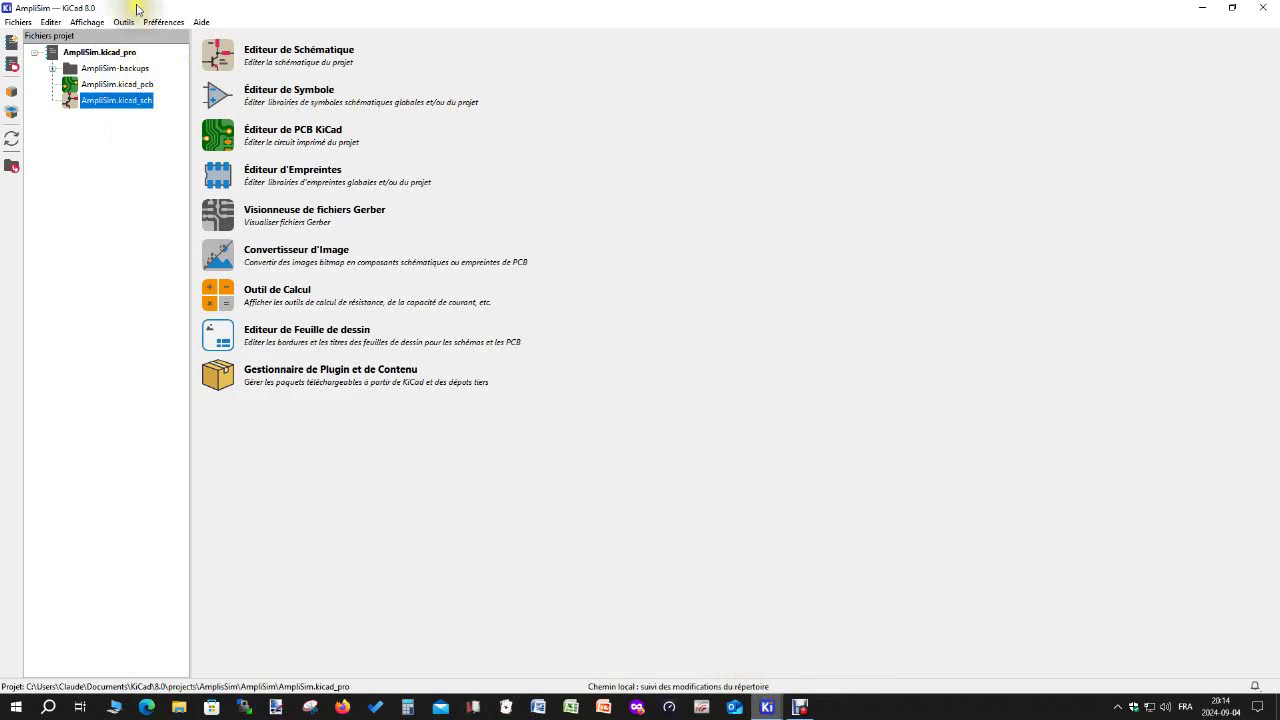
Open the AmpliSim.kicad_sch schematic and bring the amplifier circuit into close view.
double_click(113, 100)
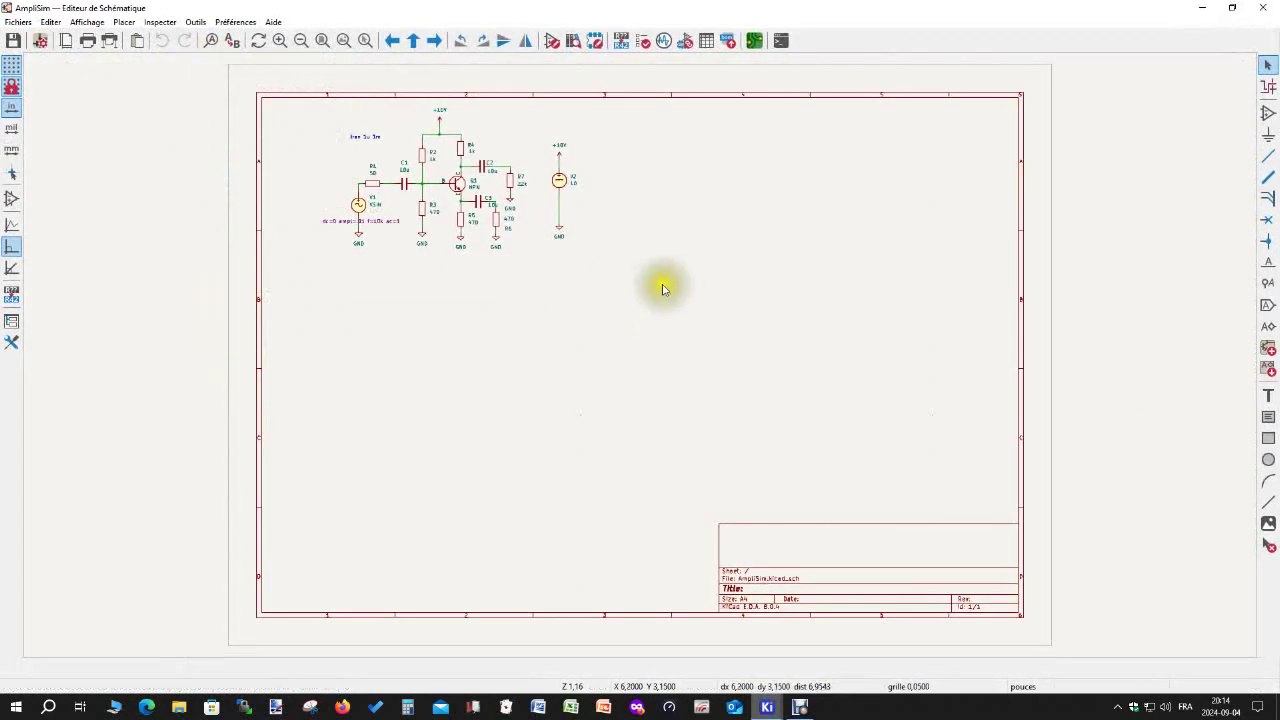
scroll(614, 240, up, 3)
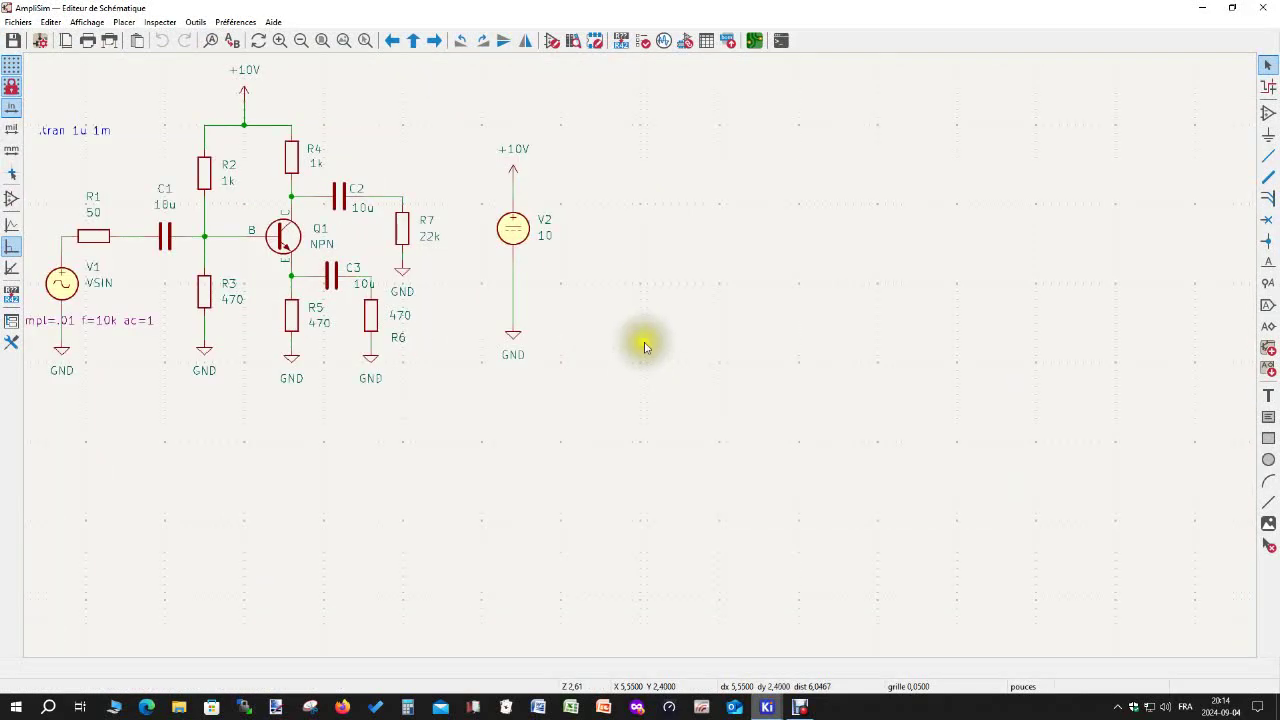
middle_drag(617, 287, 943, 371)
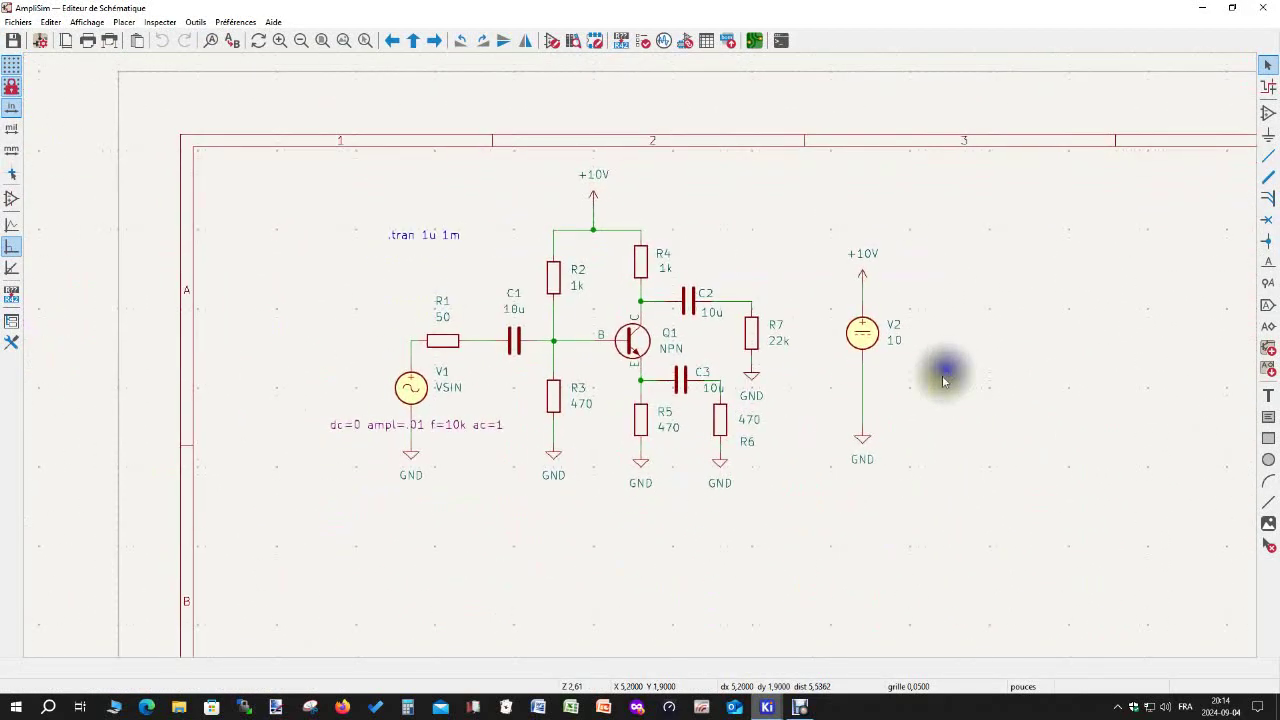
scroll(943, 371, up, 2)
scroll(521, 356, down, 2)
middle_drag(729, 417, 894, 346)
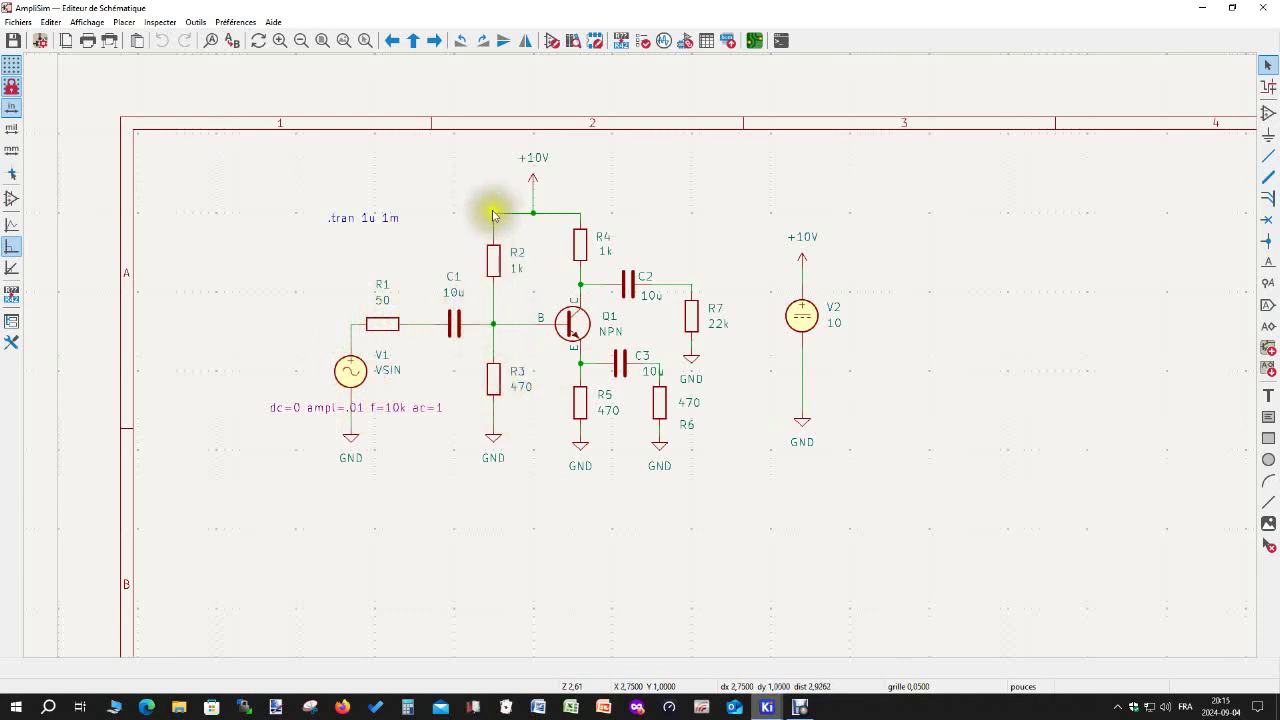
Inspect the value field in the symbol properties of DC source V2 and accept the properties.
click(803, 320)
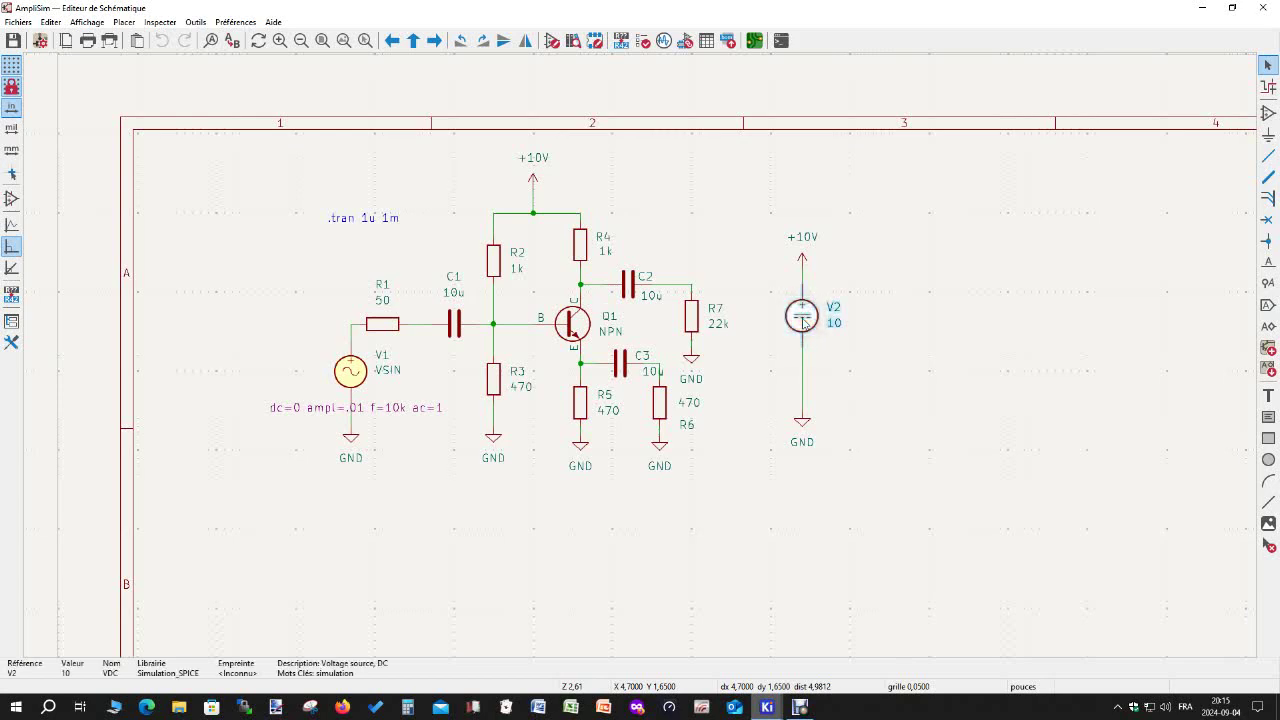
click(878, 331)
click(803, 318)
double_click(803, 318)
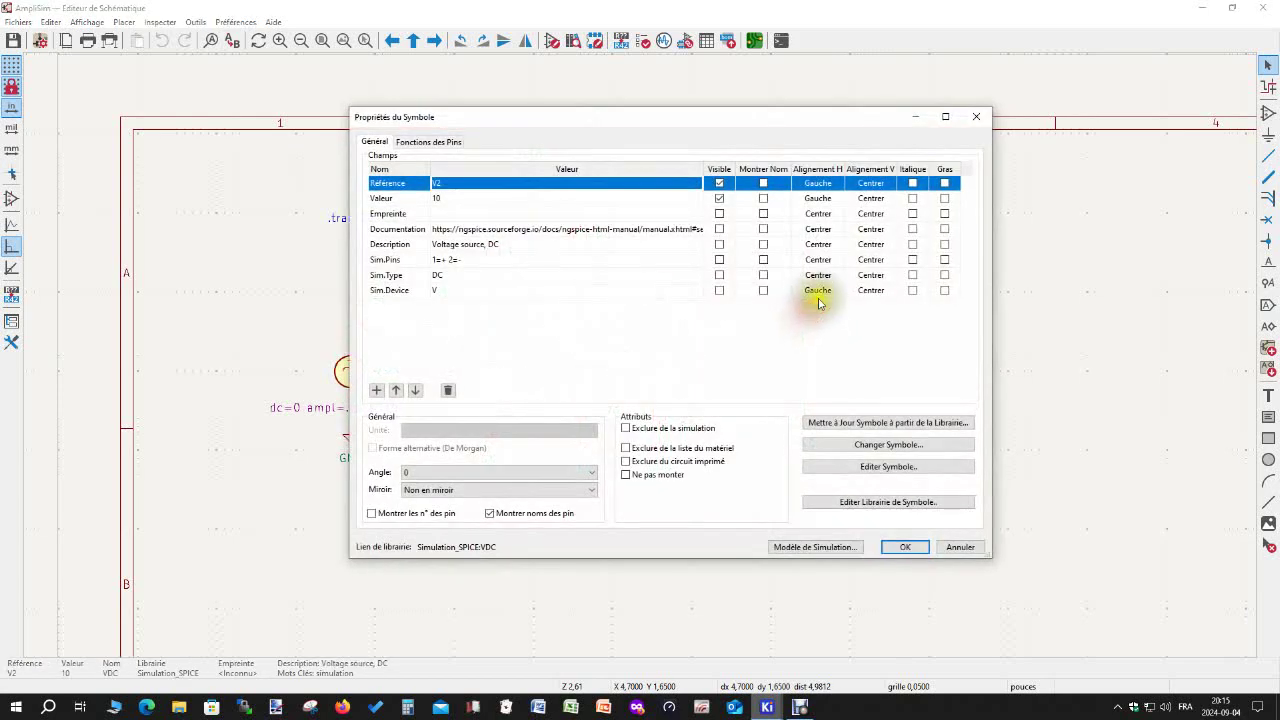
drag(565, 136, 543, 150)
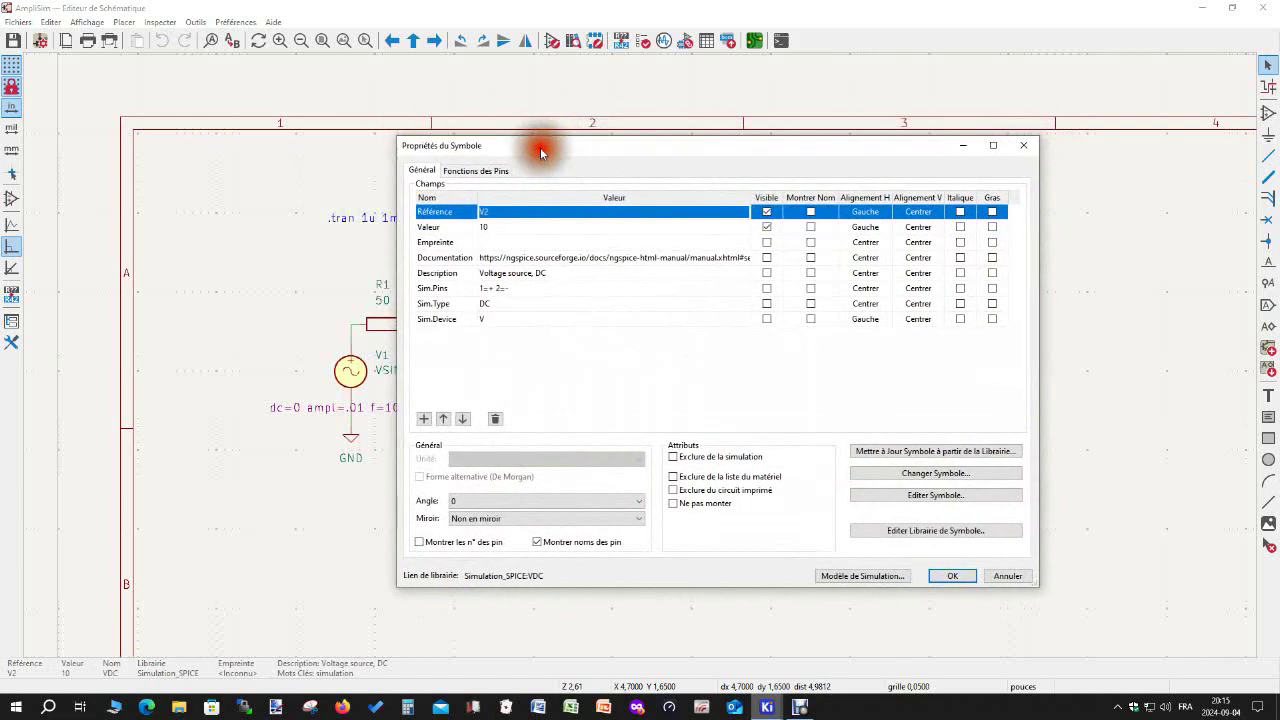
double_click(493, 226)
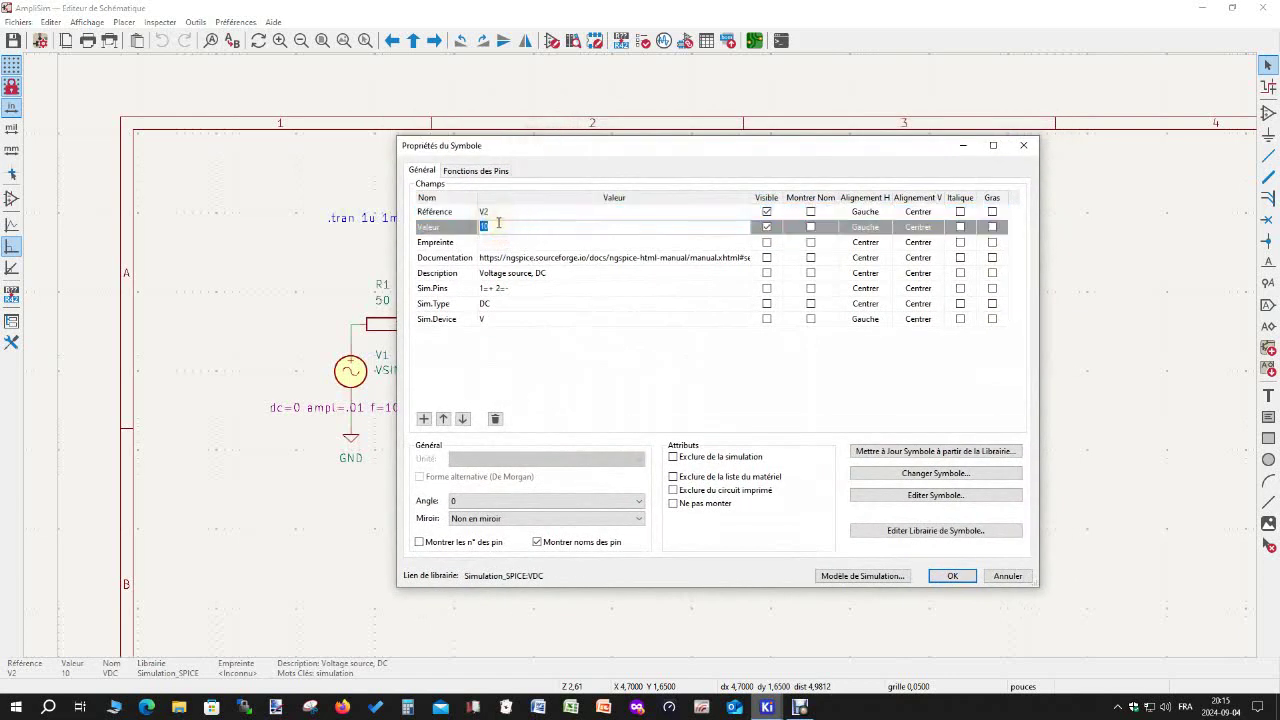
click(953, 576)
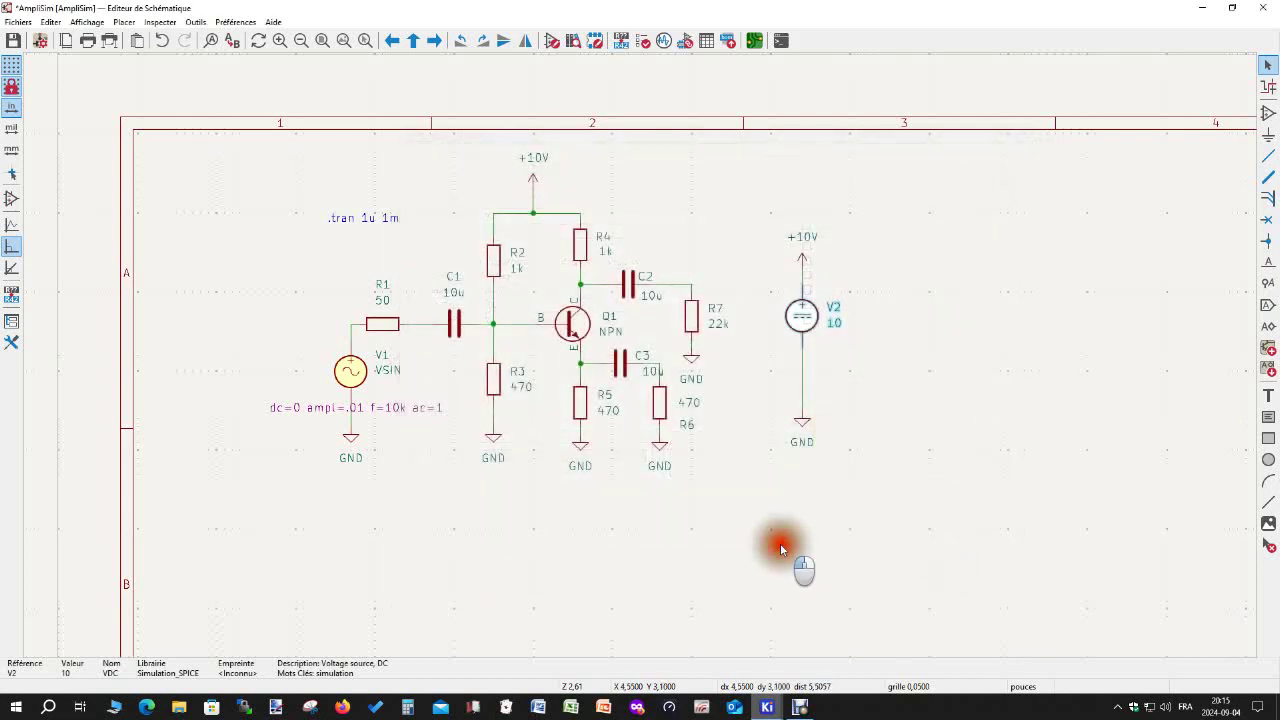
Inspect the Sim.Params field in the symbol properties of sinusoidal source V1, leaving the properties without applying changes.
double_click(350, 378)
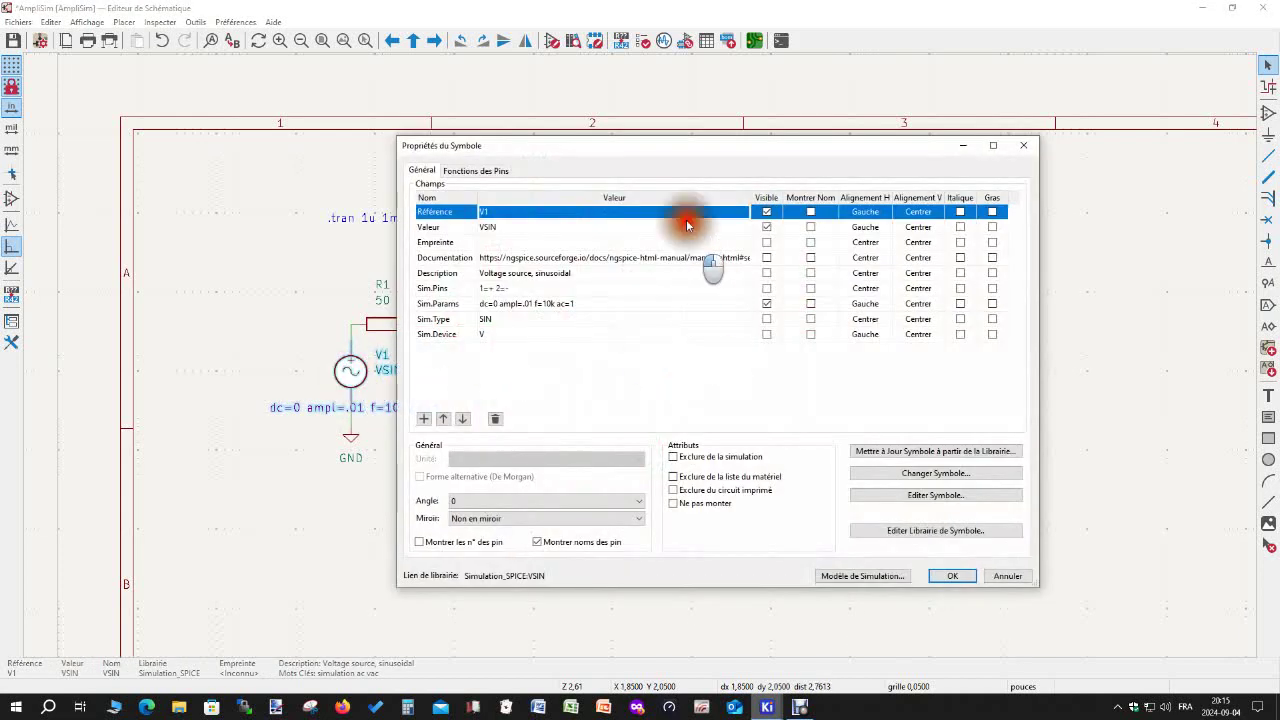
mouse_move(571, 137)
mouse_down()
mouse_move(571, 152)
mouse_move(558, 149)
mouse_up()
click(545, 306)
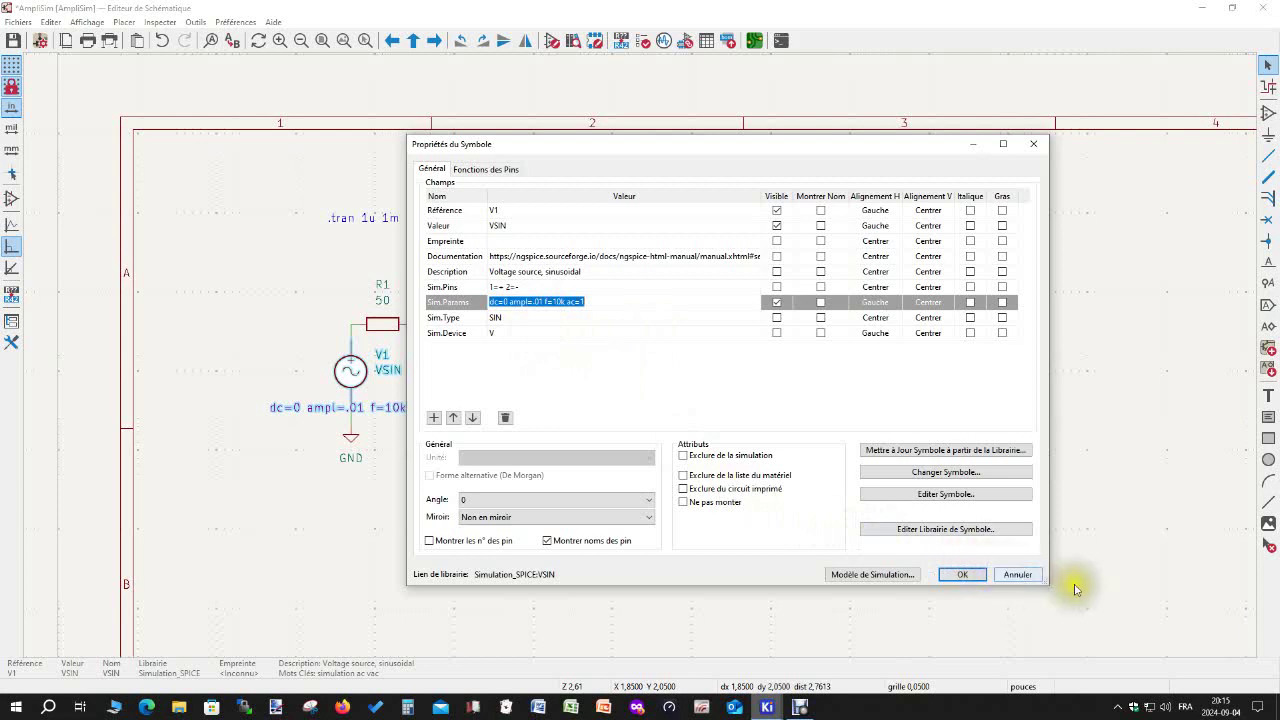
click(1017, 575)
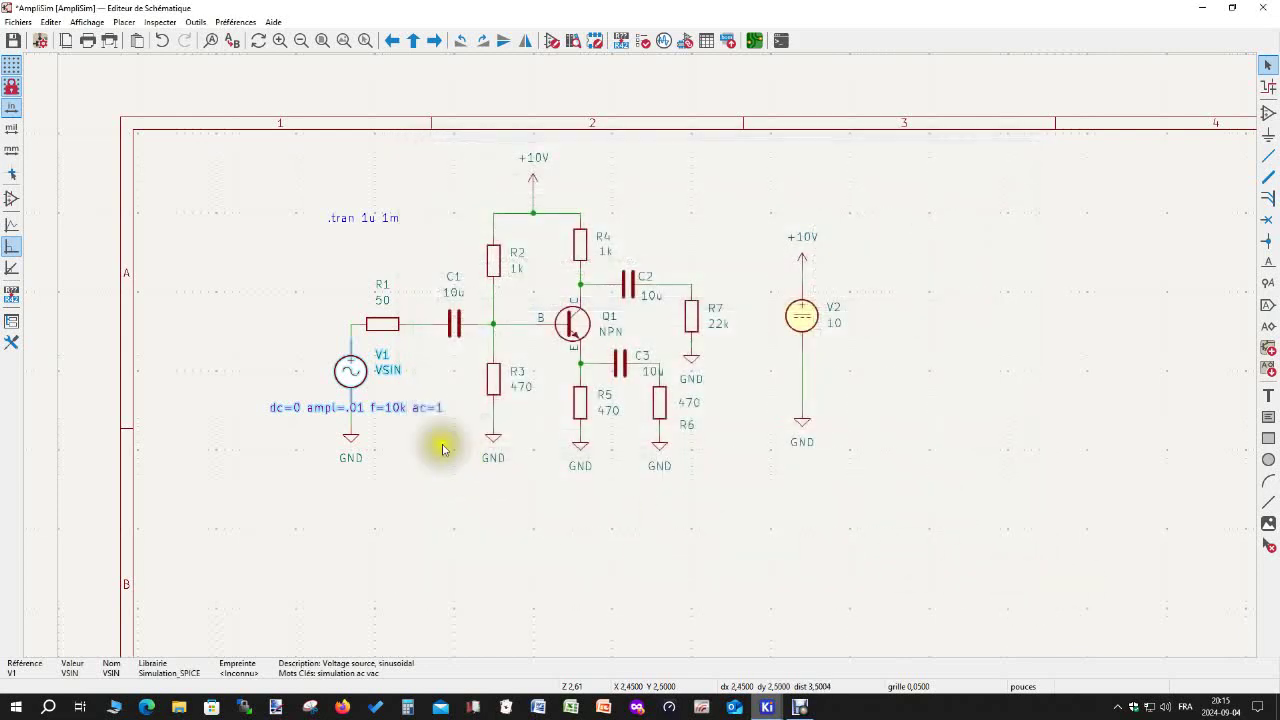
Examine V1's simulation parameters by opening the Sim.Params text below the source directly, and accept the field.
click(399, 408)
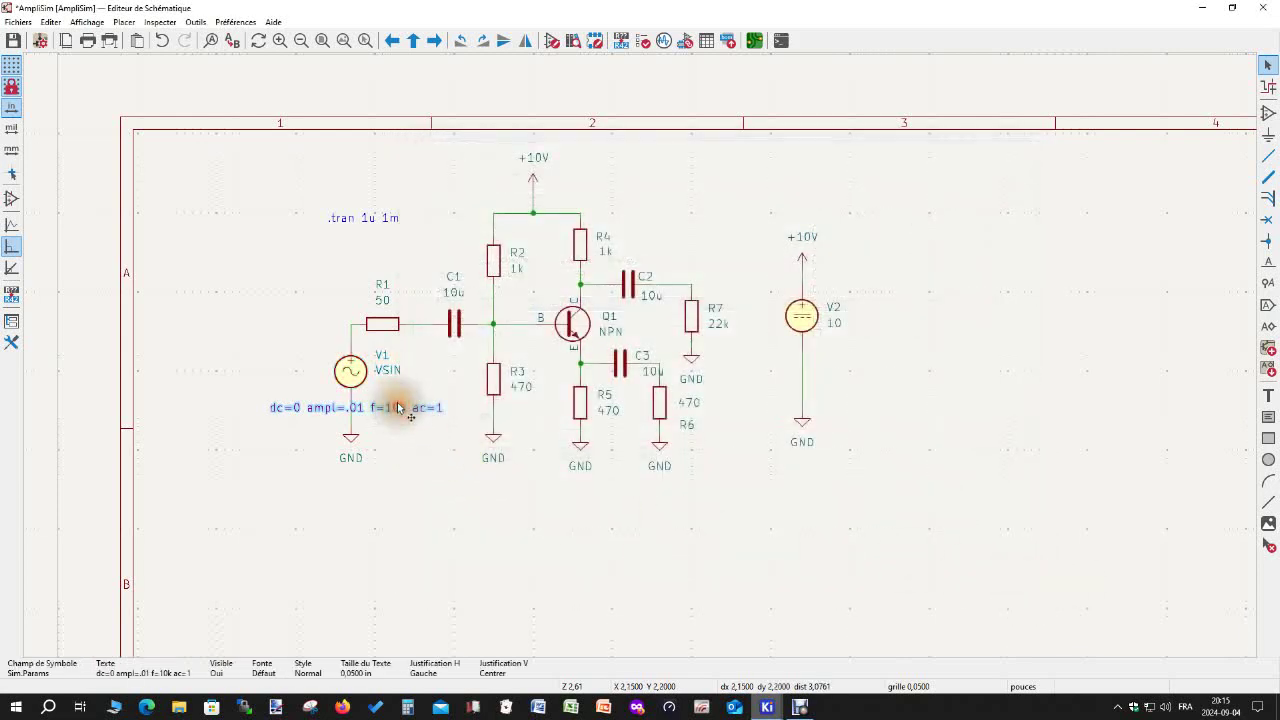
double_click(399, 408)
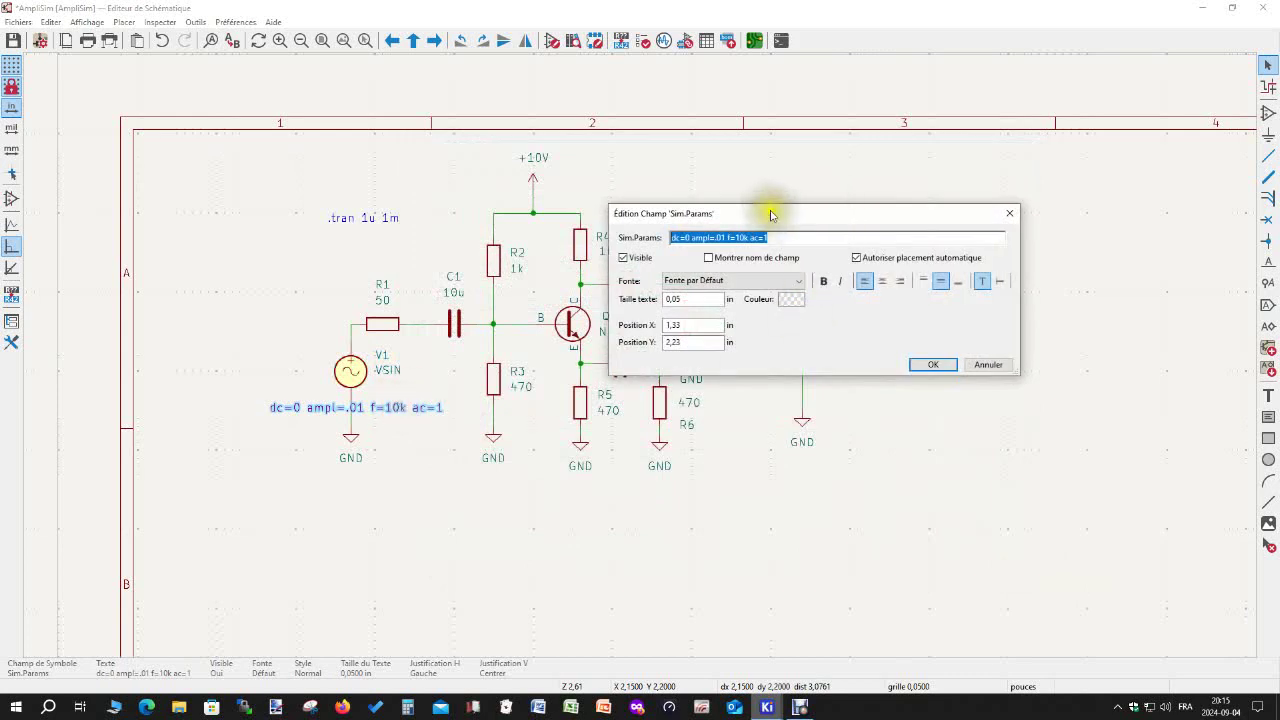
drag(771, 208, 568, 353)
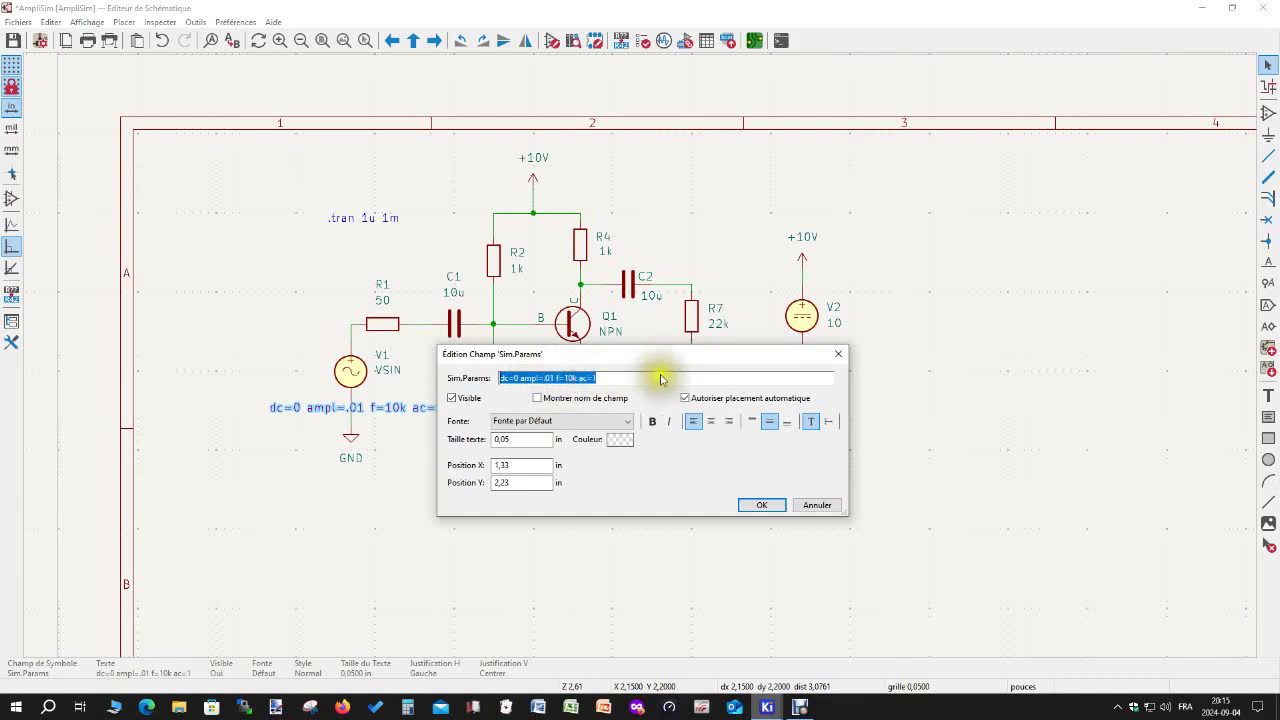
click(768, 507)
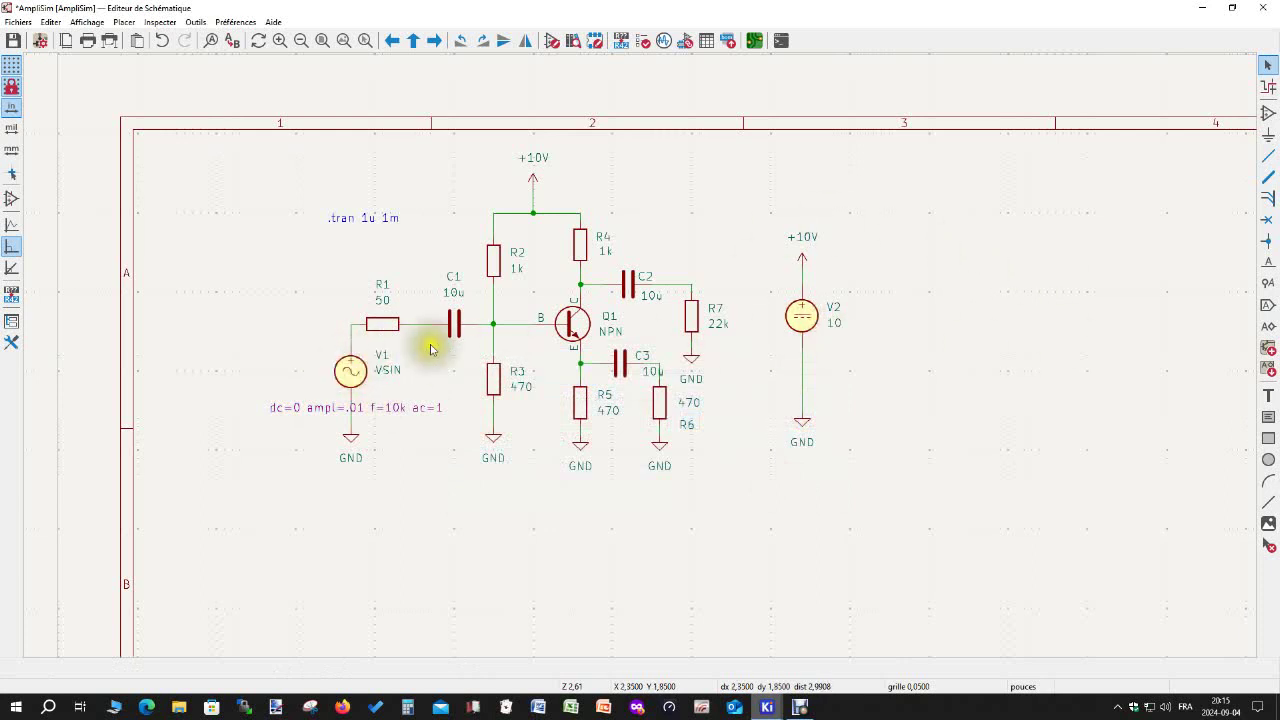
Start adding a symbol and look through the Simulation_SPICE library entries listed under the "spice" filter.
click(1268, 113)
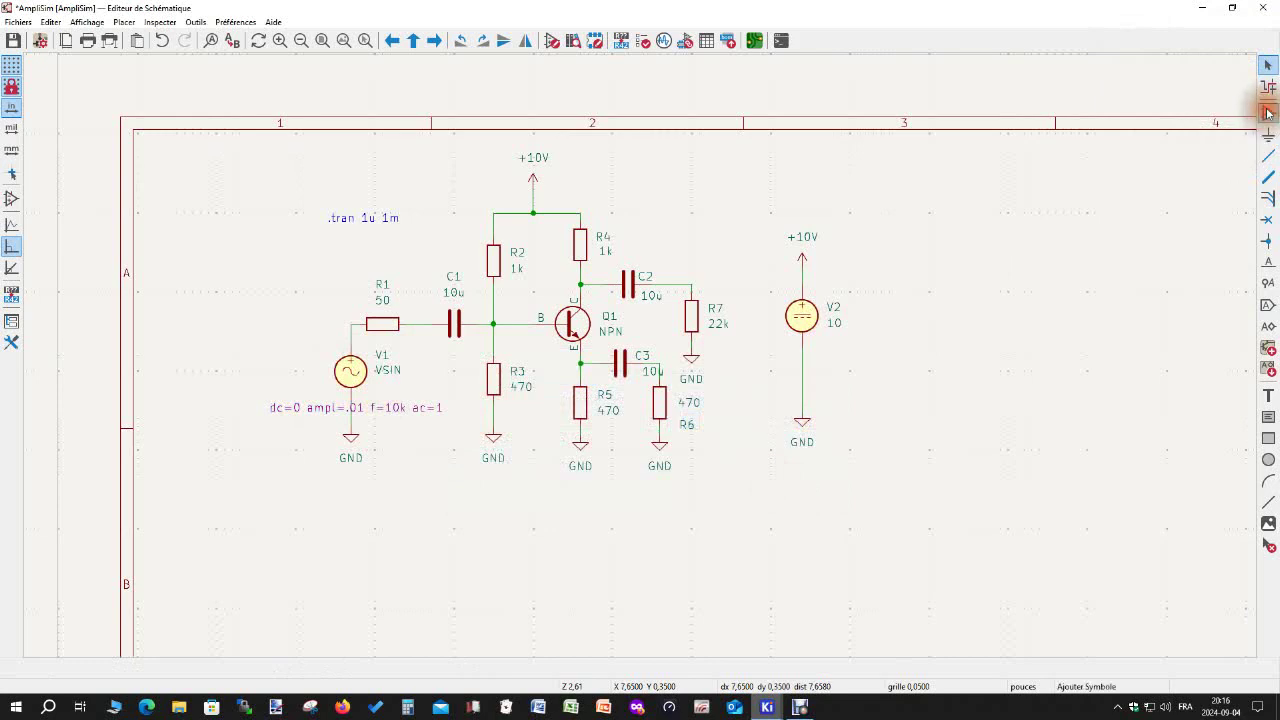
click(757, 371)
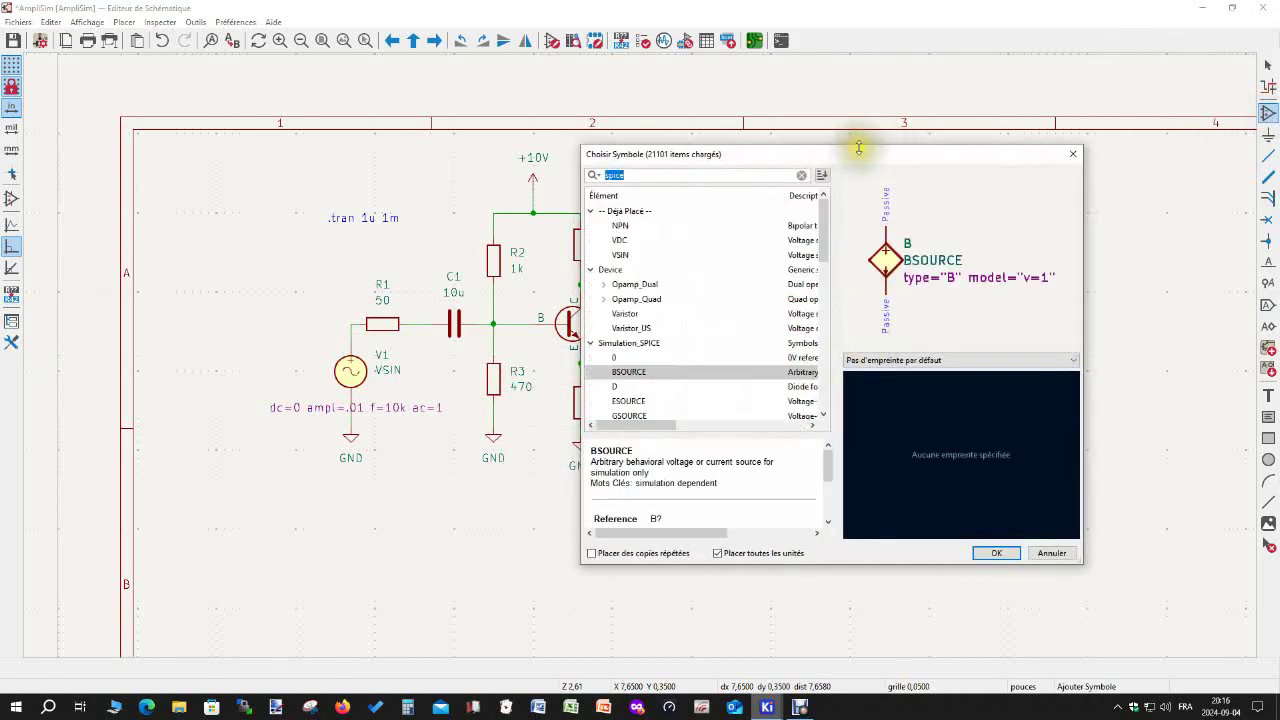
drag(857, 145, 688, 185)
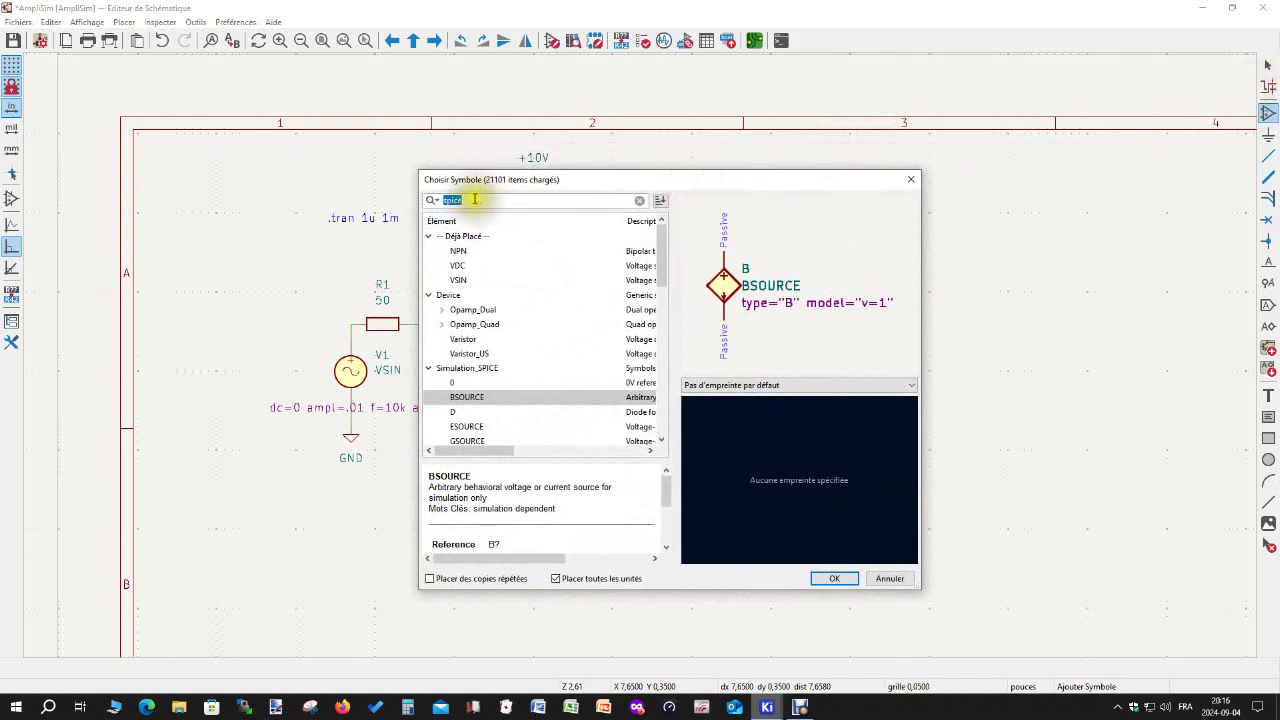
scroll(511, 325, down, 2)
scroll(511, 325, up, 2)
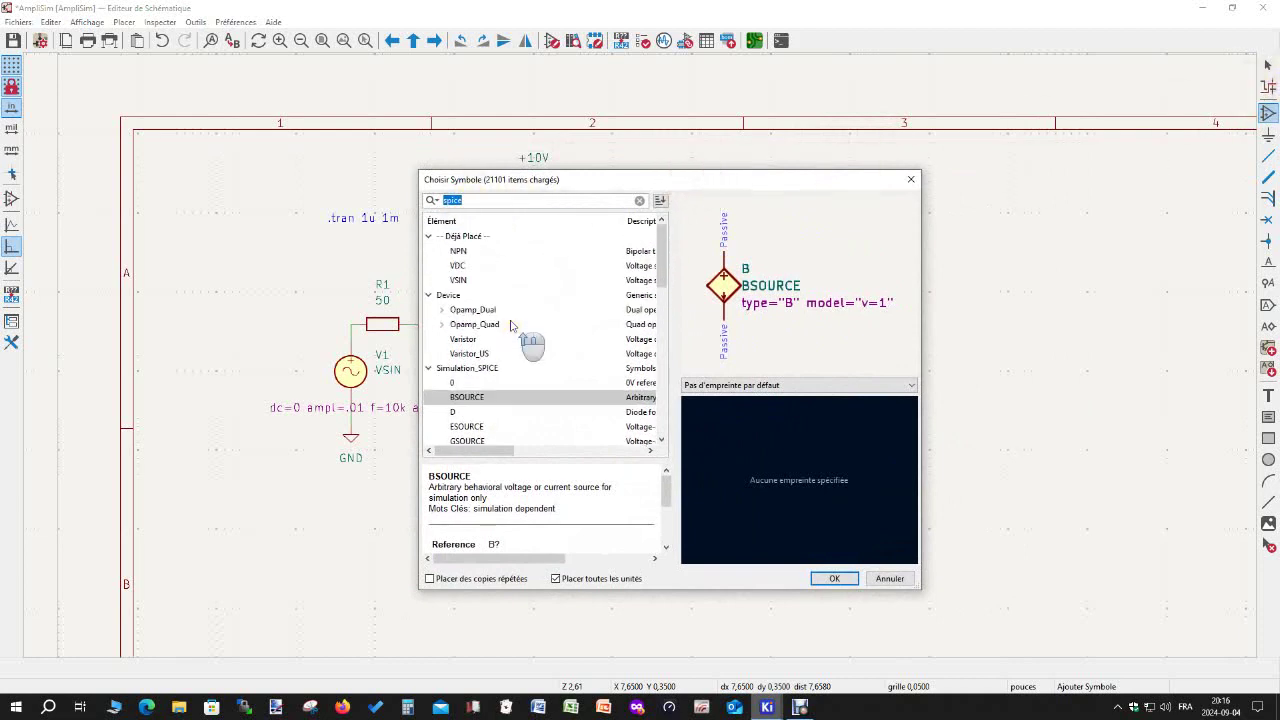
scroll(511, 326, down, 2)
scroll(500, 325, down, 1)
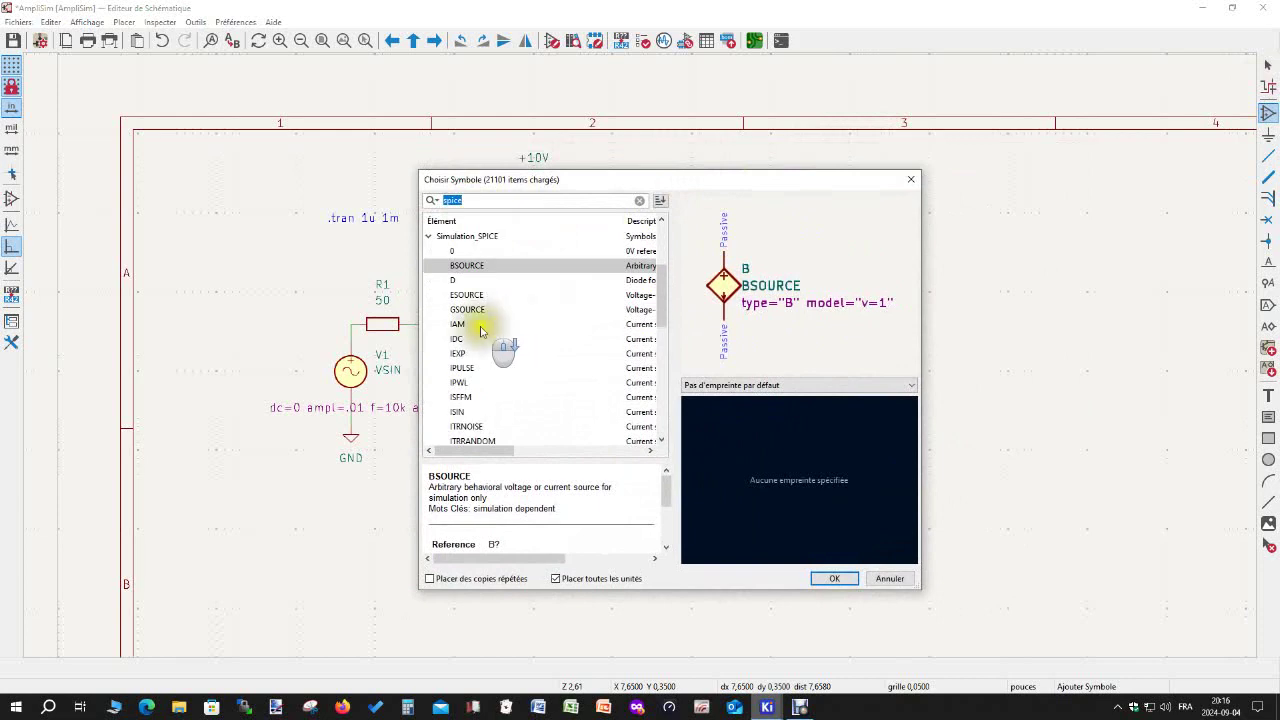
scroll(468, 318, down, 1)
scroll(466, 316, down, 5)
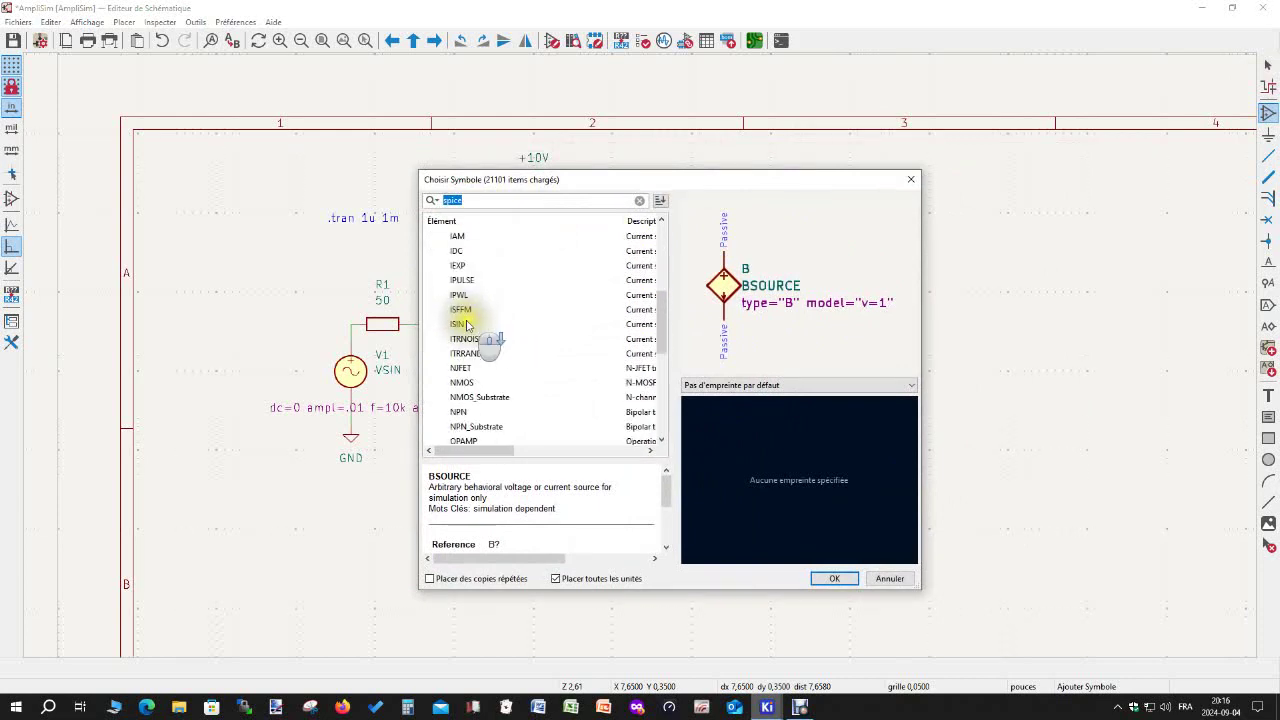
scroll(462, 304, down, 2)
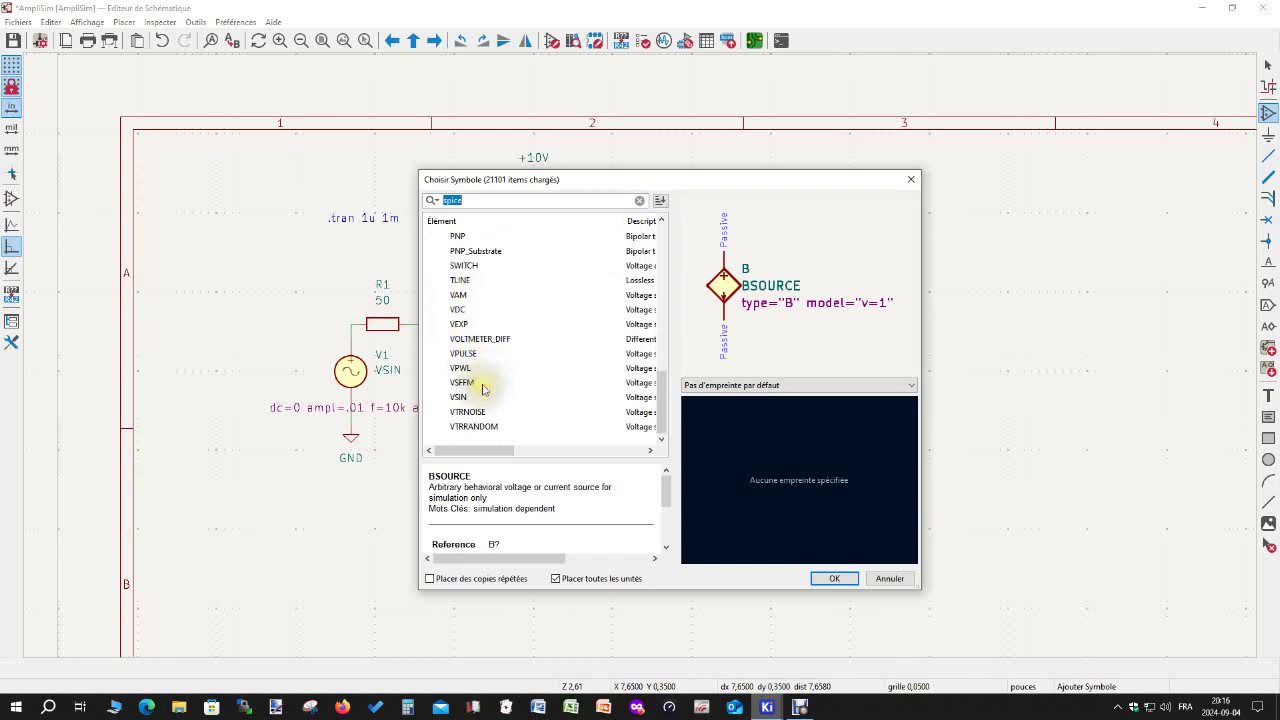
scroll(488, 385, up, 5)
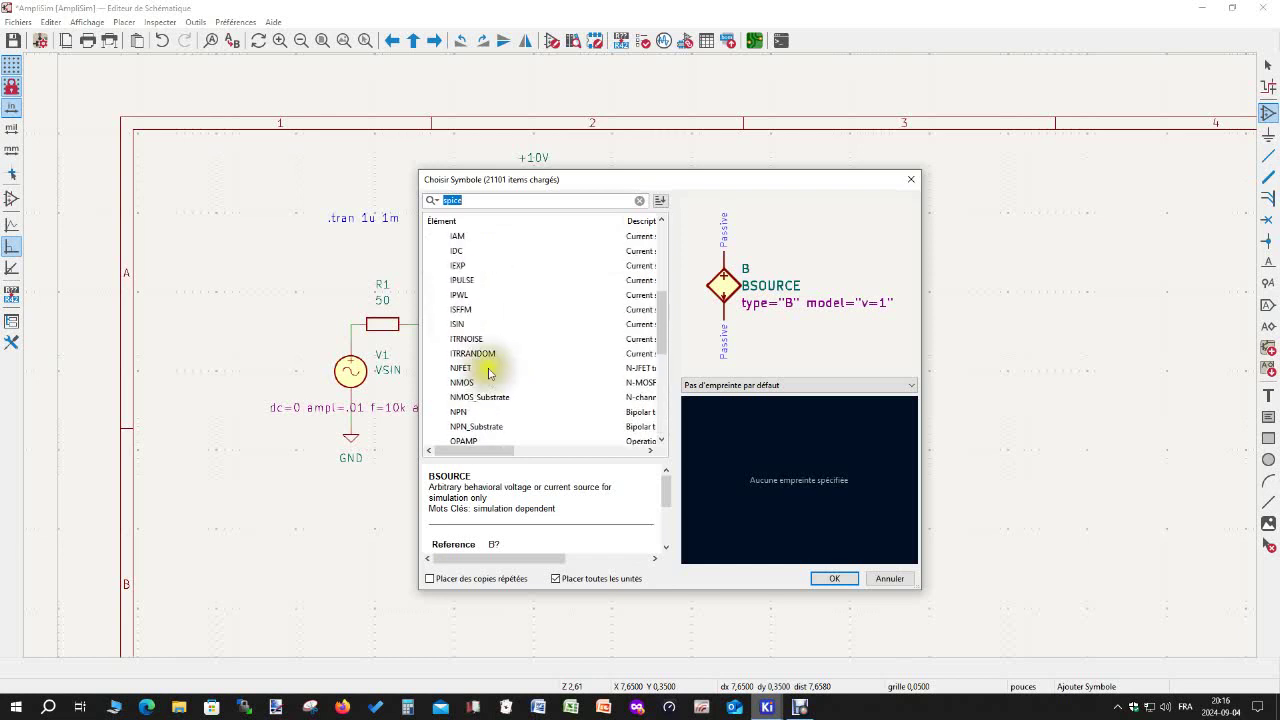
Preview the IAM and IDC current sources and the NMOS, NJFET and NPN_Substrate transistor symbols.
click(457, 237)
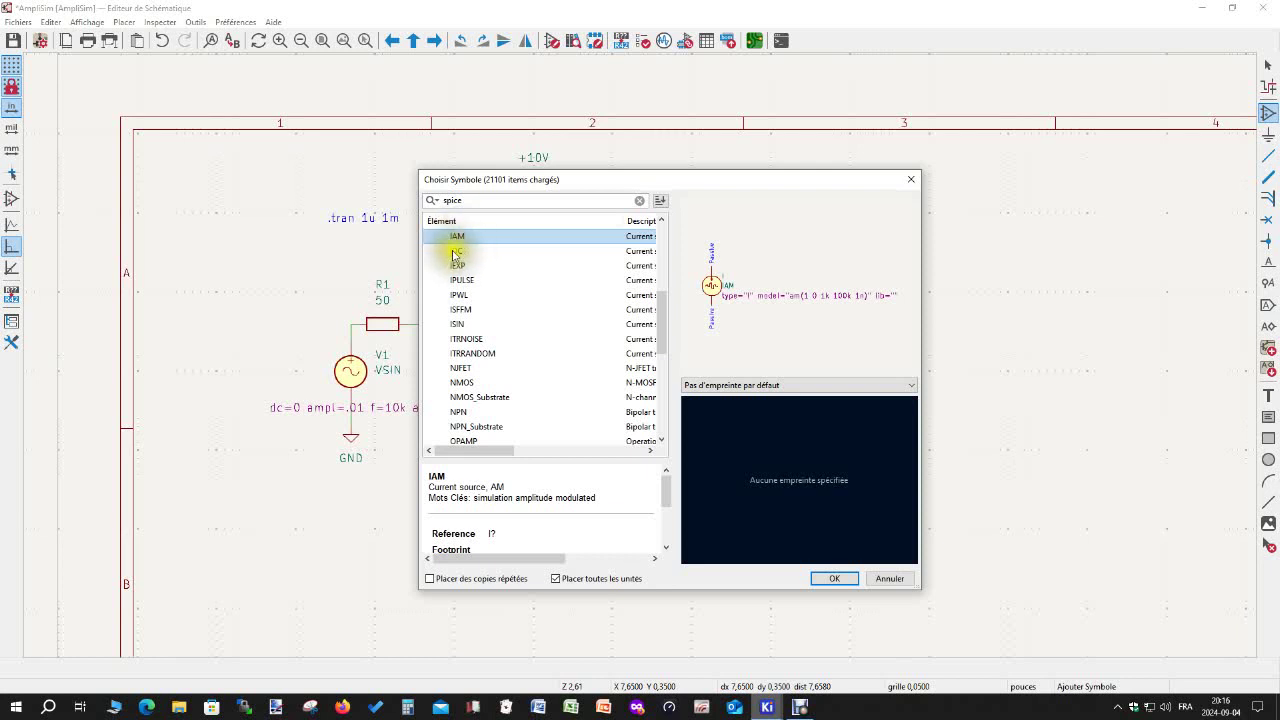
click(454, 251)
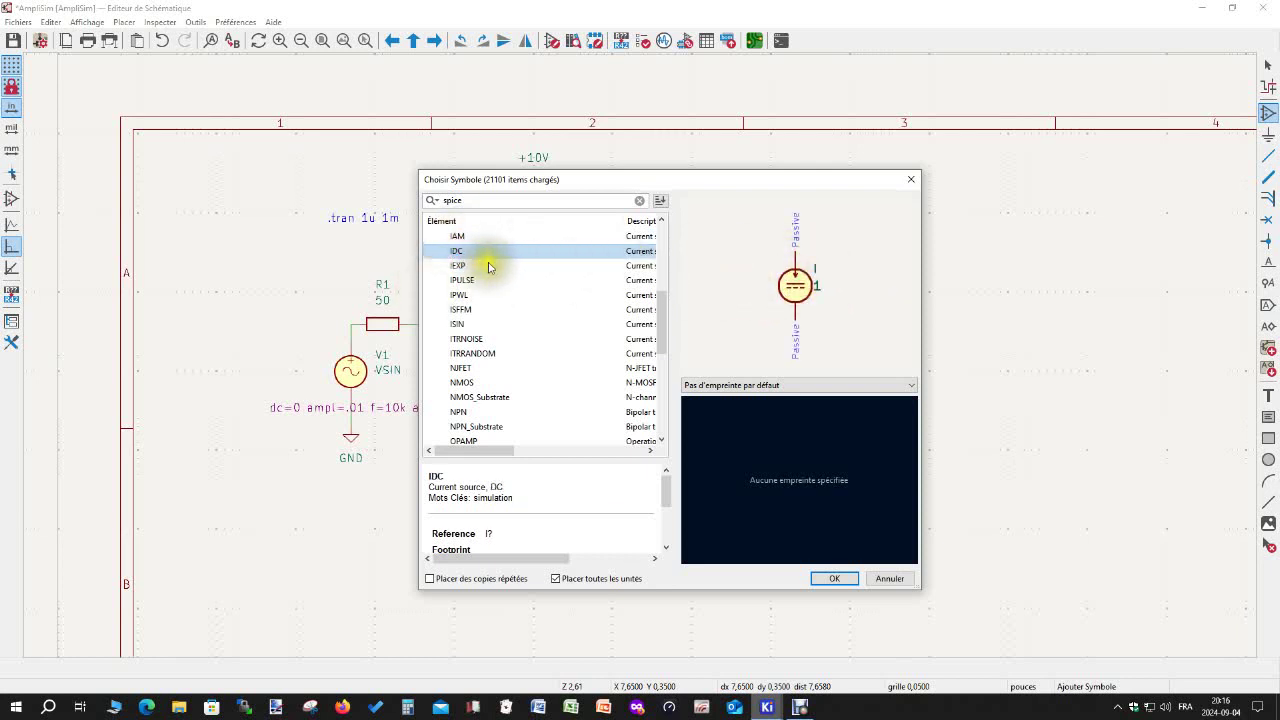
scroll(535, 343, down, 3)
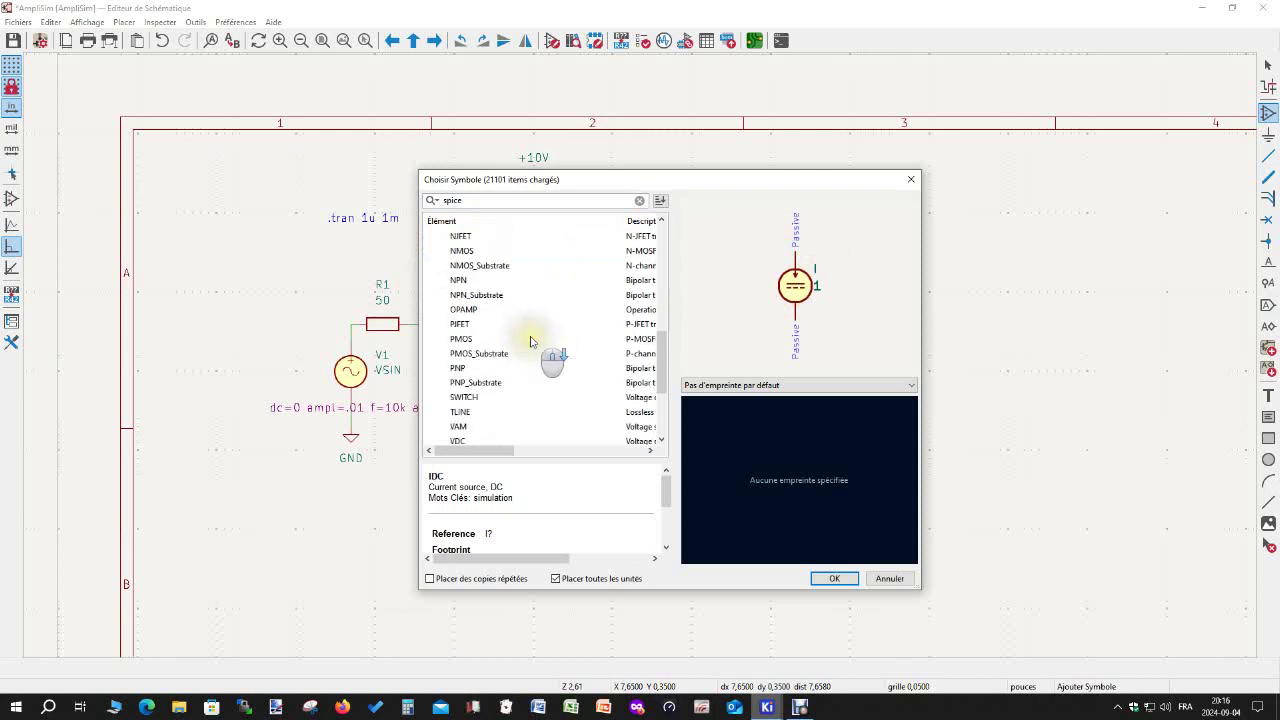
scroll(530, 342, up, 1)
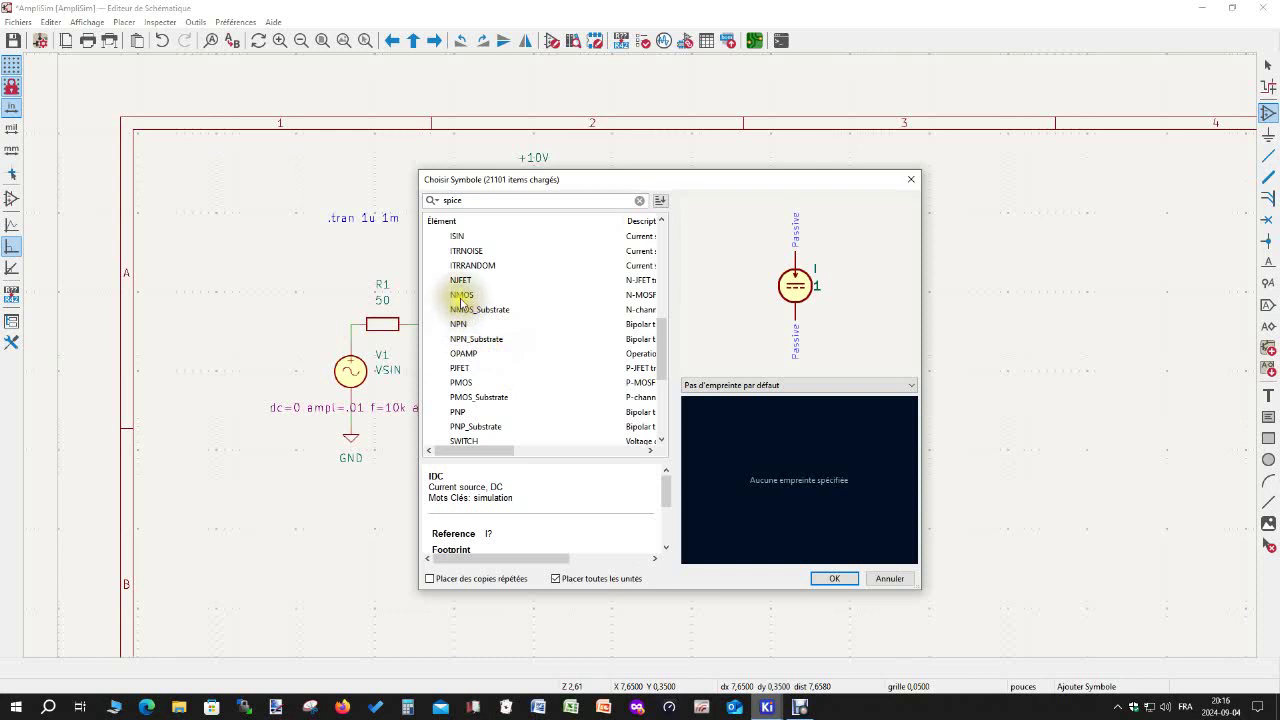
click(461, 297)
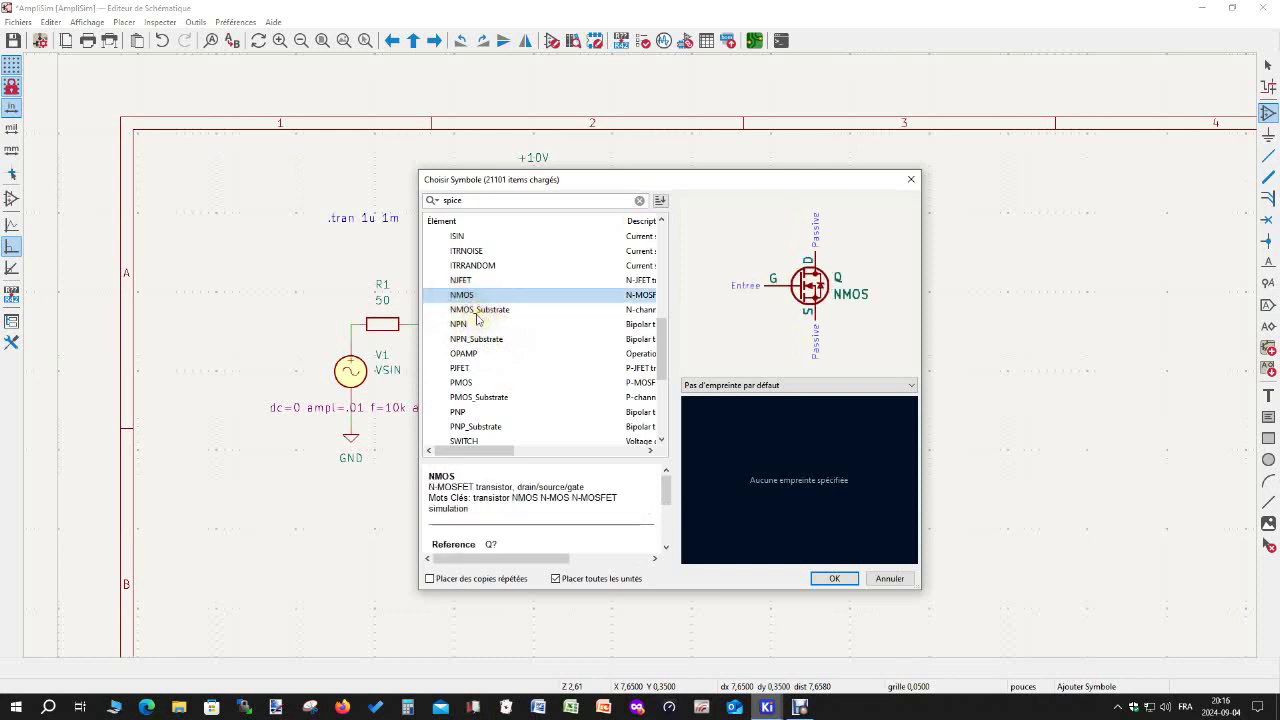
click(468, 282)
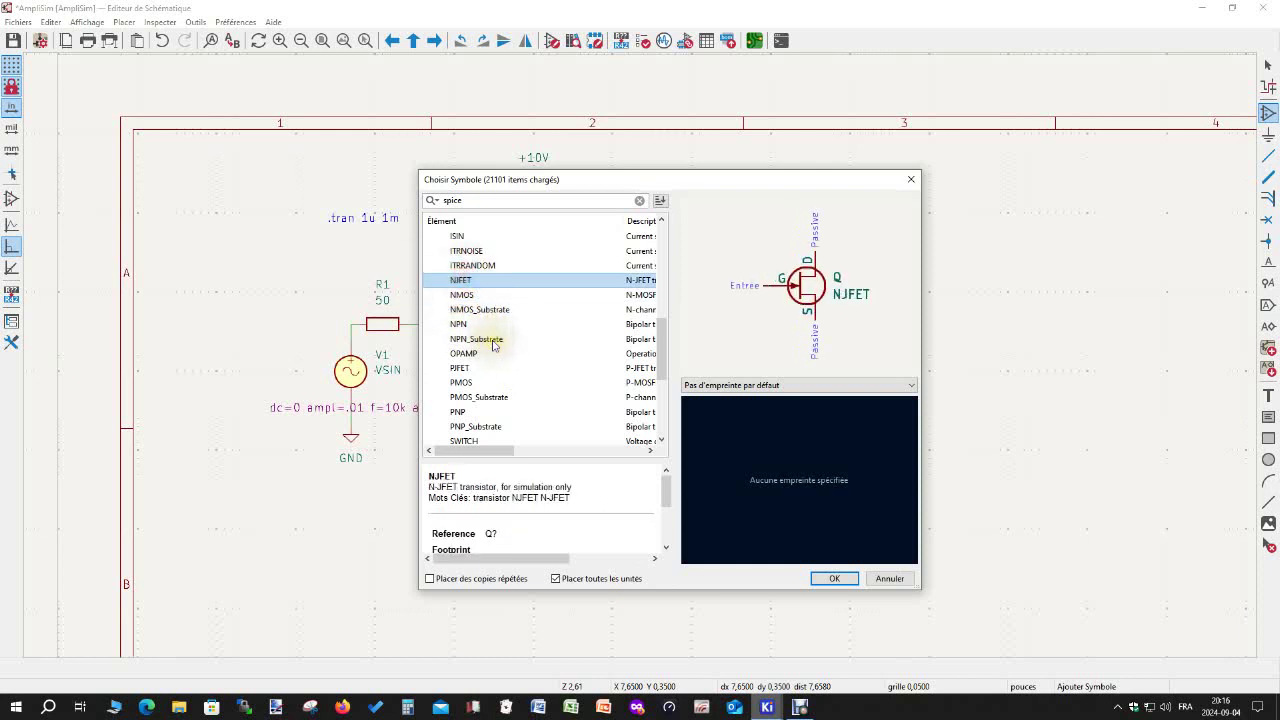
scroll(492, 345, down, 1)
click(462, 295)
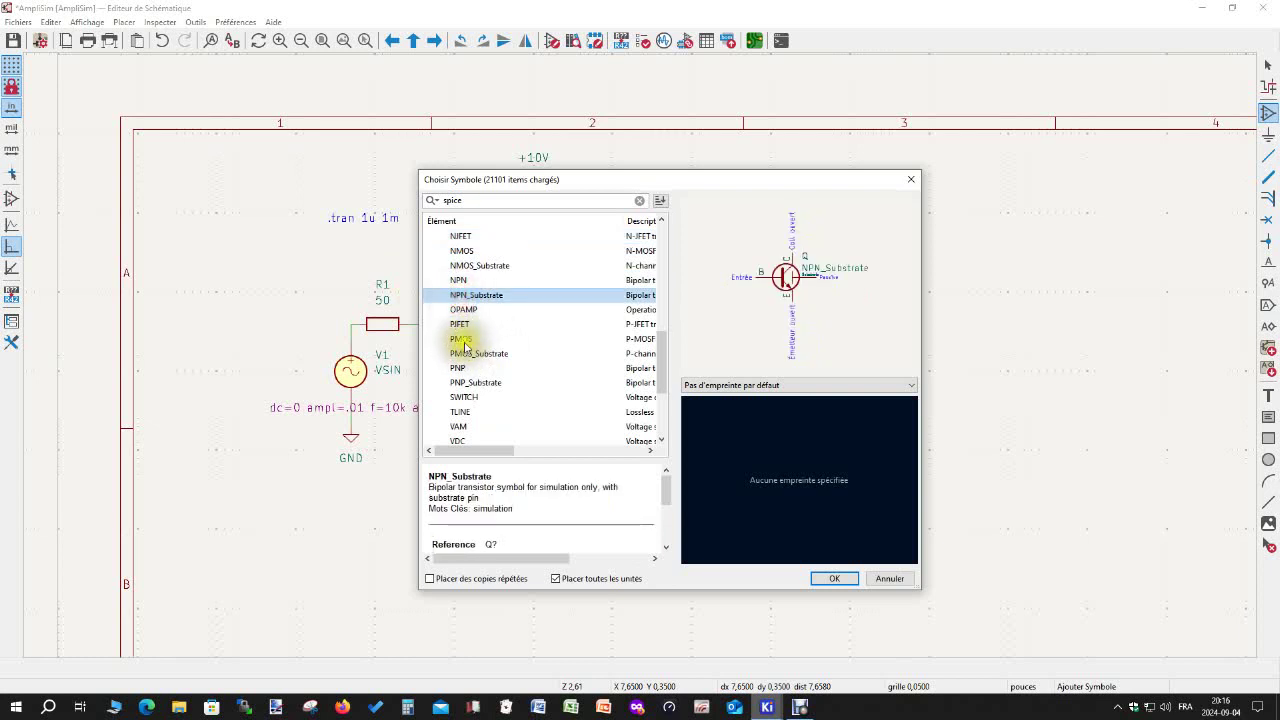
Preview the SWITCH, TLINE and VSIN simulation symbols further down the SPICE library.
scroll(478, 372, down, 2)
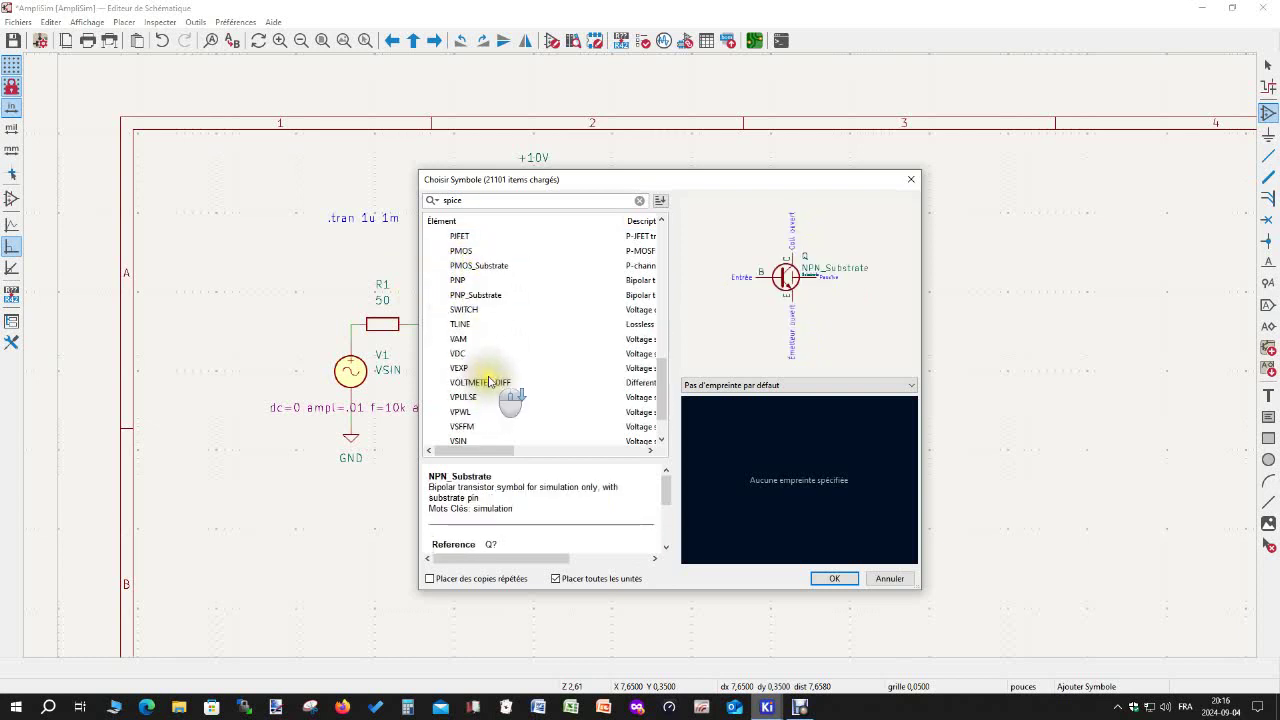
click(462, 310)
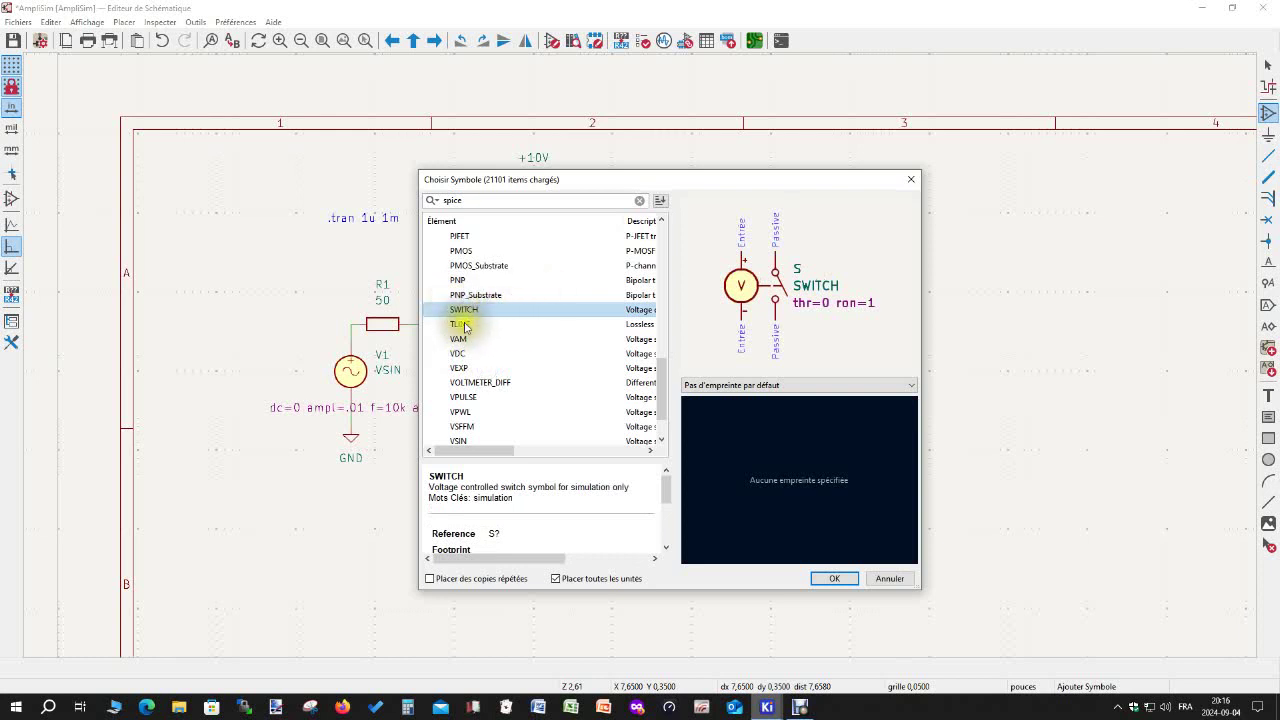
click(462, 324)
scroll(494, 327, down, 1)
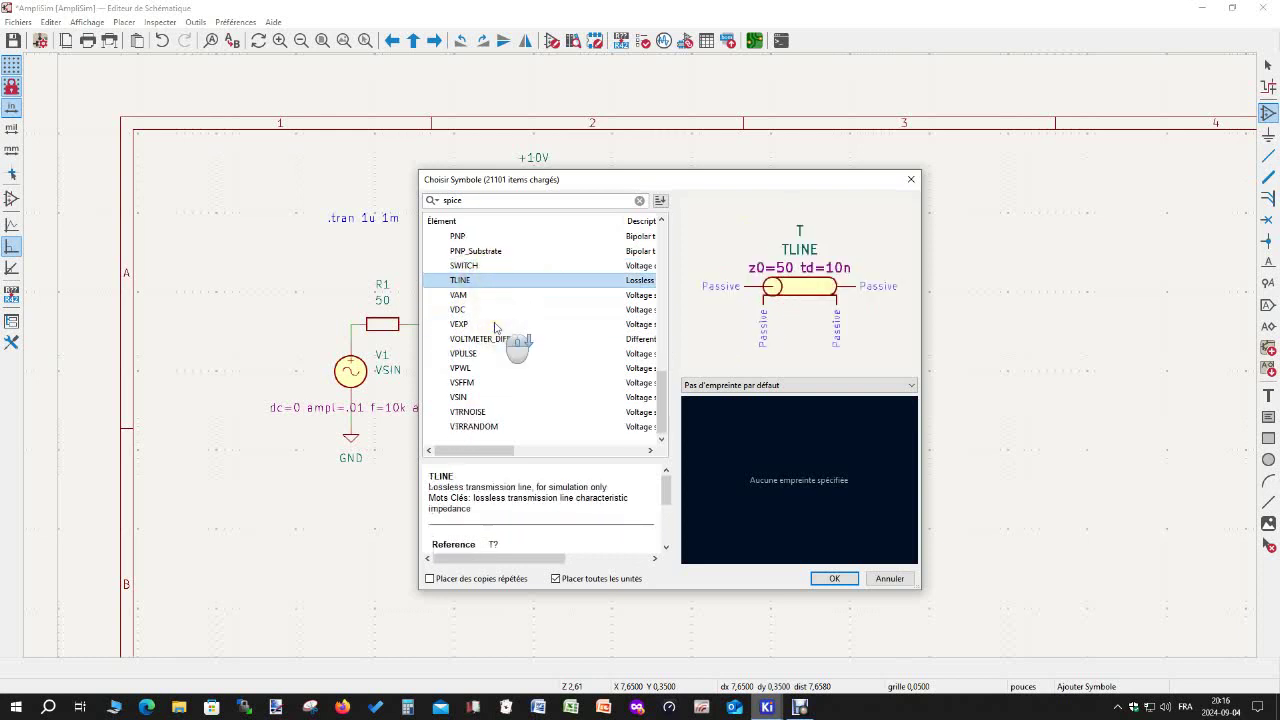
click(465, 398)
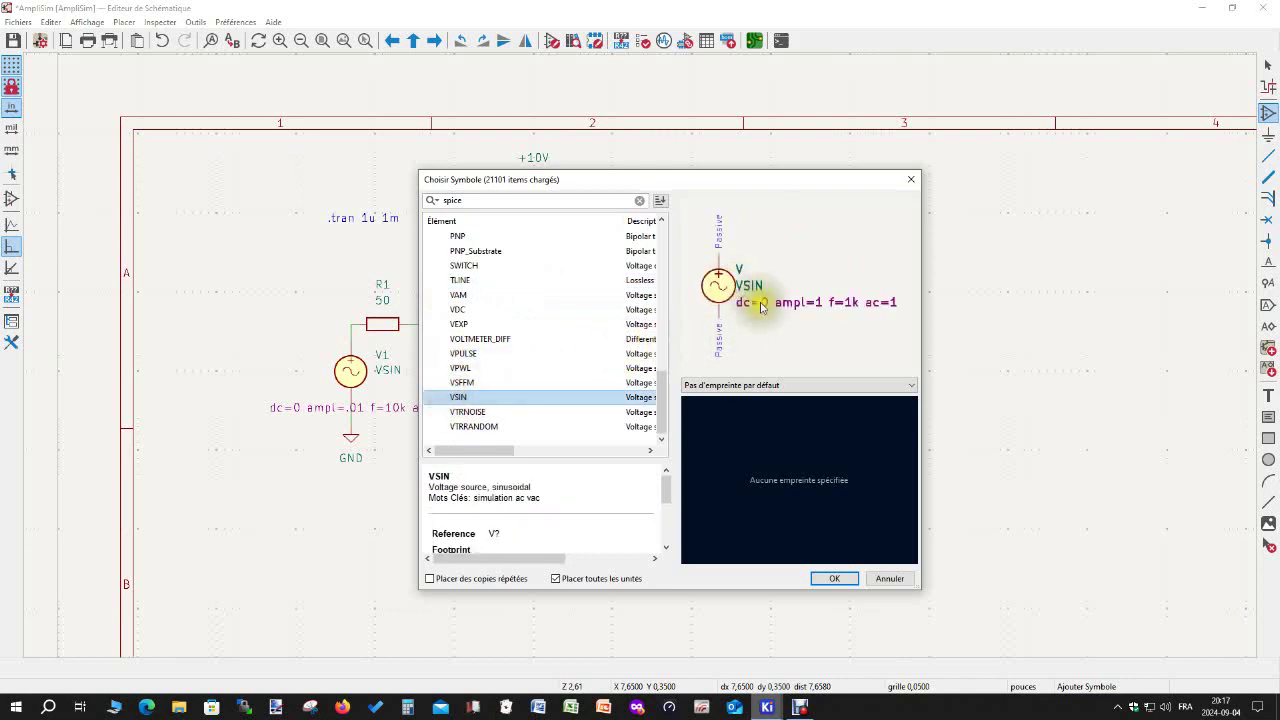
Close the symbol chooser without placing anything and leave the Add Symbol tool.
click(897, 582)
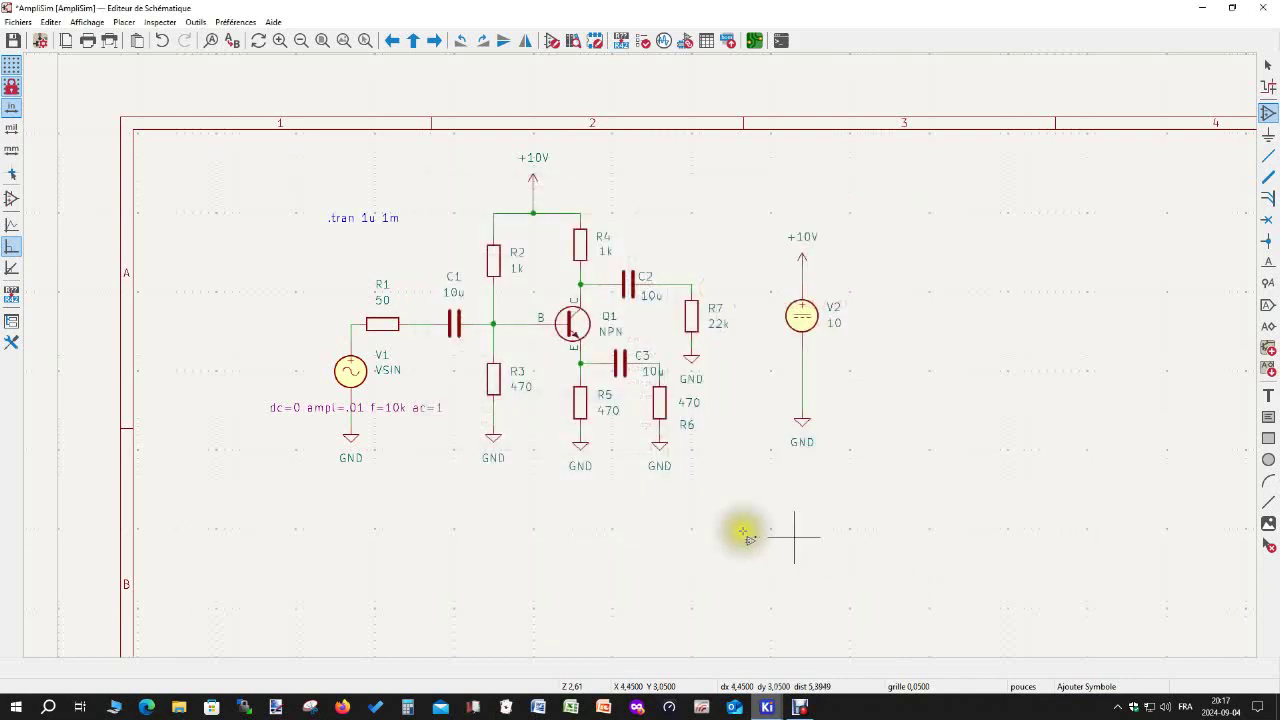
click(699, 520)
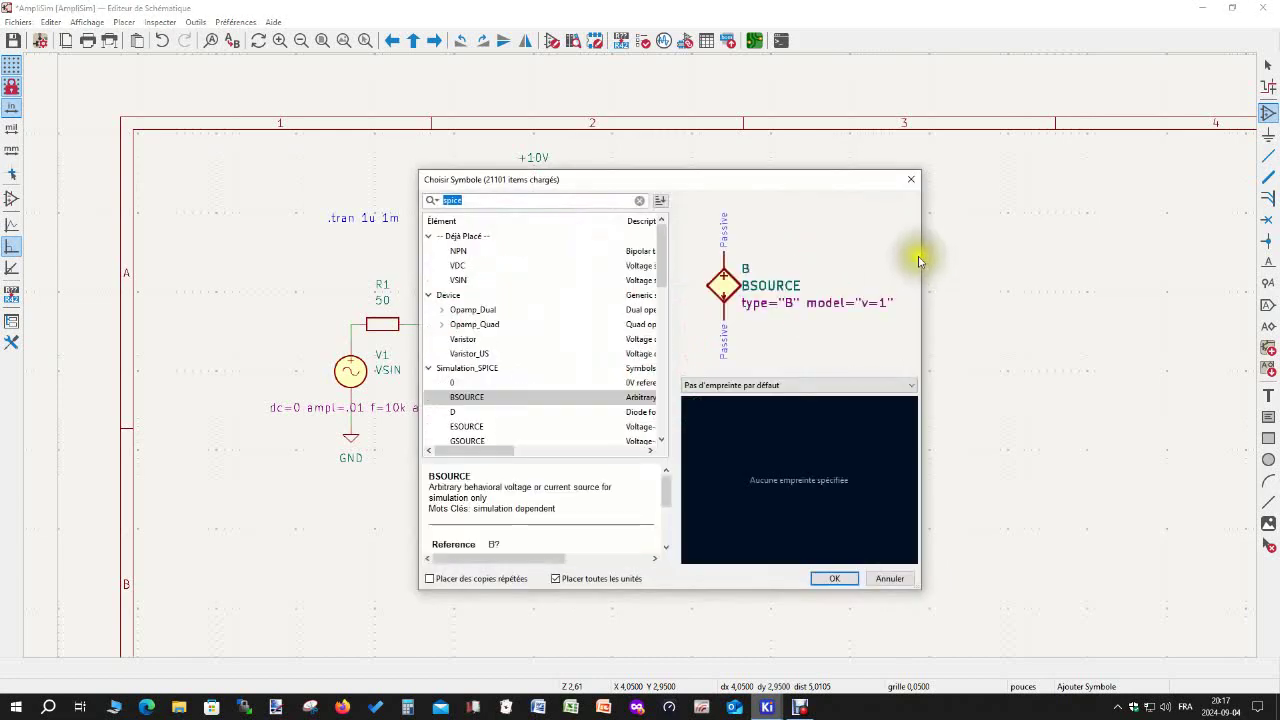
click(910, 179)
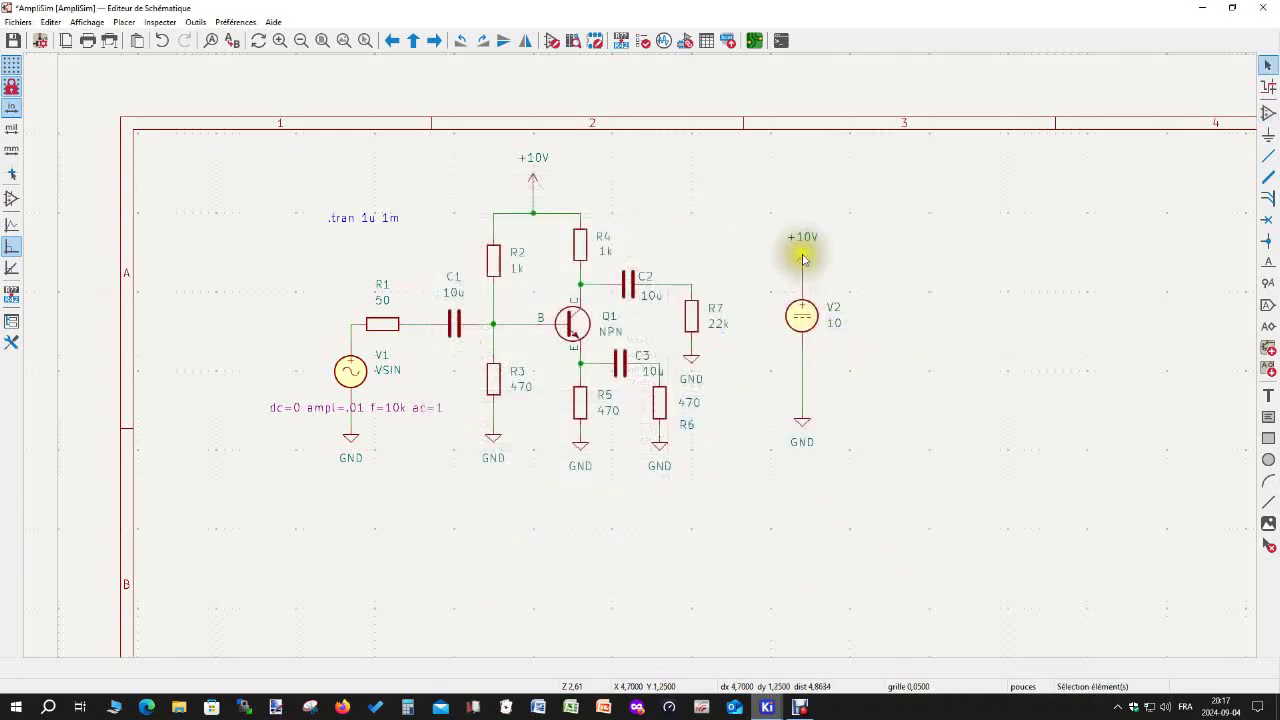
Check the V2 source and its +10V power symbol, and move that symbol slightly higher above V2.
click(802, 320)
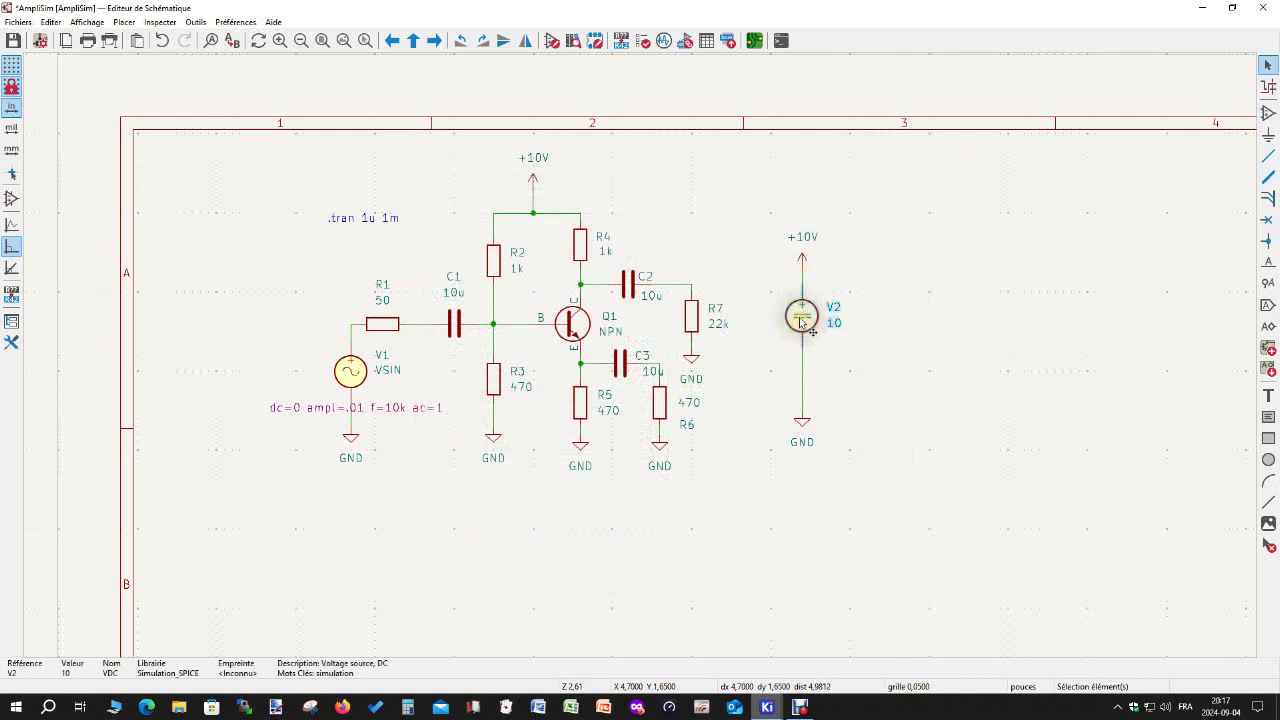
click(804, 259)
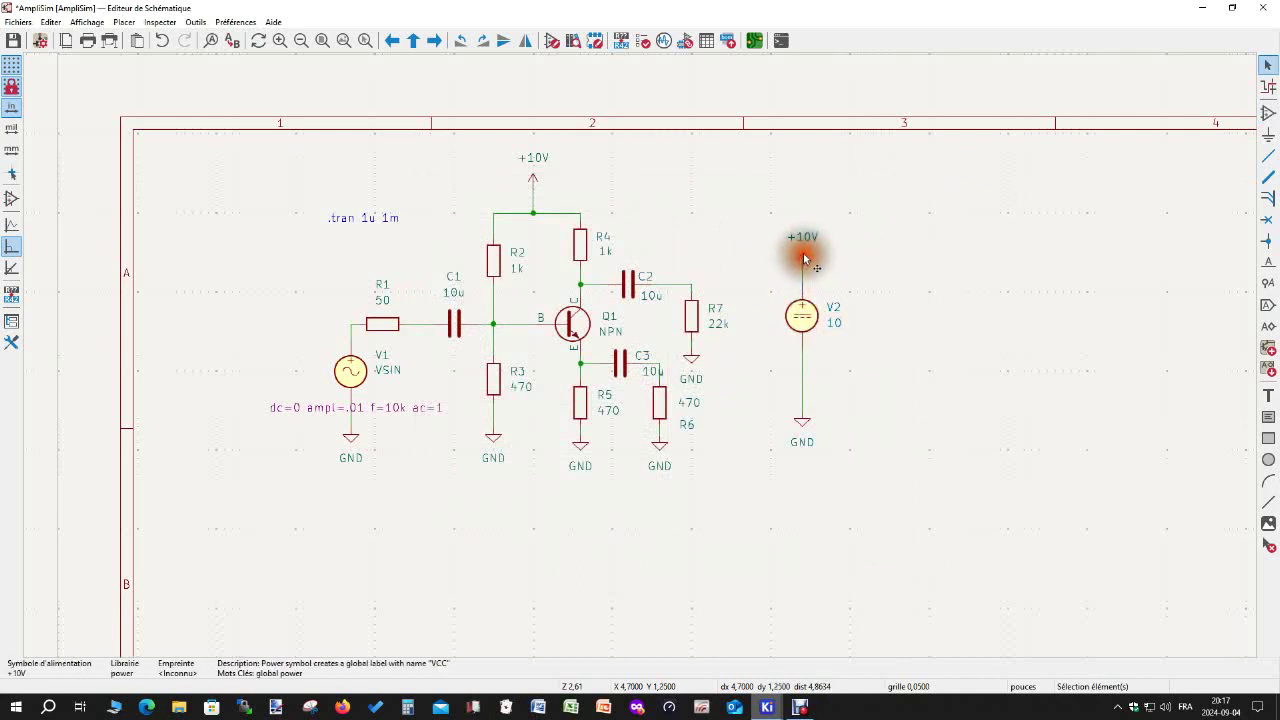
click(802, 262)
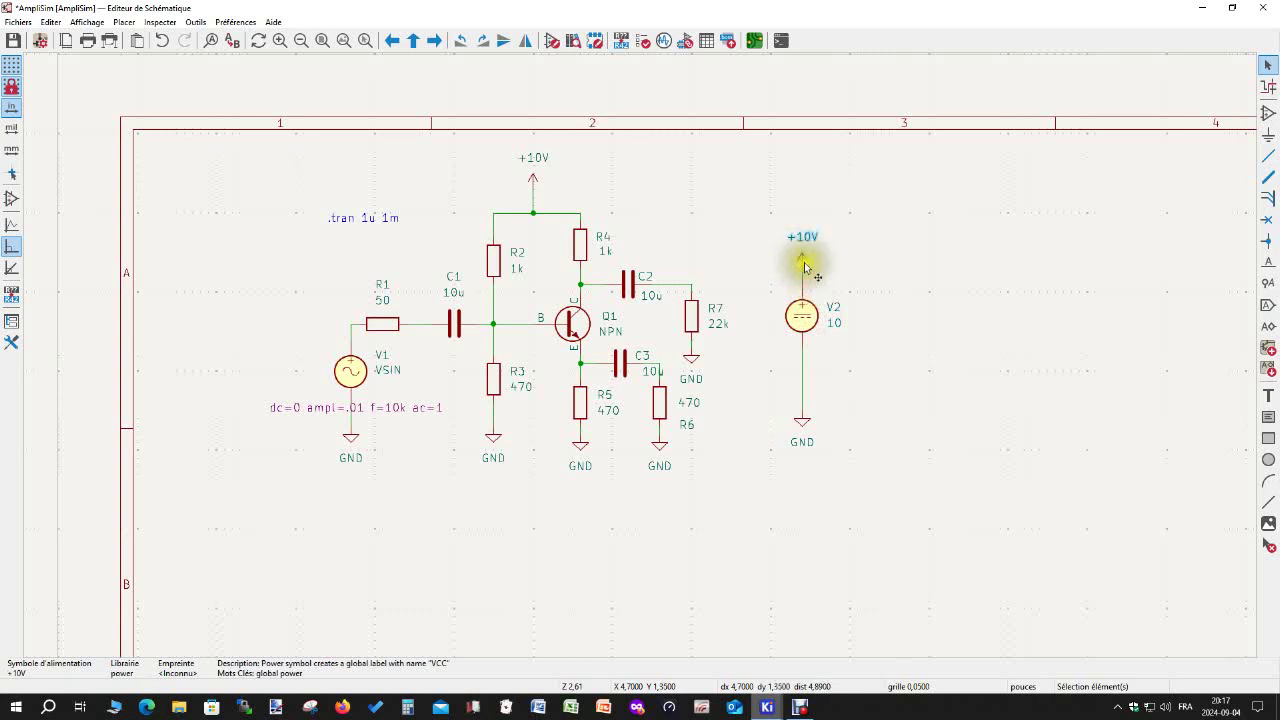
click(568, 222)
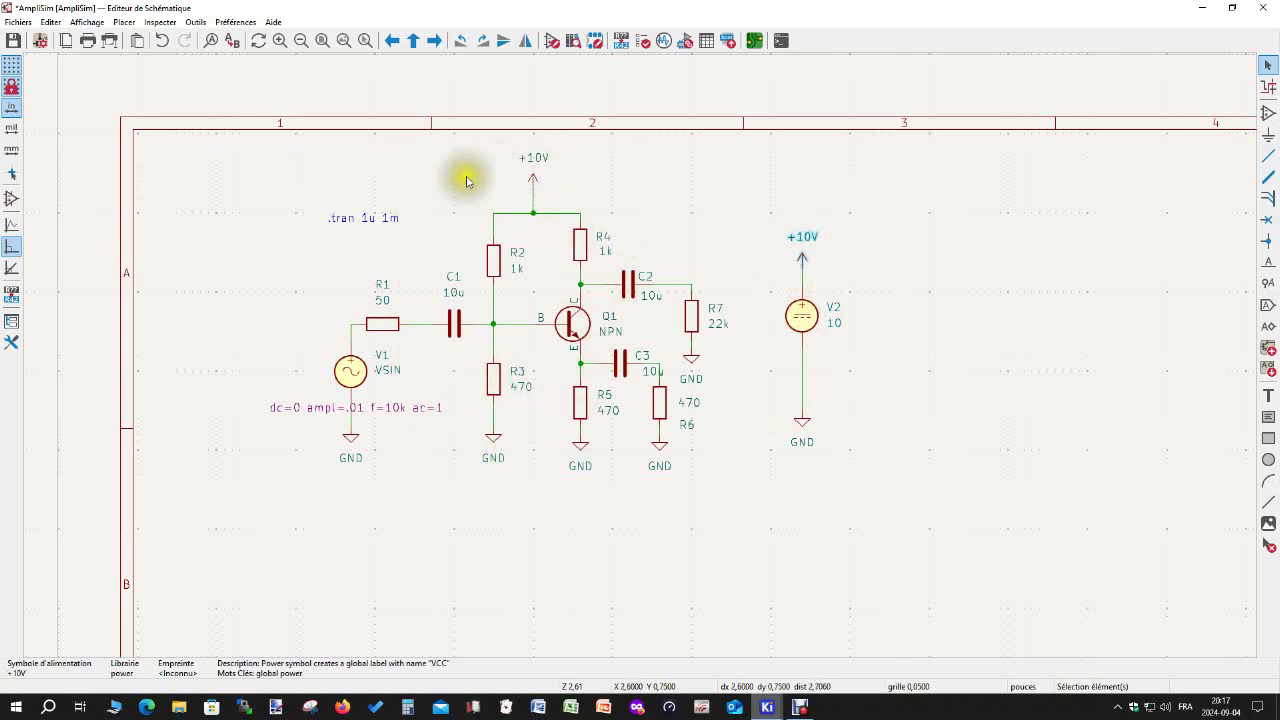
click(908, 322)
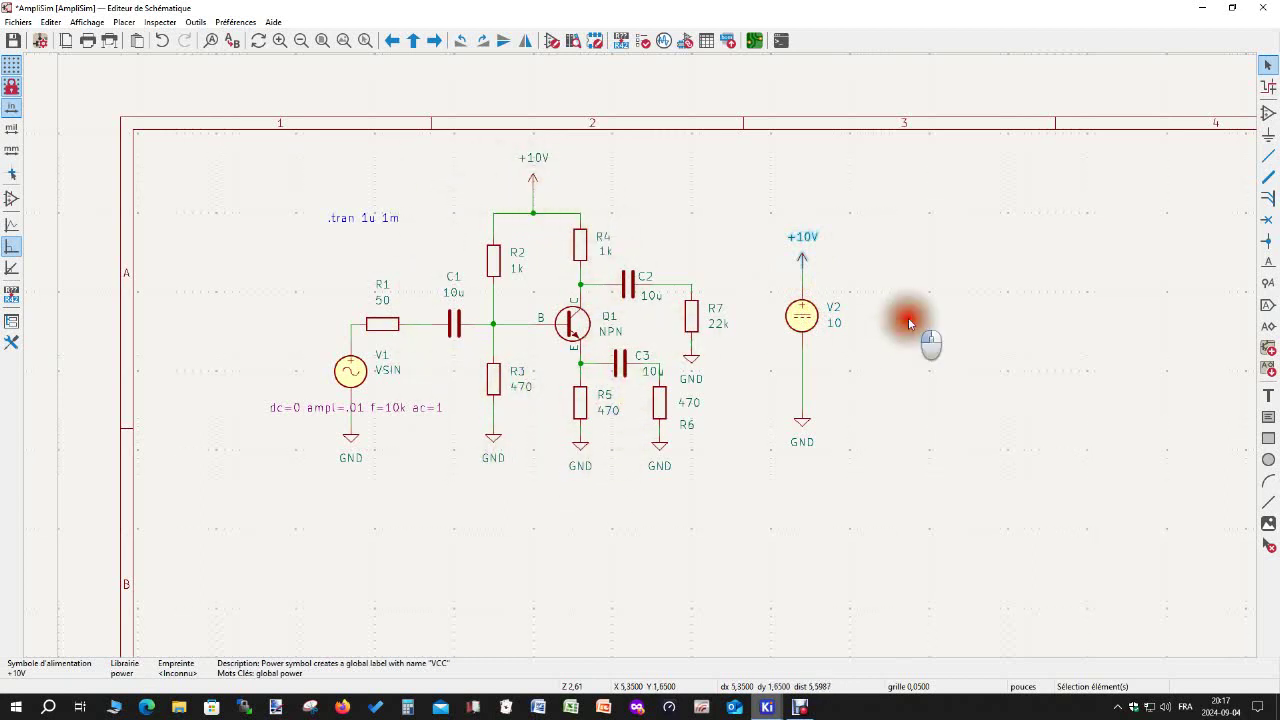
drag(800, 258, 809, 249)
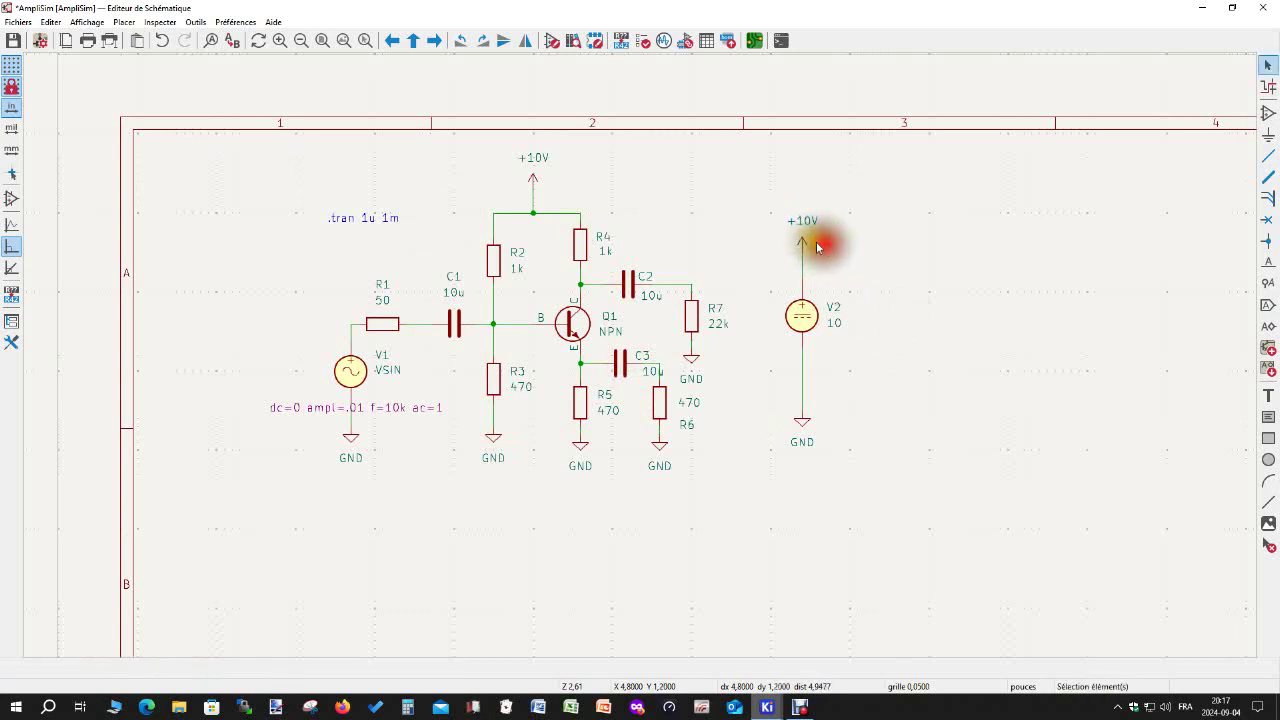
Search the symbol library for "vcc" and place a VCC power symbol in the free area beside V2.
click(1268, 113)
click(637, 229)
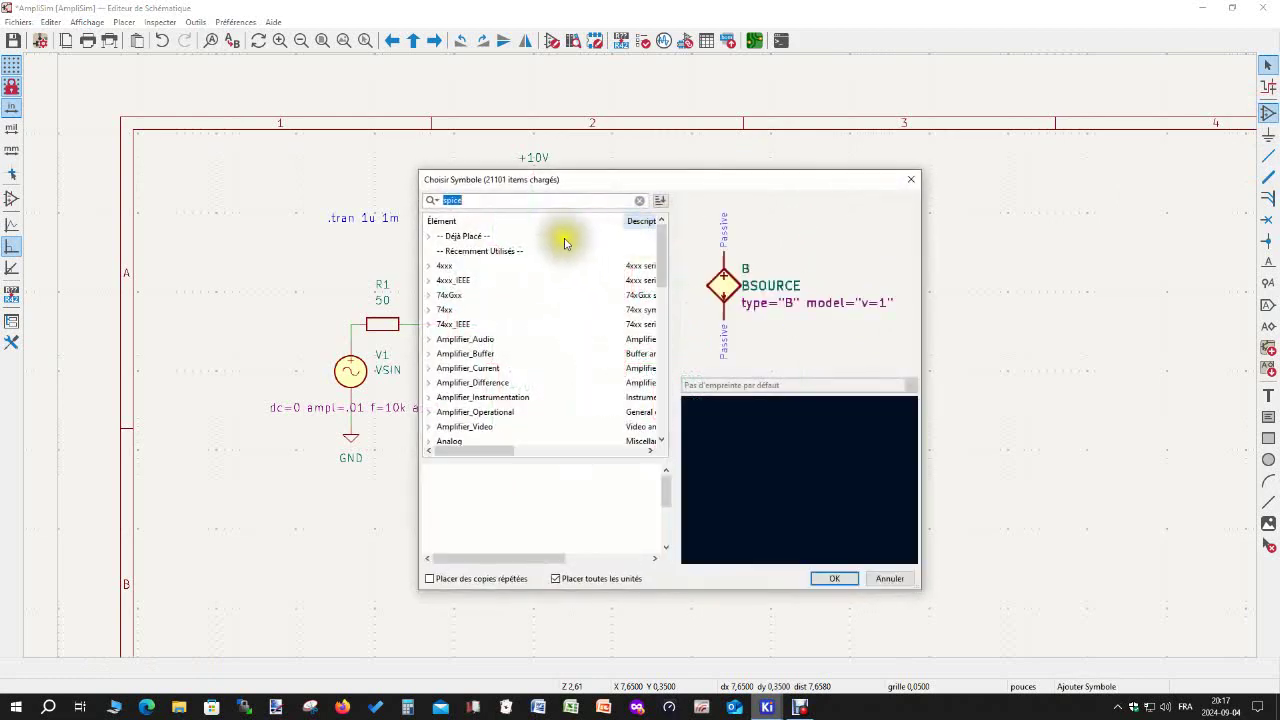
text(v)
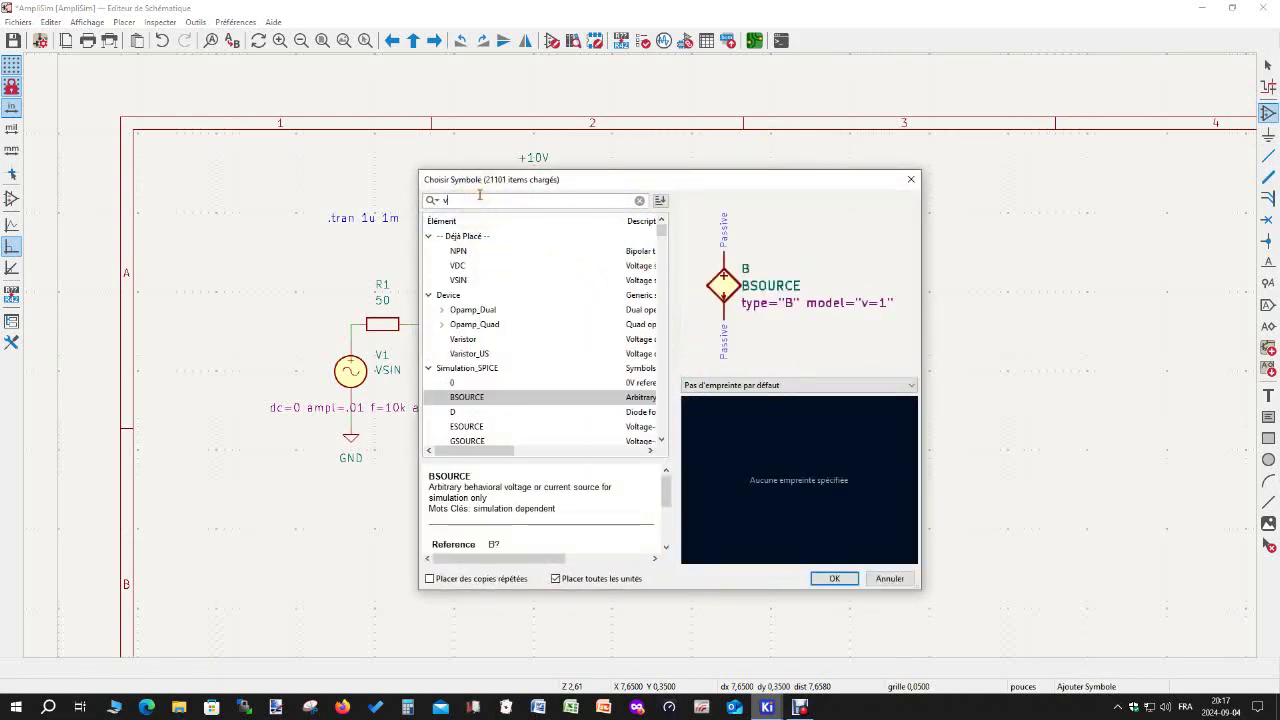
text(cc)
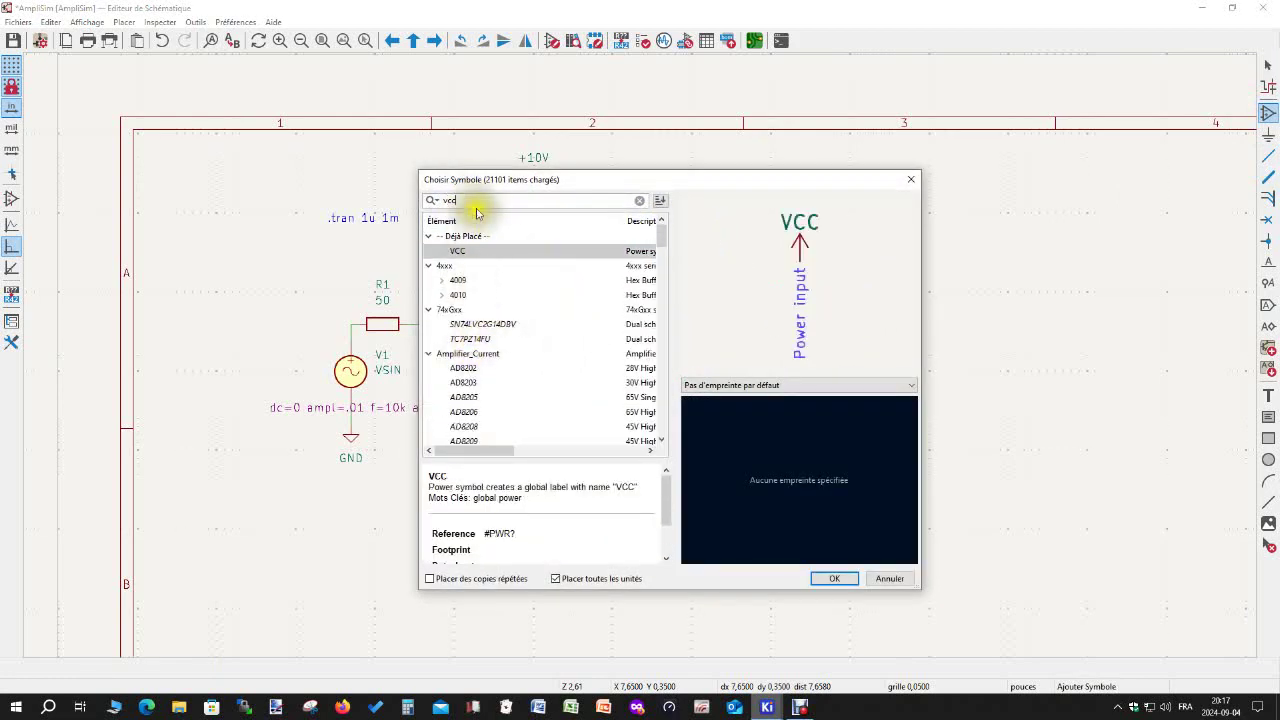
scroll(475, 340, down, 4)
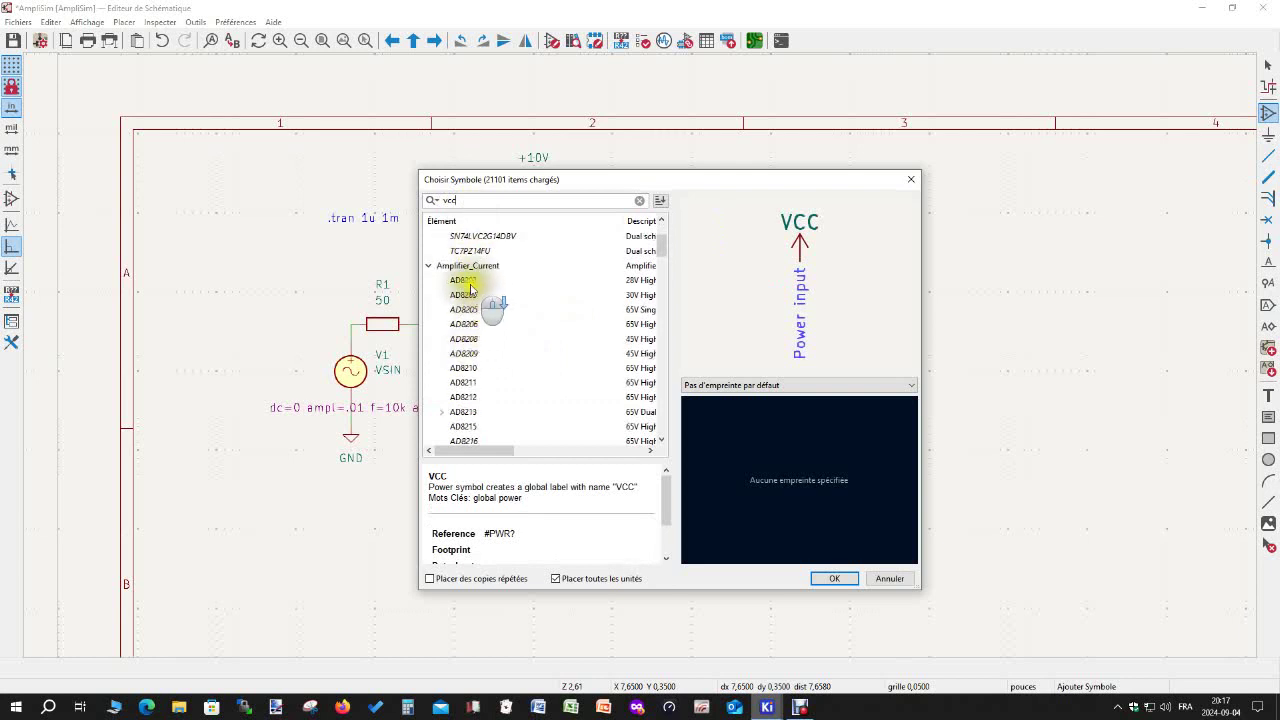
scroll(465, 318, down, 2)
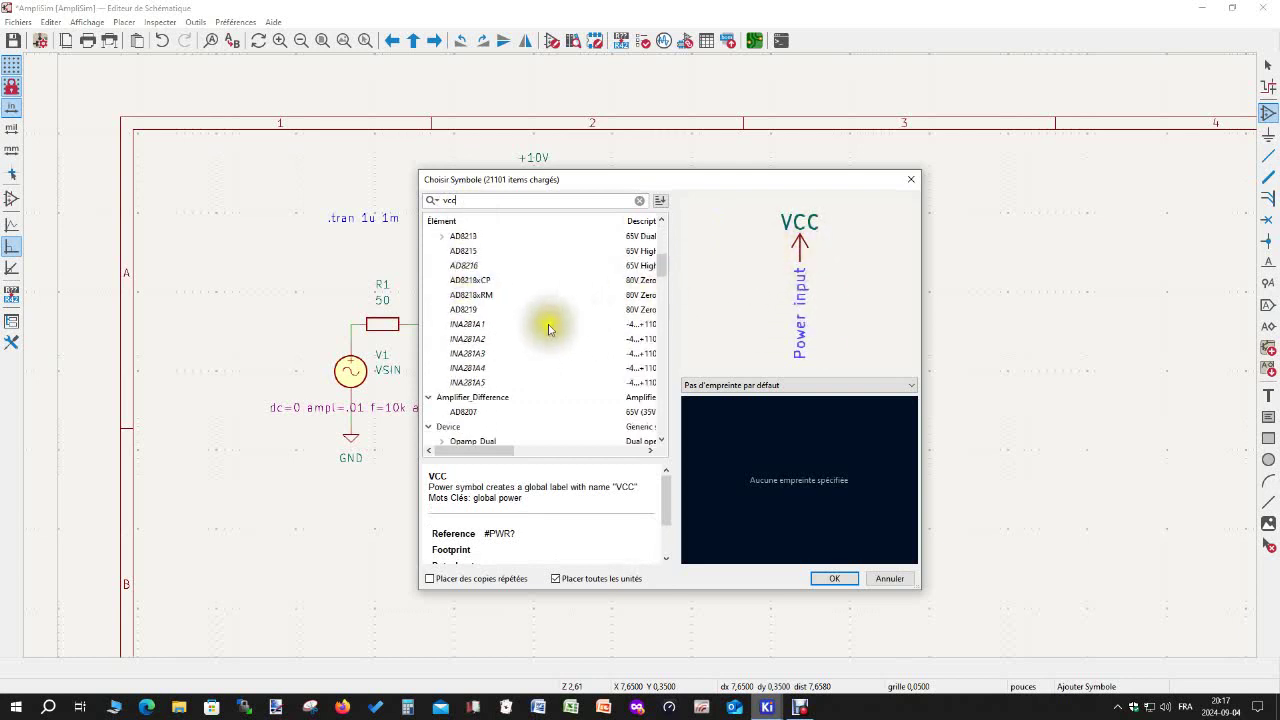
scroll(535, 252, up, 6)
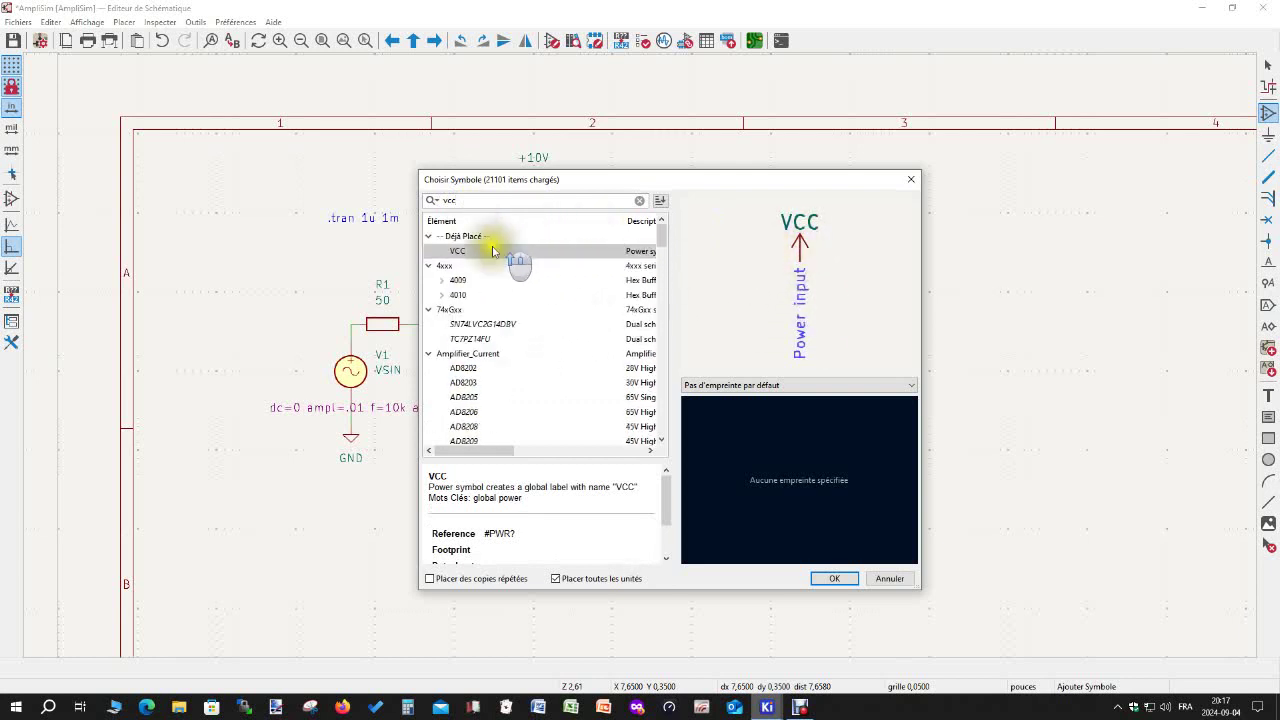
click(465, 251)
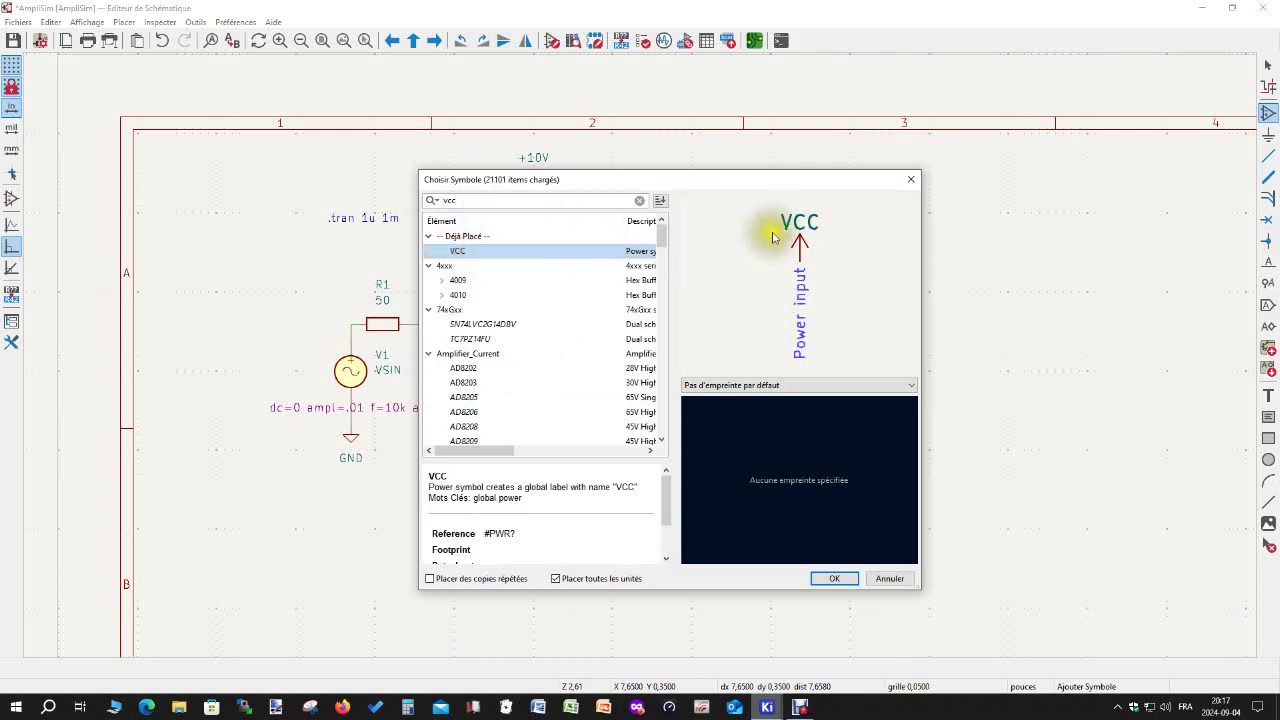
click(840, 577)
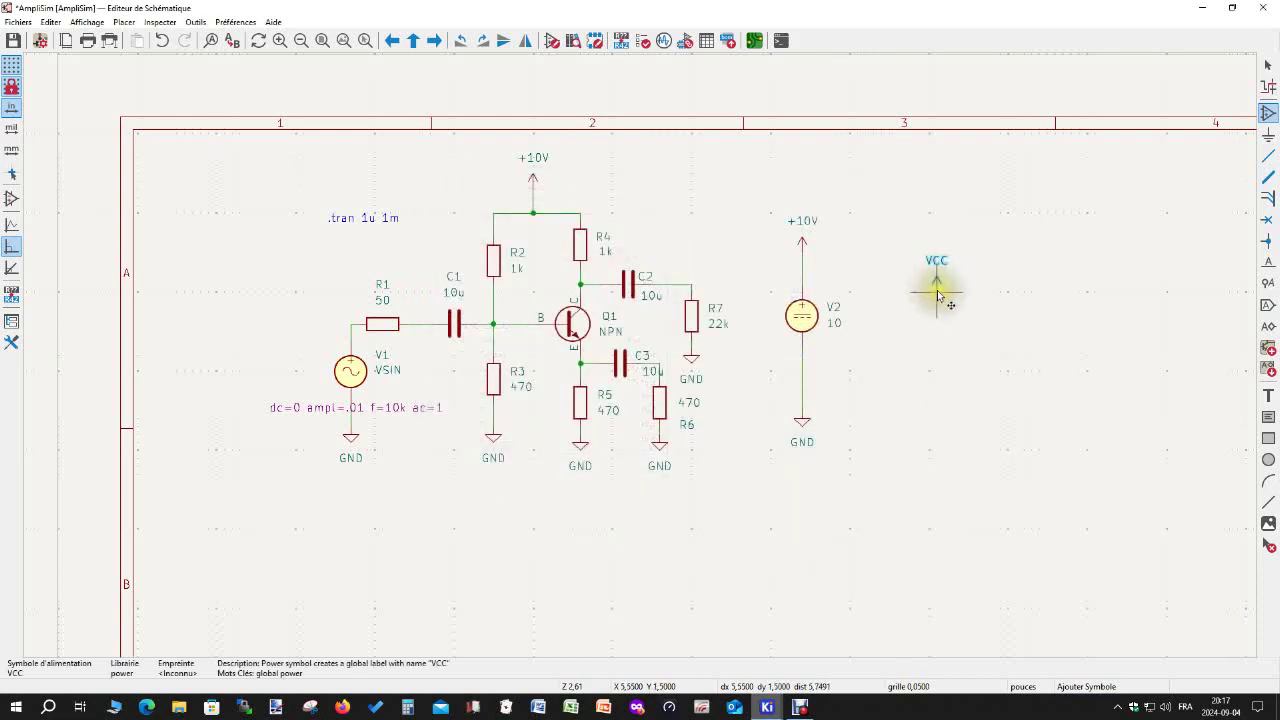
click(936, 288)
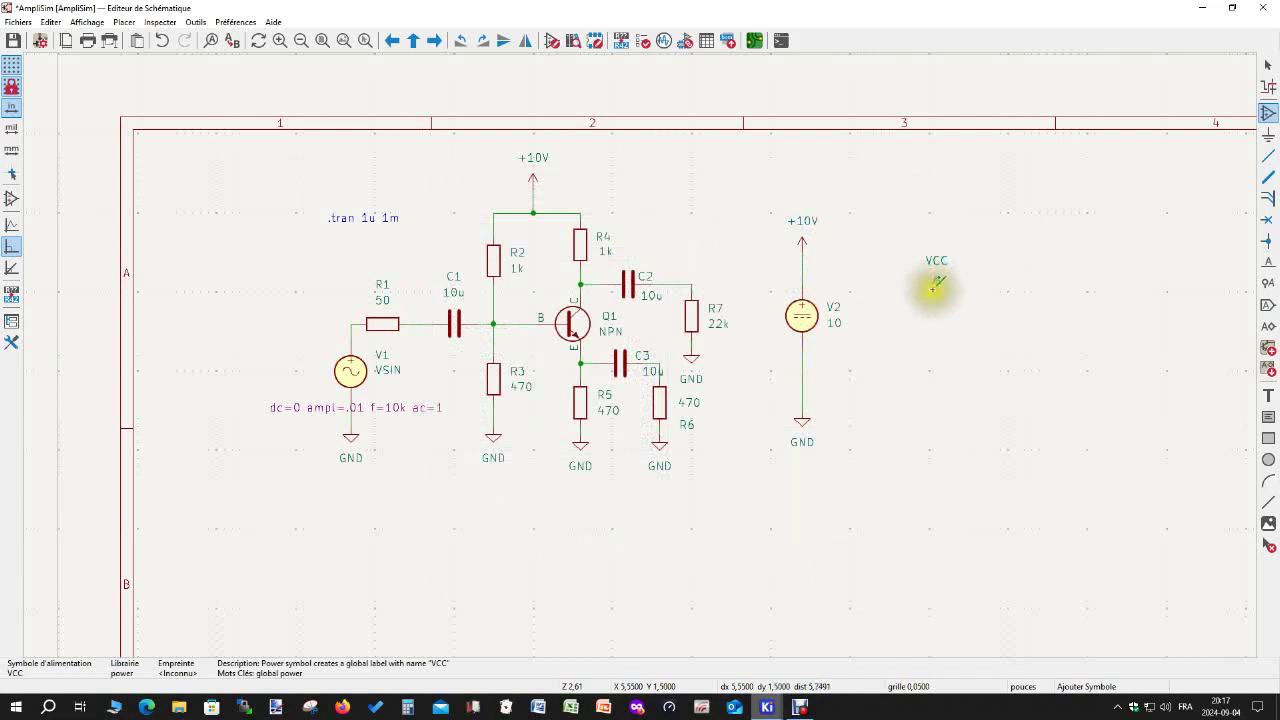
key(Escape)
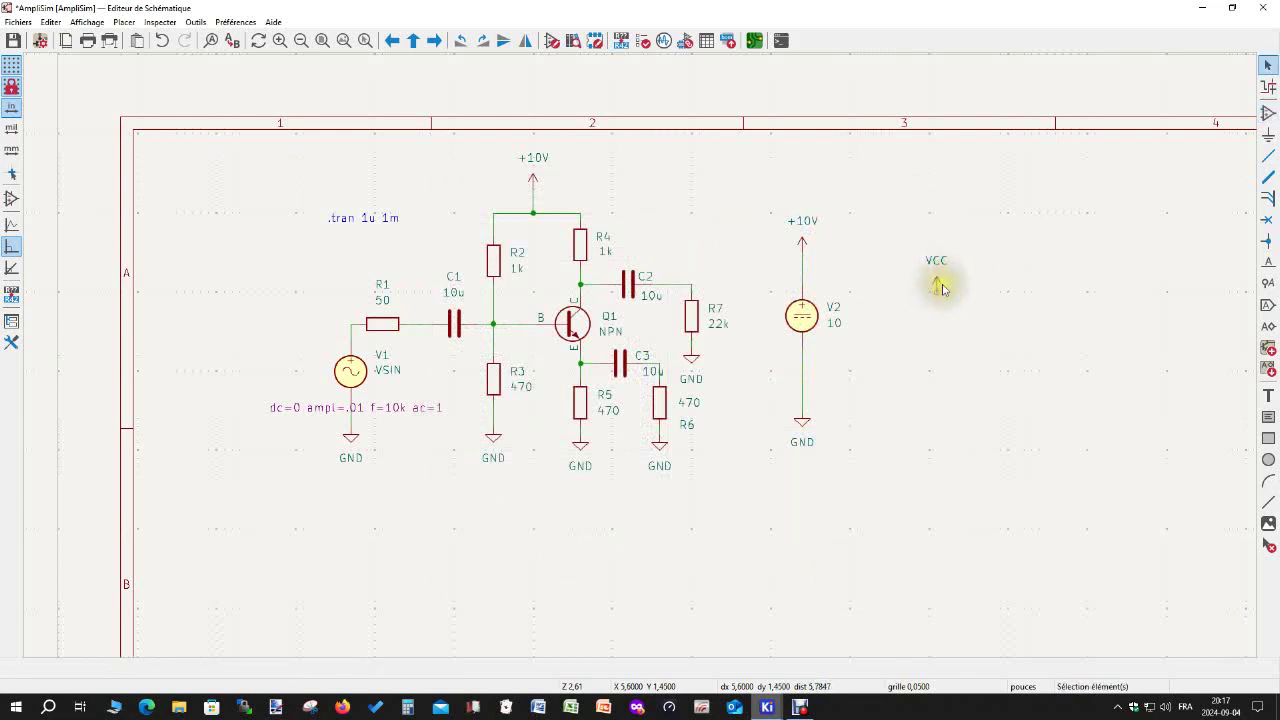
Set the value of the VCC power symbol to +12V.
double_click(935, 283)
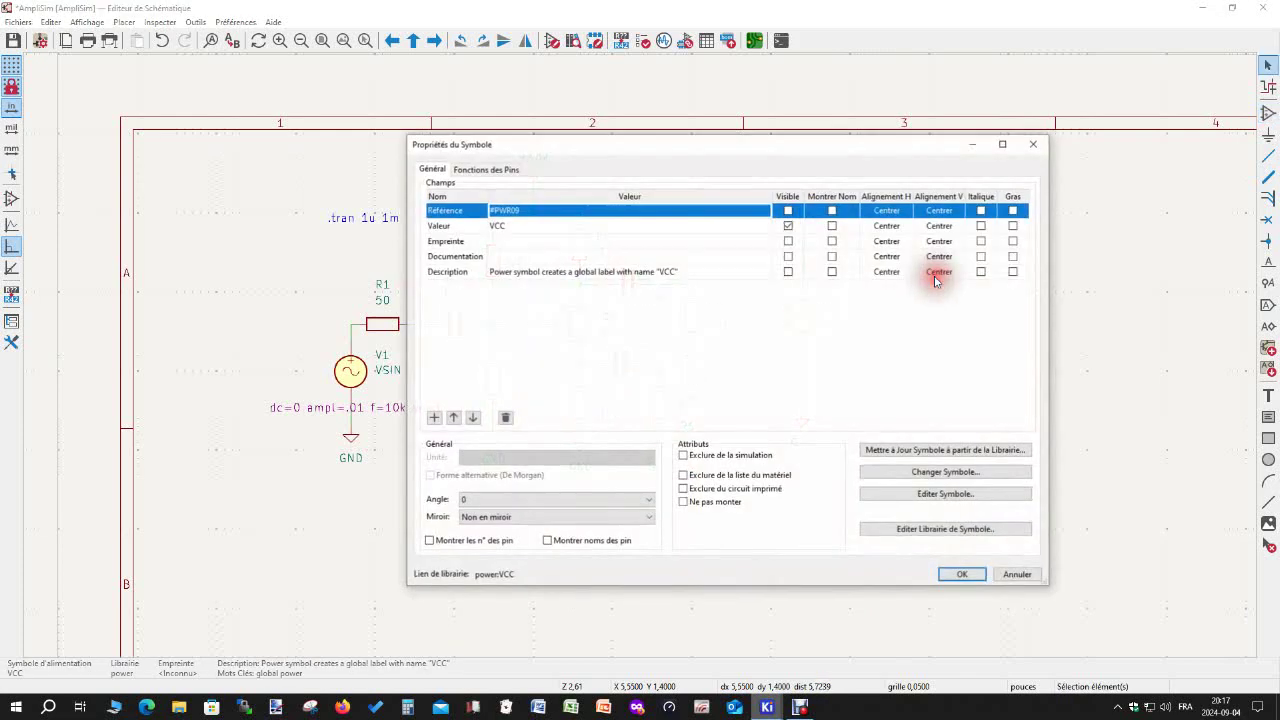
click(508, 225)
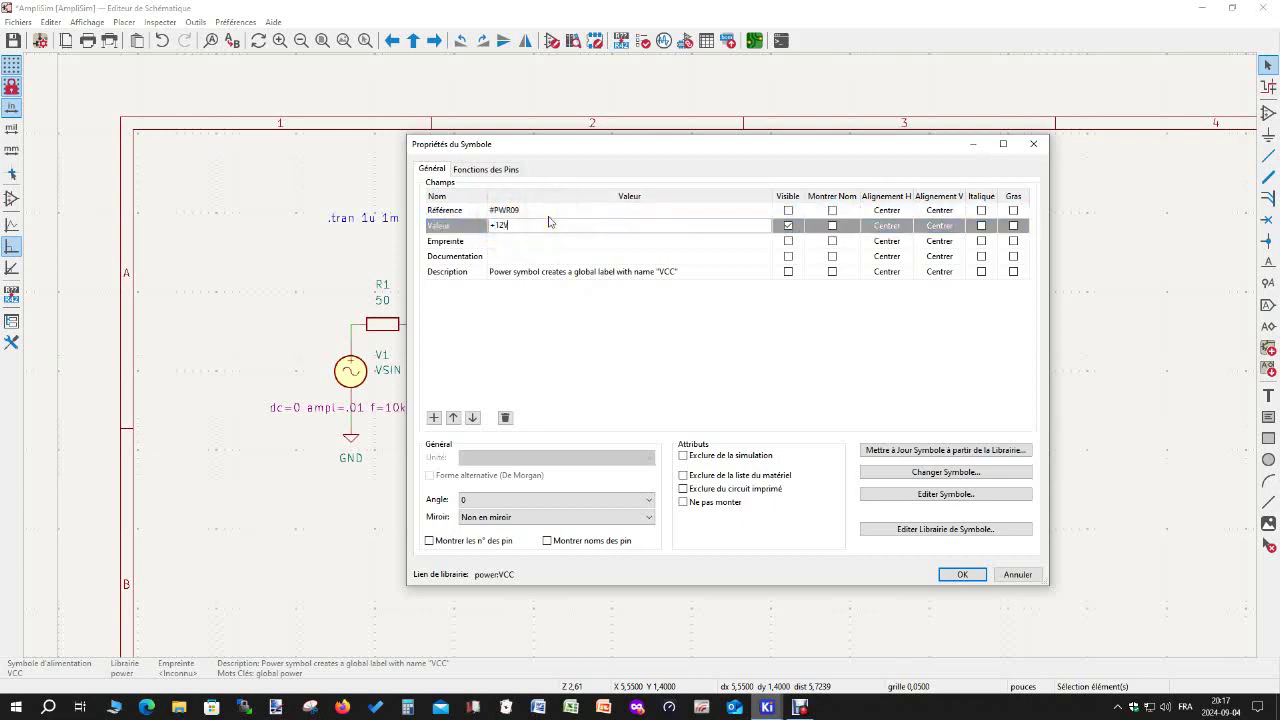
click(962, 574)
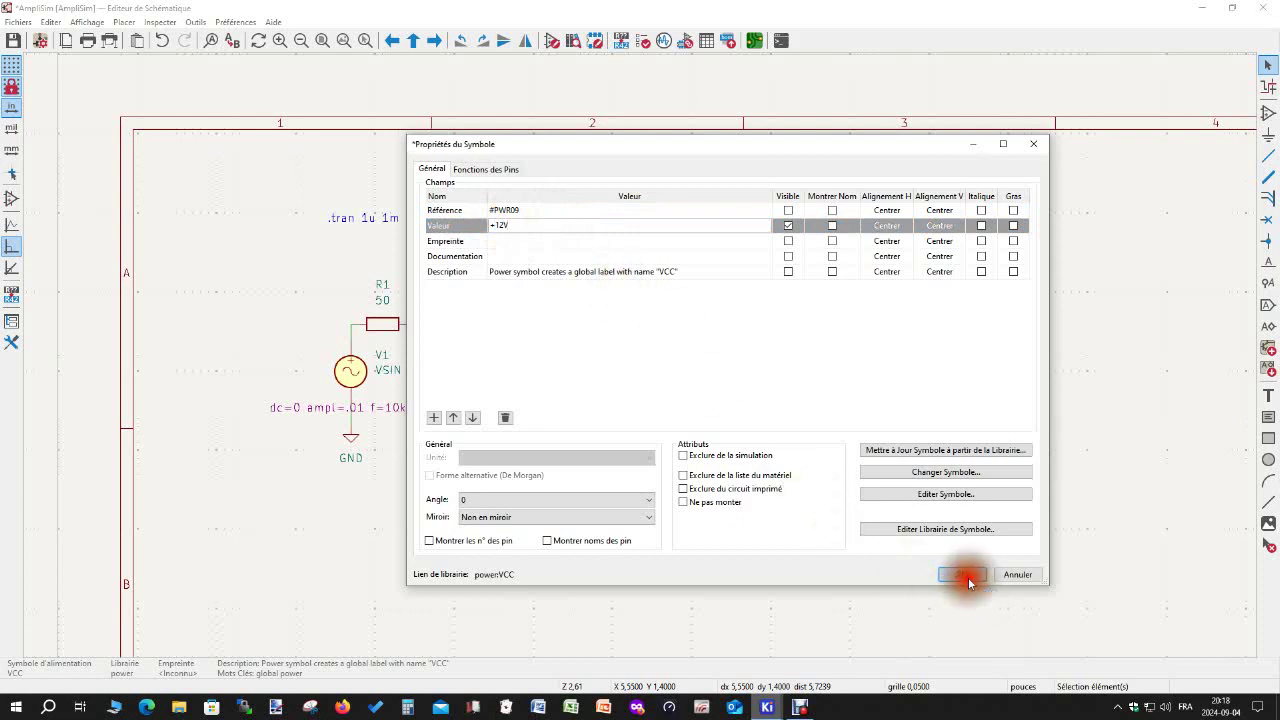
Delete the +12V power symbol beside V2.
click(969, 296)
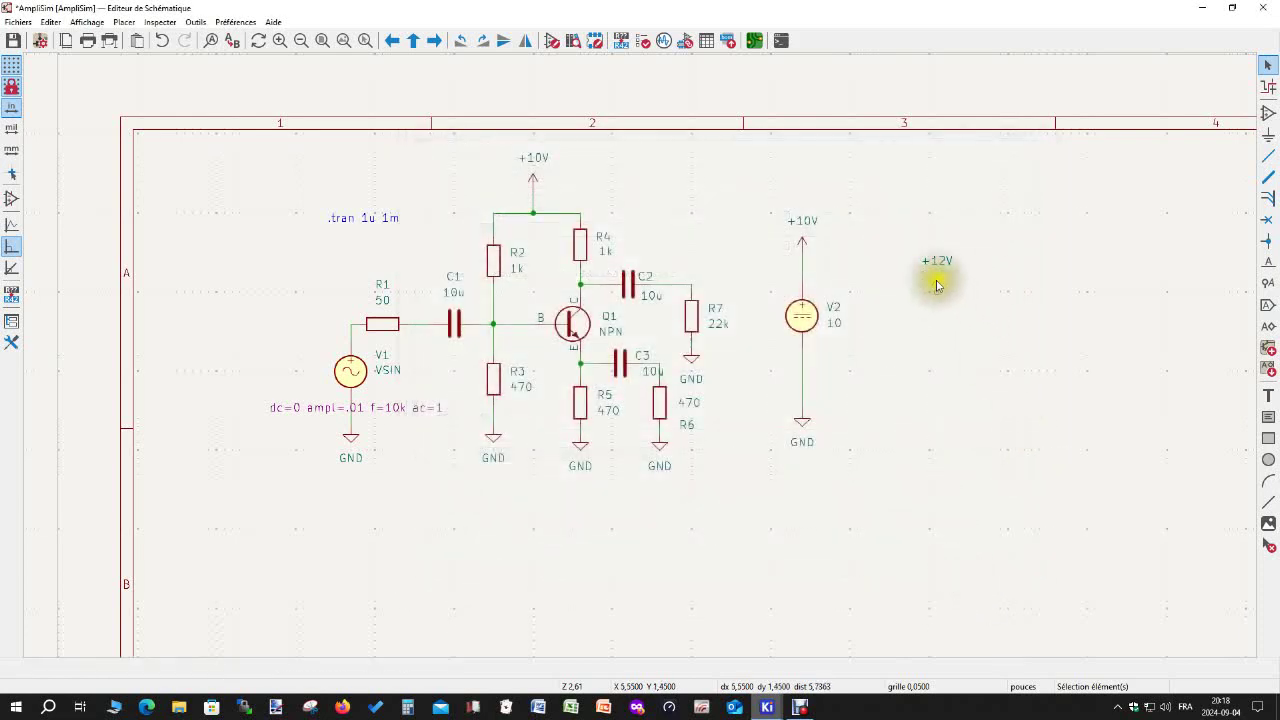
click(935, 285)
key(Delete)
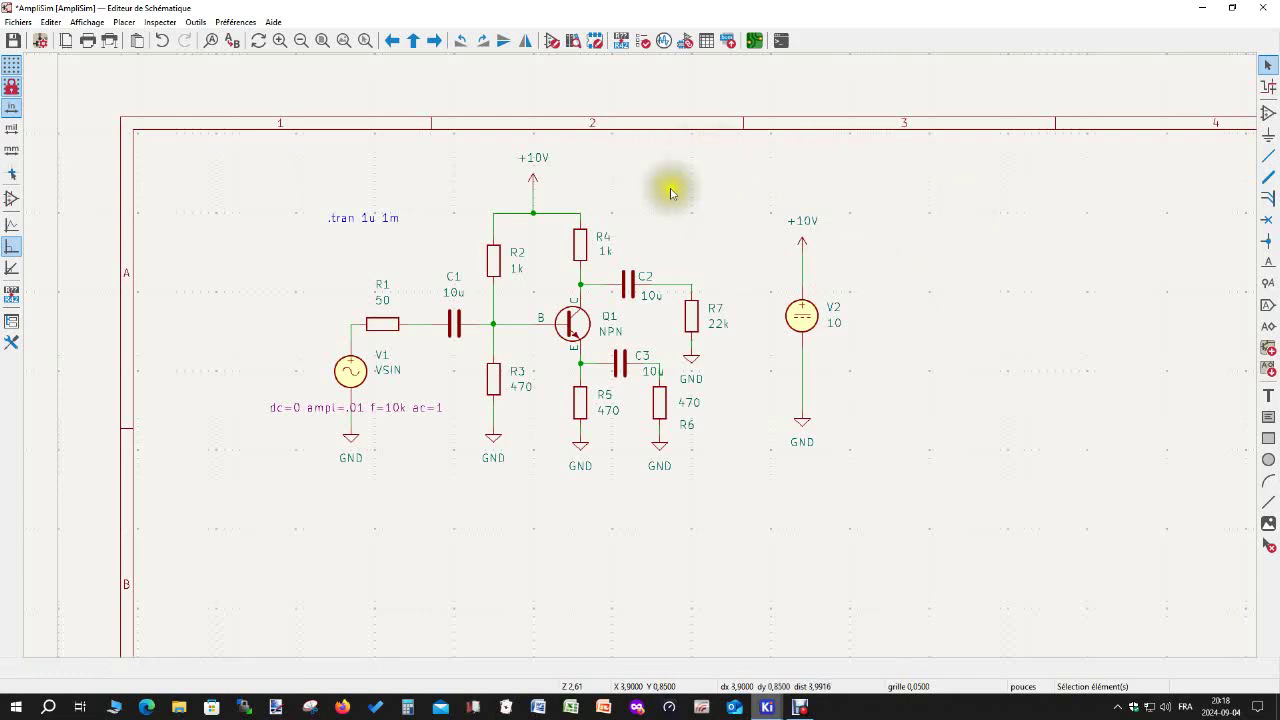
Re-annotate the entire schematic by X position, replacing the existing annotation, and close the annotation dialog.
click(620, 41)
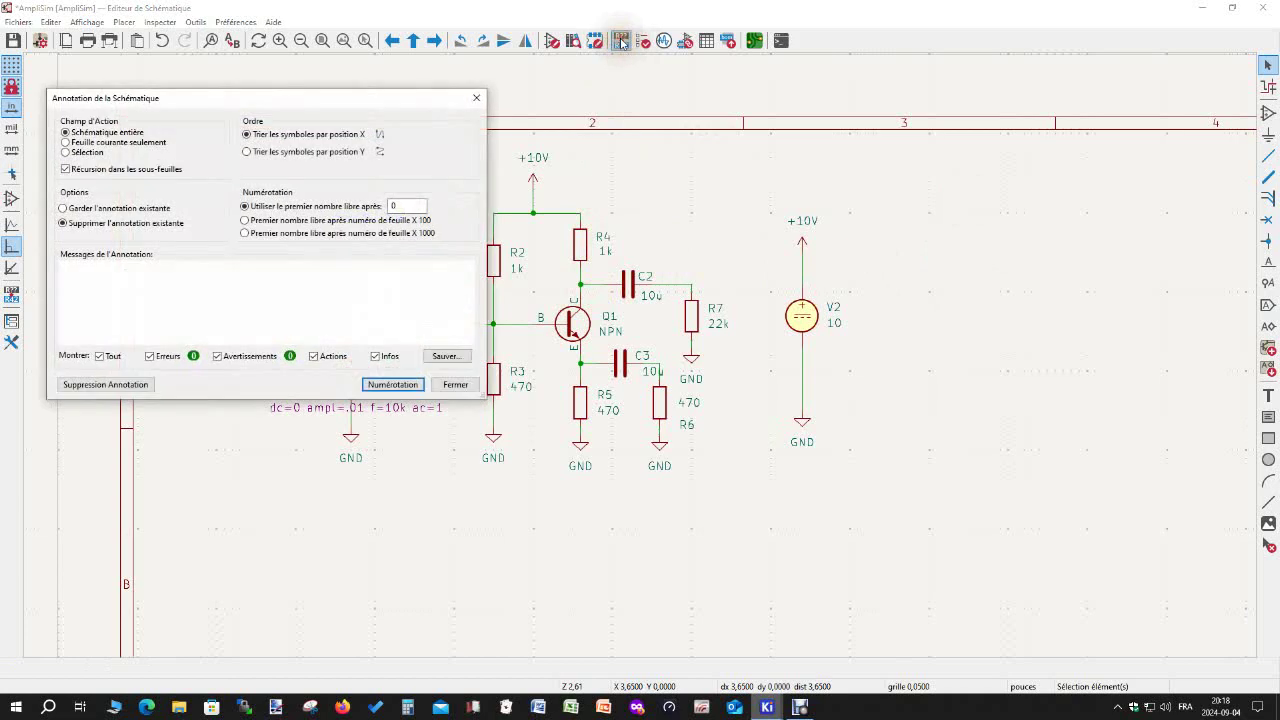
click(396, 385)
click(458, 385)
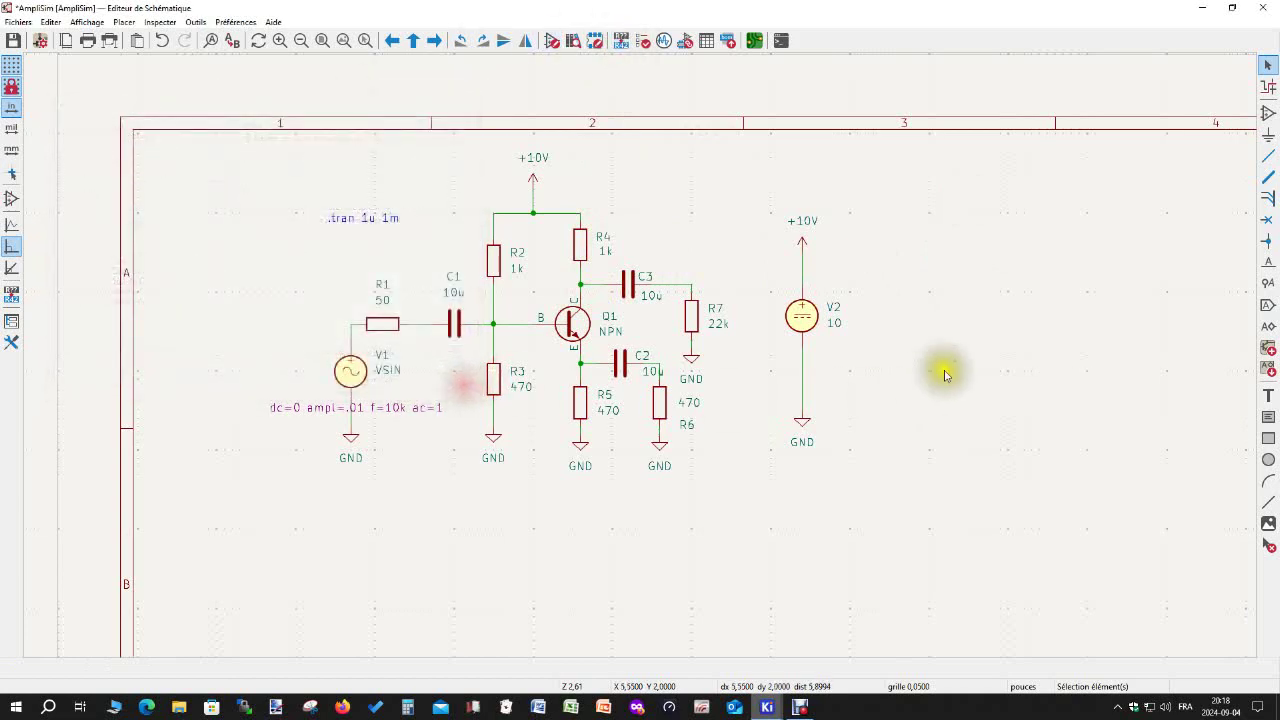
Open the SPICE simulator for the amplifier schematic and maximize its window.
click(663, 40)
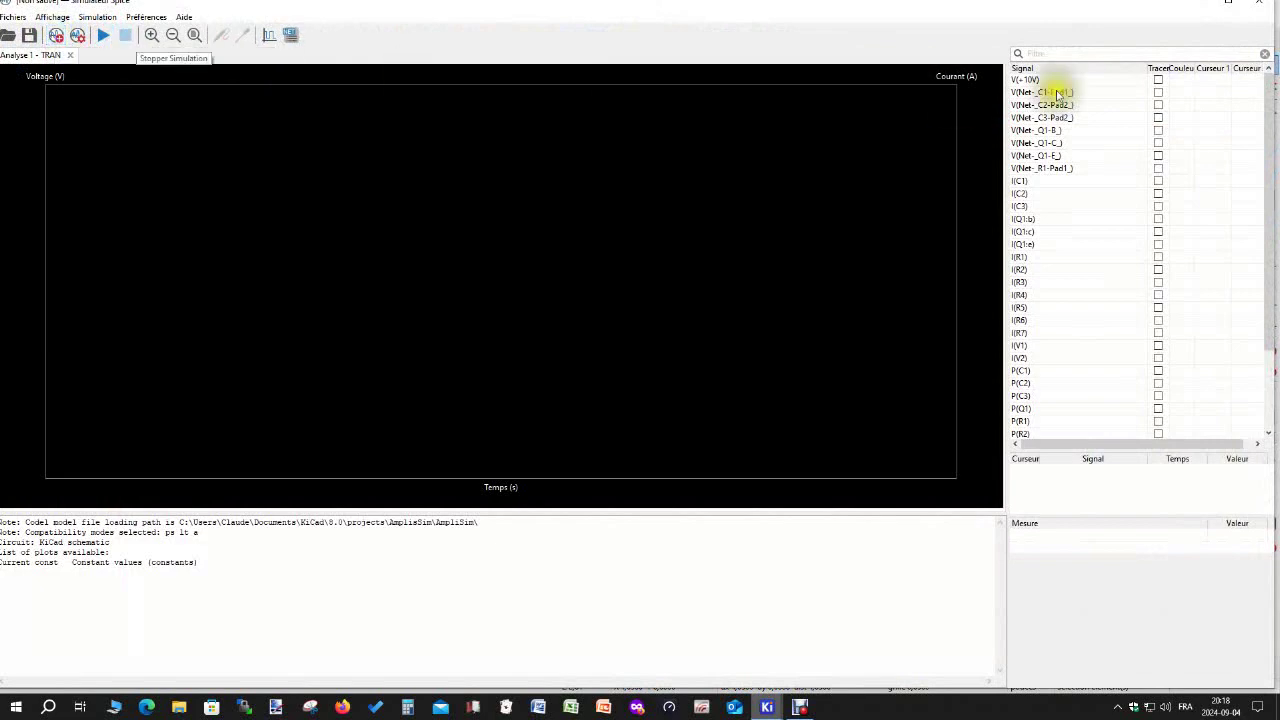
drag(1146, 8, 1162, 23)
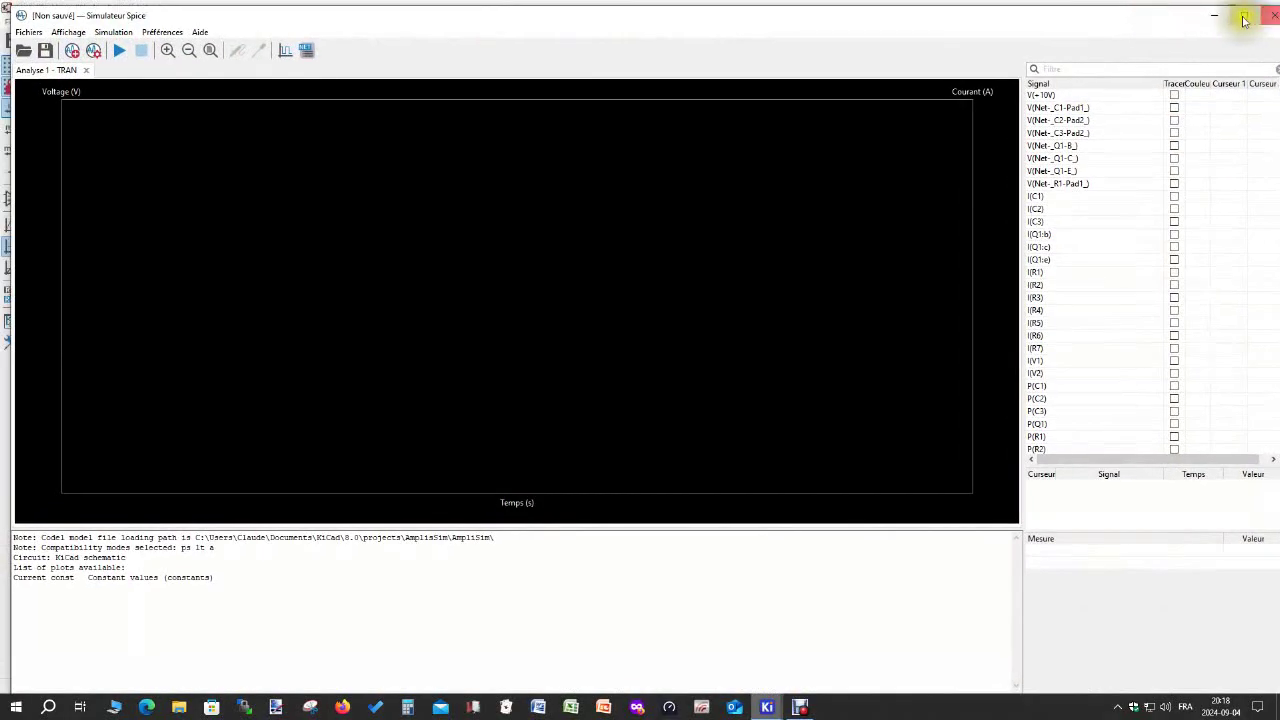
click(1244, 15)
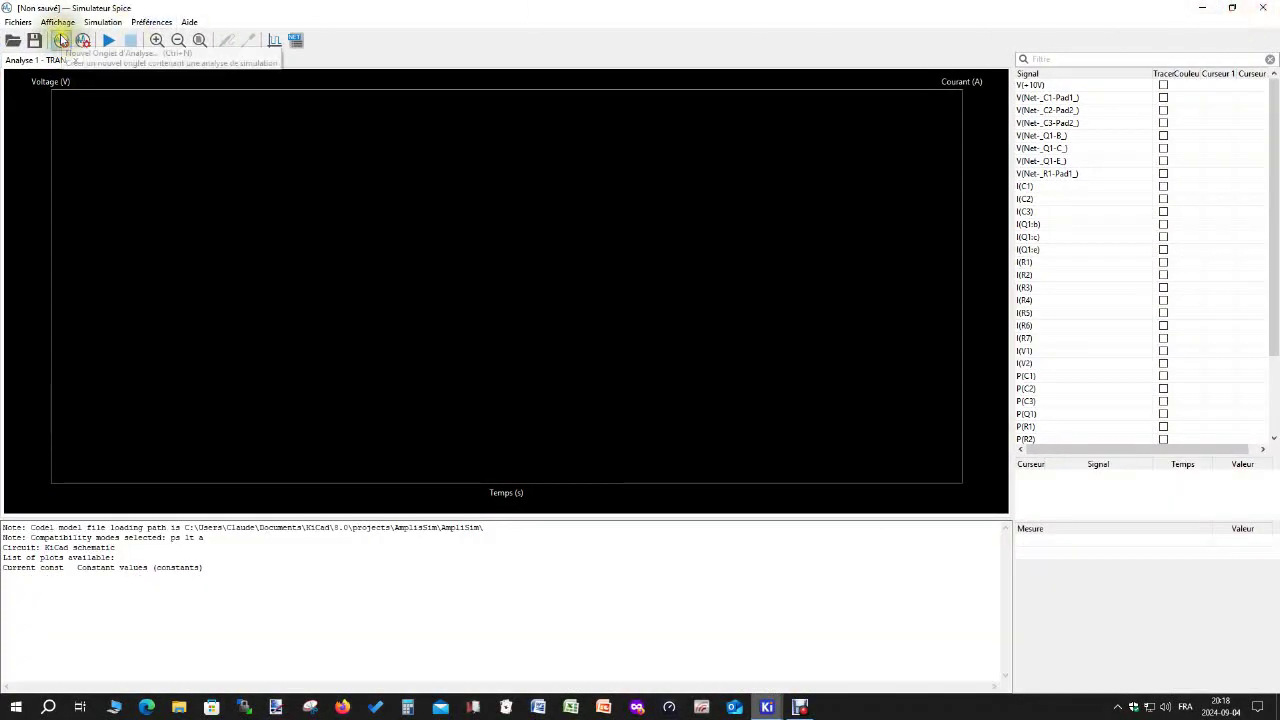
Create a new analysis tab of type OP (DC operating point) with PSpice and LTSpice compatibility.
click(62, 40)
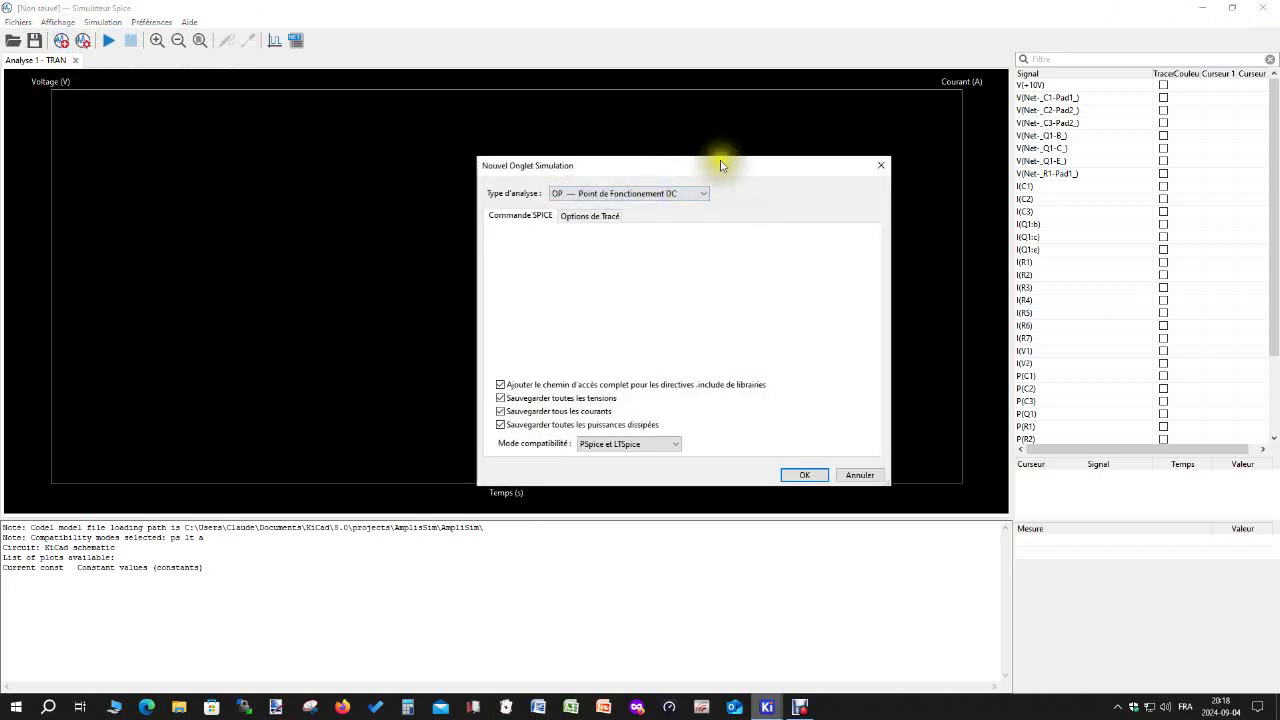
drag(720, 163, 691, 139)
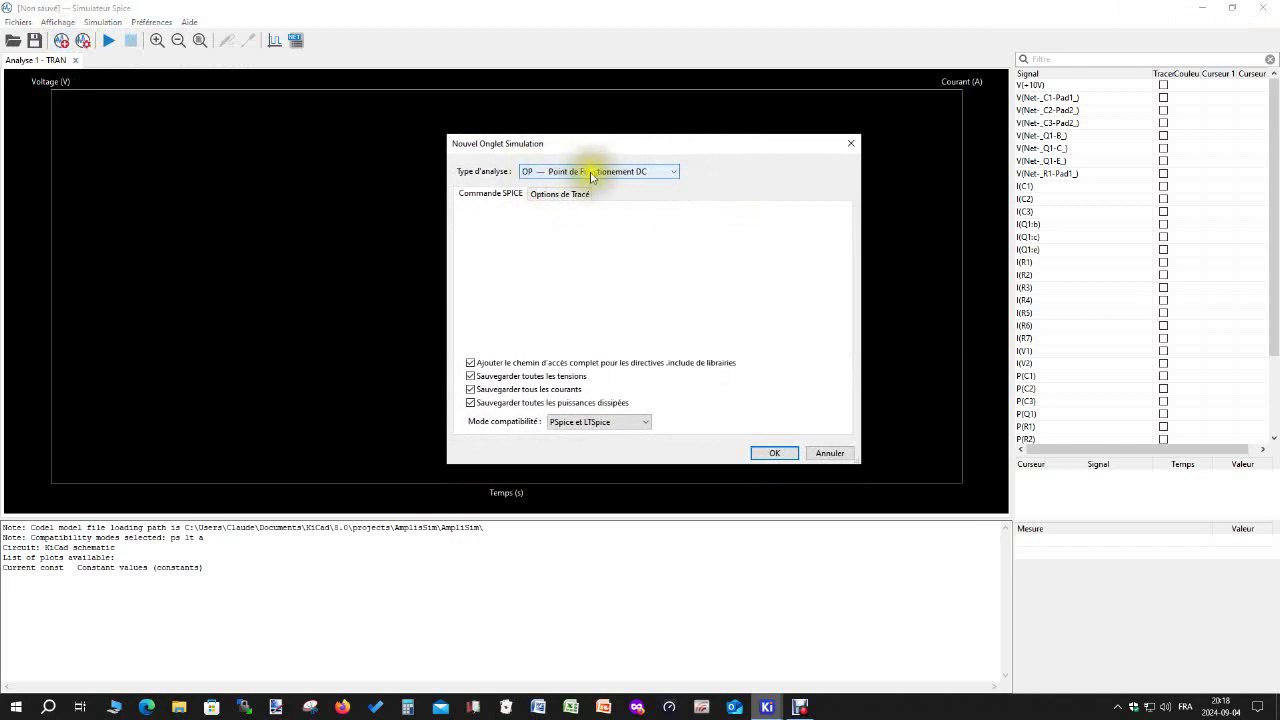
click(776, 453)
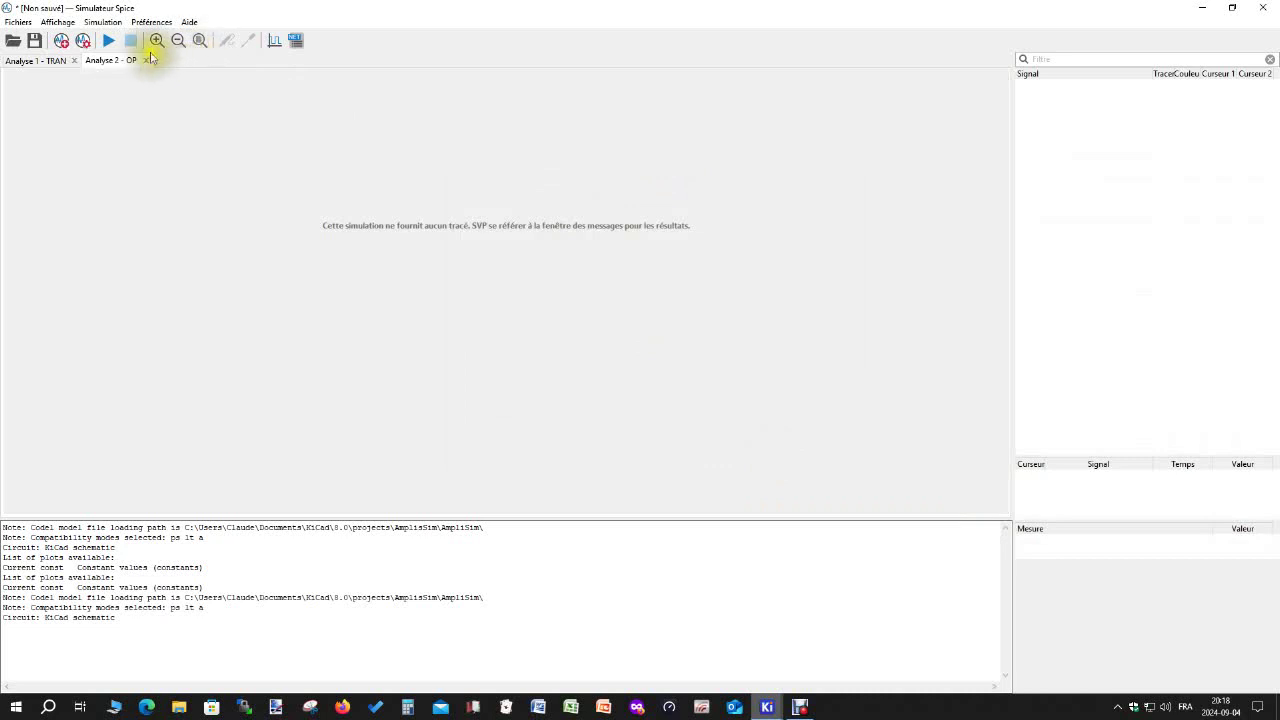
Run the OP simulation, enlarge the message area slightly, and look back through the computed voltages, currents and powers.
click(108, 44)
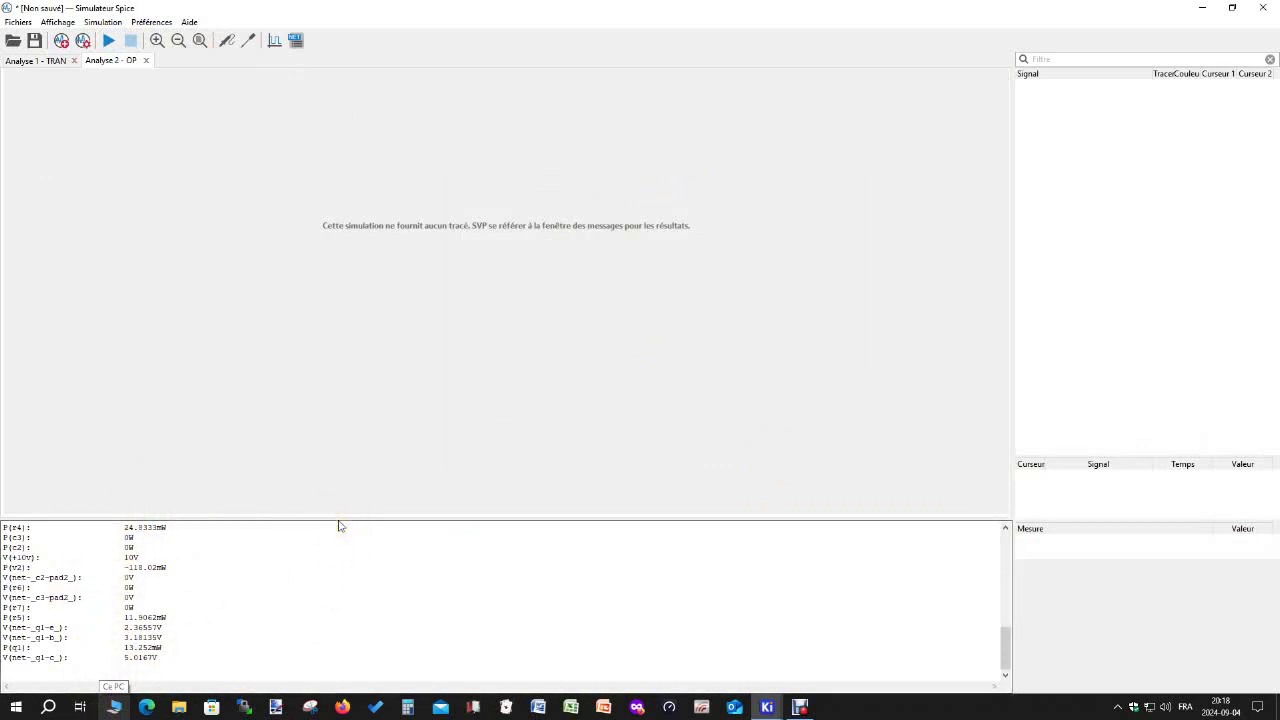
drag(339, 517, 343, 506)
scroll(170, 574, up, 3)
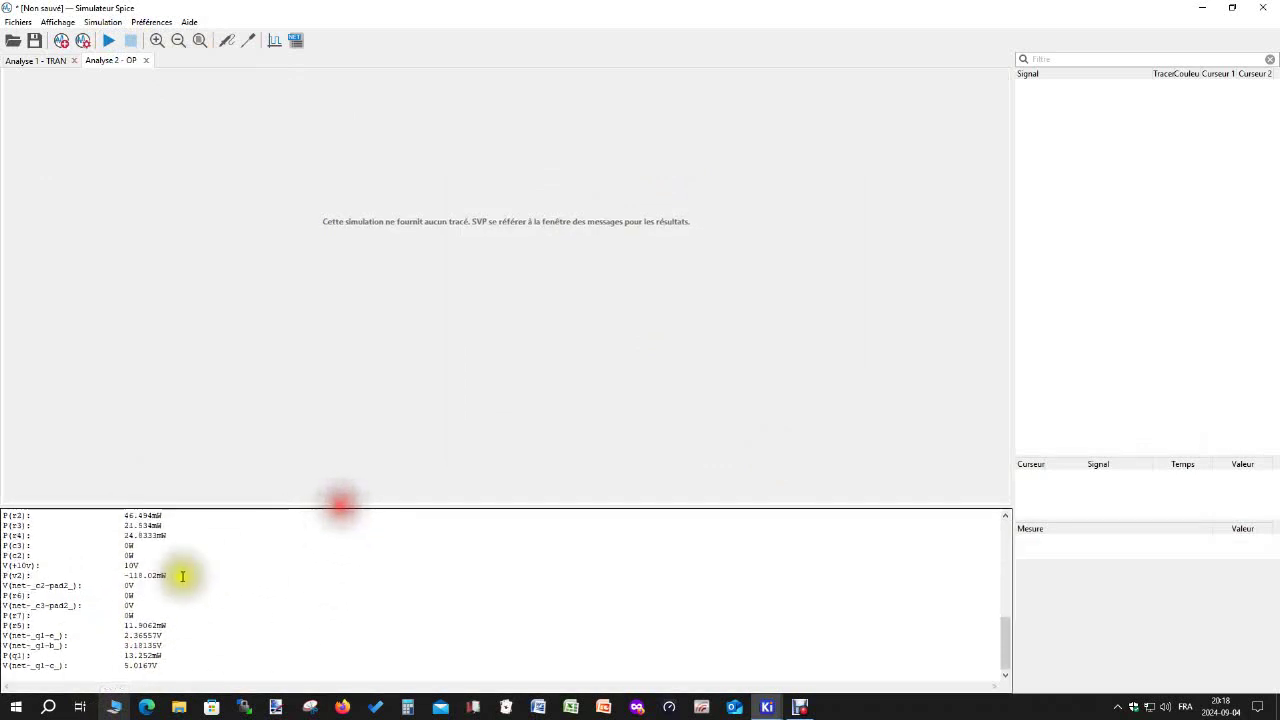
scroll(168, 590, up, 3)
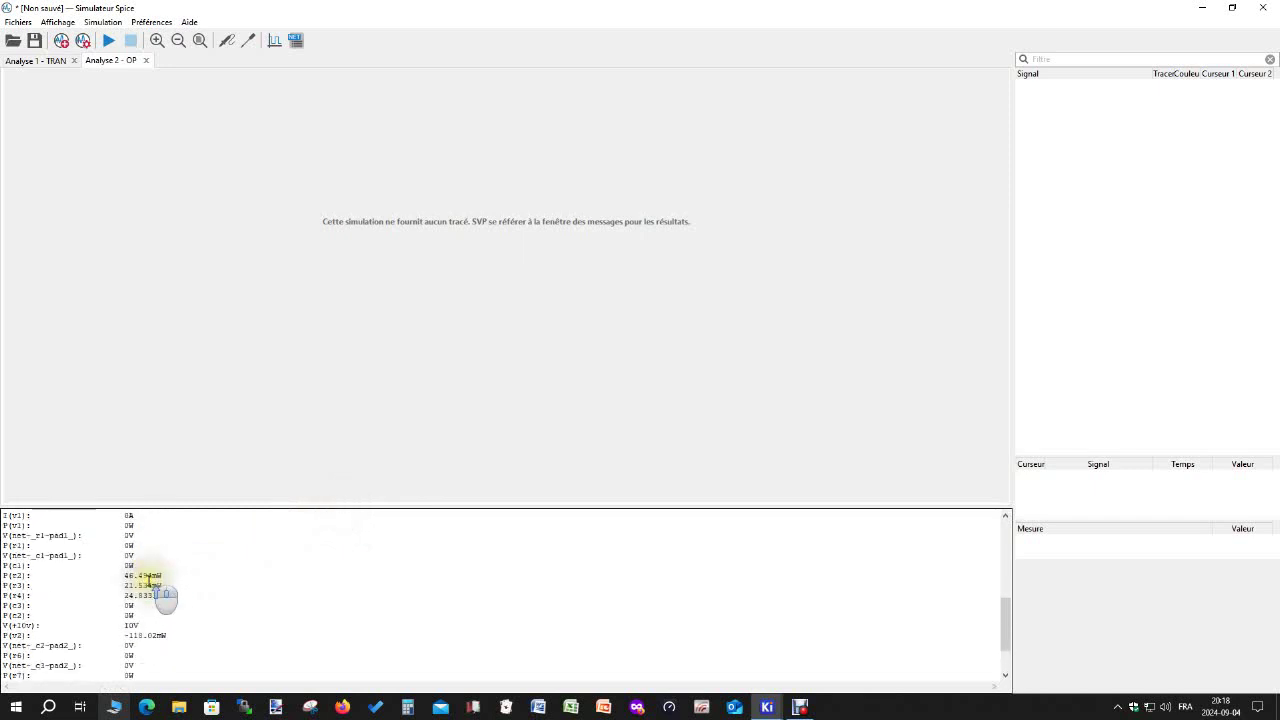
Return to the schematic and delete the 10u capacitors C3 and C2 at the transistor's collector and emitter.
click(1204, 9)
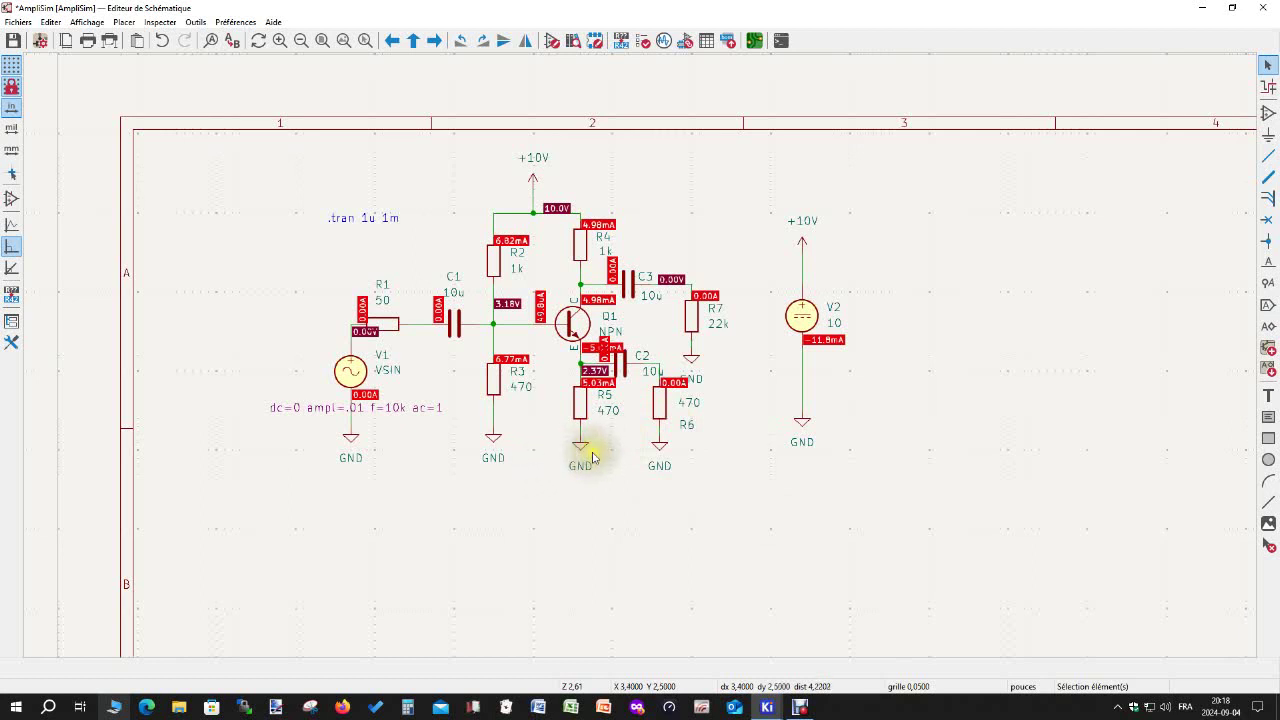
click(631, 291)
key(Delete)
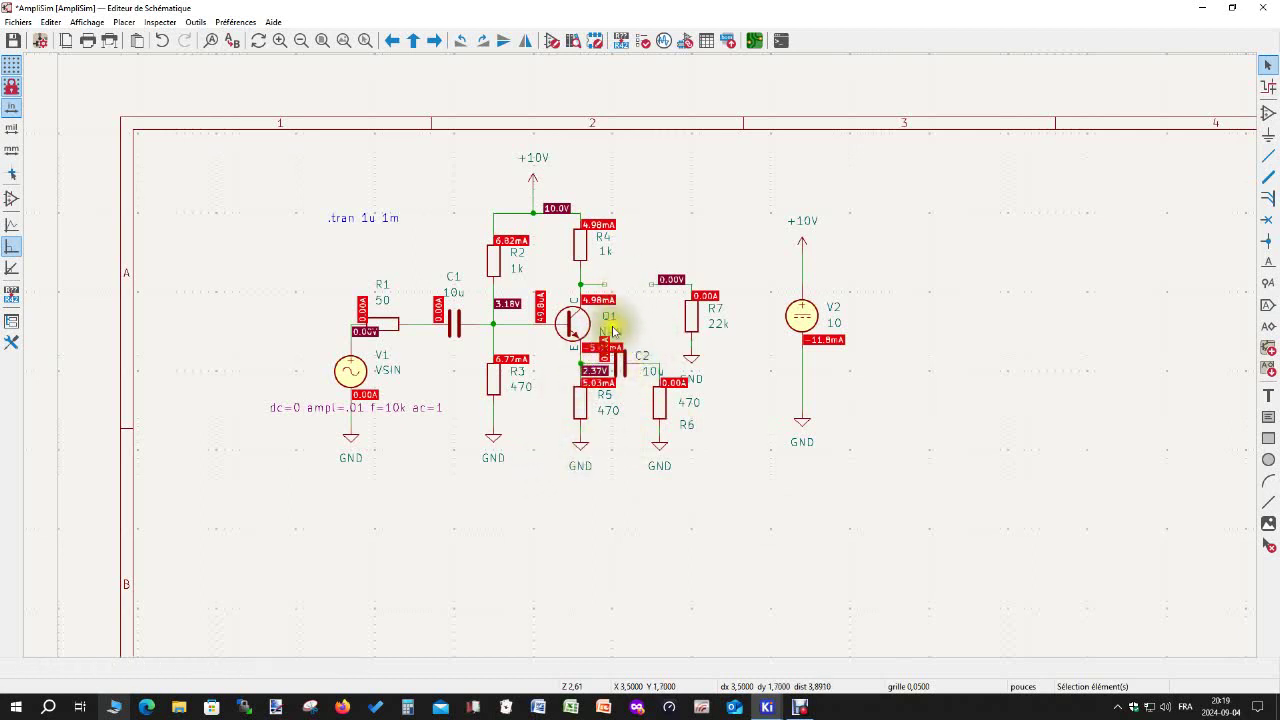
click(626, 364)
key(Delete)
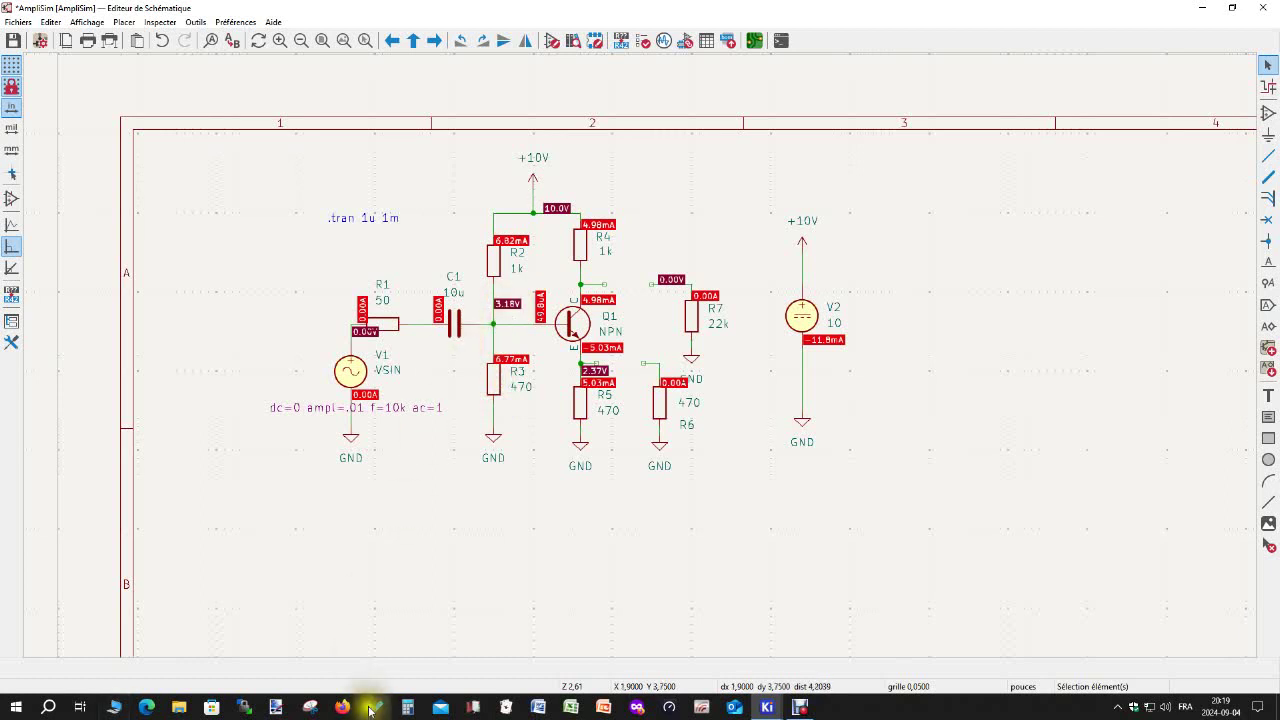
Switch to the Windows calculator and compute the base divider ratio, 470 ÷ 1470.
click(406, 706)
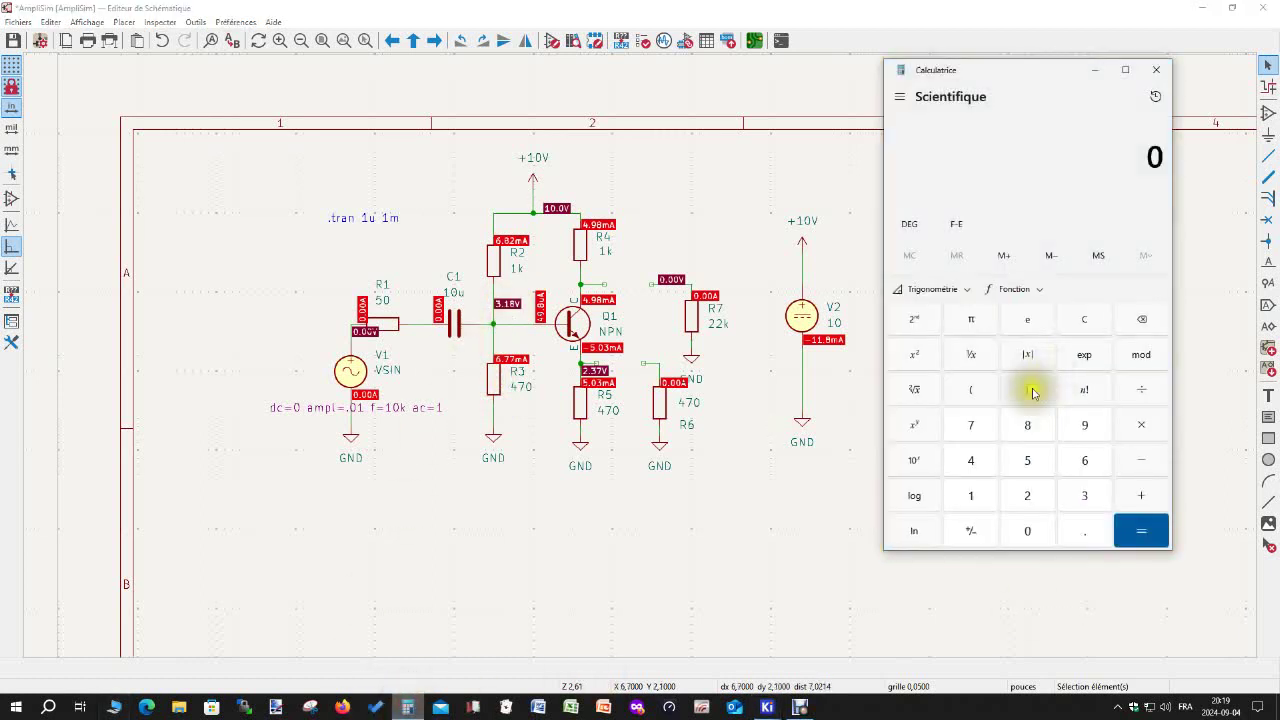
click(970, 460)
click(970, 425)
click(1033, 530)
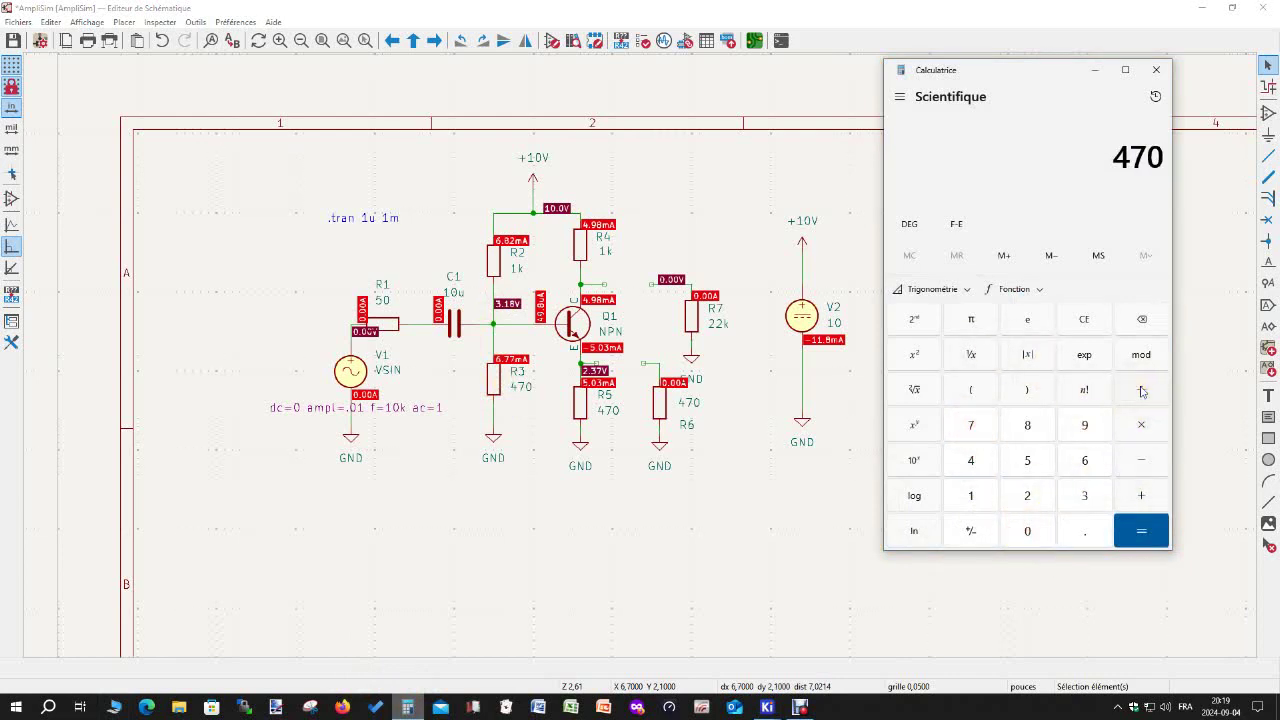
click(972, 496)
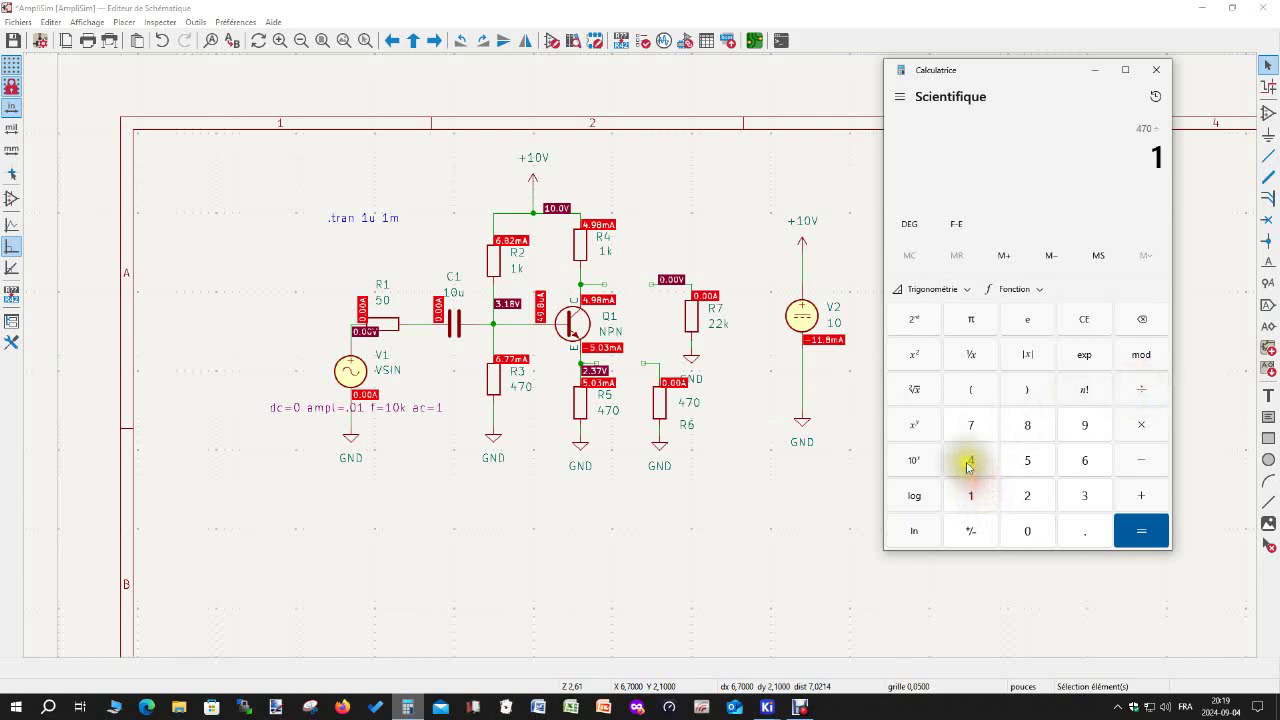
click(970, 459)
click(971, 424)
click(1027, 529)
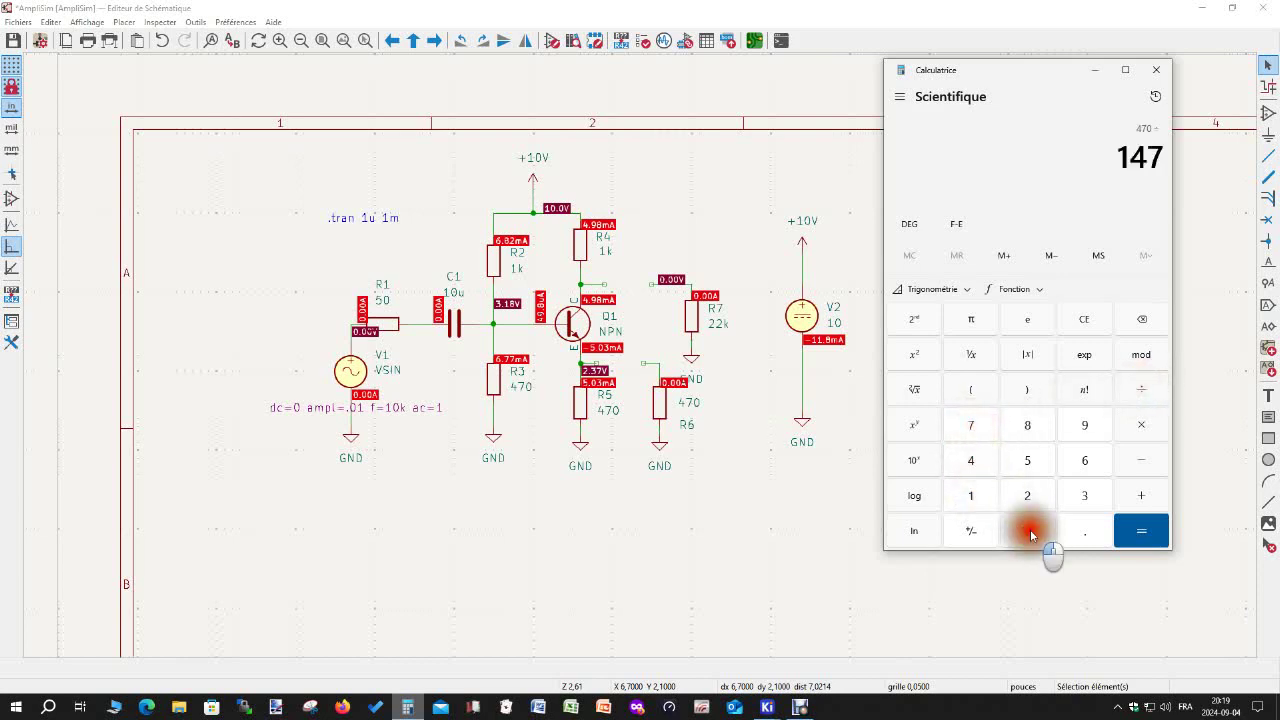
click(1140, 530)
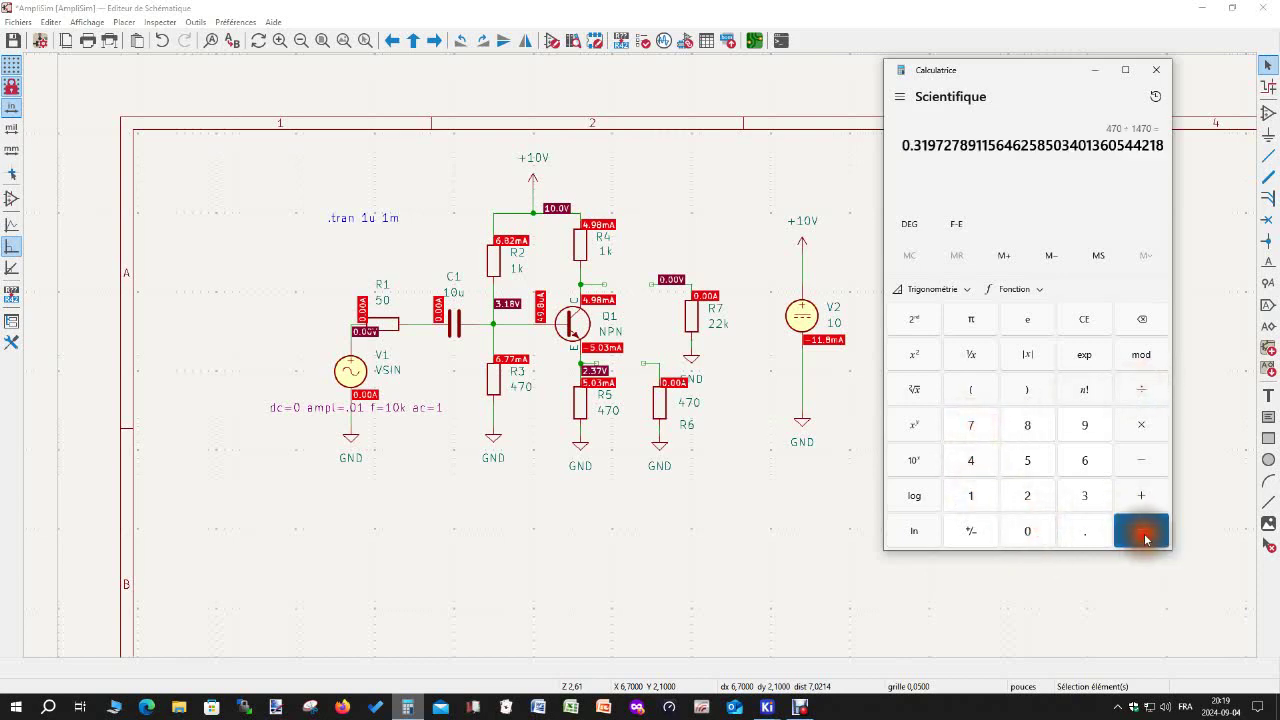
Multiply the divider ratio by 10 to calculate the transistor's base voltage.
click(1145, 423)
click(970, 494)
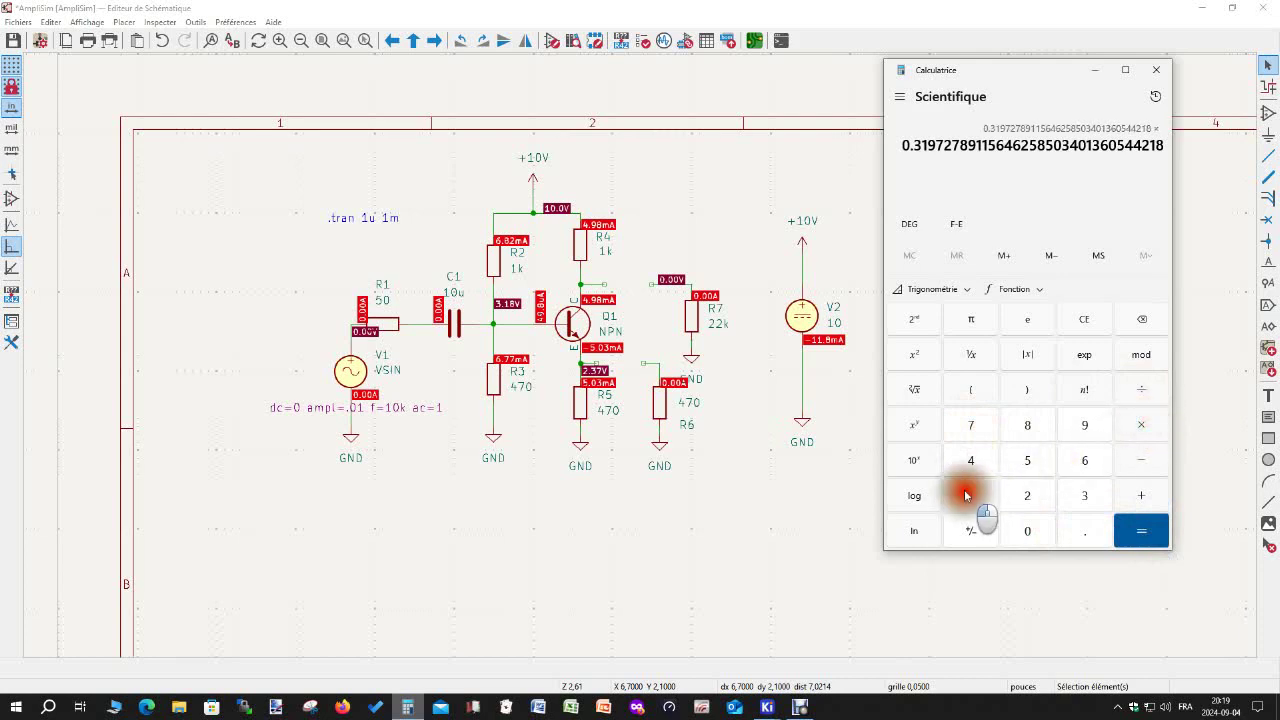
click(1027, 529)
click(1139, 533)
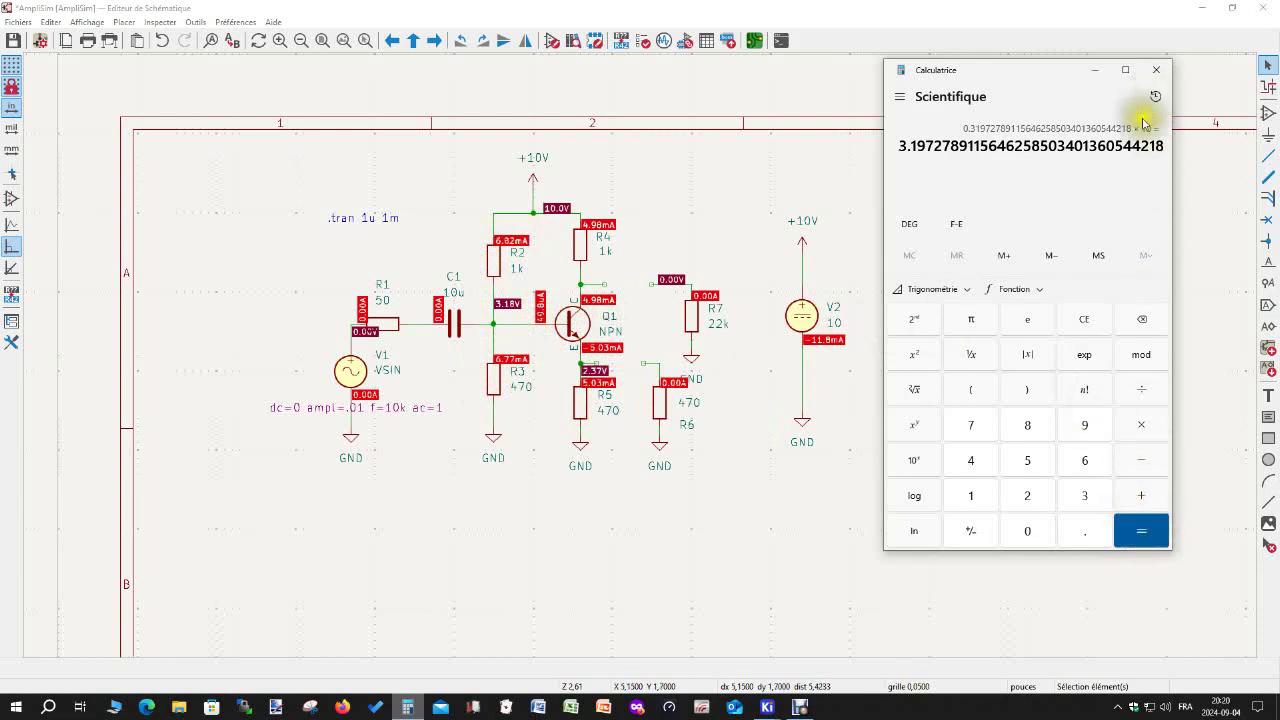
Clear the calculator, shift its window slightly, and compute the emitter voltage as 3.18 − 0.7.
click(1094, 322)
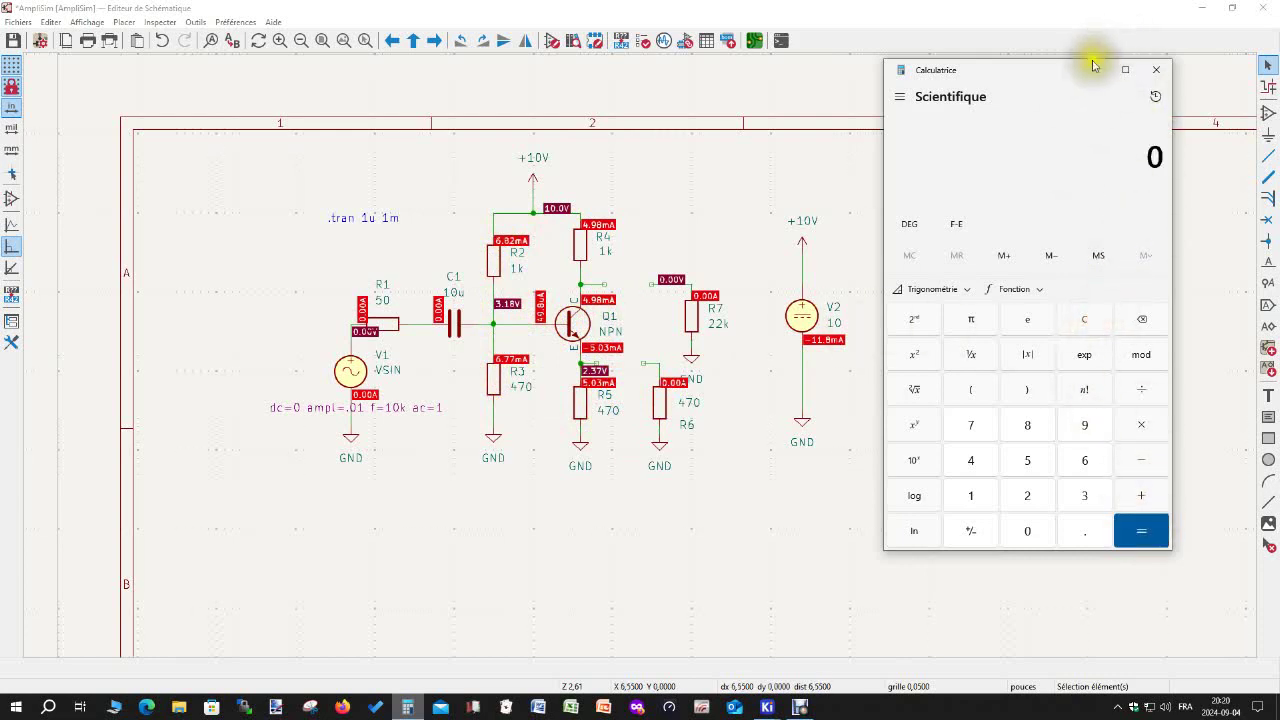
drag(1029, 75, 1014, 120)
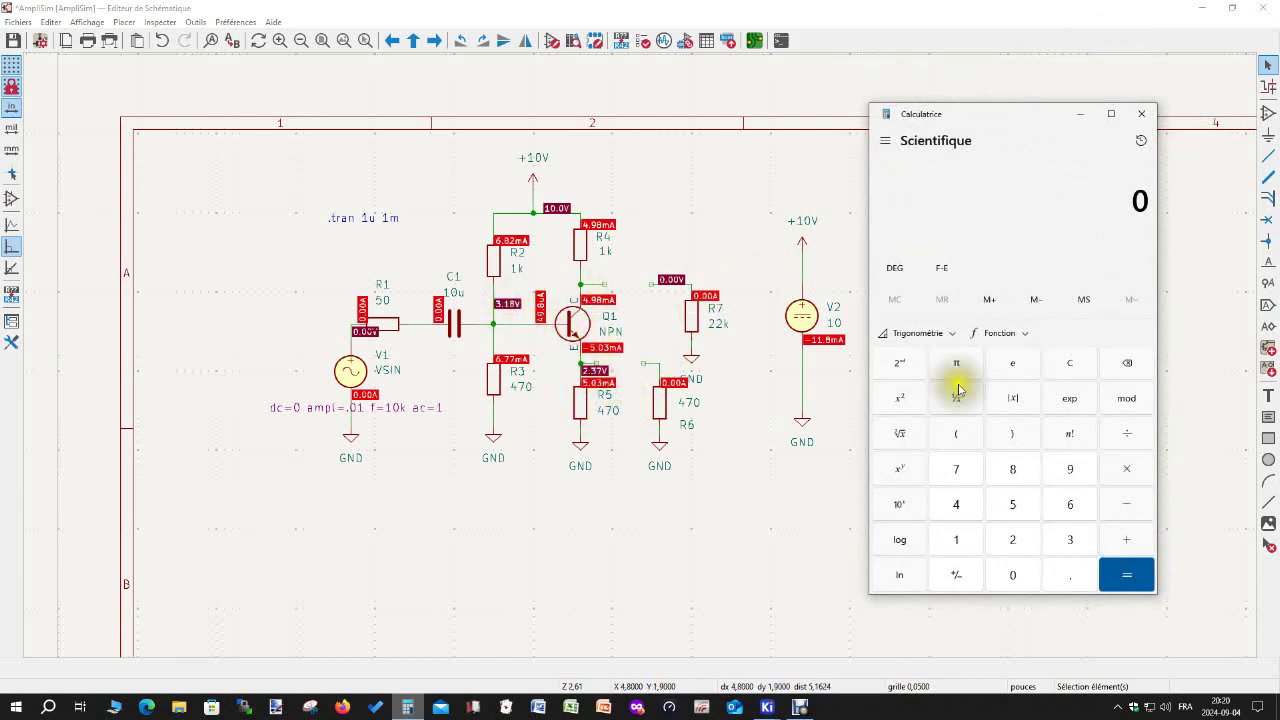
click(1066, 543)
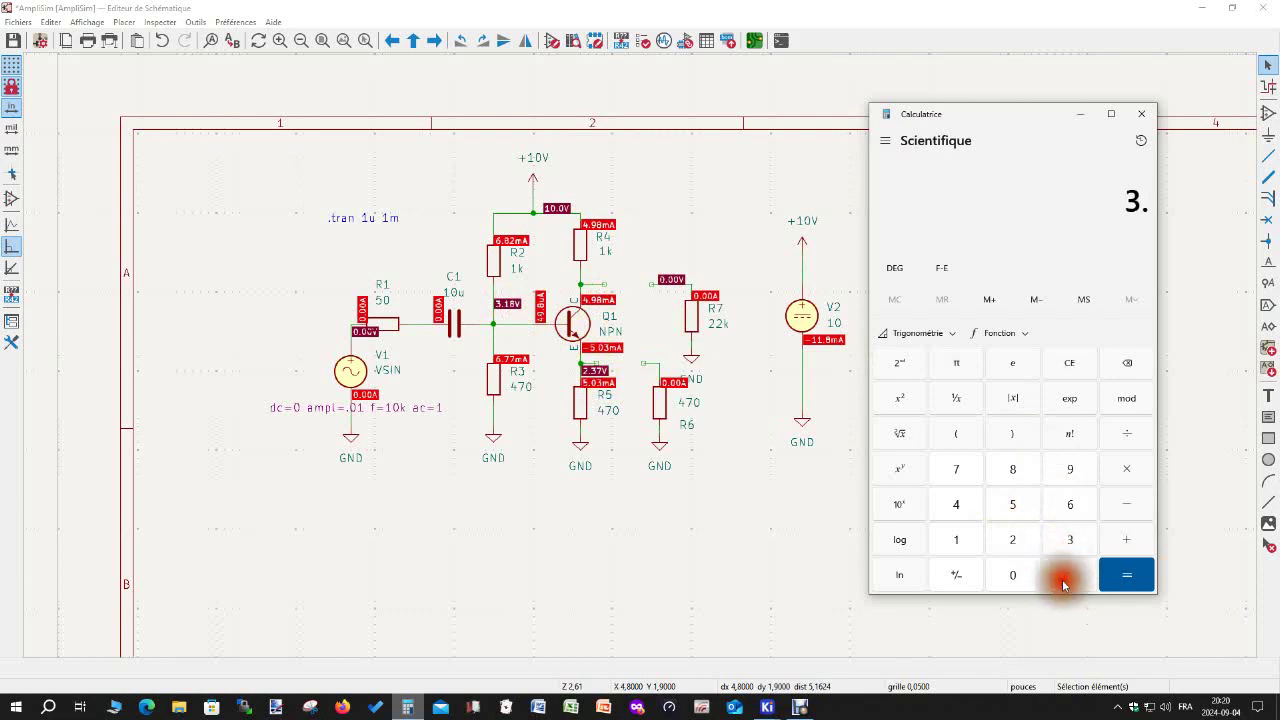
click(955, 540)
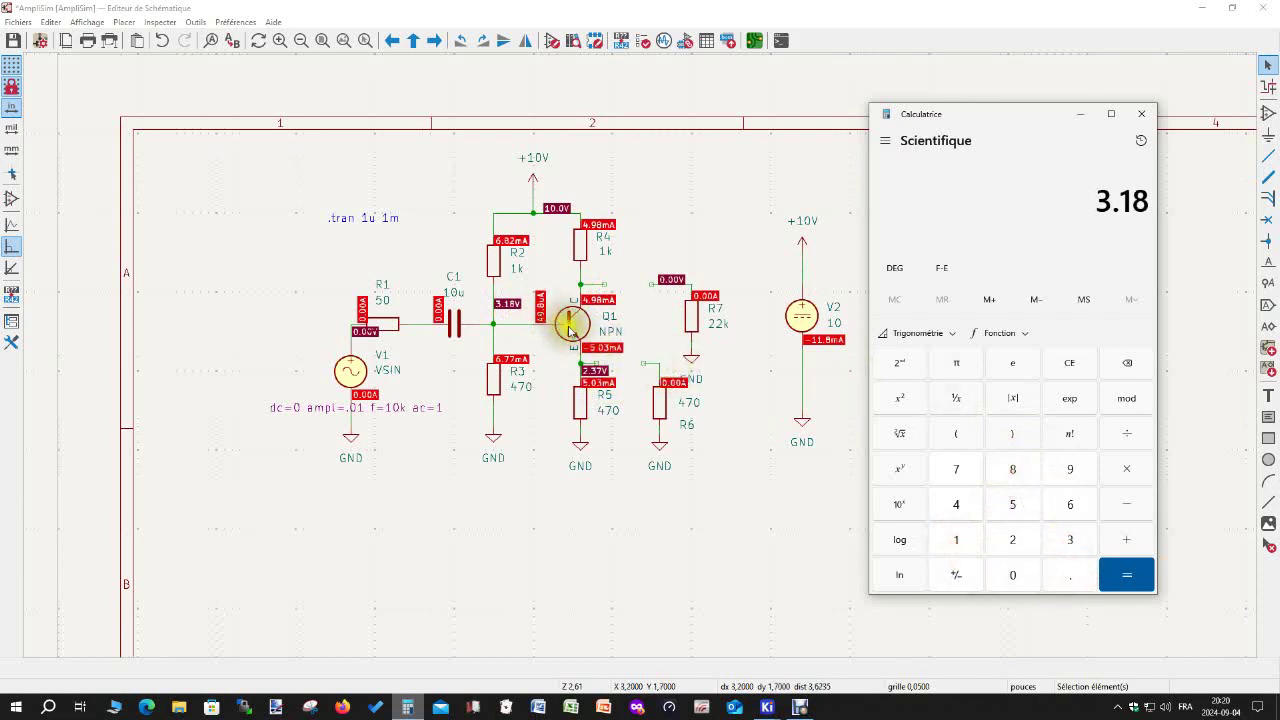
click(1115, 508)
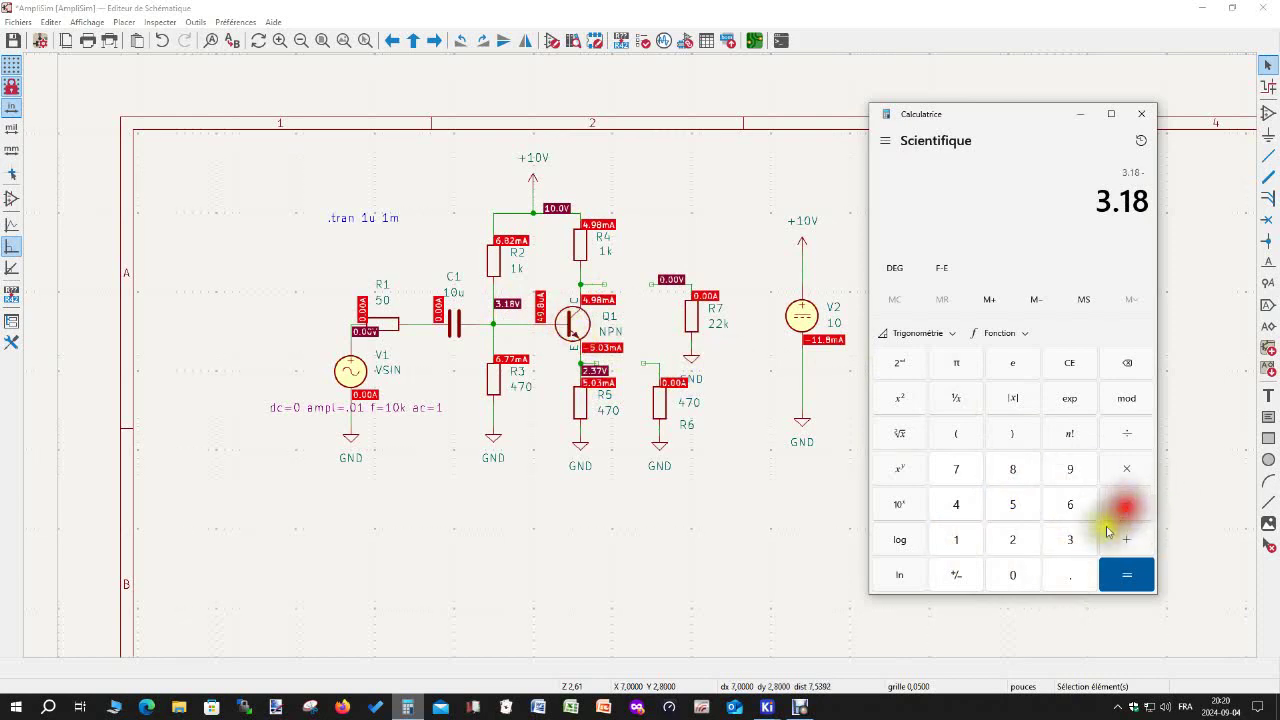
click(1070, 578)
click(955, 469)
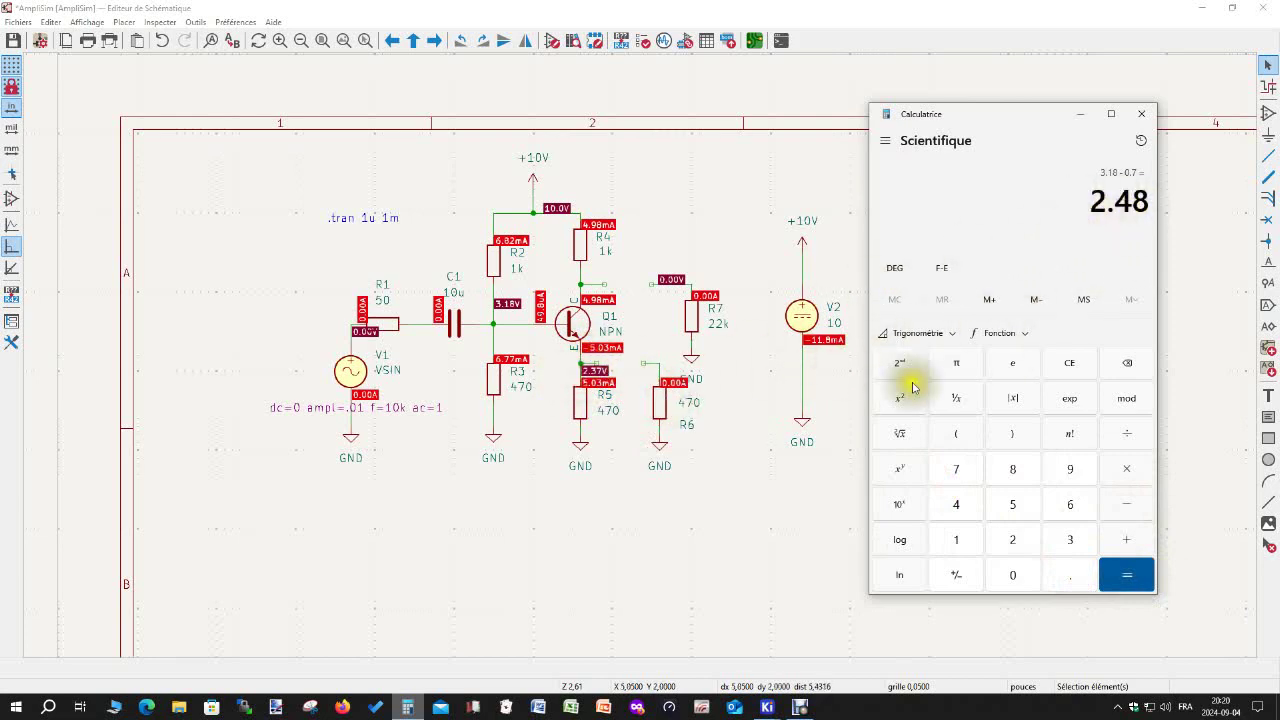
Divide the emitter voltage by 470, display the current in scientific notation, and close the calculator.
click(1141, 437)
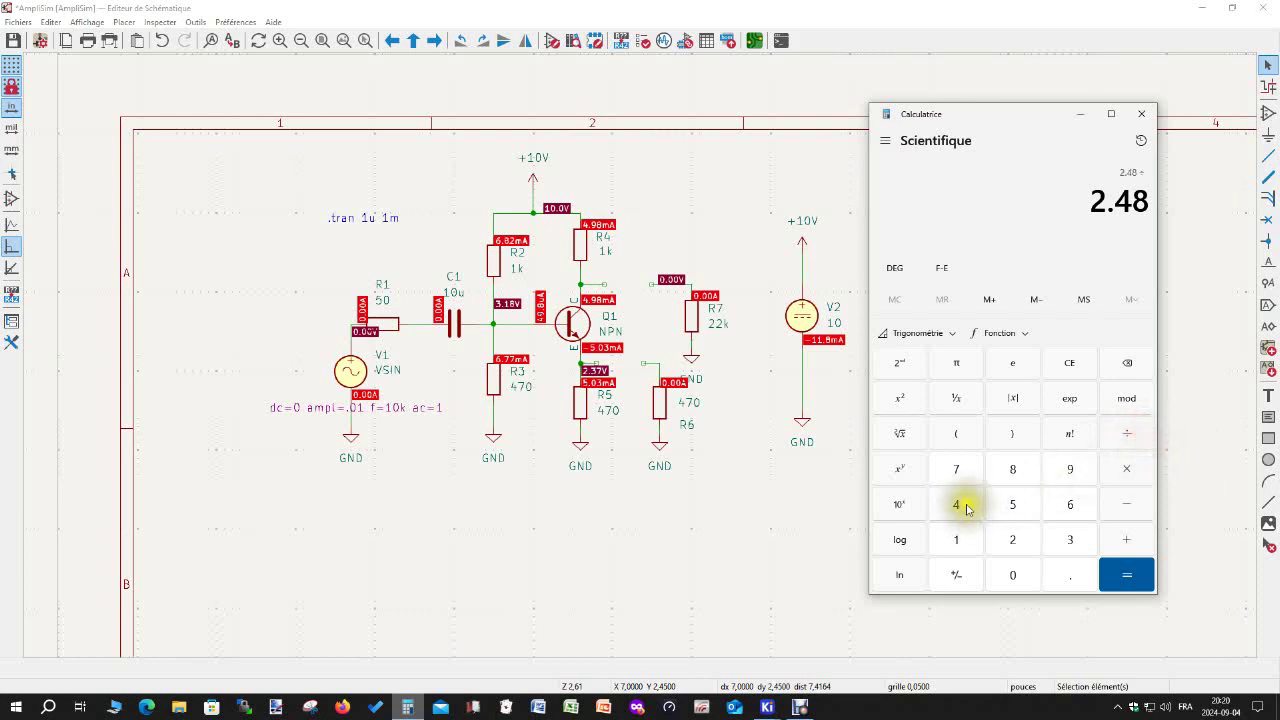
click(958, 504)
click(958, 469)
click(1013, 575)
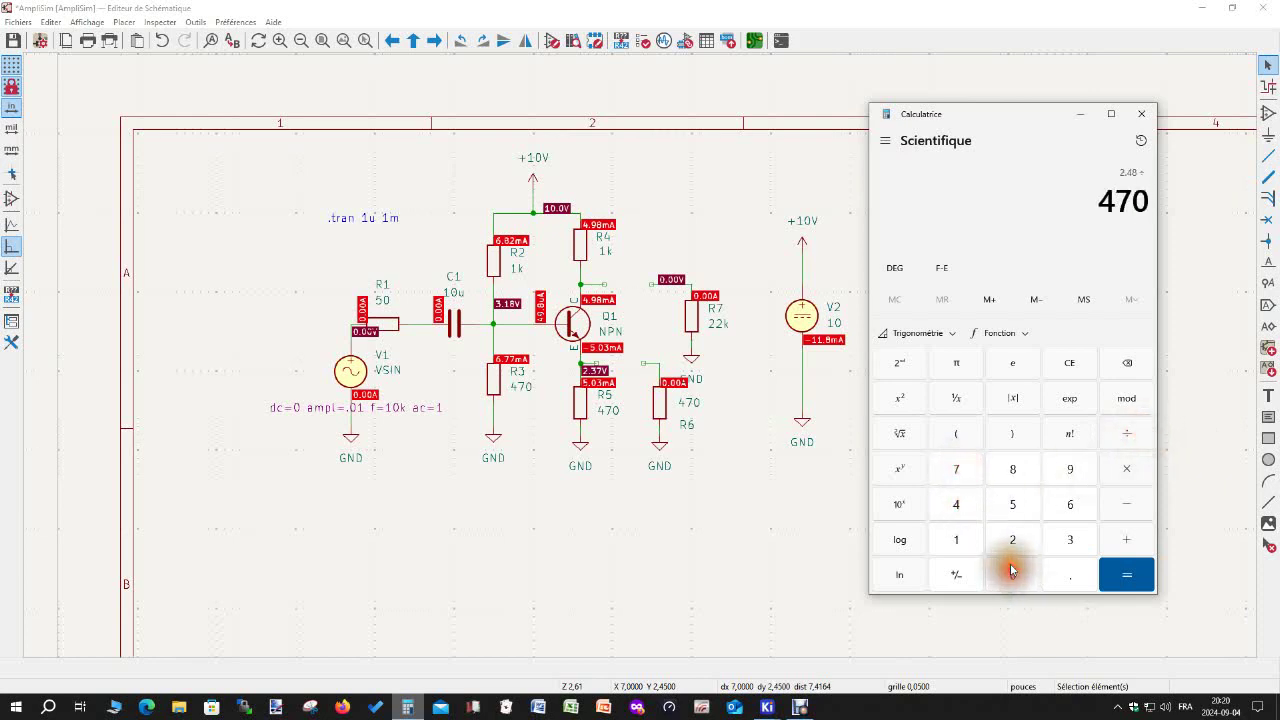
click(1133, 578)
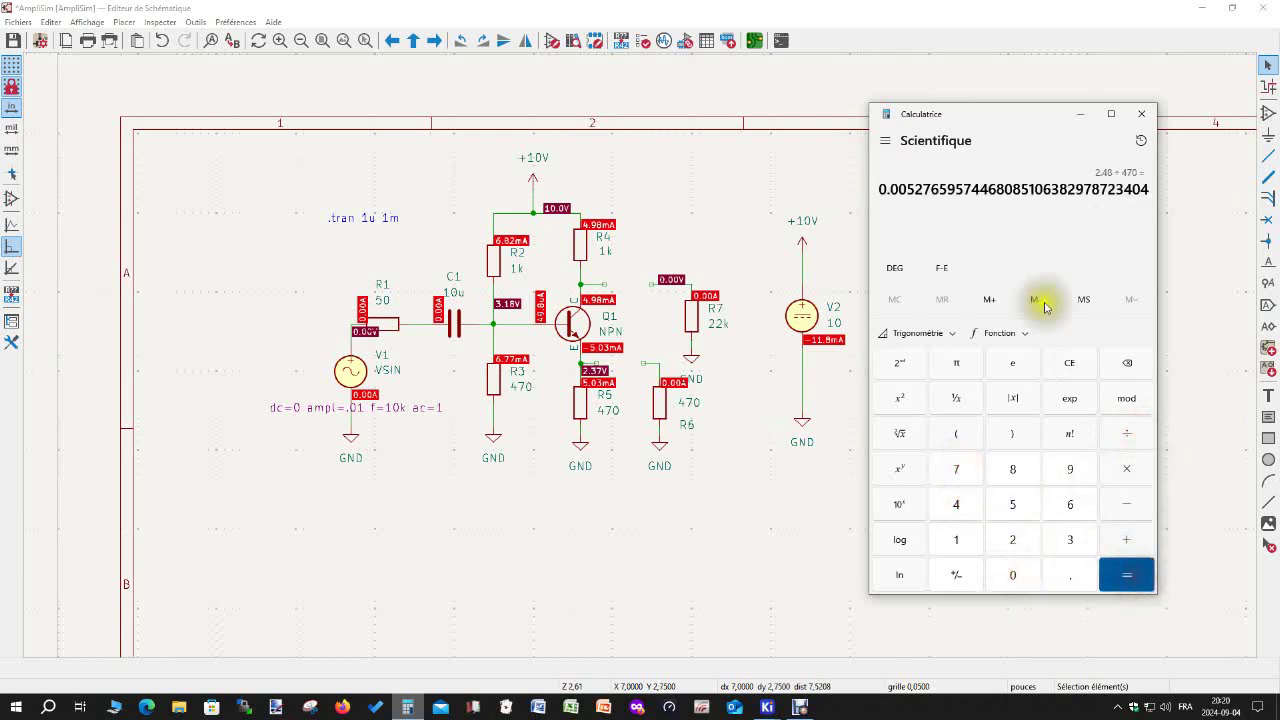
click(941, 272)
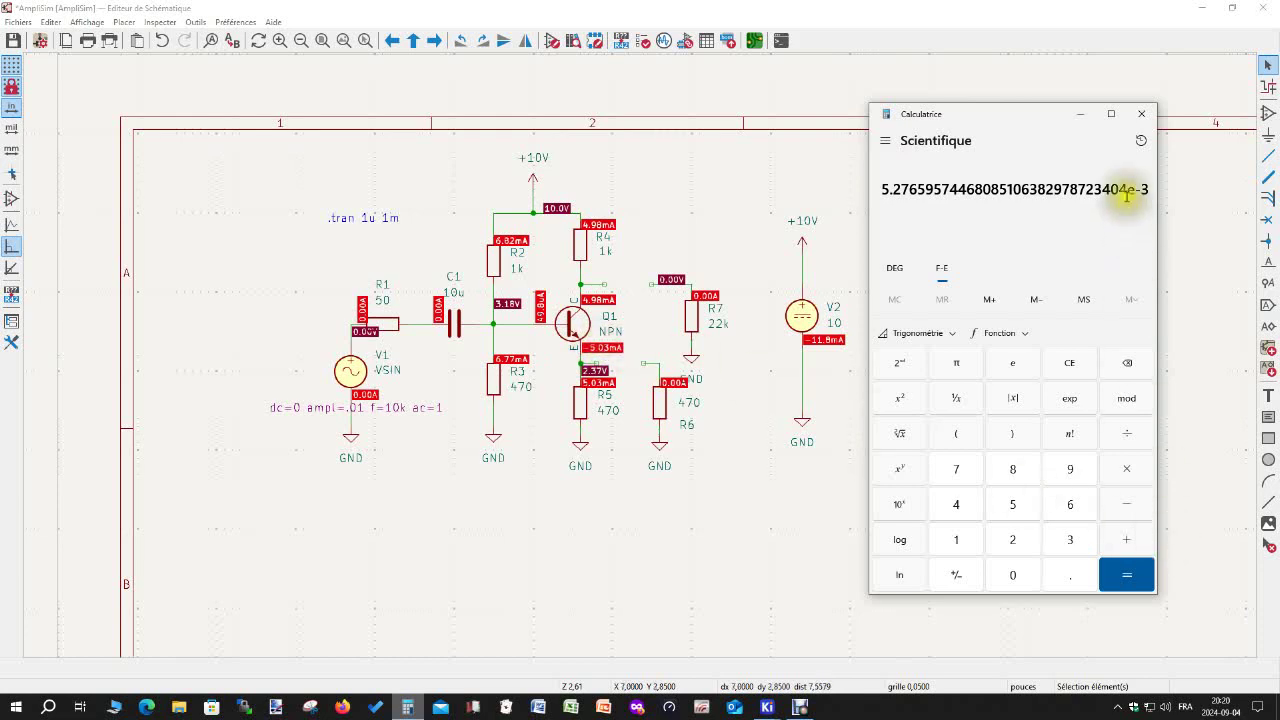
click(1142, 113)
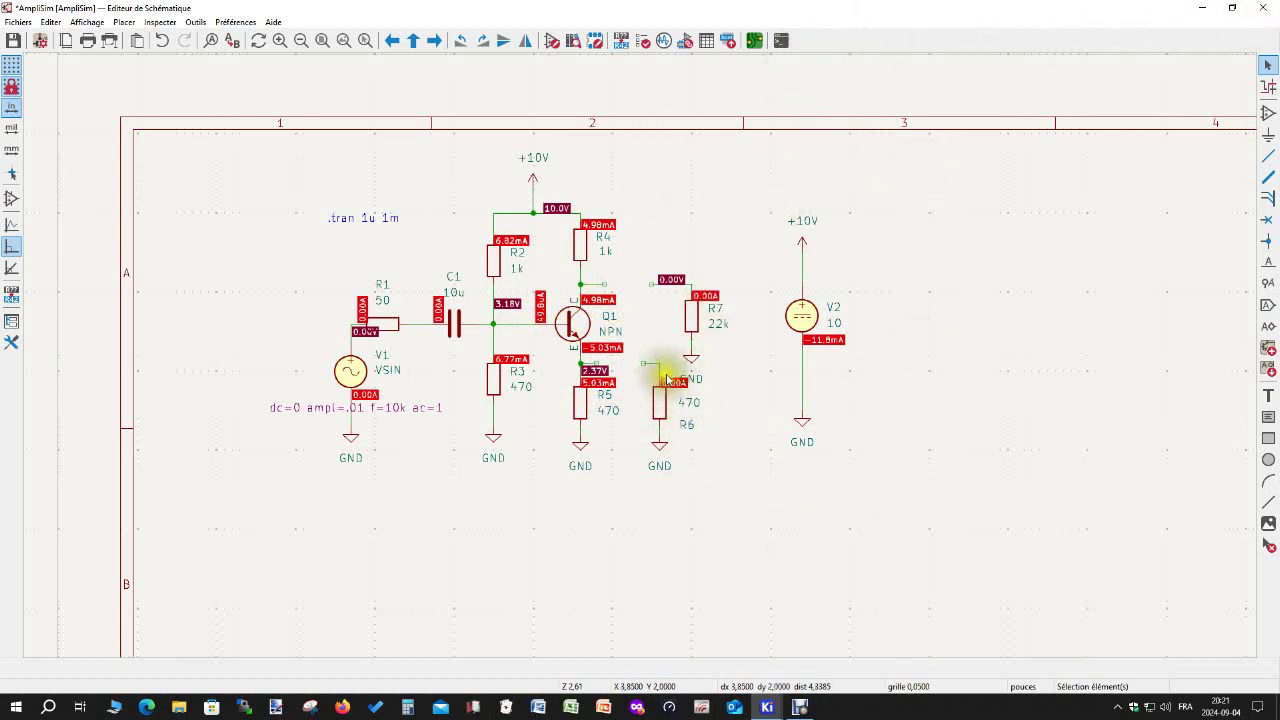
Place copies of the 10u capacitor C1 in the gap between collector and R7 and the gap between emitter and R6.
click(450, 330)
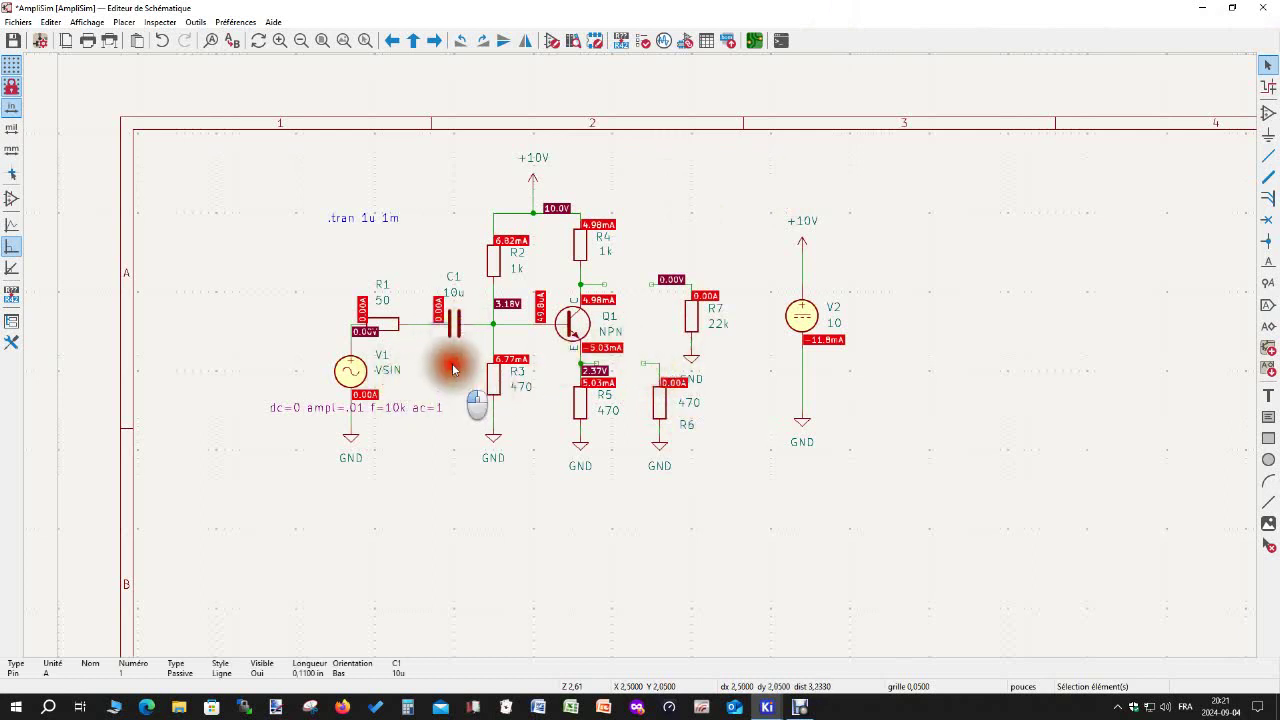
click(456, 326)
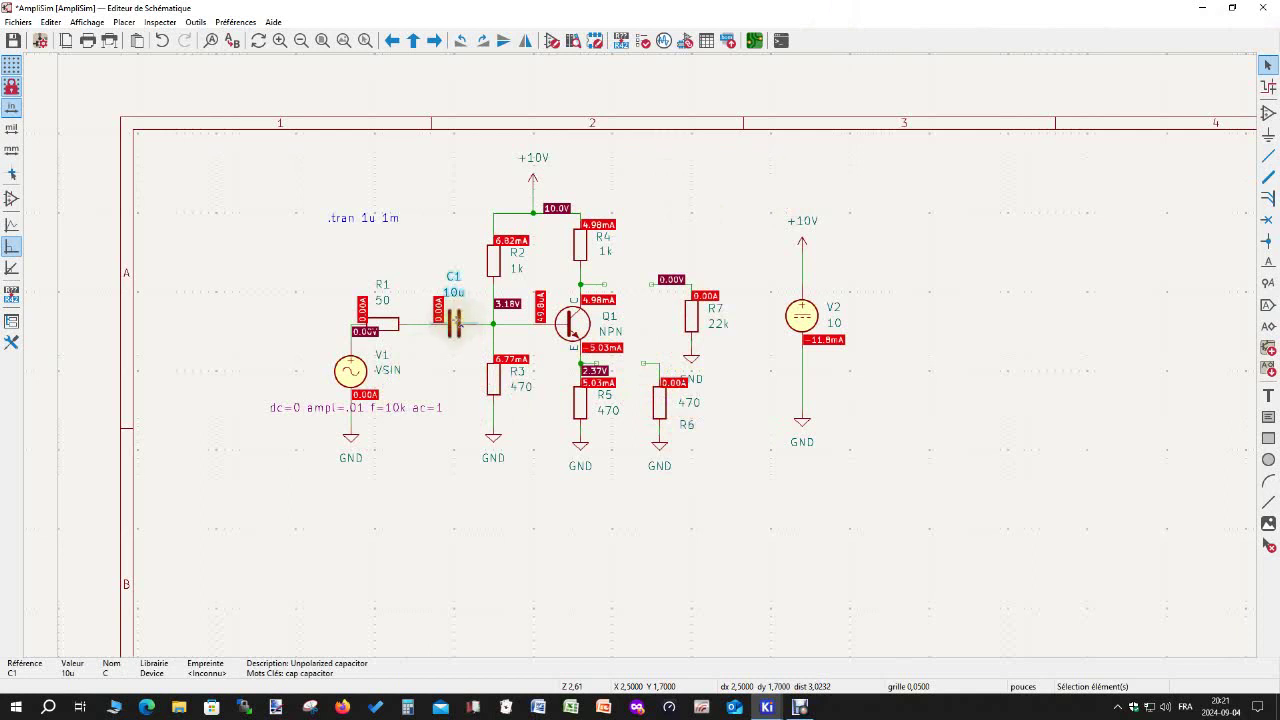
key(ctrl+d)
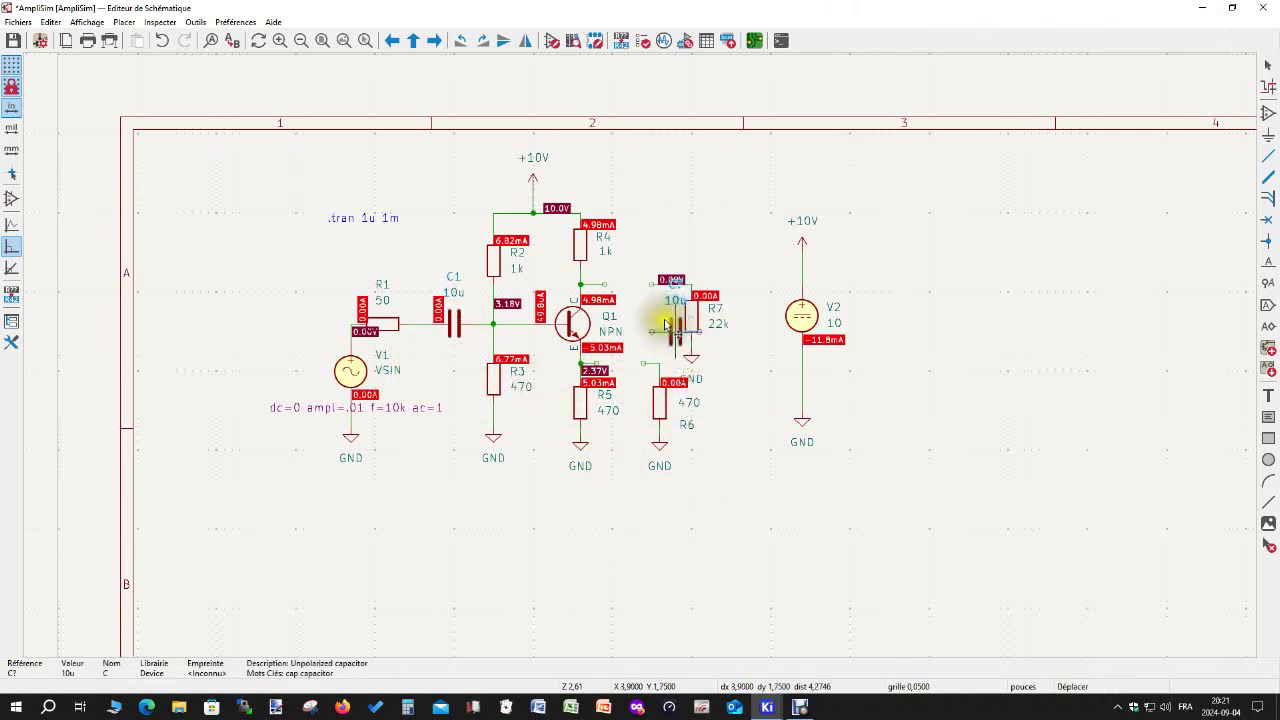
click(628, 285)
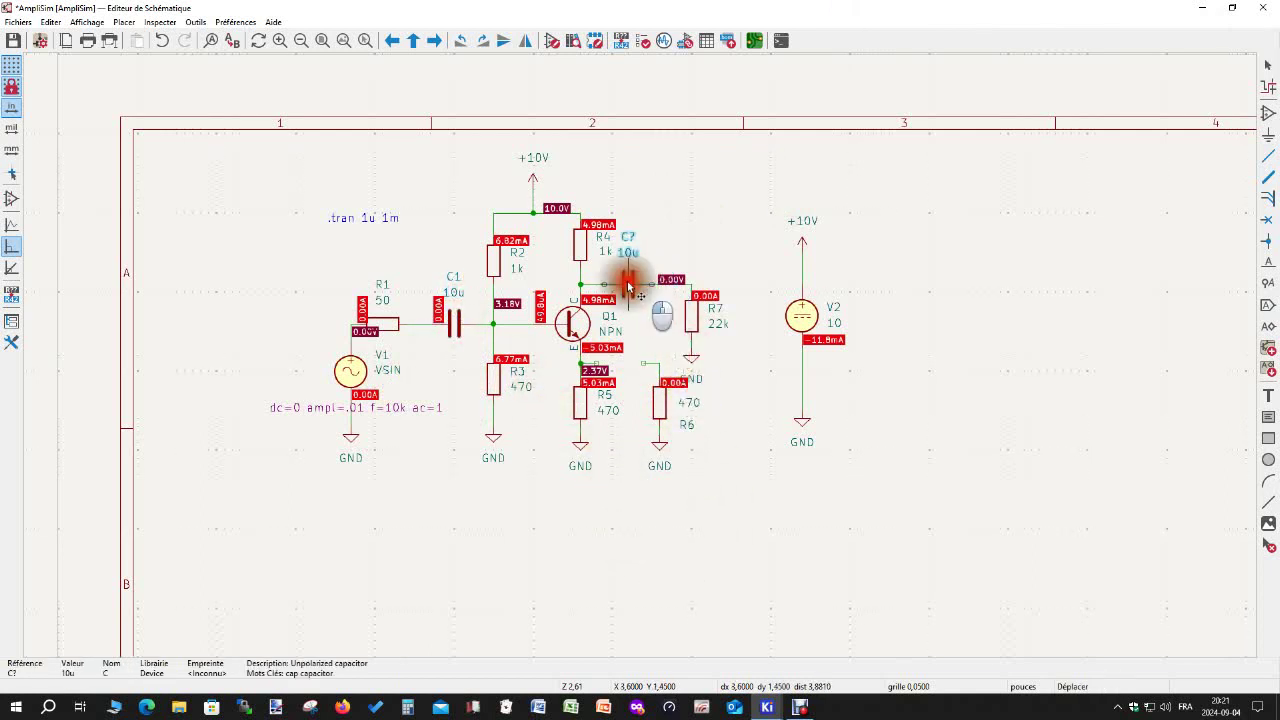
click(729, 500)
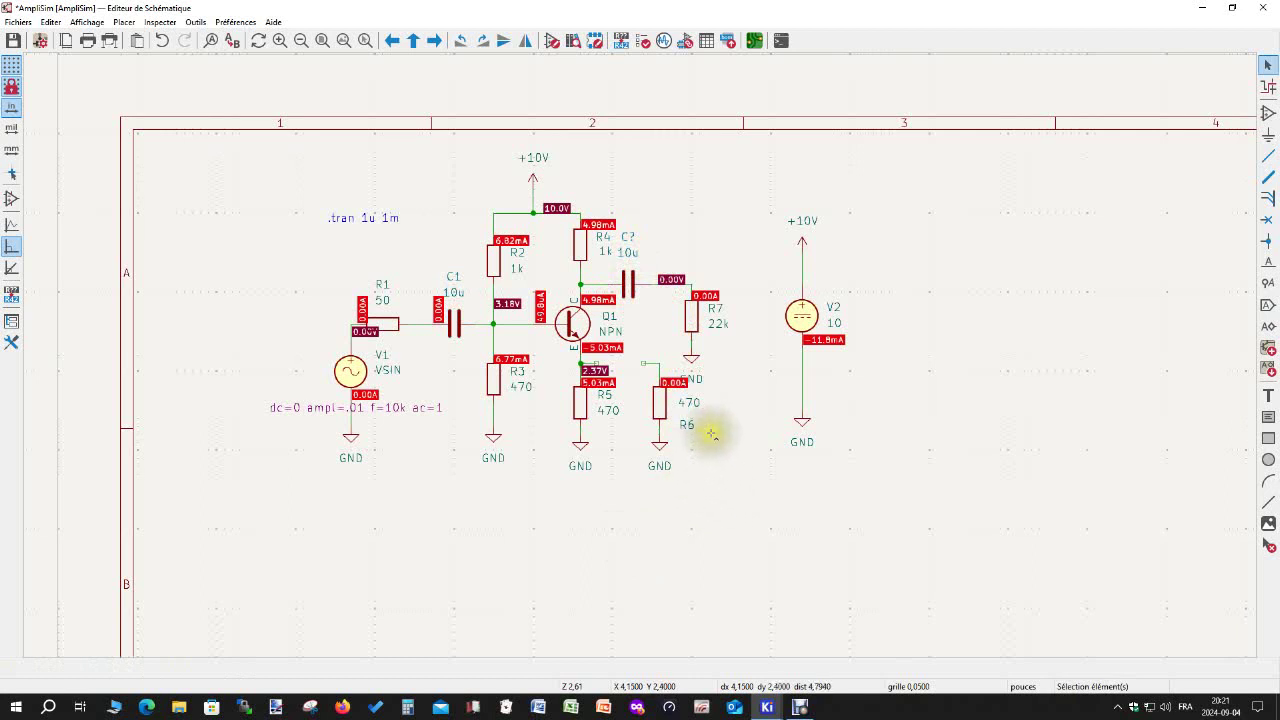
key(ctrl+v)
click(622, 368)
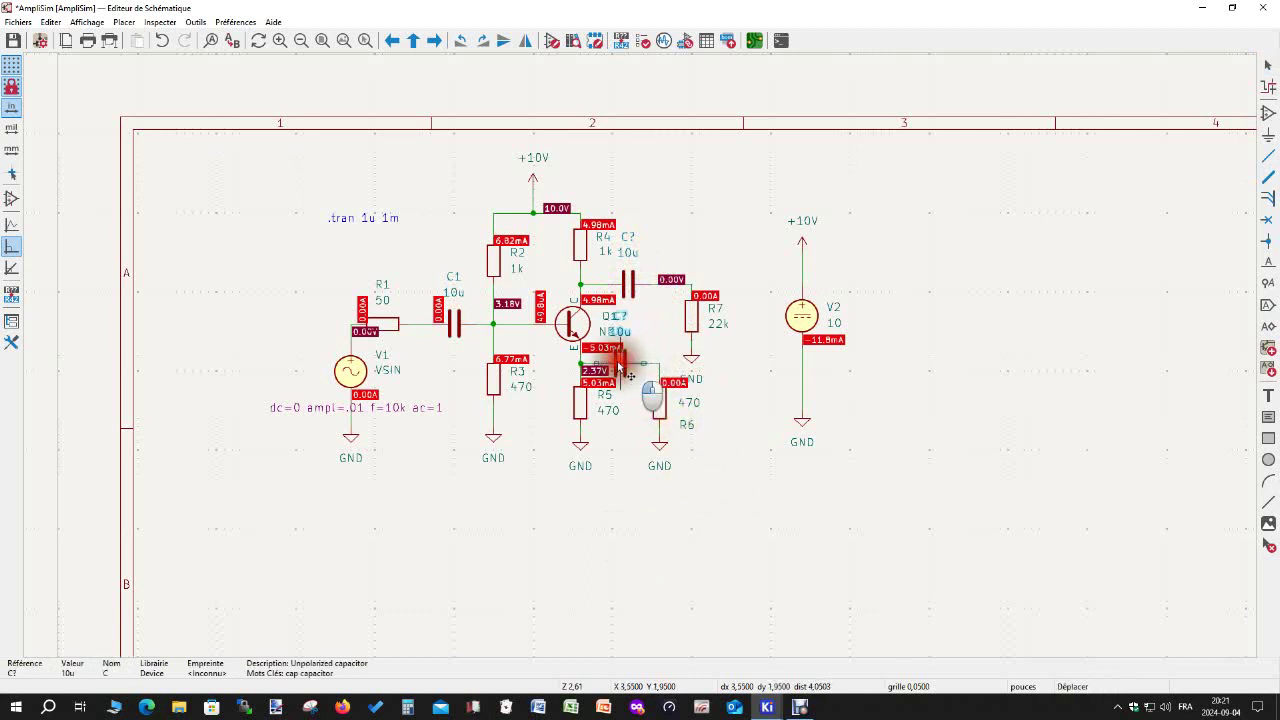
click(737, 433)
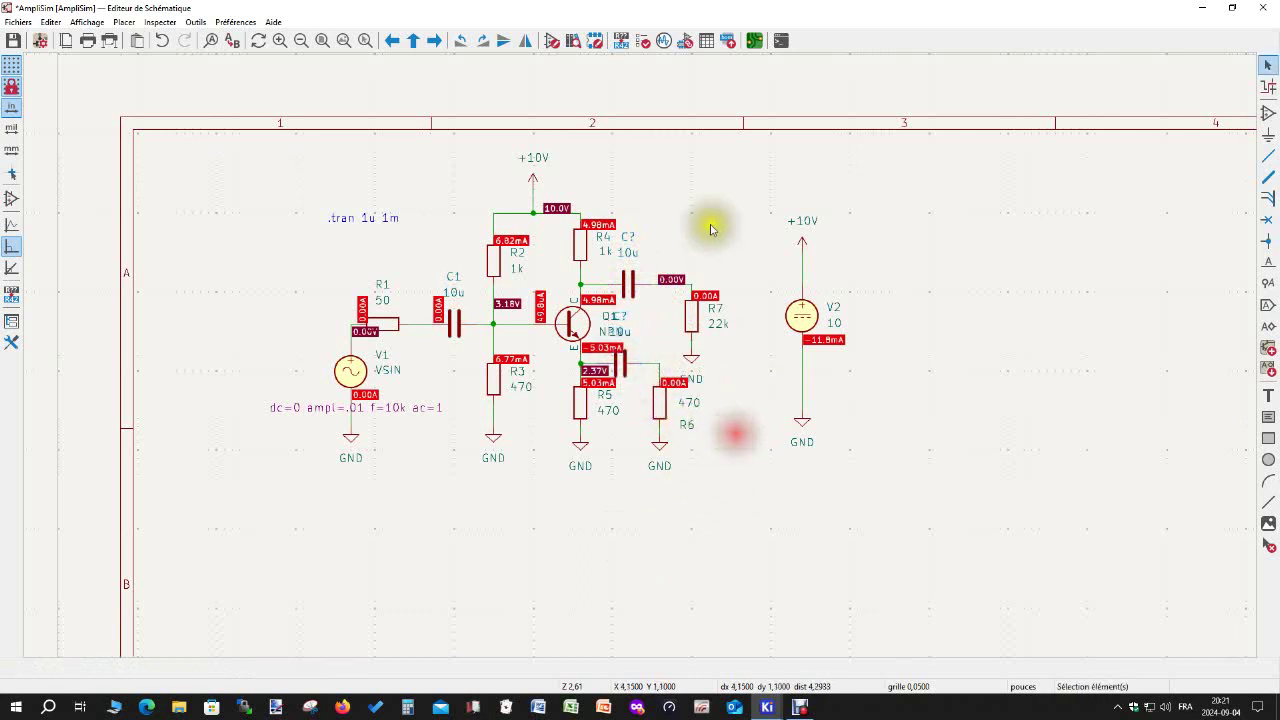
Annotate the entire schematic by X position, replacing the existing annotation, and close the annotation dialog.
click(621, 40)
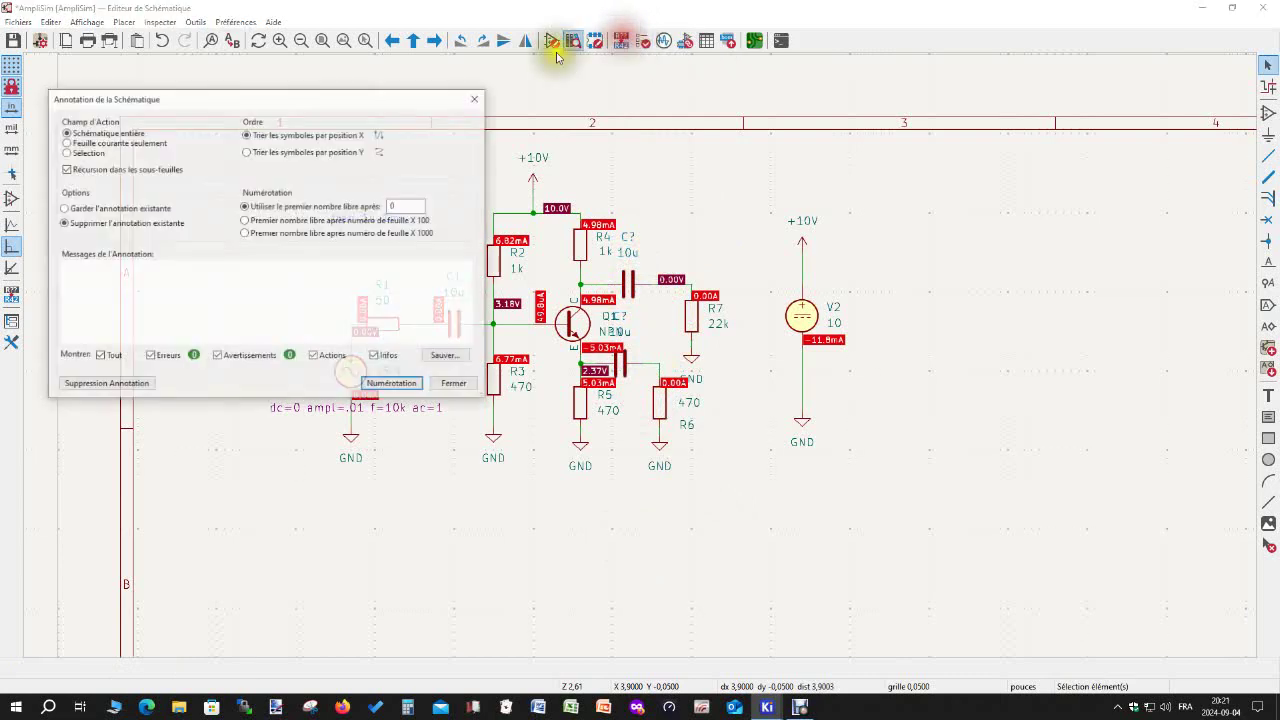
click(403, 385)
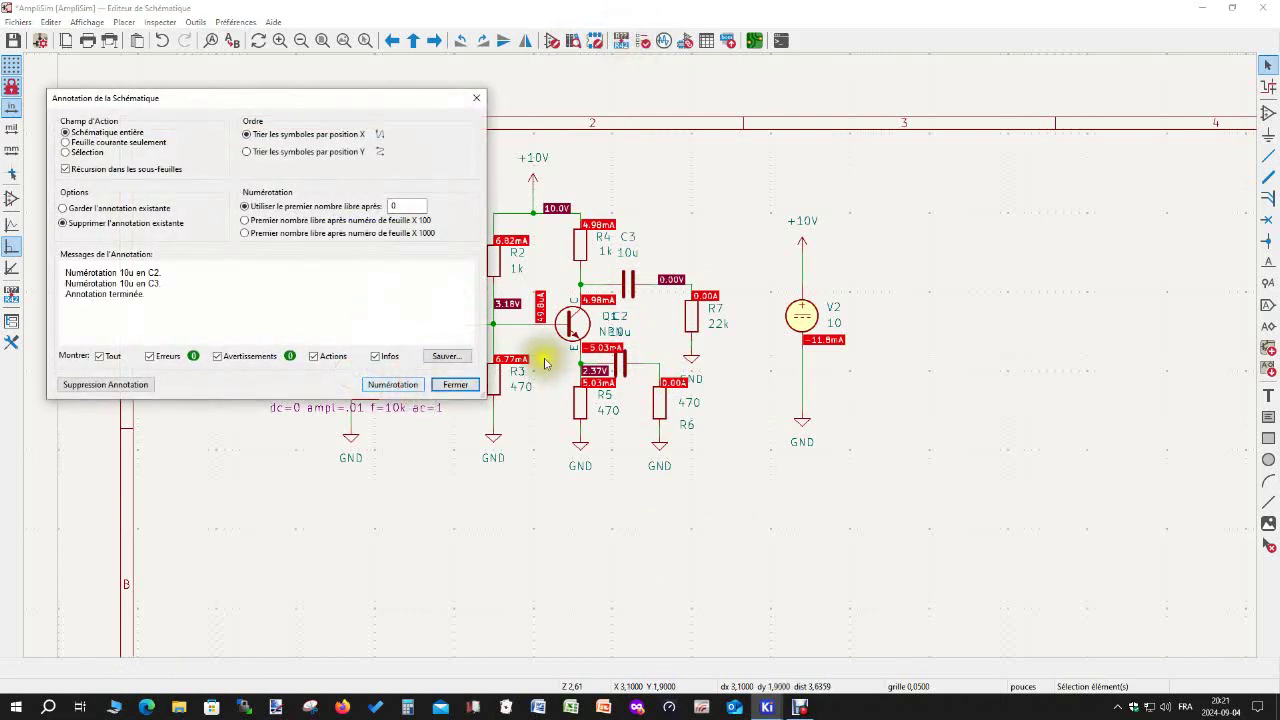
click(455, 384)
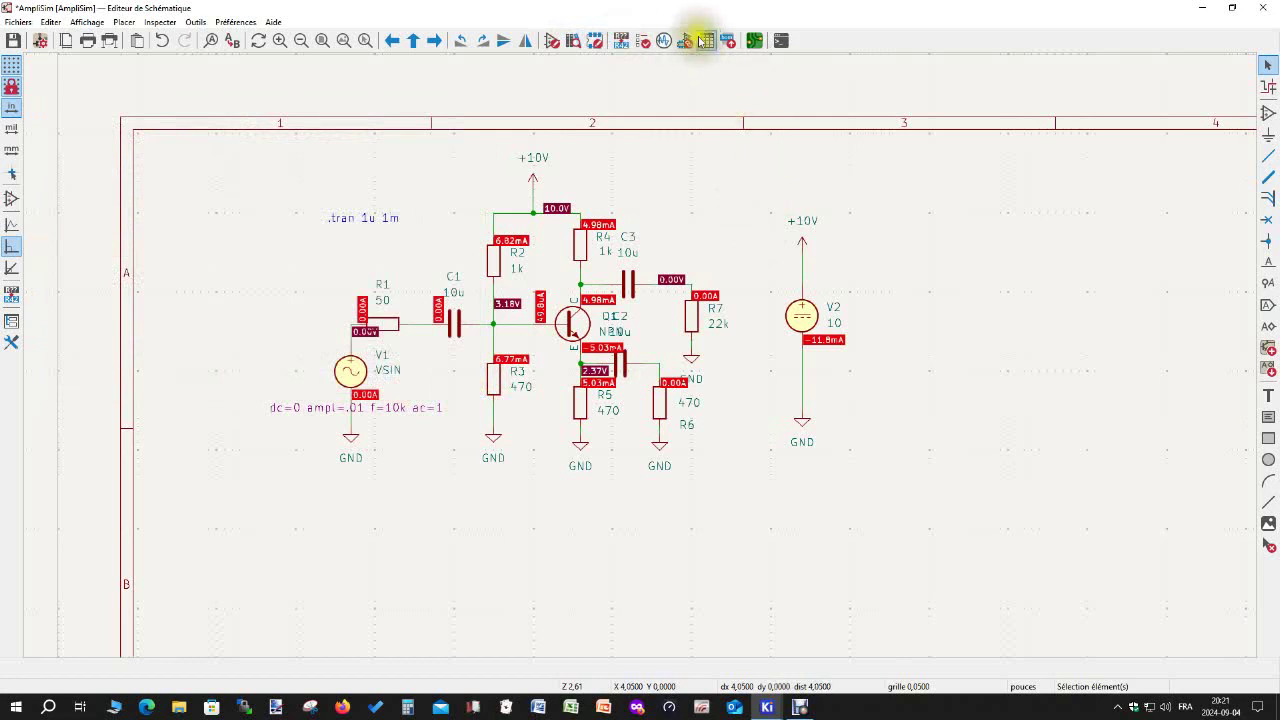
Add a transient (TRAN) analysis in the SPICE simulator with a 1u time increment and 1m final time, and run it.
click(663, 40)
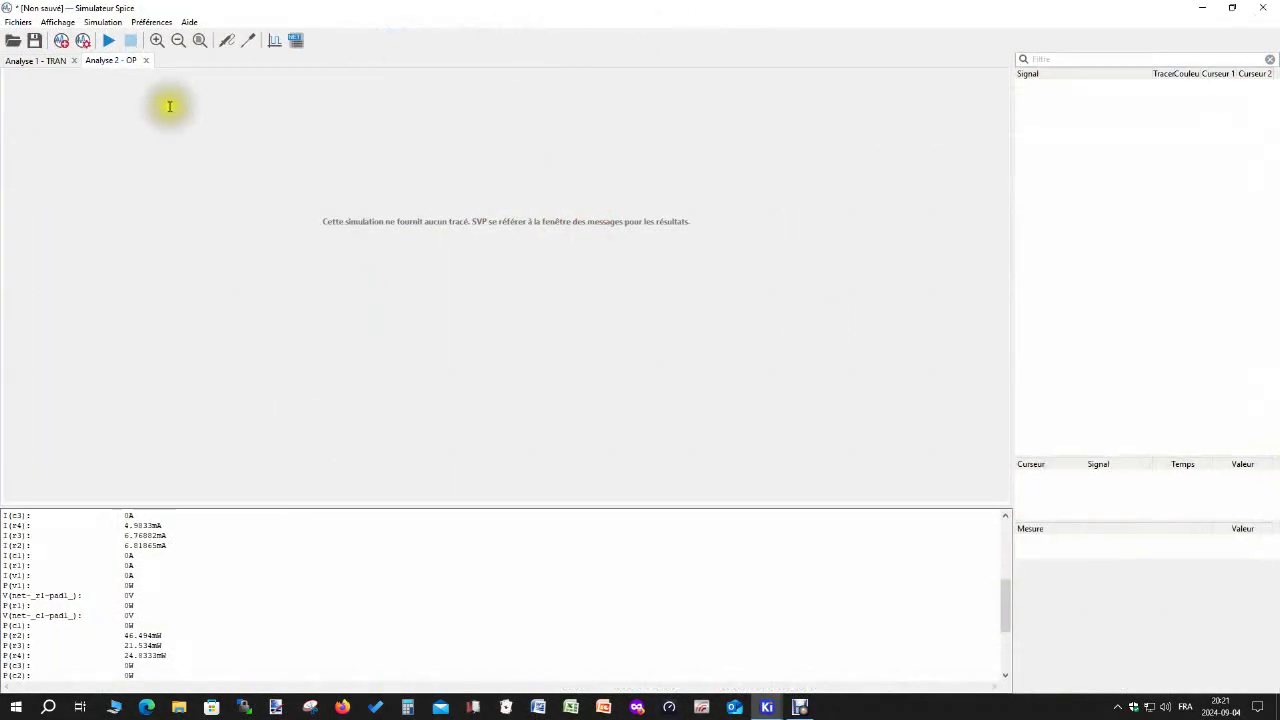
click(62, 40)
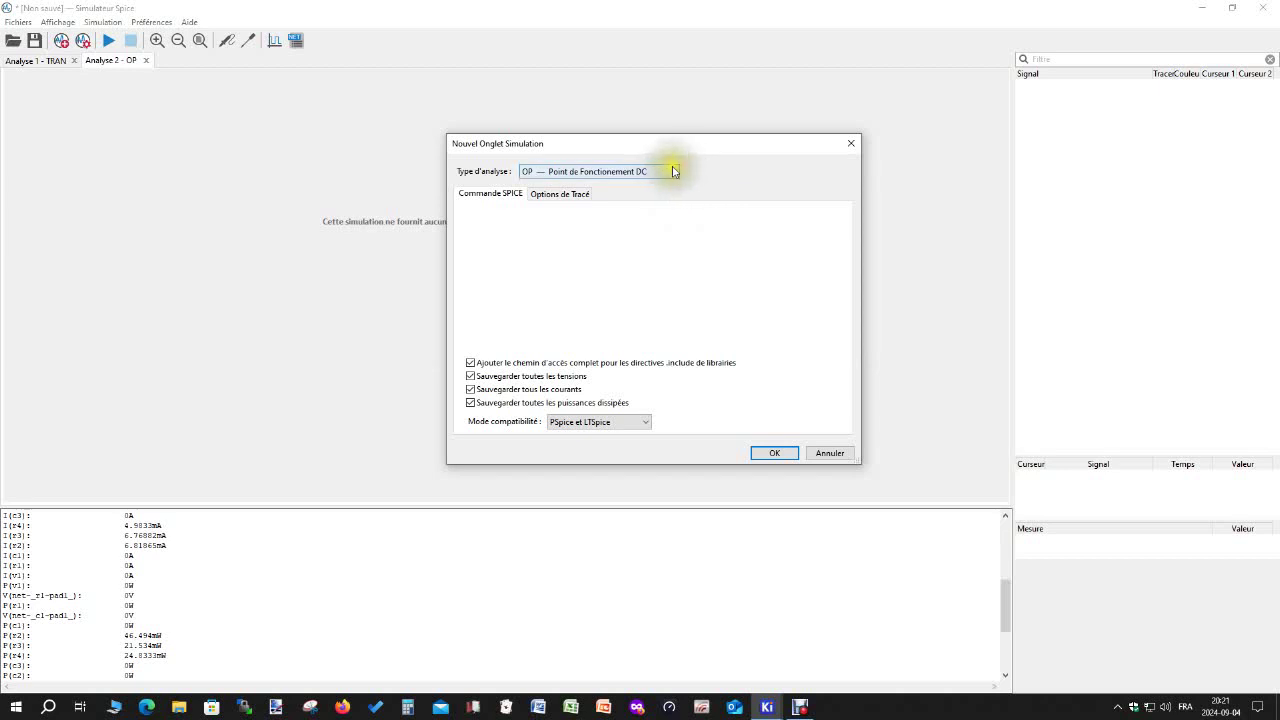
click(673, 171)
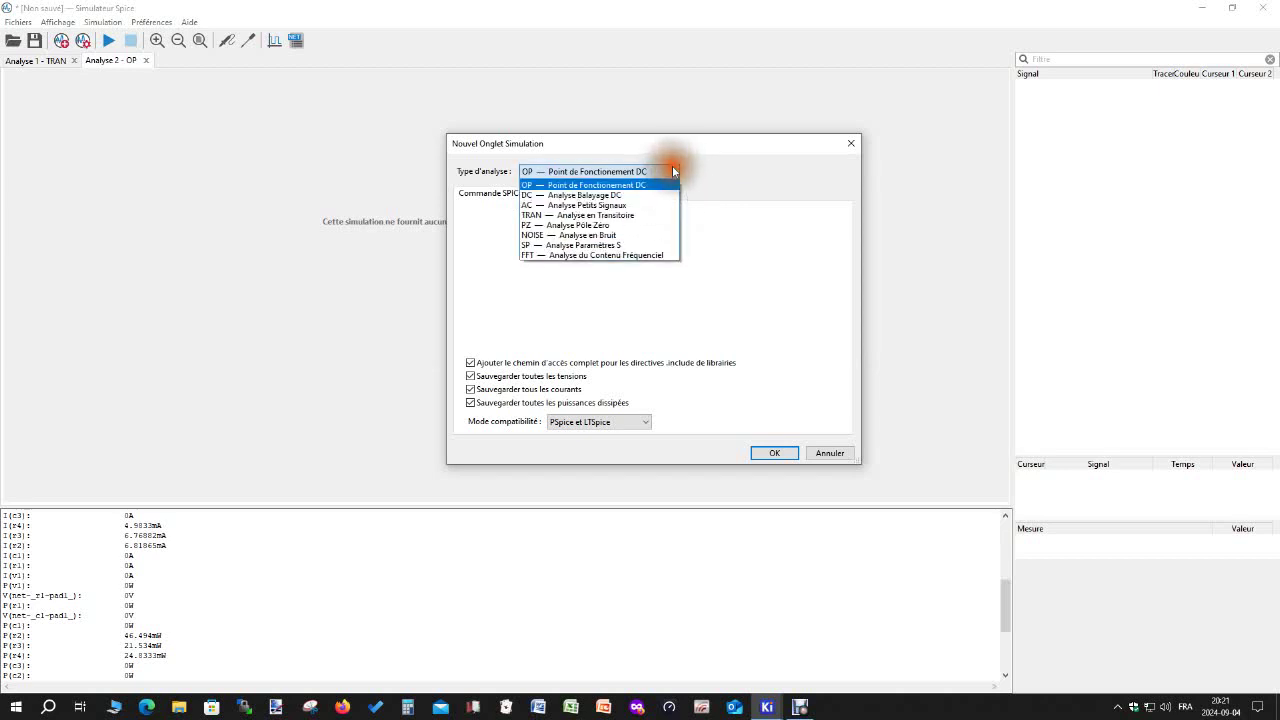
click(618, 216)
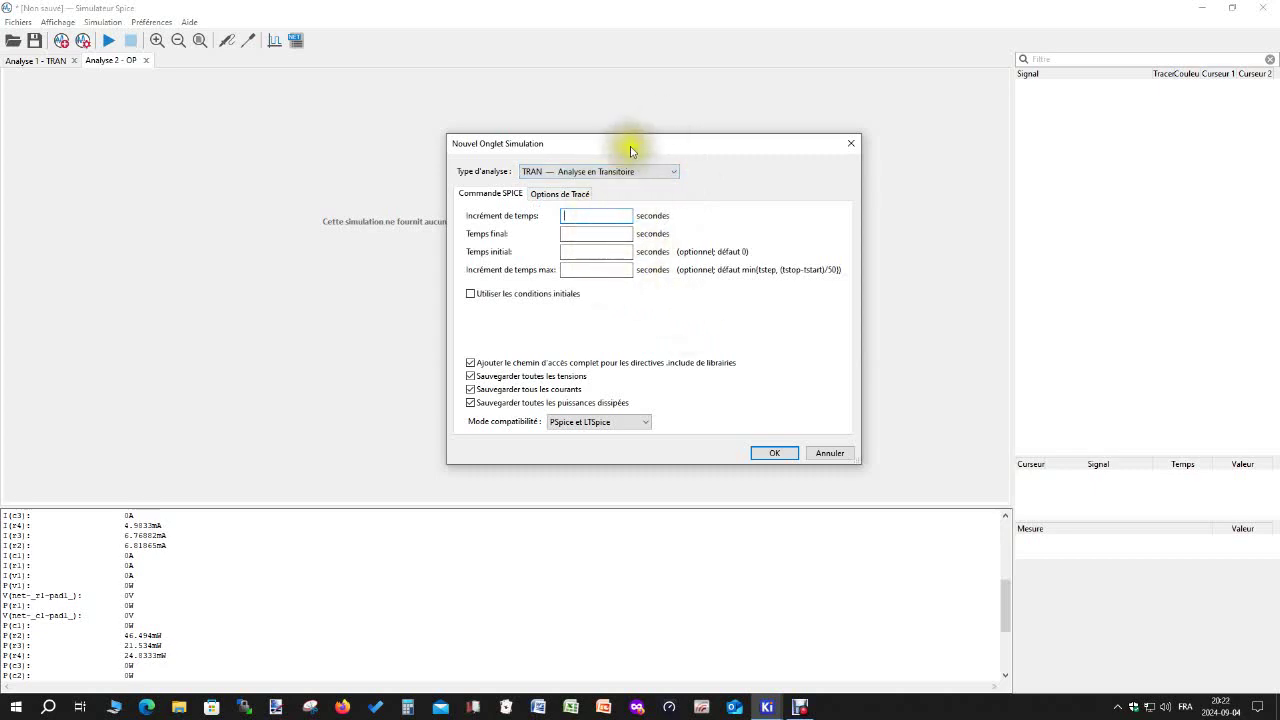
drag(620, 145, 618, 172)
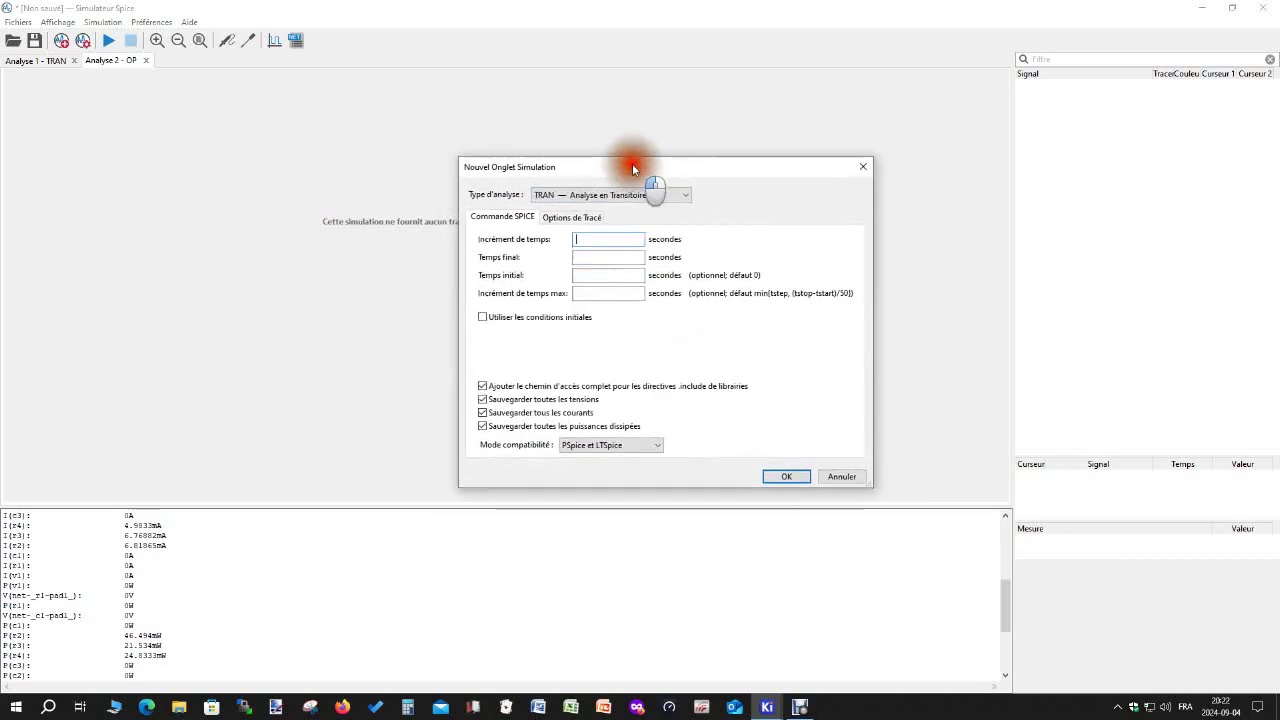
click(581, 241)
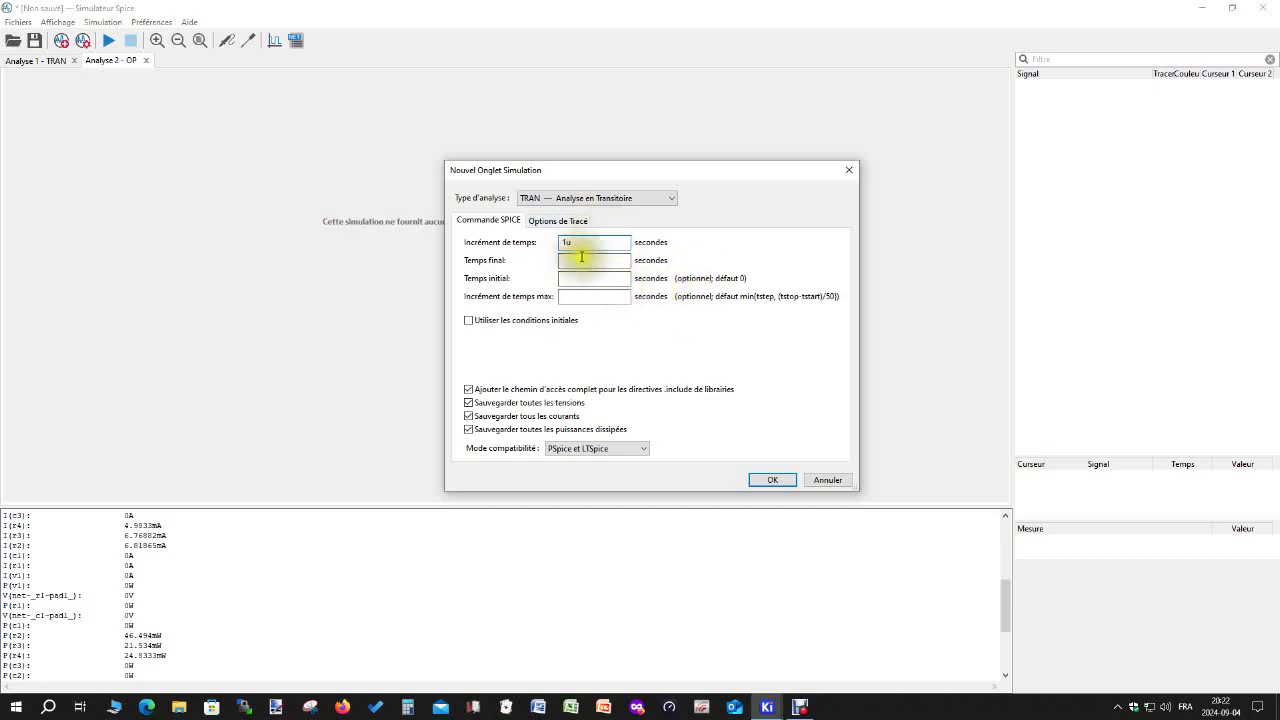
click(574, 259)
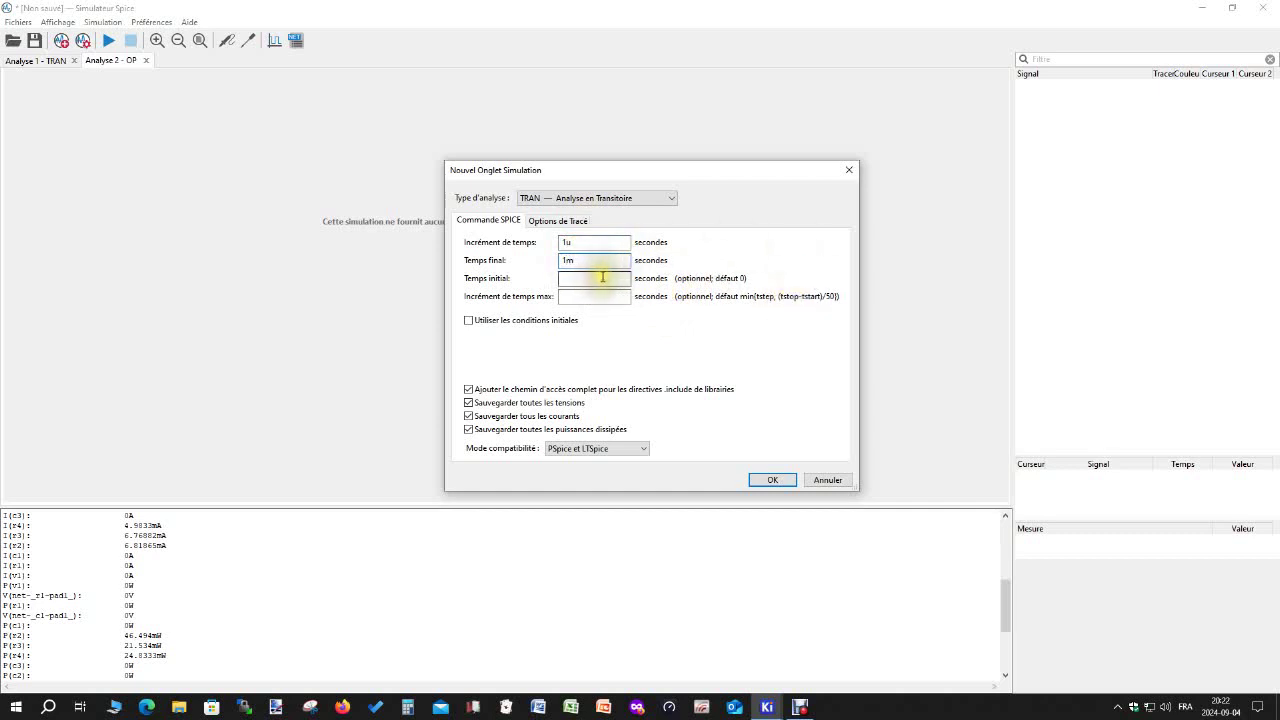
click(785, 480)
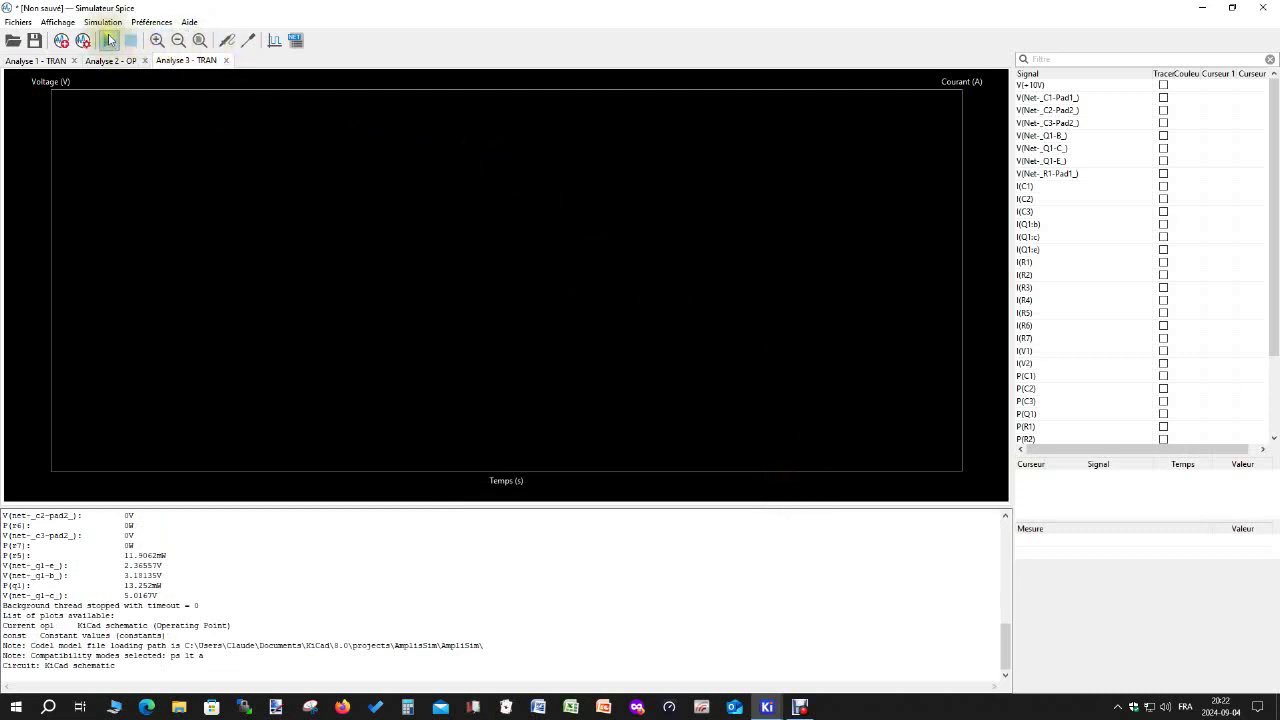
click(109, 40)
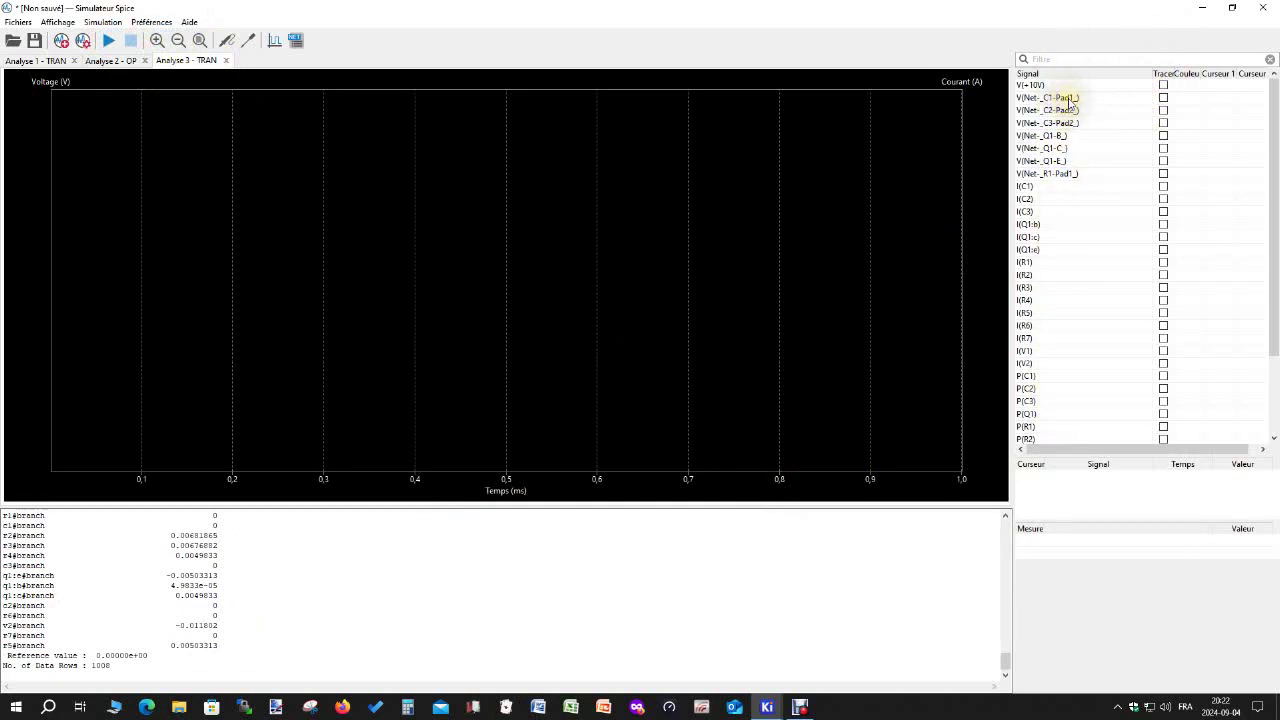
Probe the input wire between R1 and C1 and the output wire between C3 and R7, and view their waveforms in the simulator.
click(1203, 8)
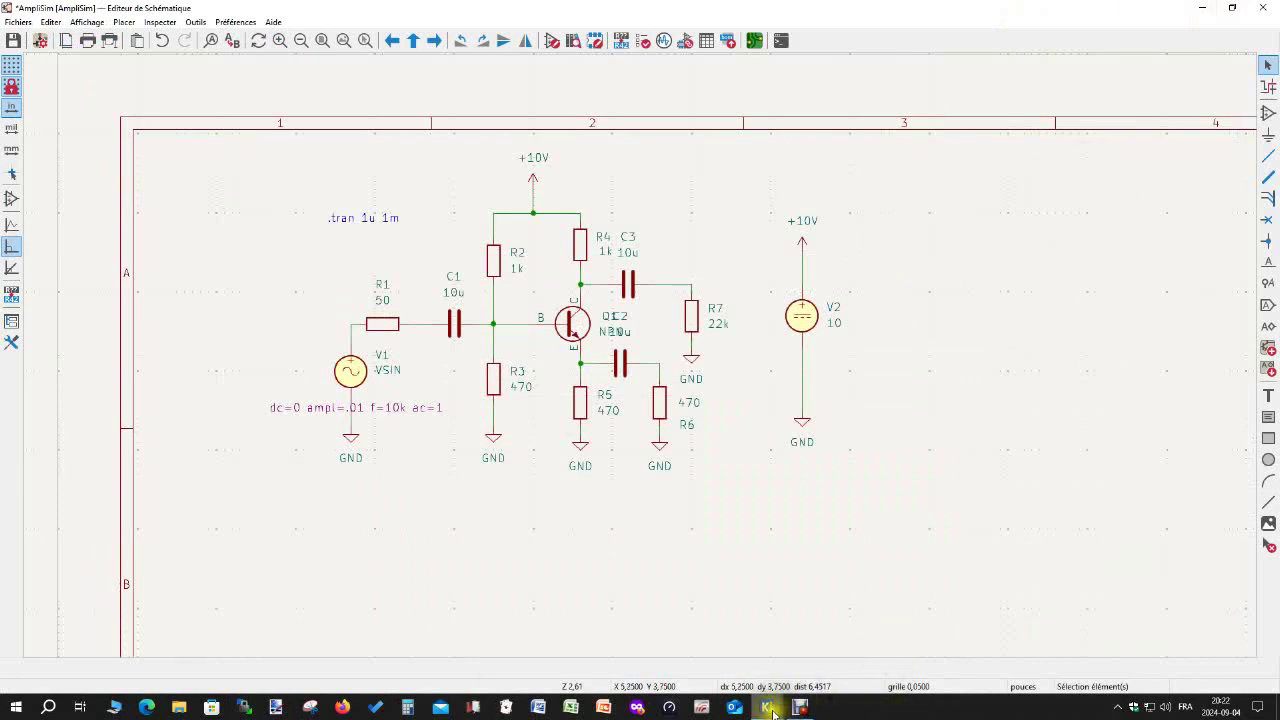
mouse_move(773, 713)
click(945, 648)
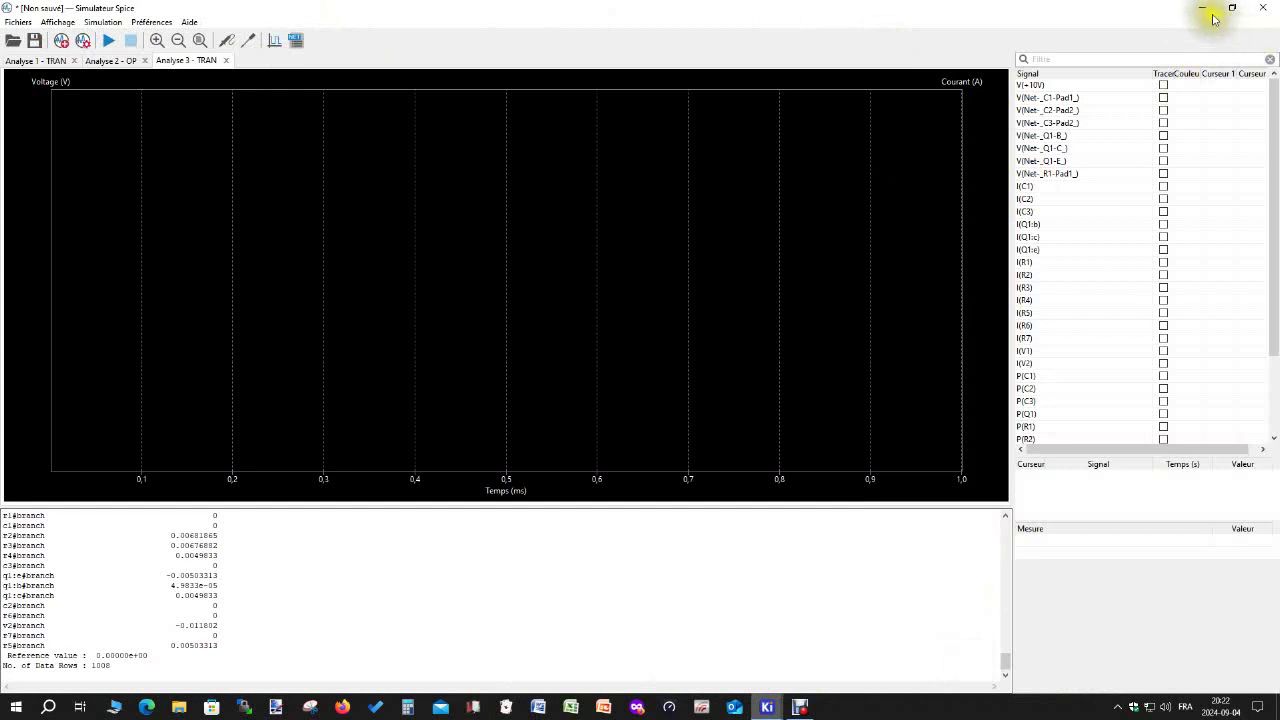
click(226, 40)
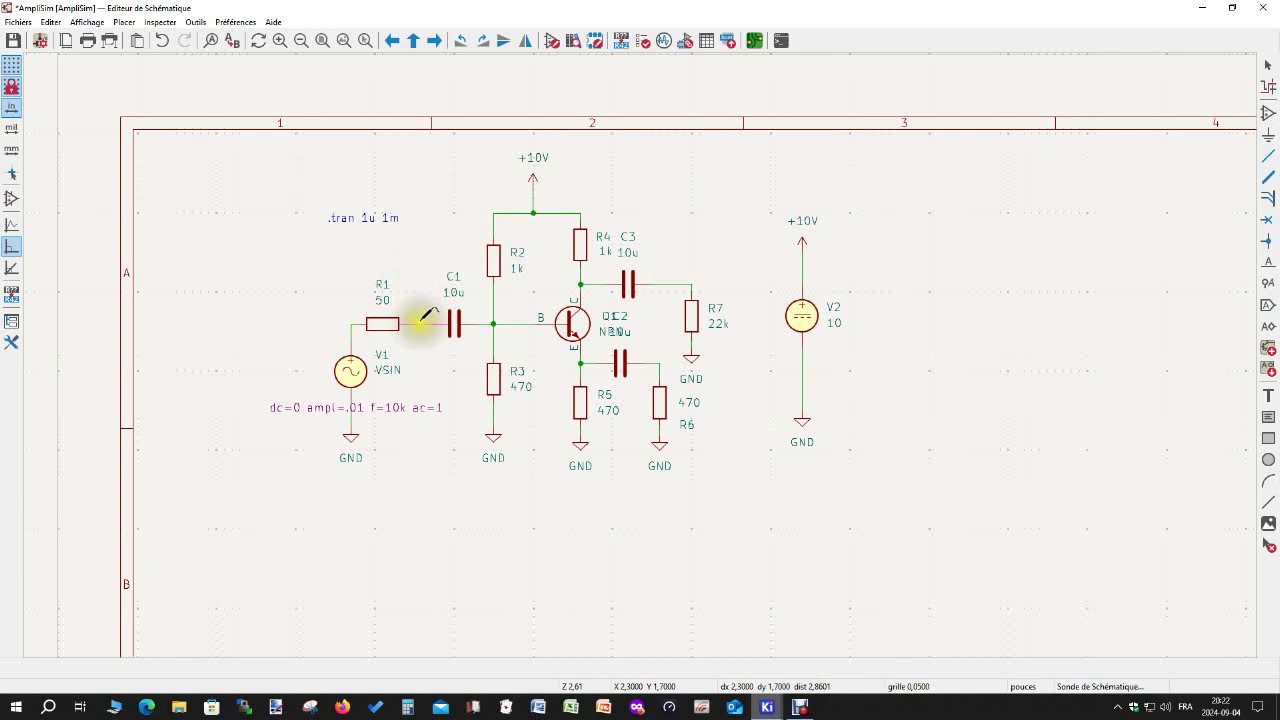
click(490, 325)
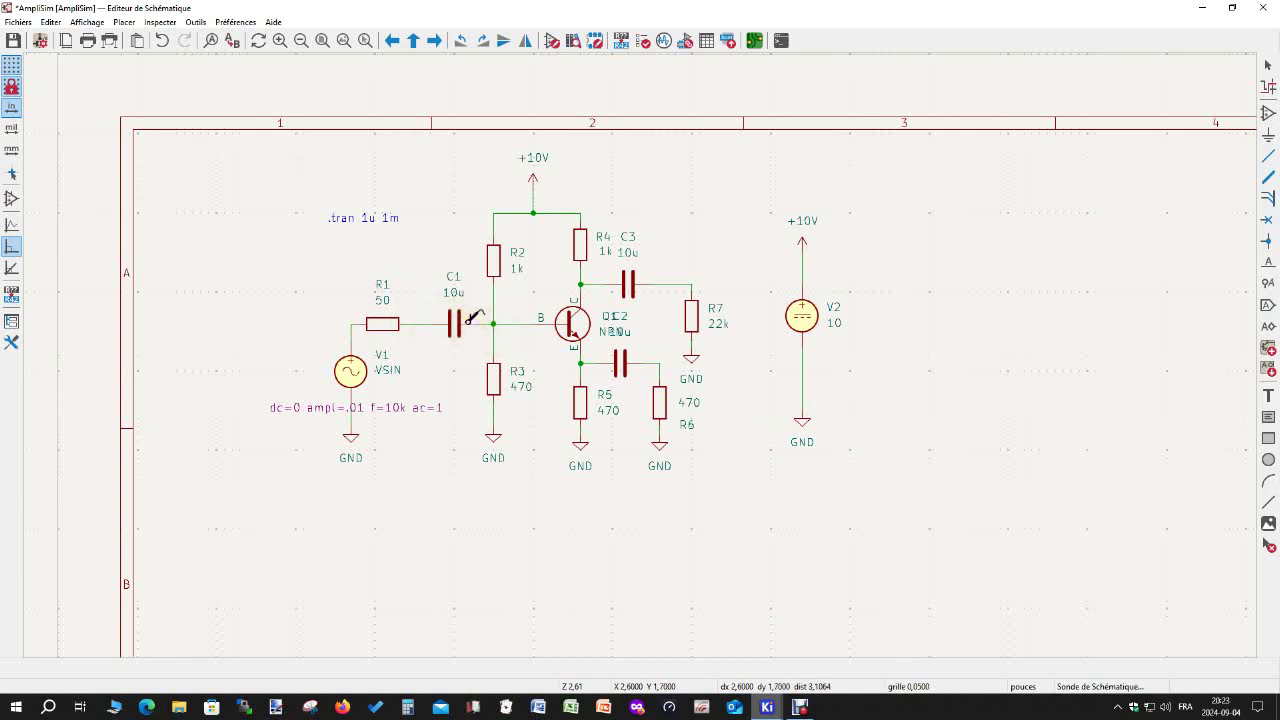
click(433, 325)
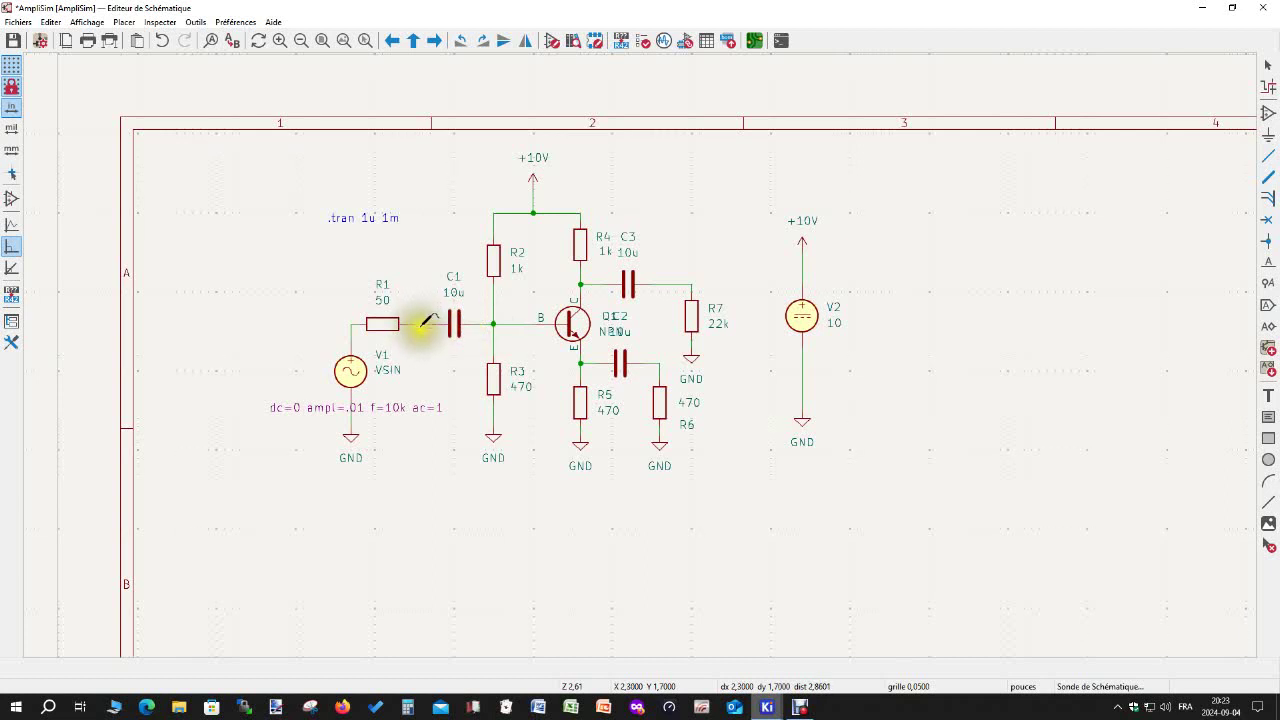
click(424, 320)
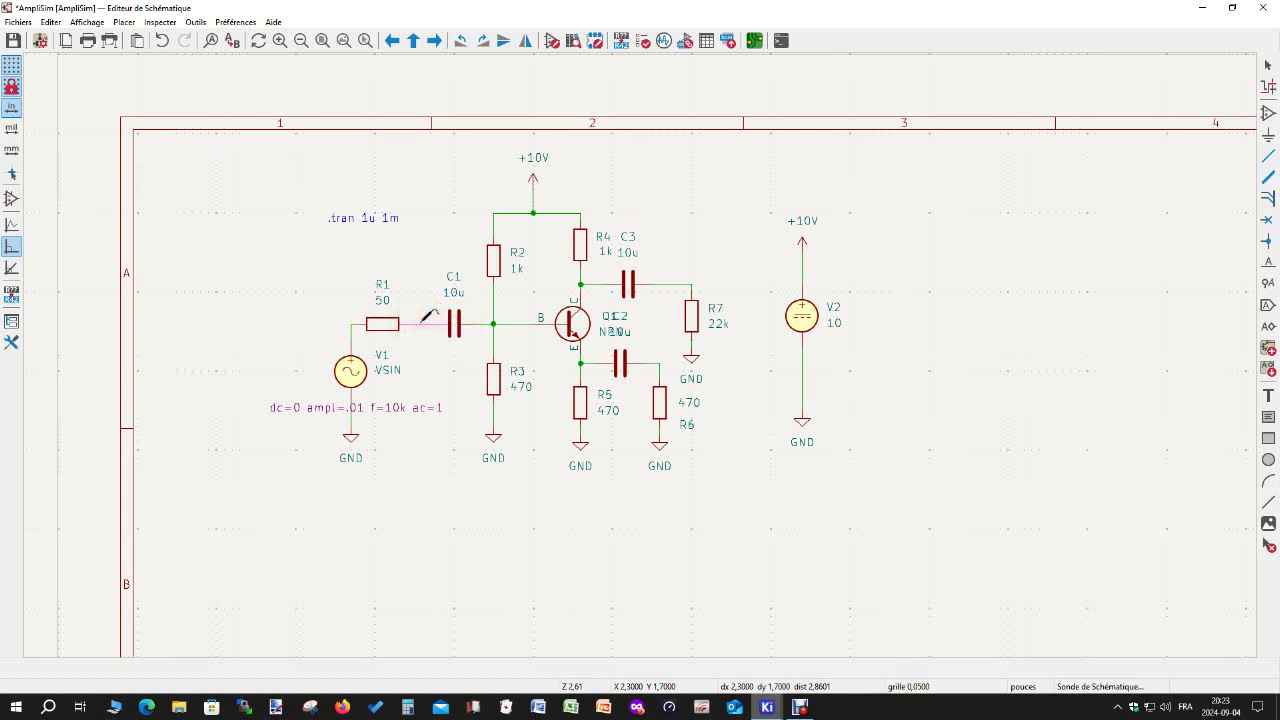
click(688, 283)
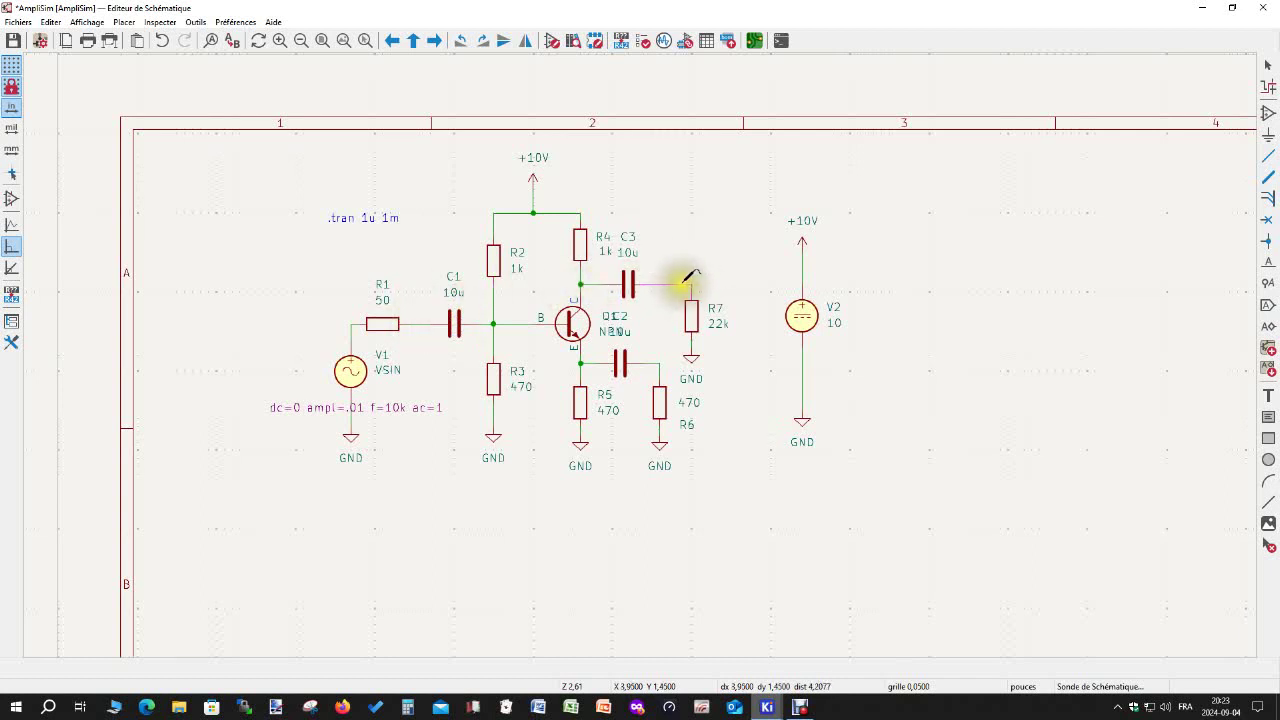
click(684, 283)
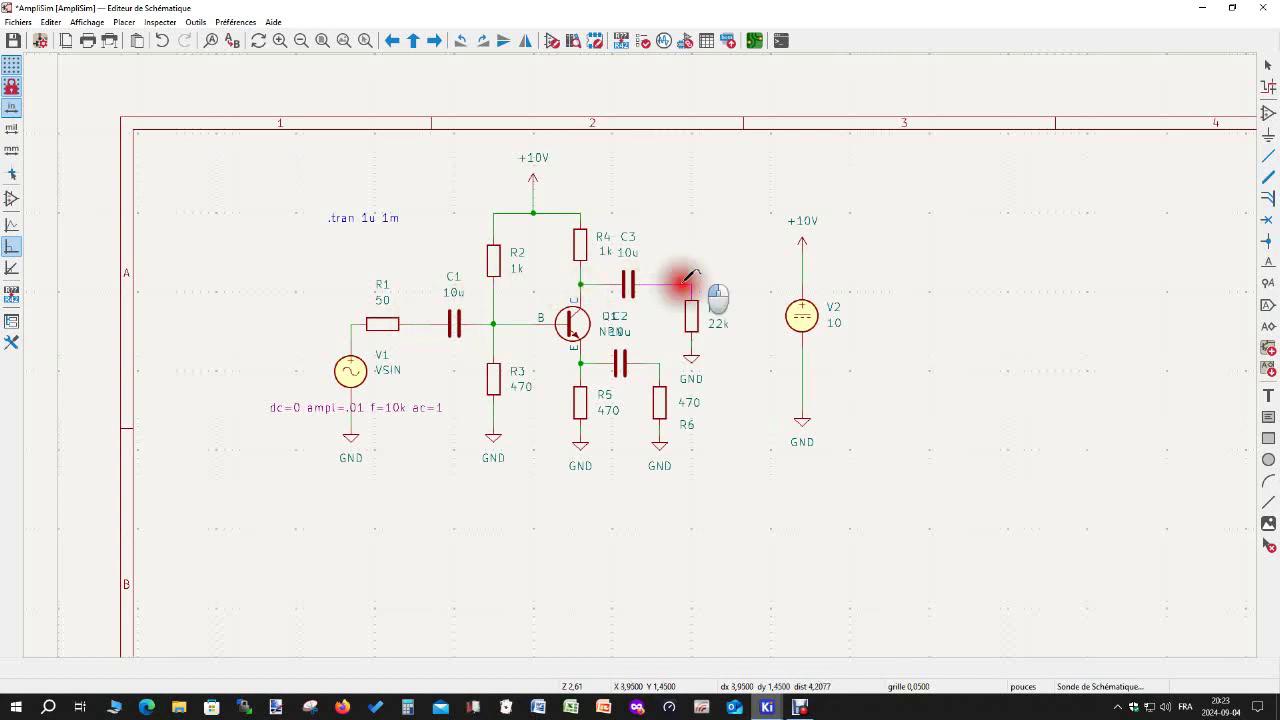
click(664, 40)
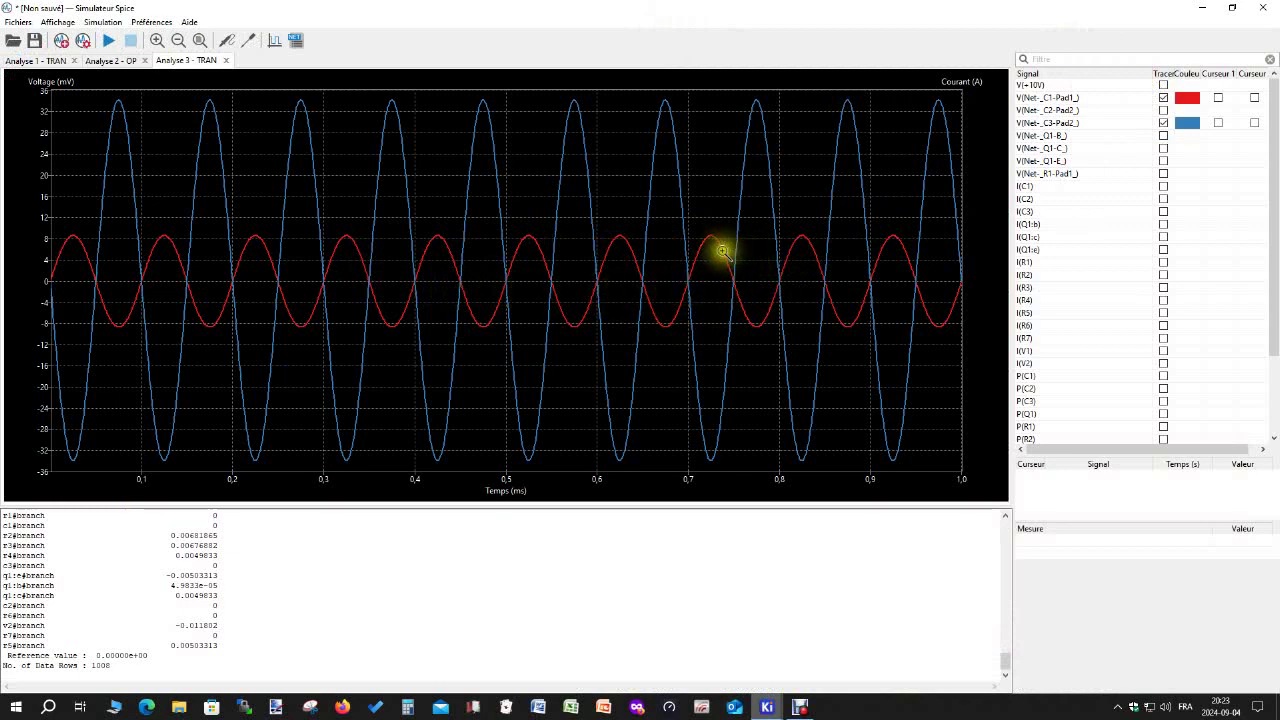
Back in the schematic, exit the probe tool and place a net label "out" on the wire between C3 and R7.
click(1202, 11)
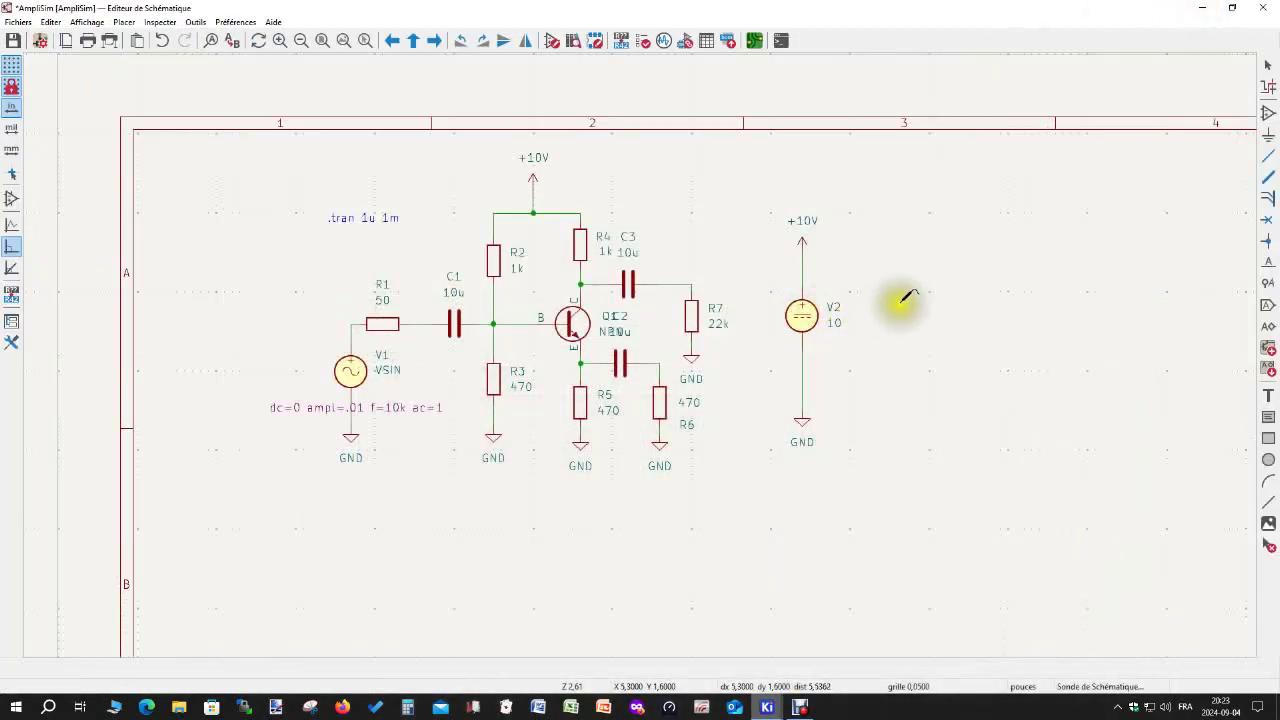
key(Escape)
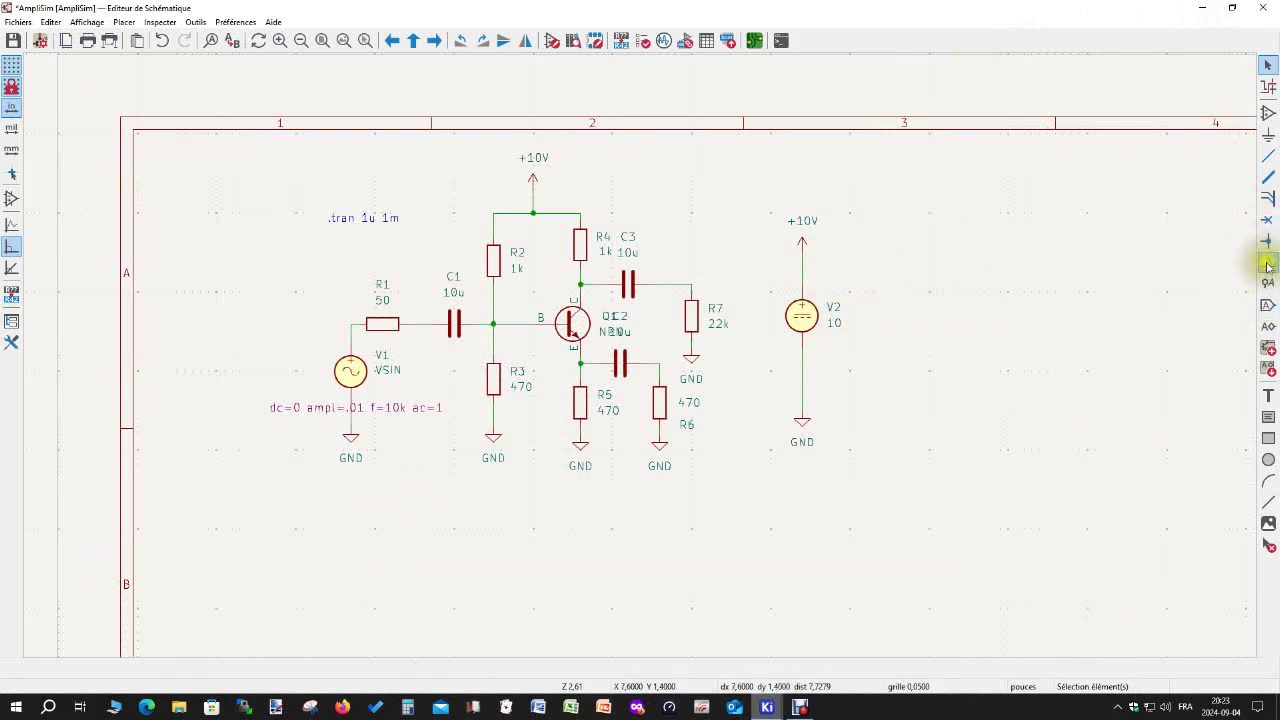
click(692, 292)
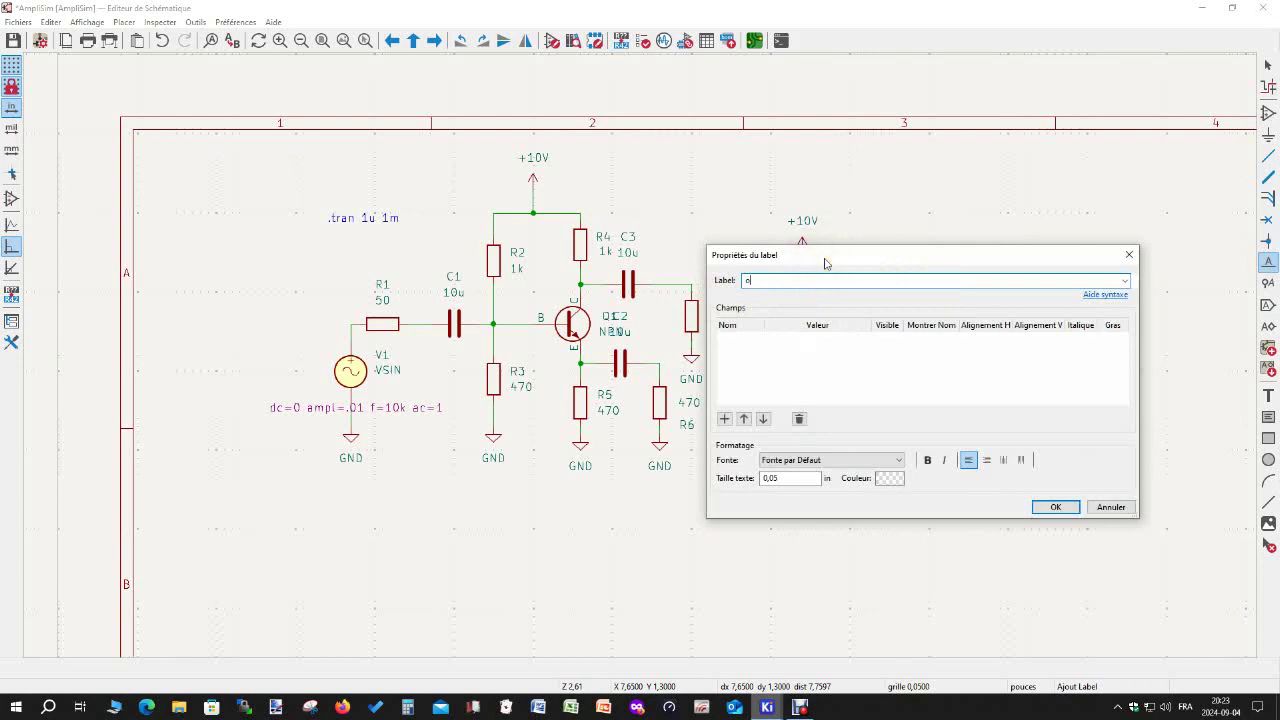
click(1058, 507)
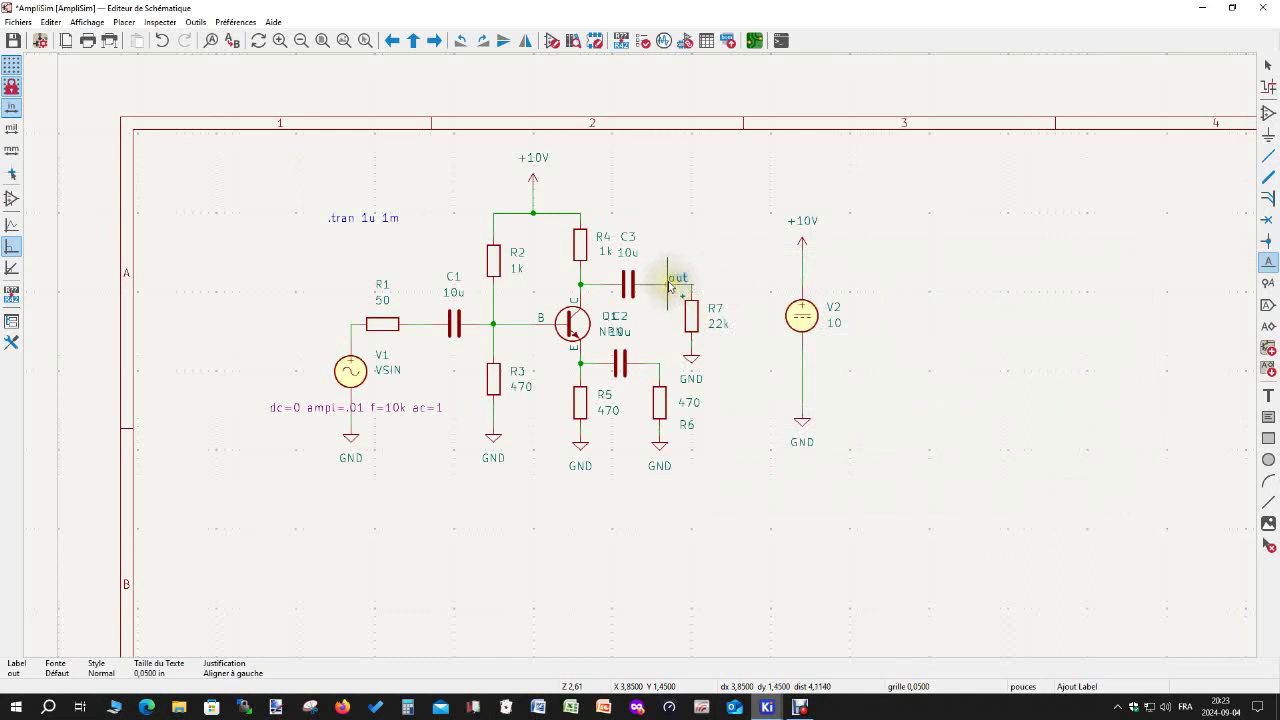
click(669, 287)
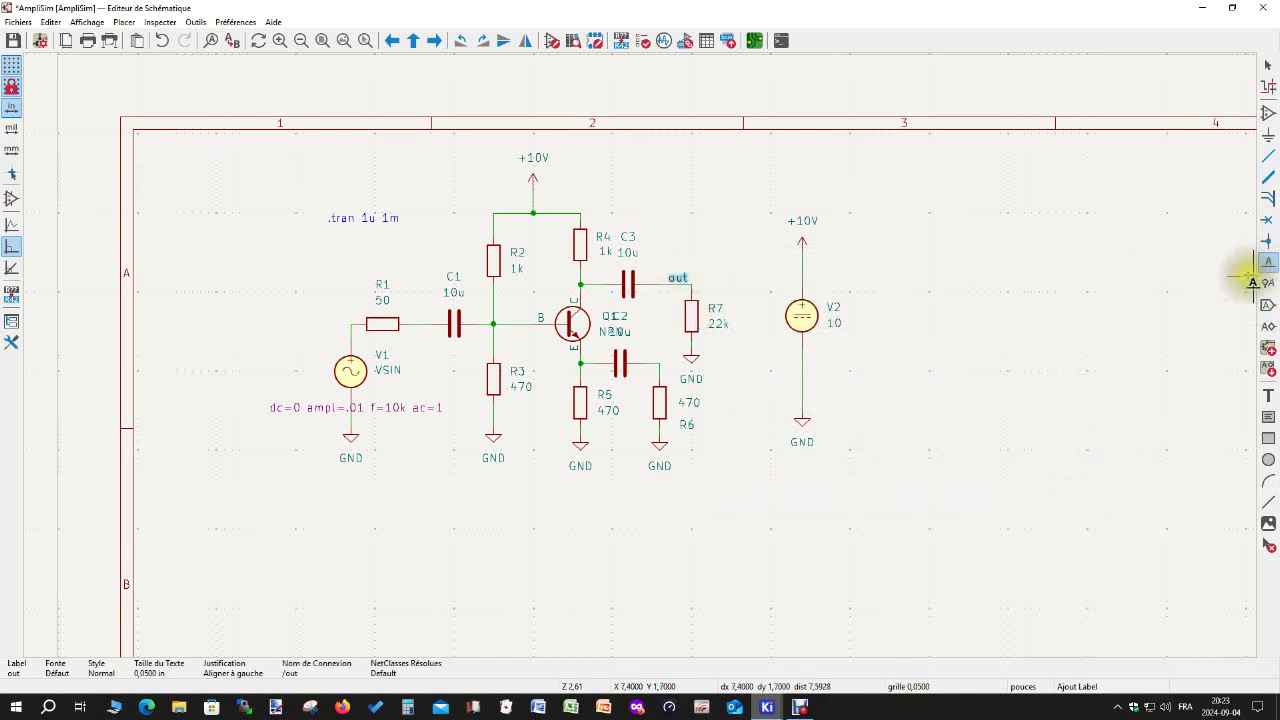
Place a net label "in" on the wire between R1 and C1.
click(928, 412)
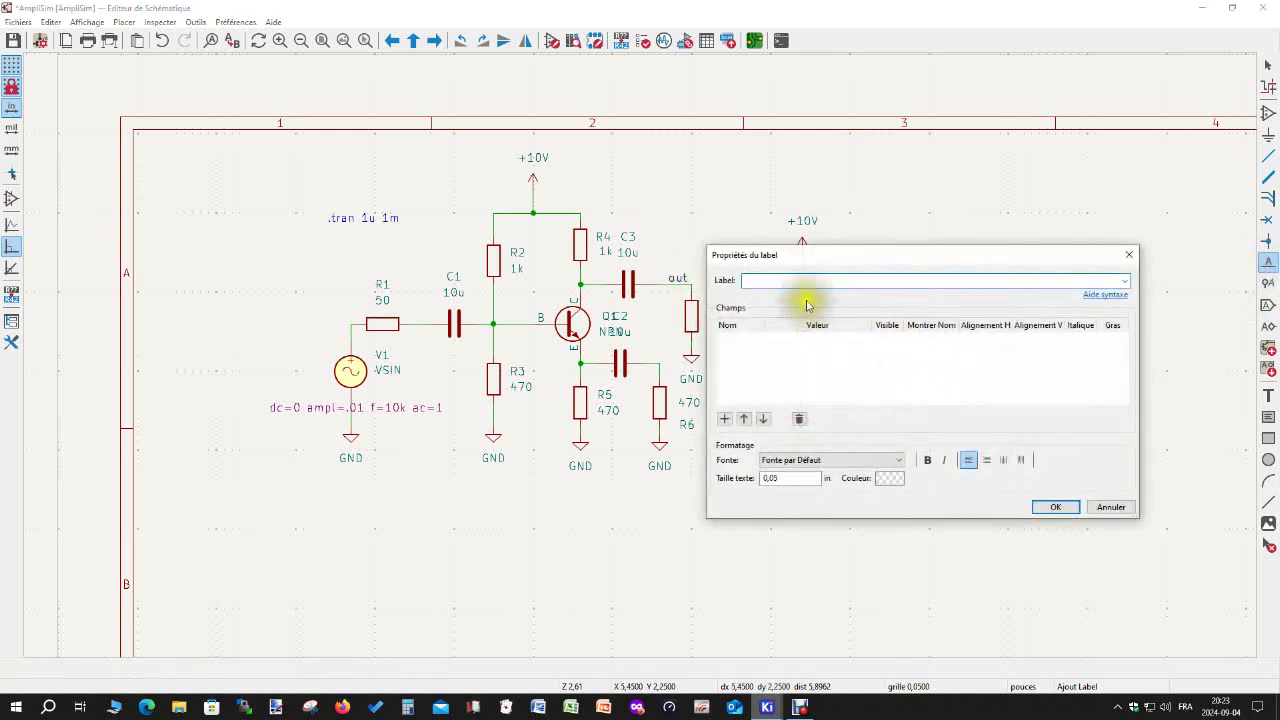
text(in)
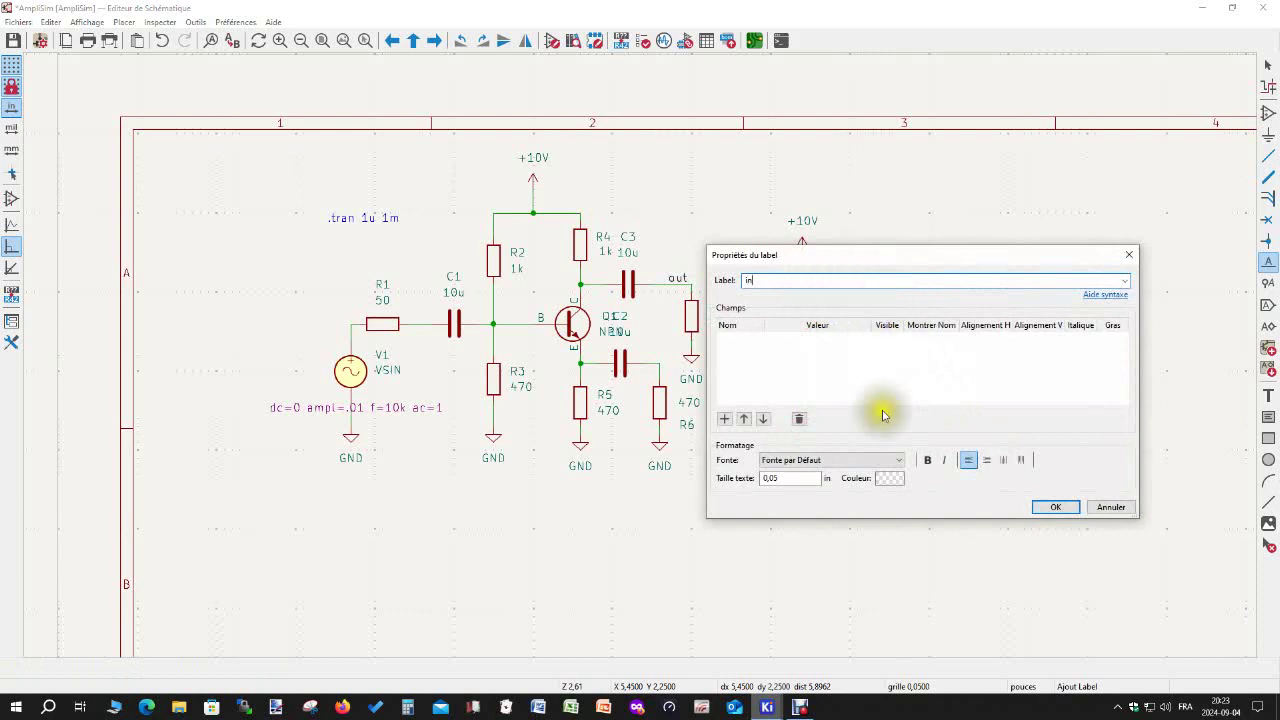
click(1055, 507)
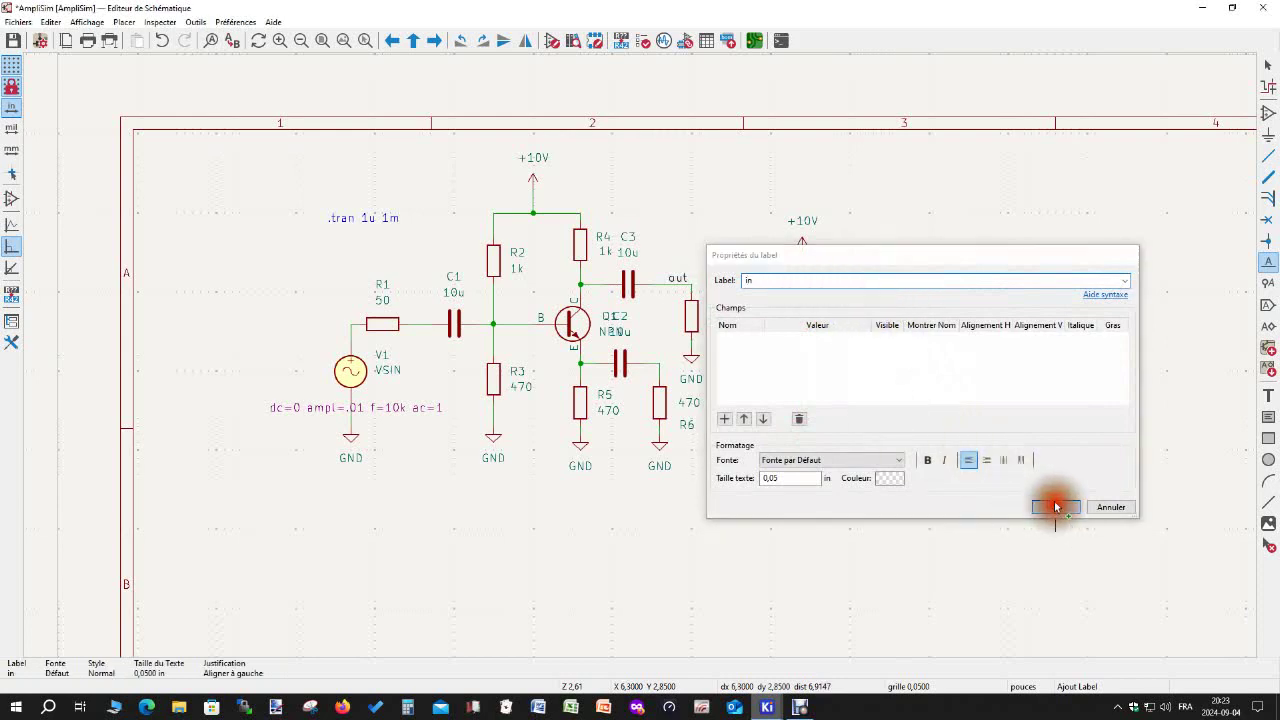
click(415, 325)
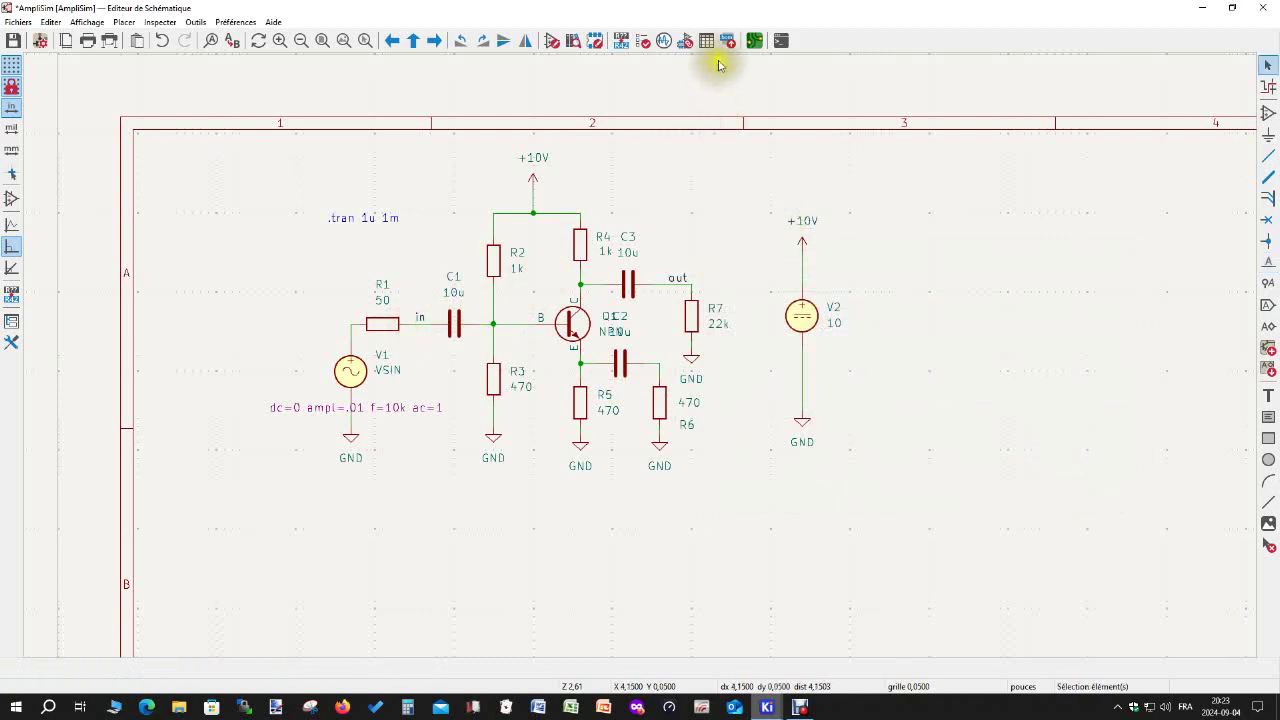
Hide the V(Net-_C1-Pad1_) and V(Net-_C3-Pad2_) traces in the simulator and rerun the transient analysis.
click(665, 40)
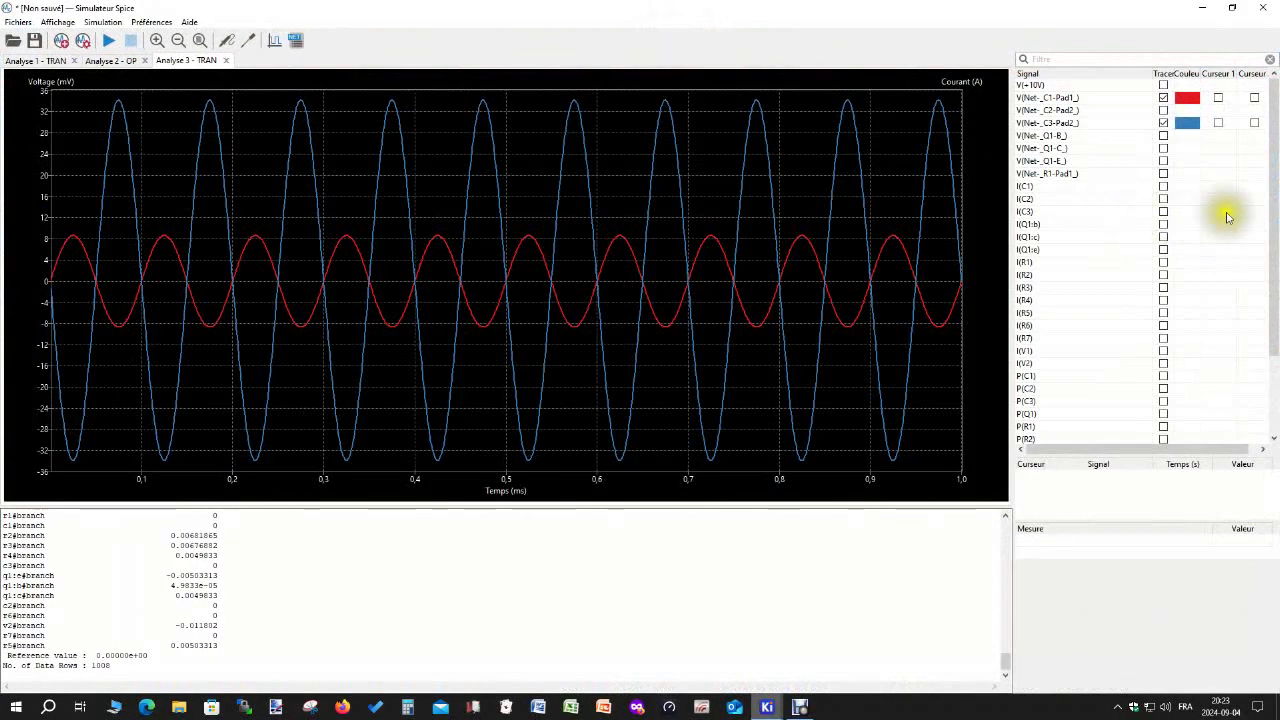
click(1163, 98)
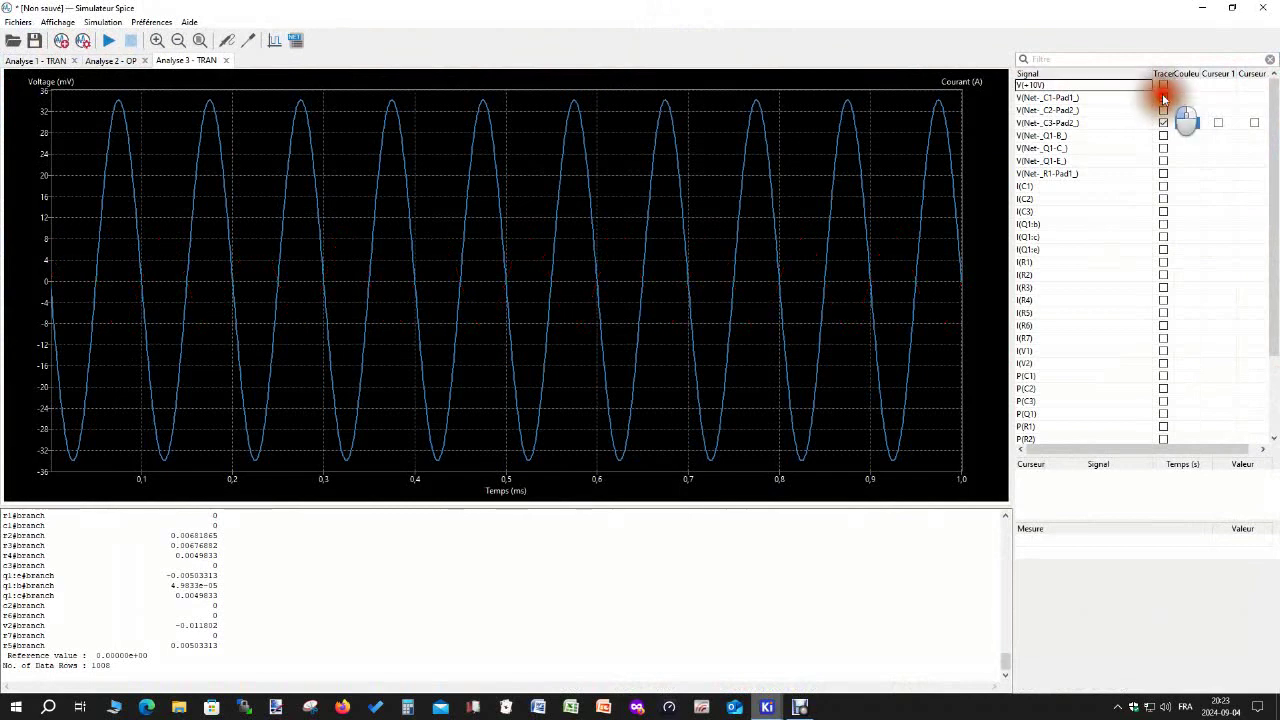
click(1163, 122)
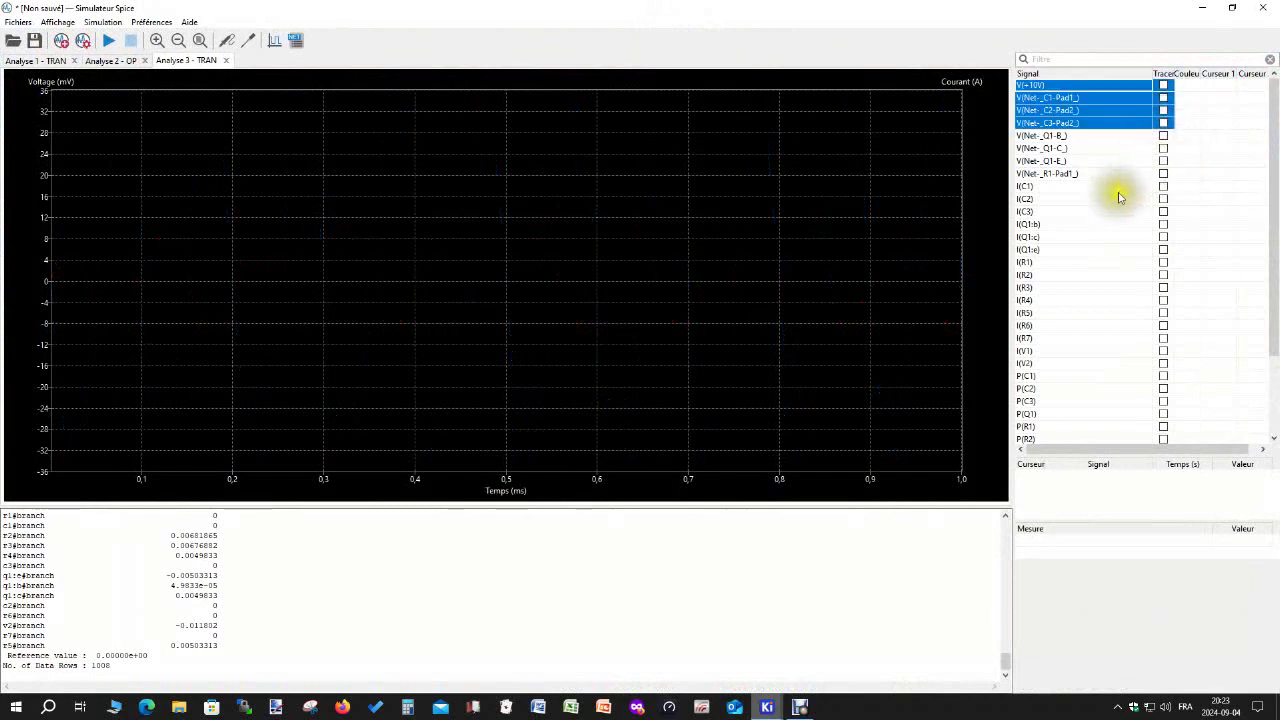
click(107, 43)
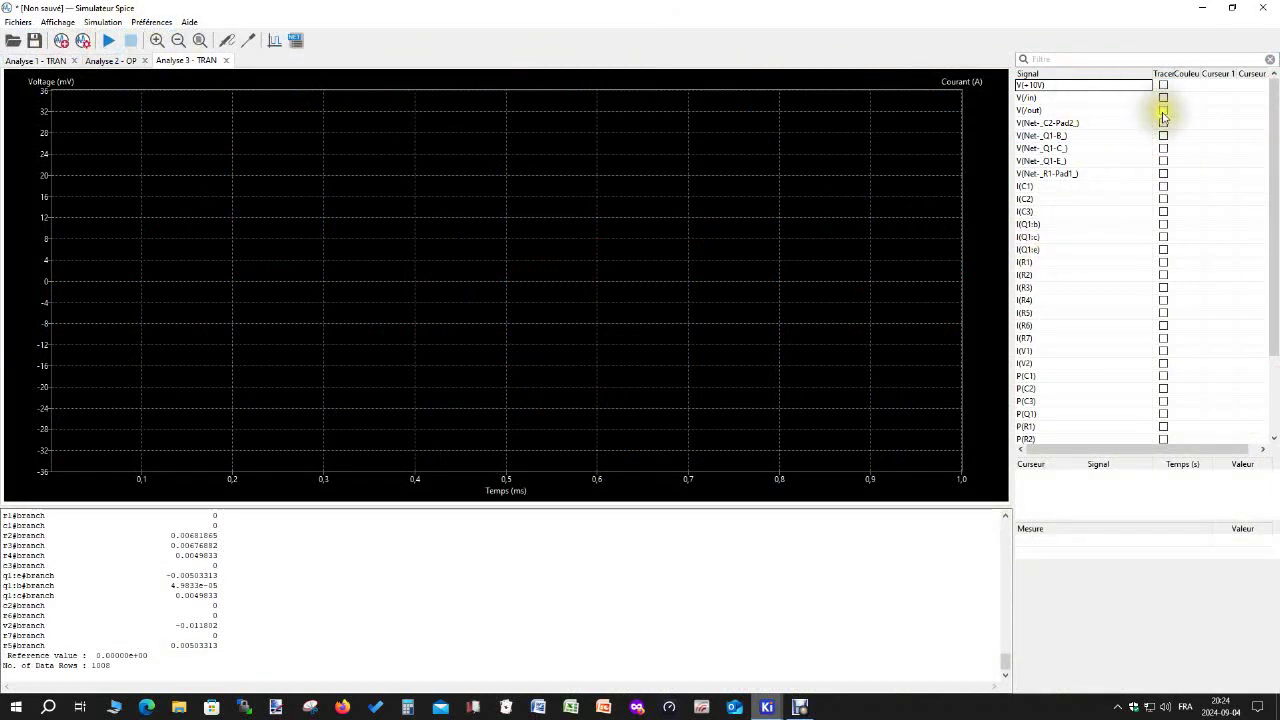
Plot the V(/out) and V(/in) signals and add a peak-to-peak measurement of V(/in).
click(1163, 111)
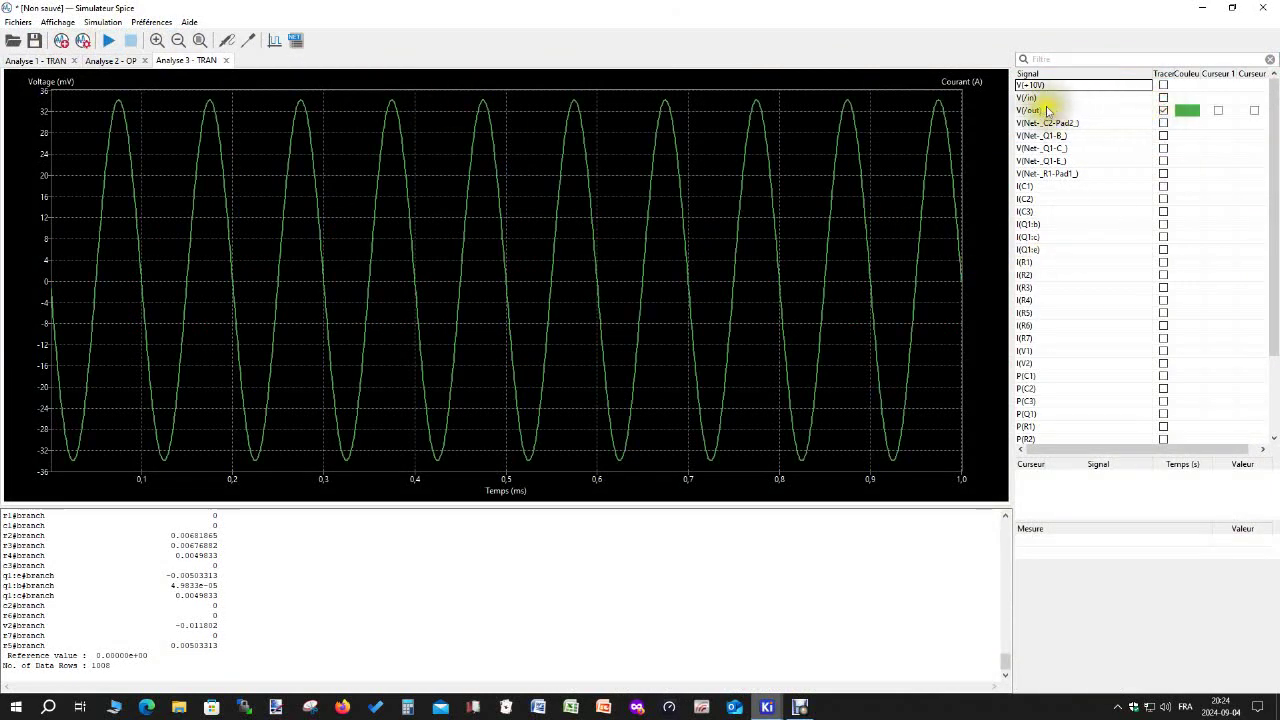
click(1163, 98)
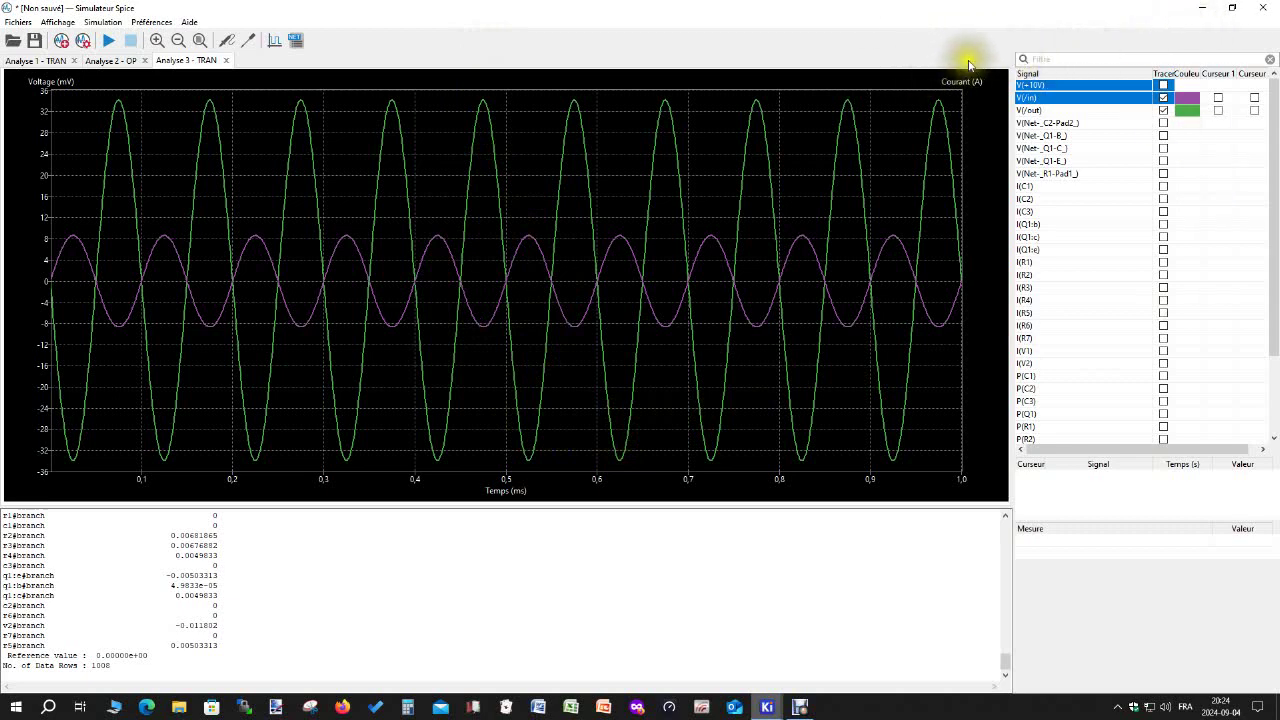
click(1113, 100)
right_click(1113, 100)
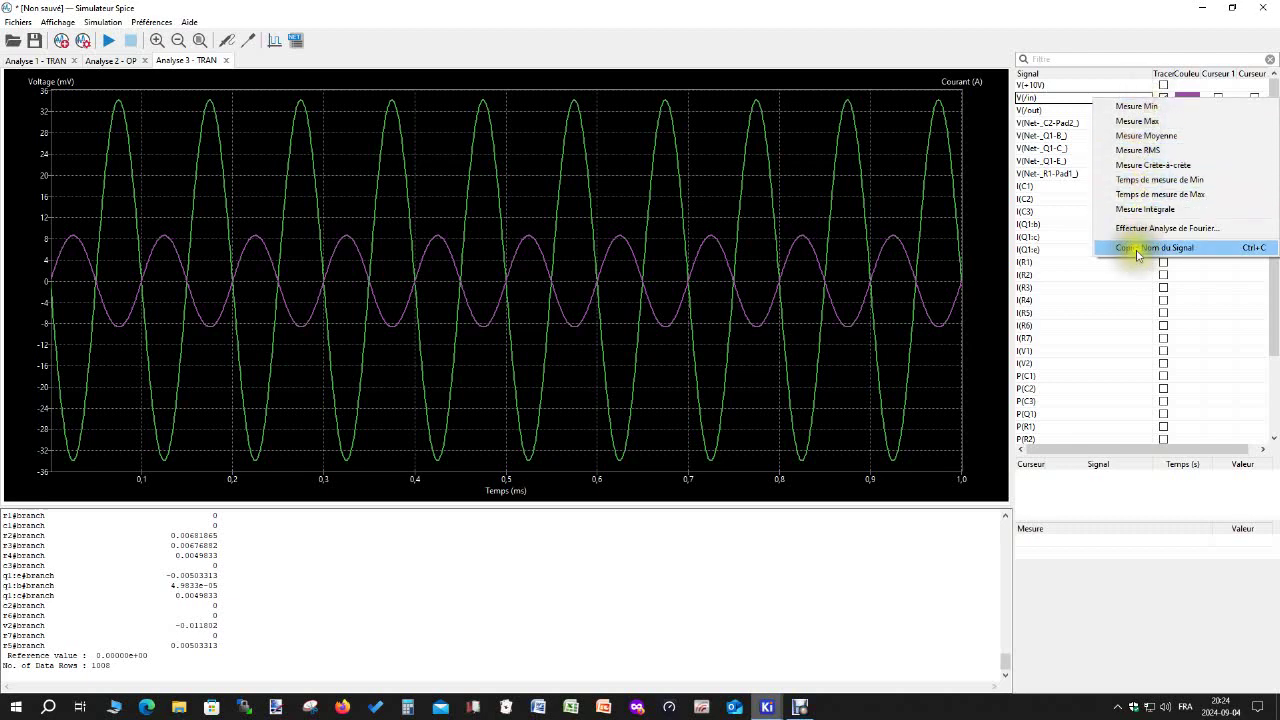
click(1142, 166)
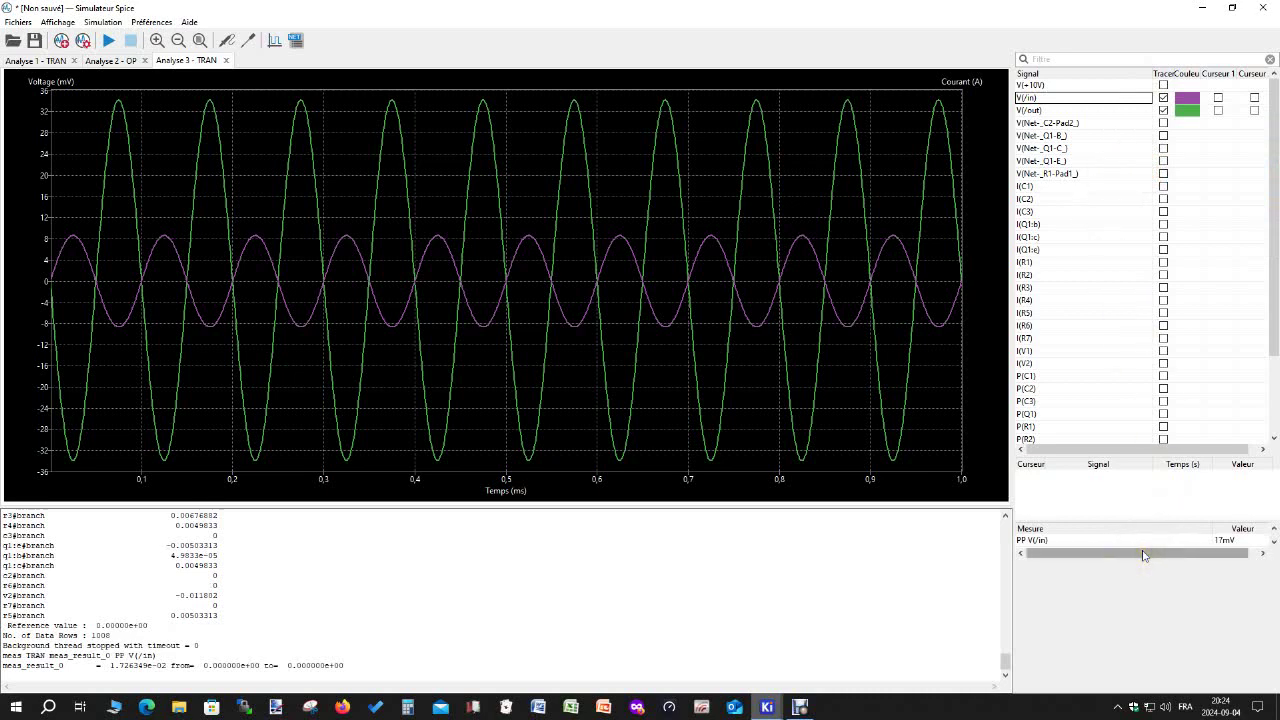
Add a peak-to-peak measurement of V(/out) and enlarge the measurement list to show both entries.
click(1098, 112)
right_click(1101, 113)
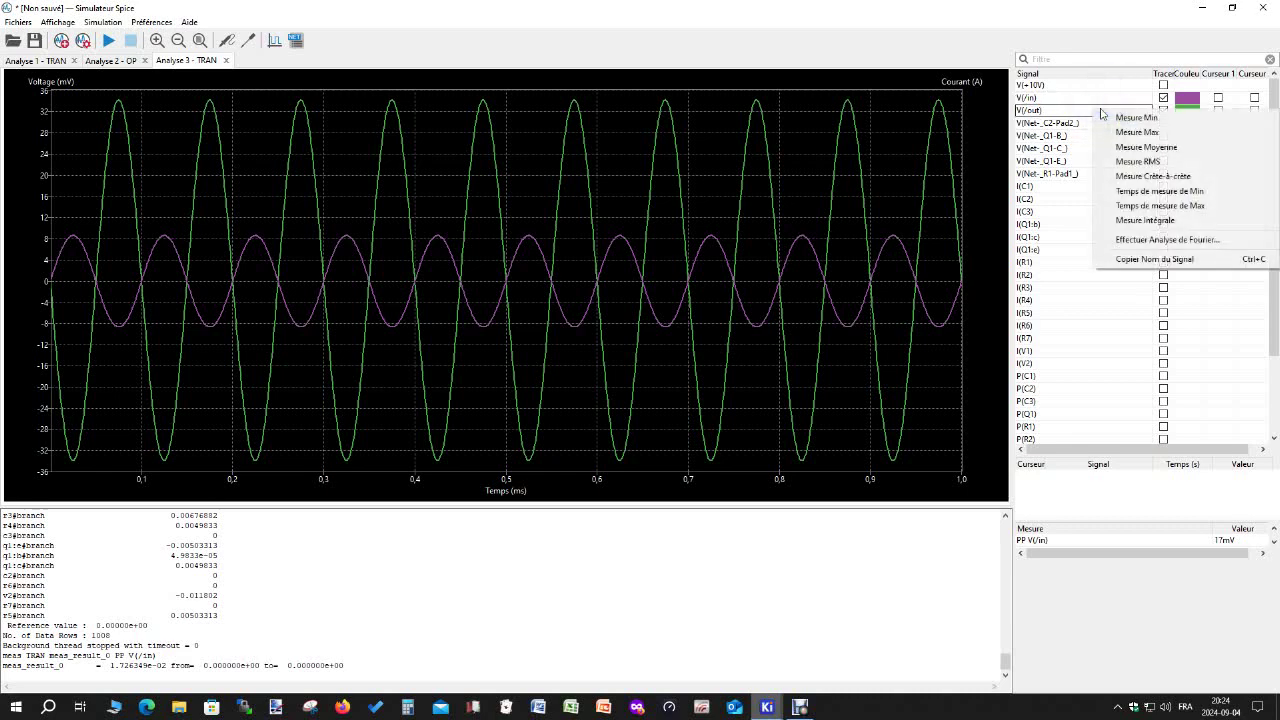
click(1148, 176)
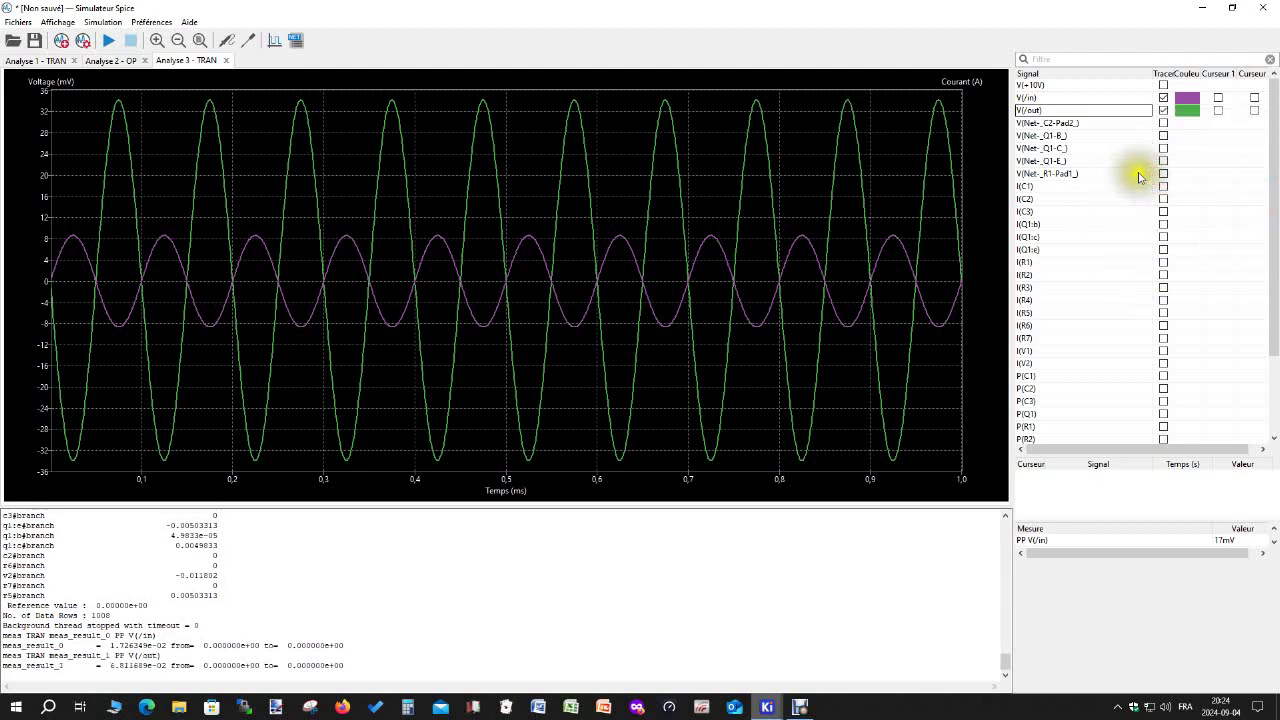
click(1089, 99)
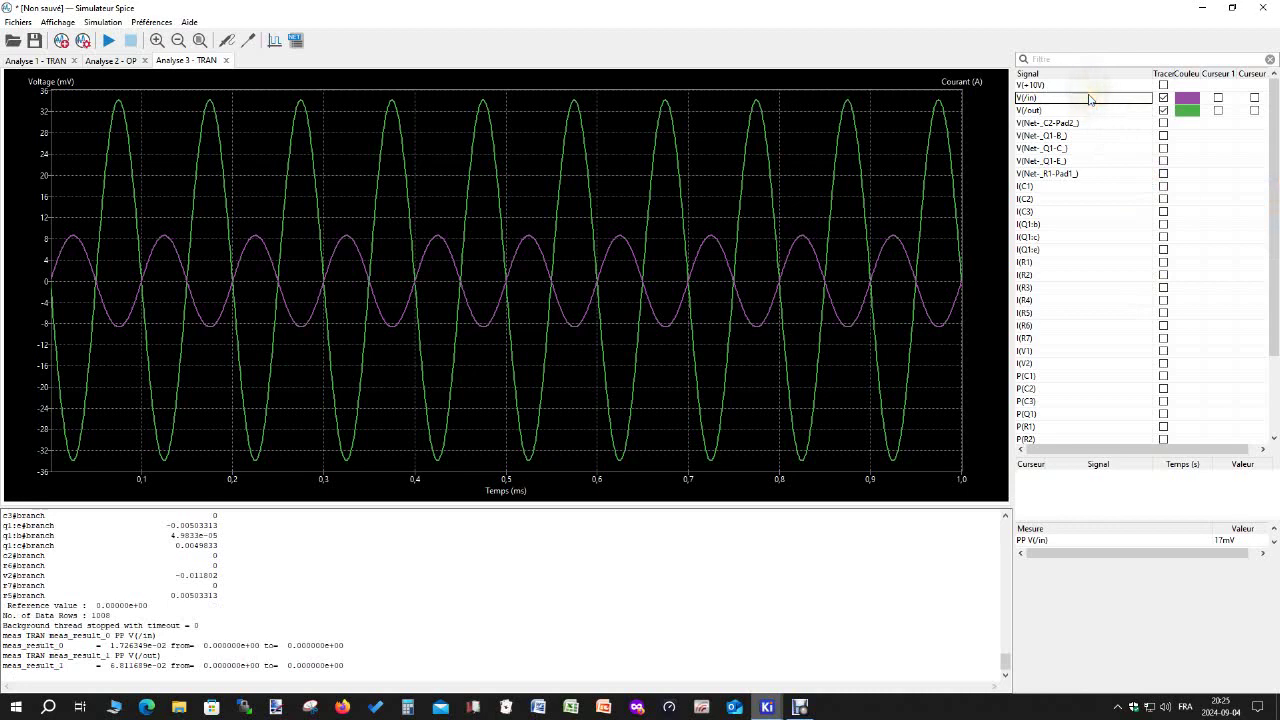
right_click(1095, 113)
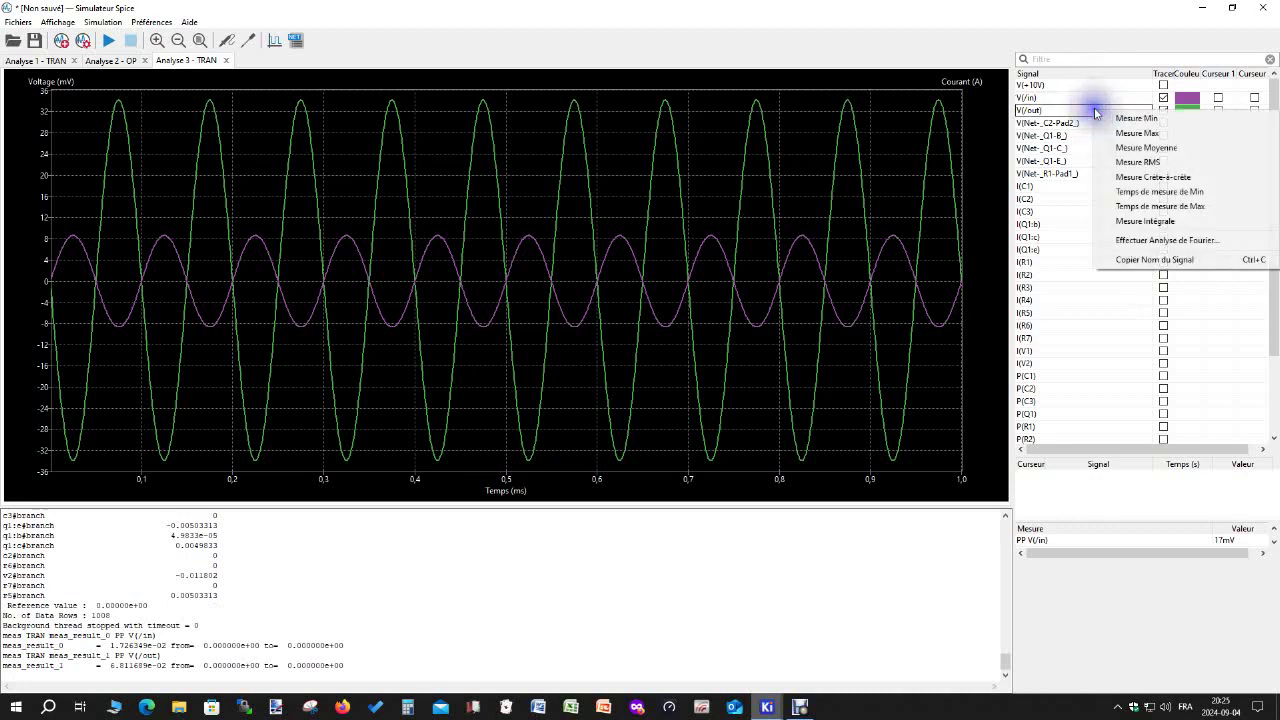
click(1141, 178)
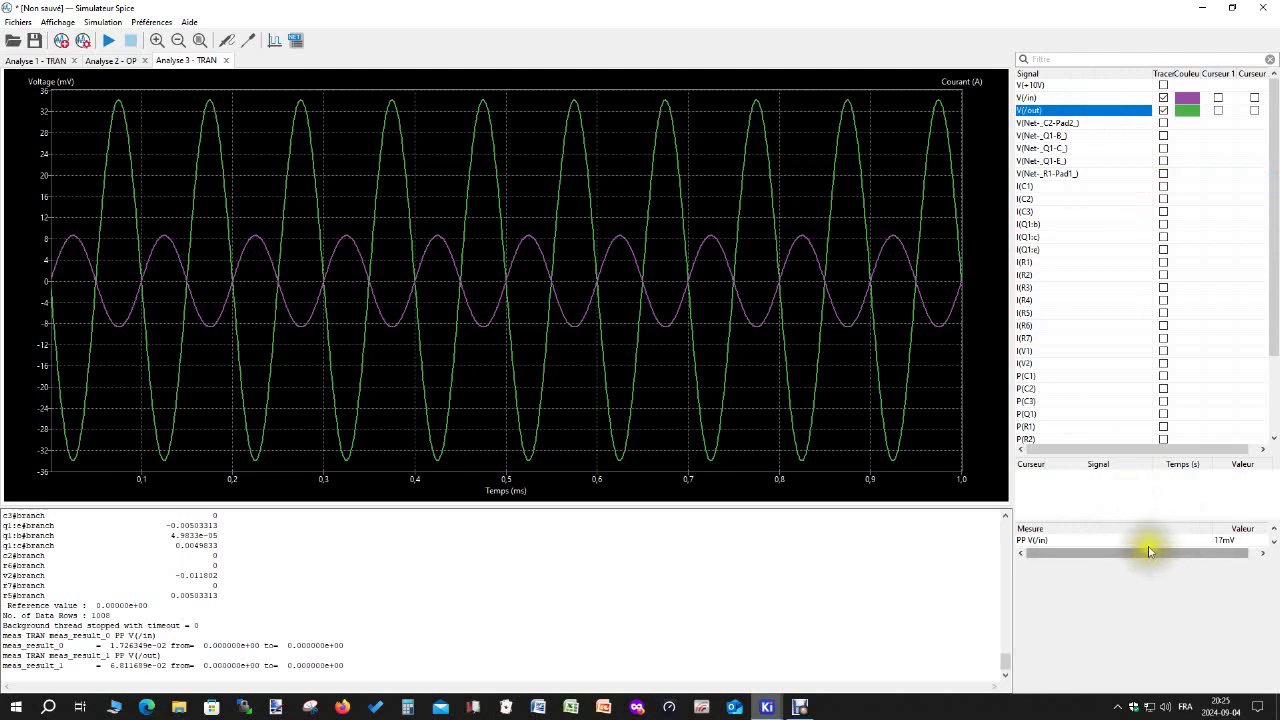
drag(1149, 560, 1148, 604)
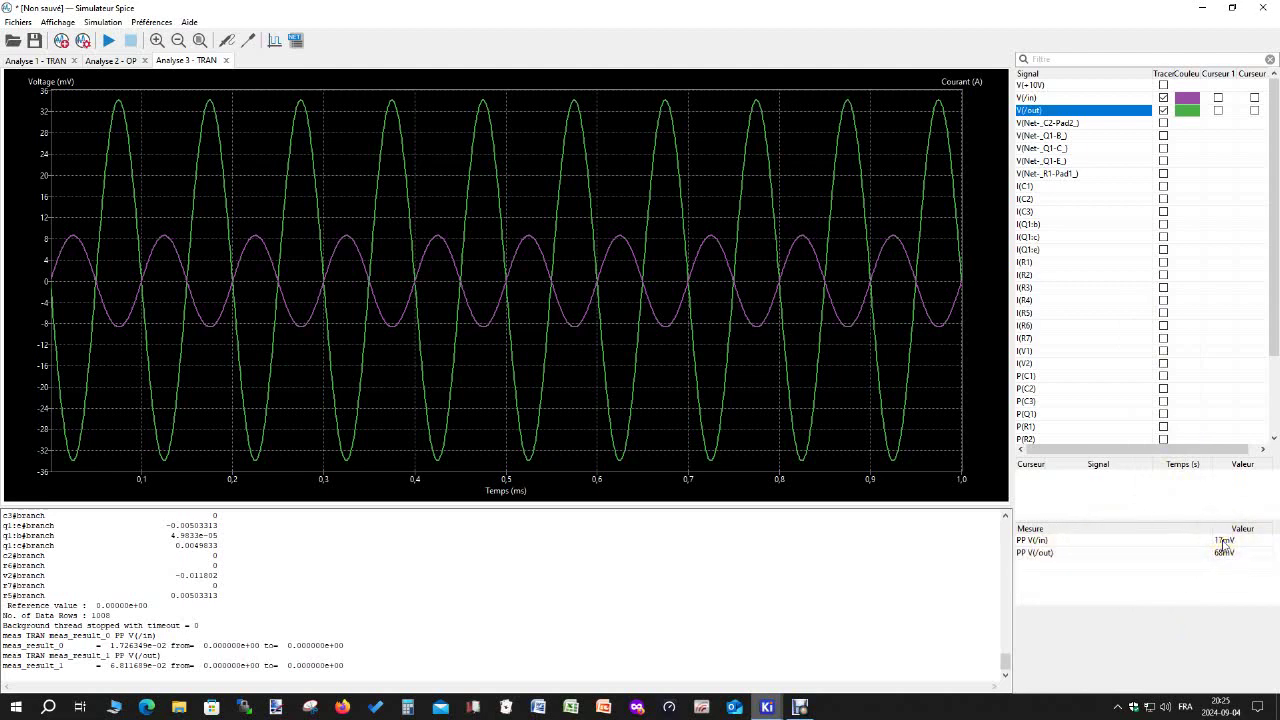
Calculate the simulated voltage gain as 68 ÷ 17 in Calculator, then close it.
click(411, 708)
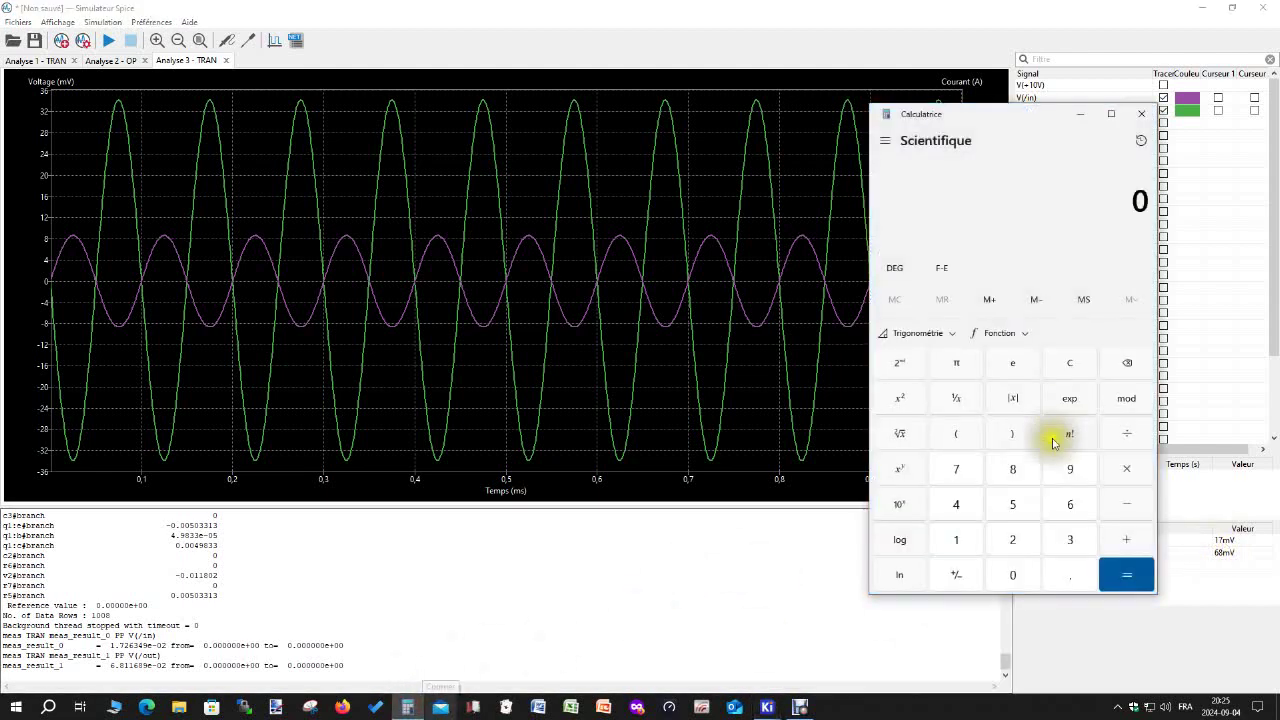
click(1076, 507)
click(1013, 468)
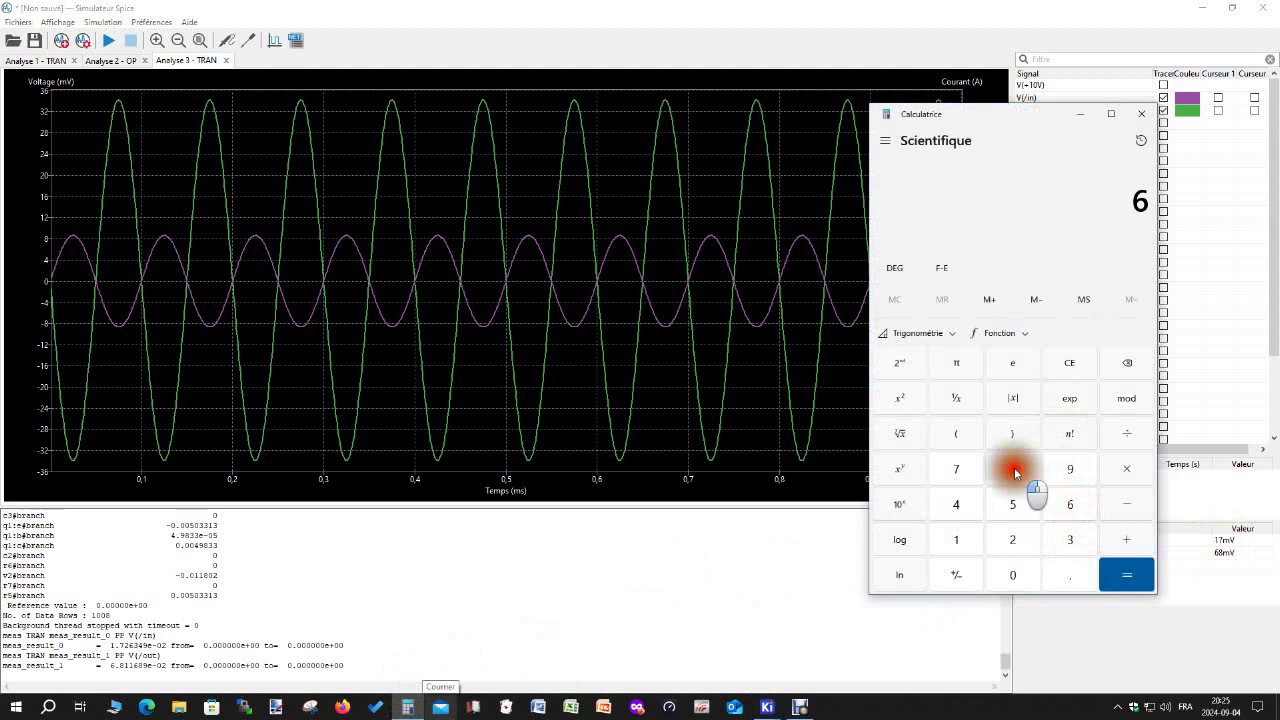
click(1128, 436)
click(957, 538)
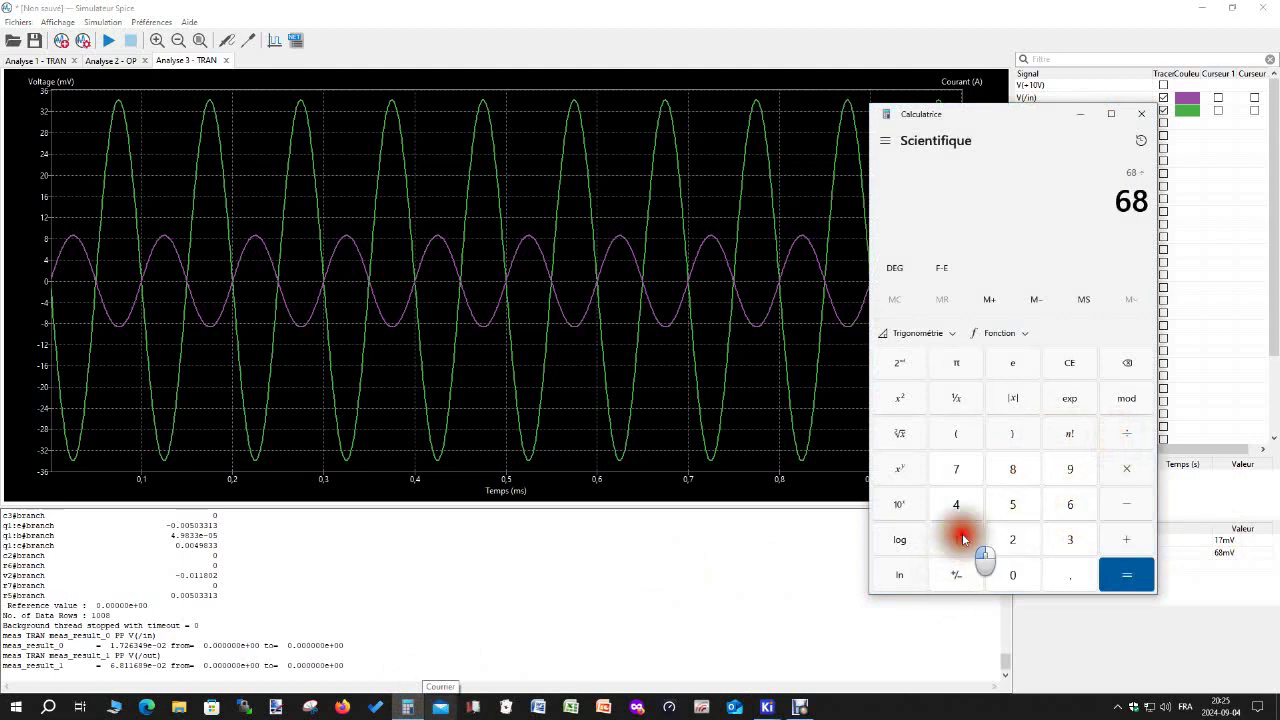
click(957, 468)
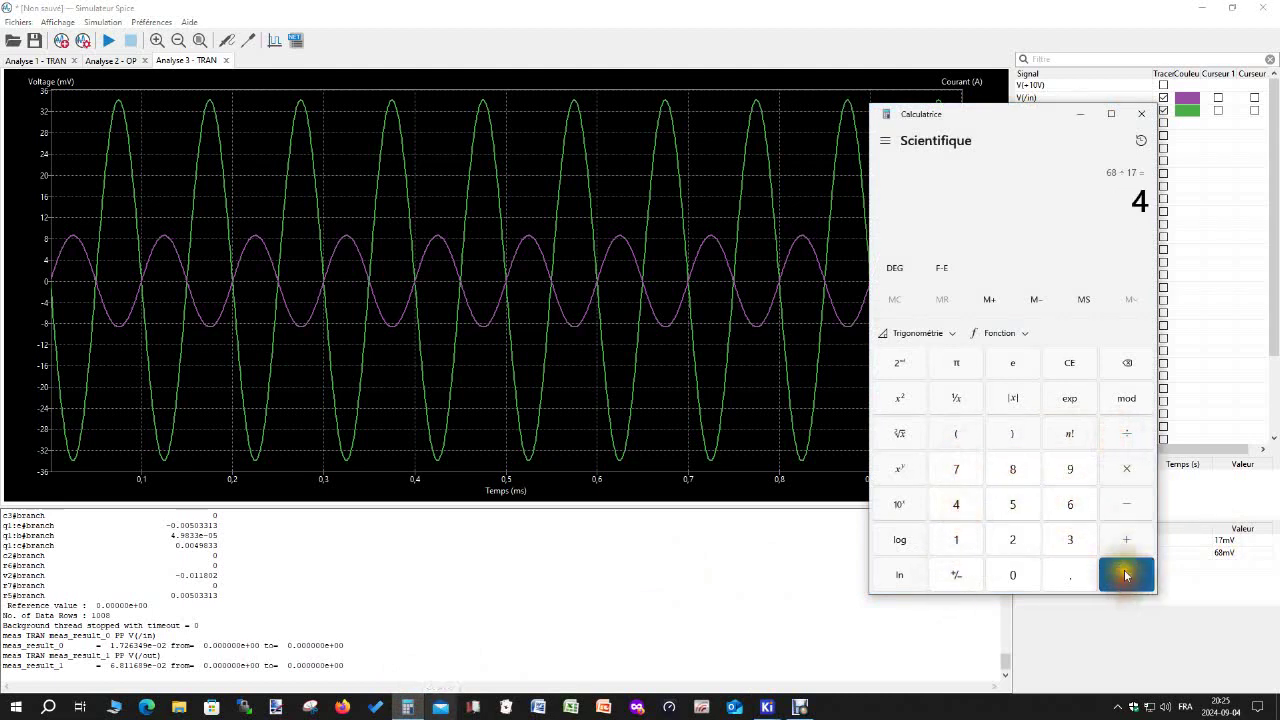
click(1141, 114)
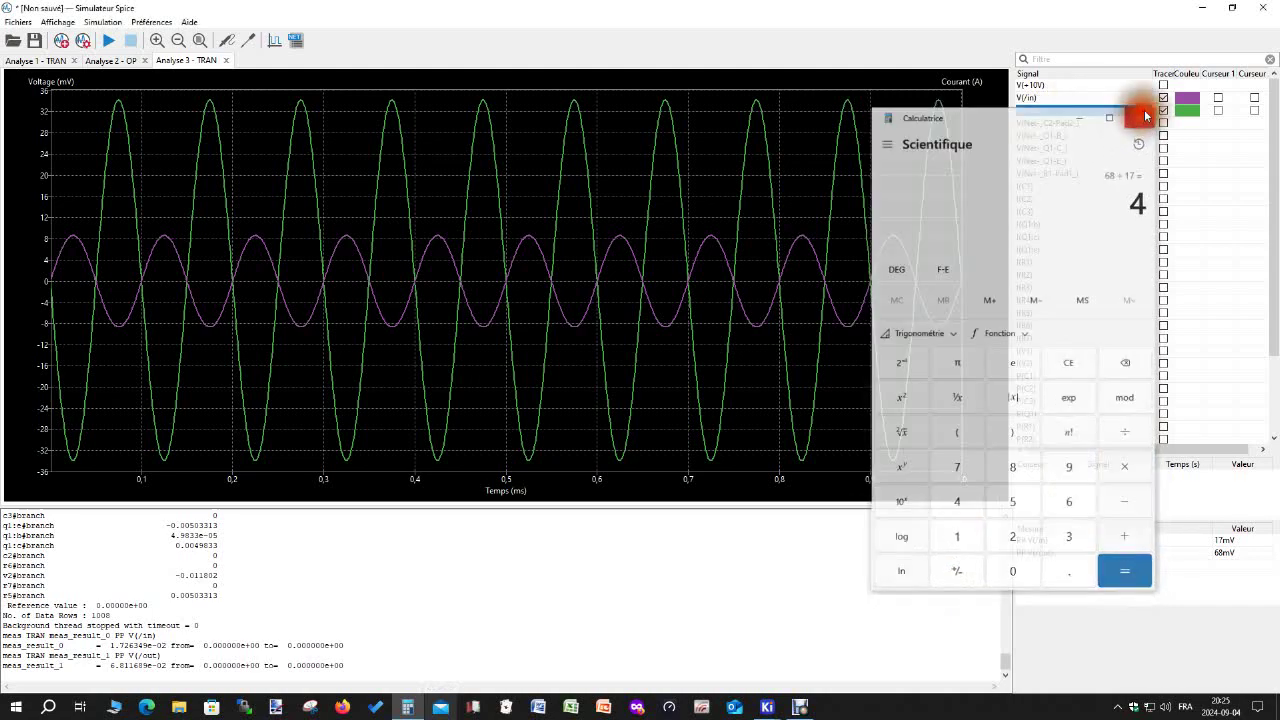
Back in the schematic, use Calculator to compute R7 (22k) in parallel with R4 (1k), multiplying by 1000 for ohms.
click(1206, 10)
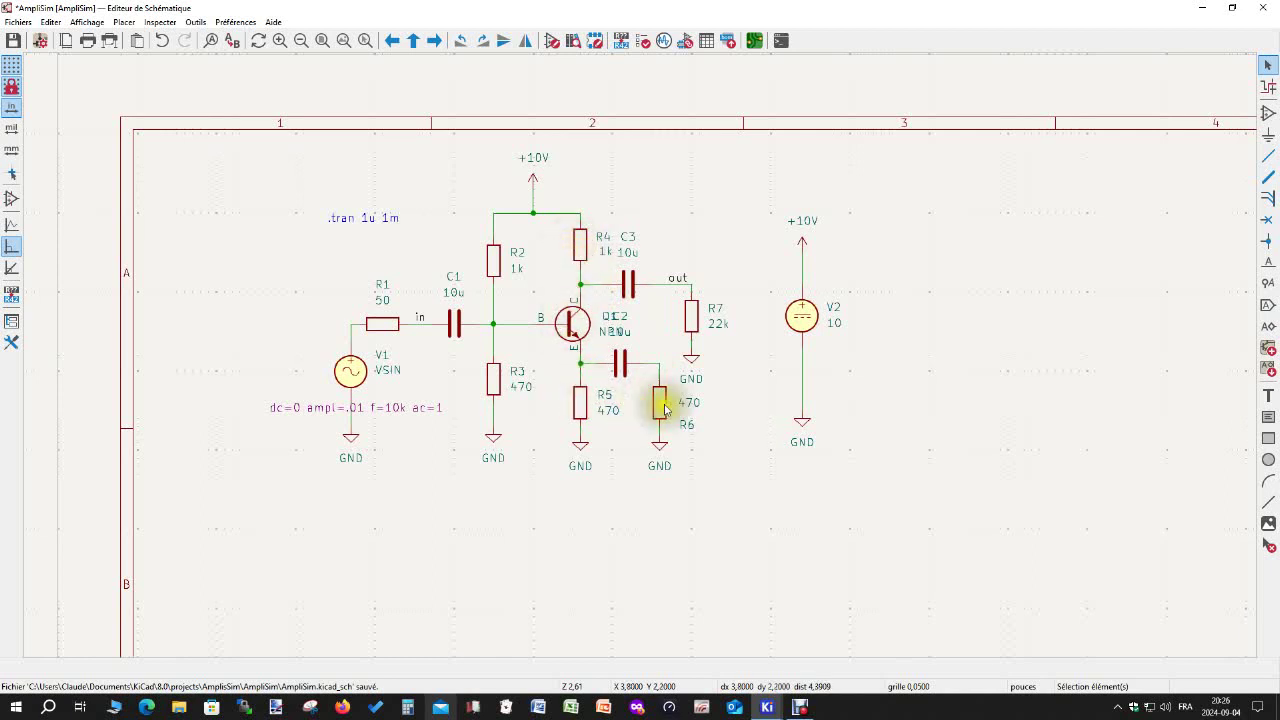
click(685, 218)
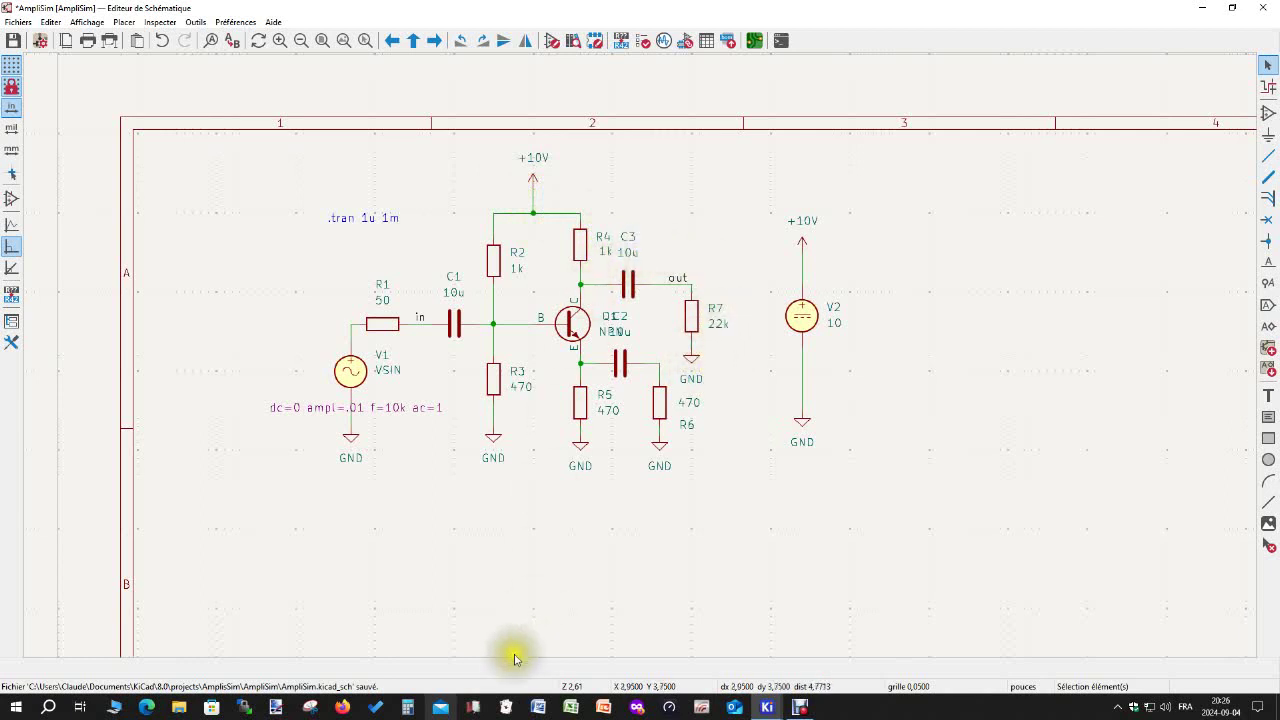
click(409, 708)
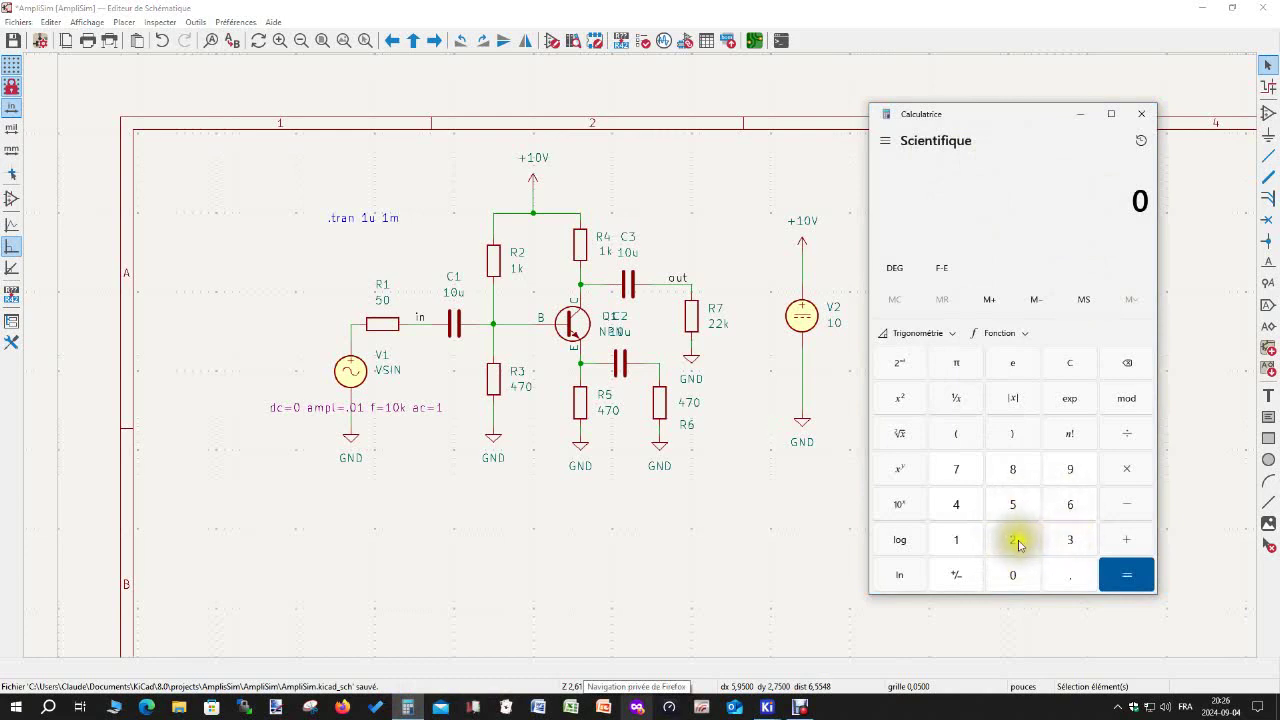
click(1015, 540)
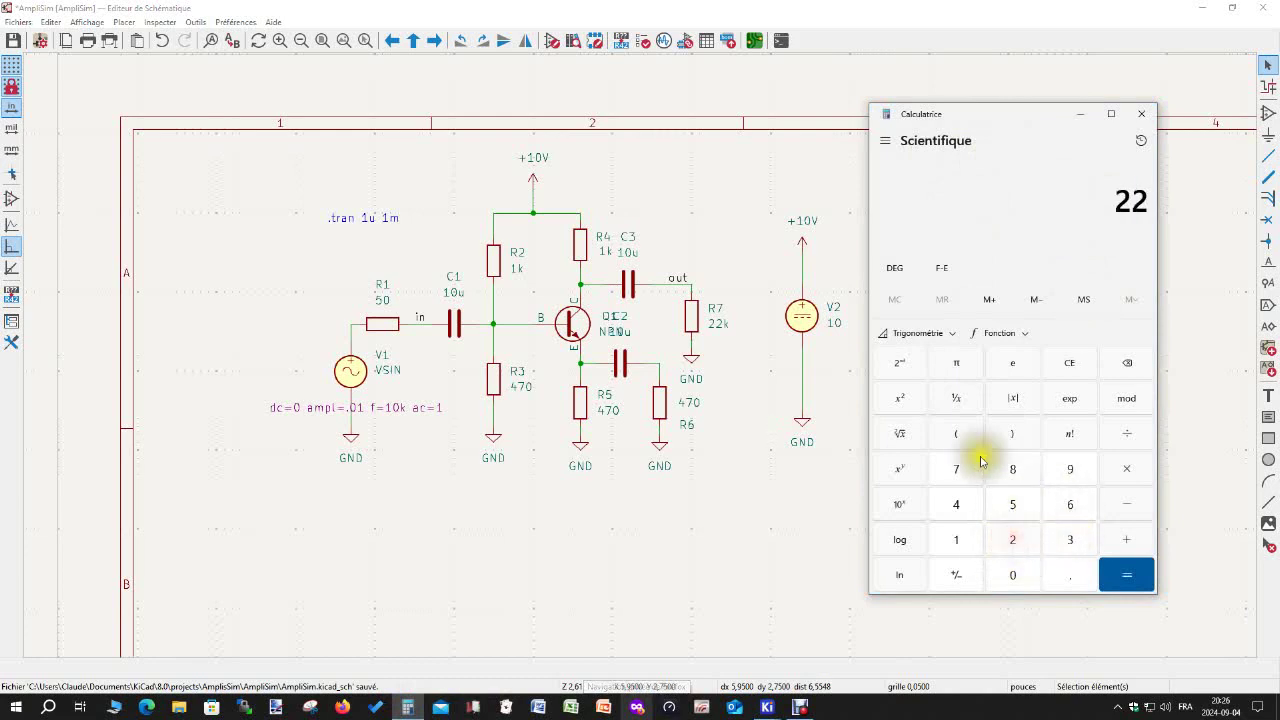
click(952, 390)
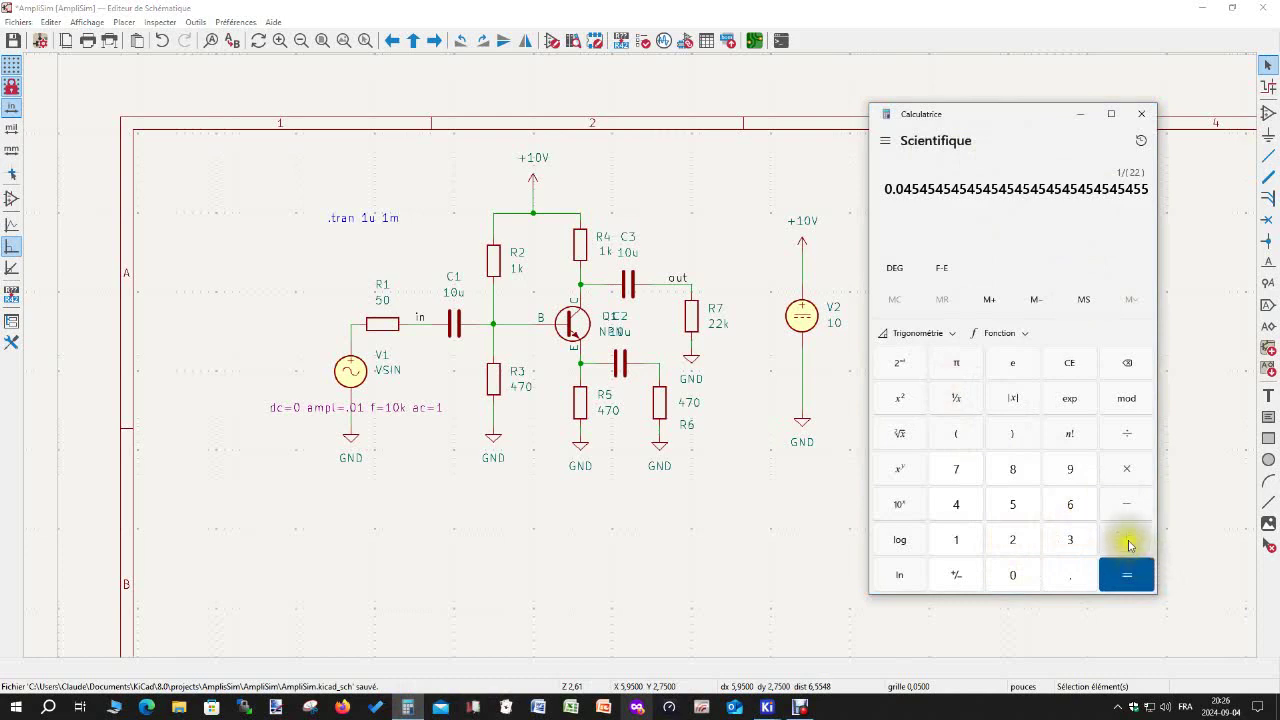
click(1126, 540)
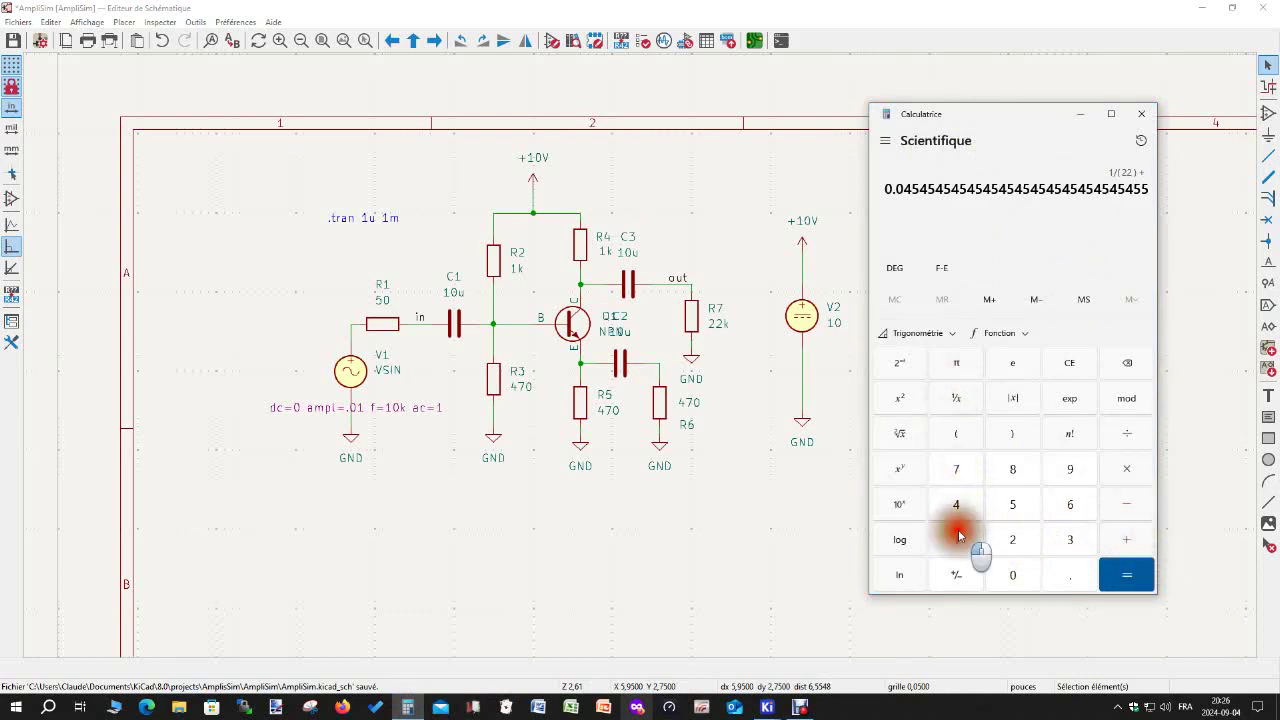
click(958, 537)
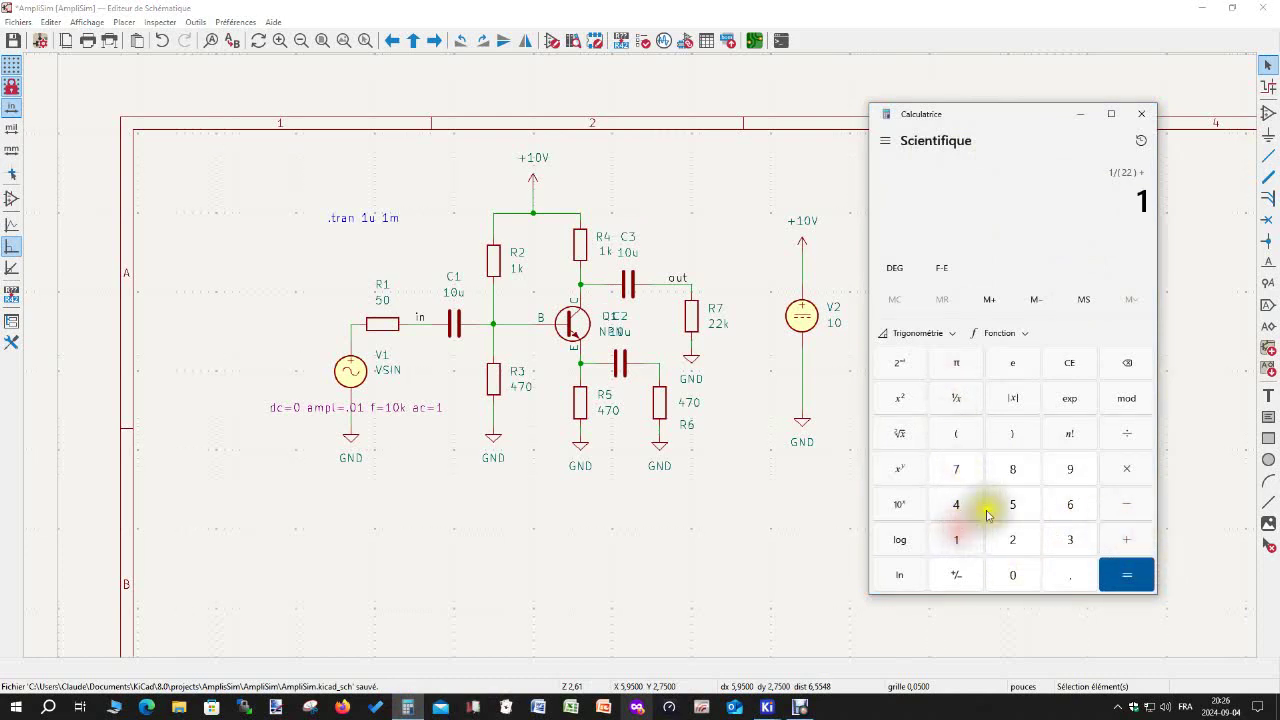
click(1121, 580)
click(956, 399)
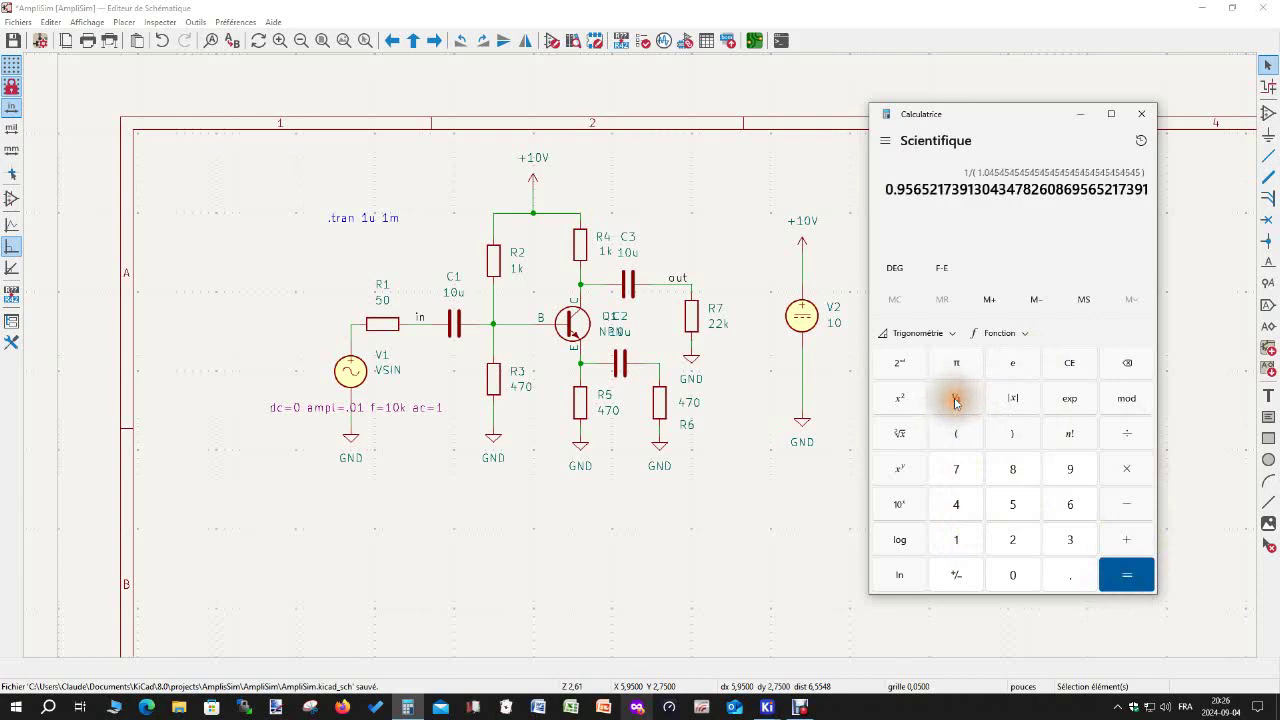
click(1122, 468)
click(956, 539)
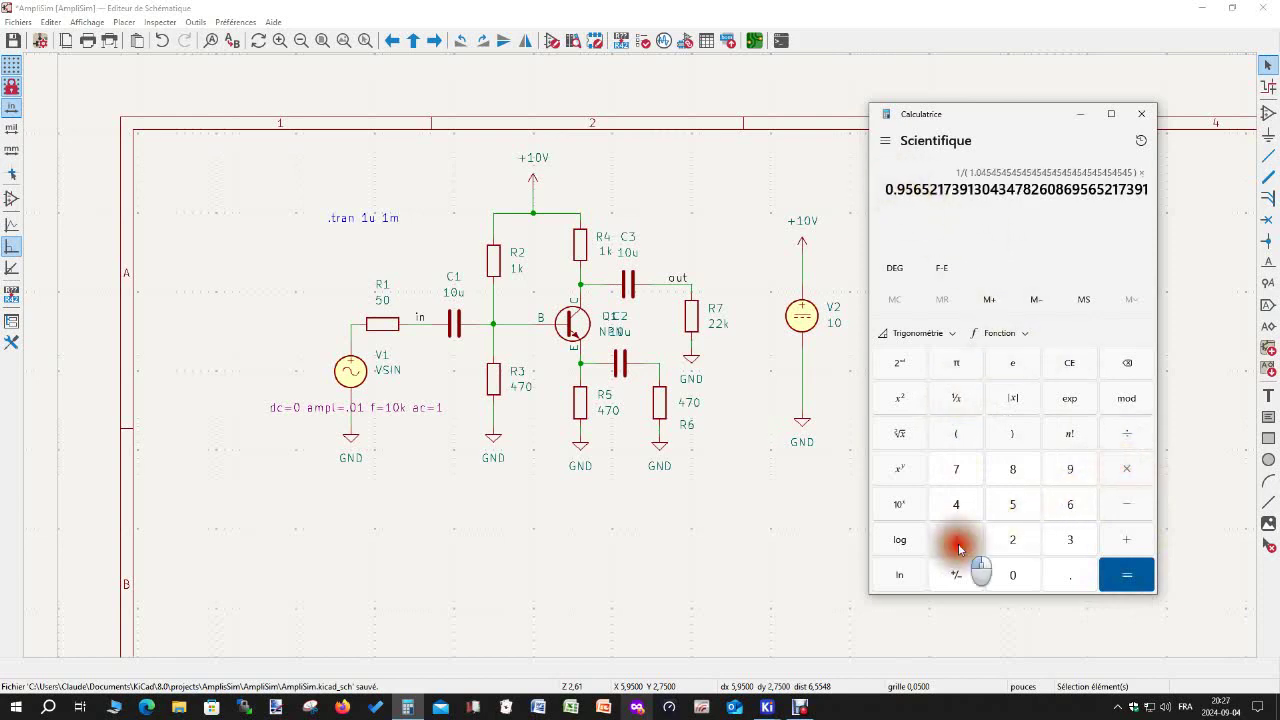
click(1072, 404)
click(1070, 539)
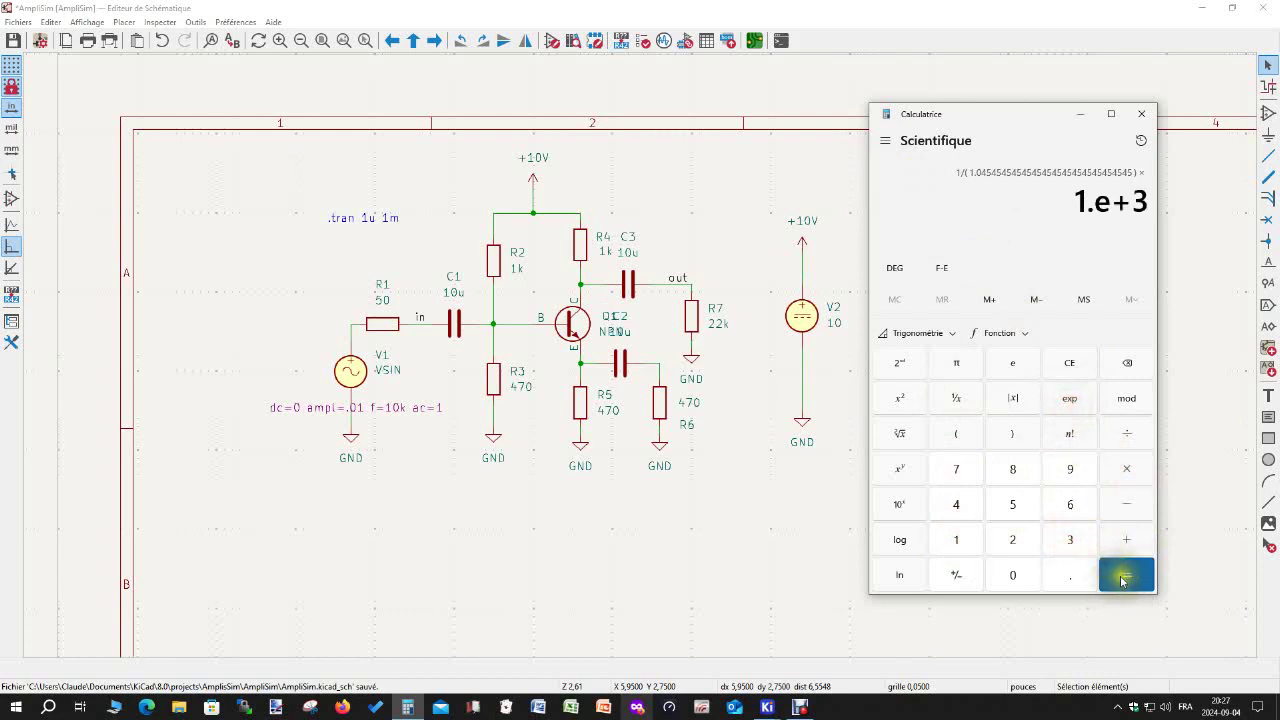
click(1124, 576)
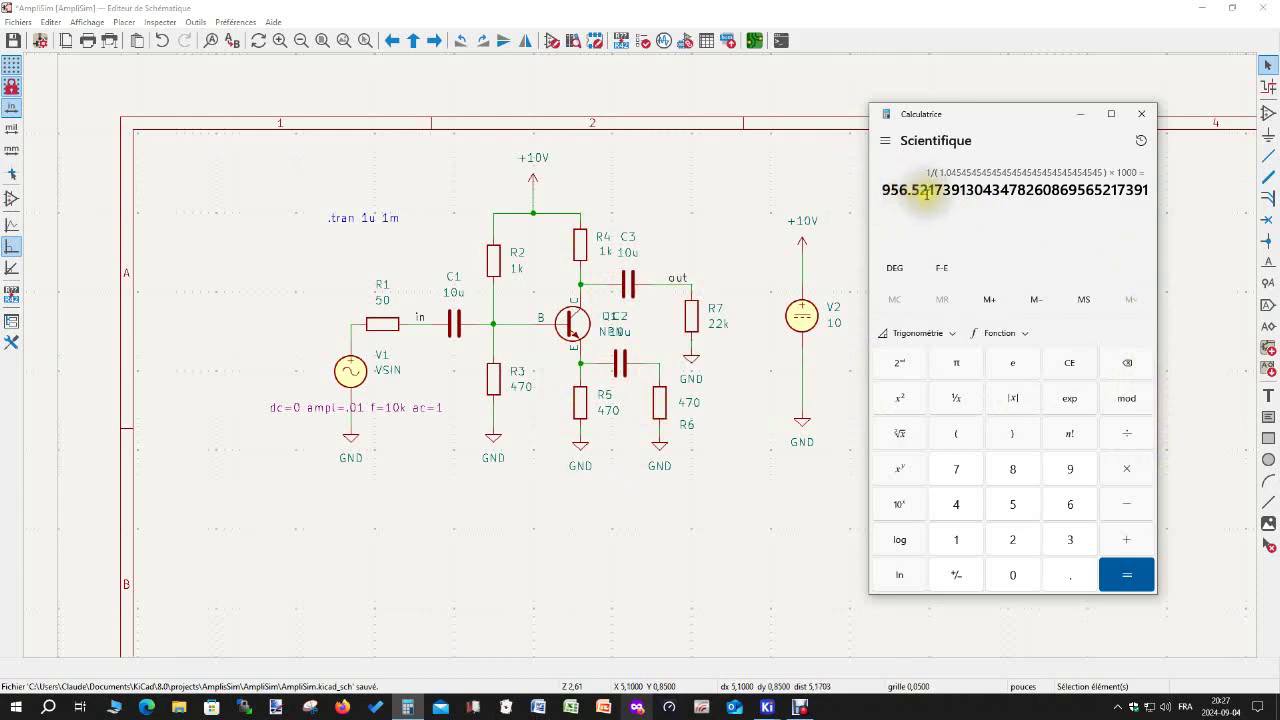
Divide the parallel resistance by 235 to get the theoretical gain, then close Calculator.
click(1141, 435)
click(1012, 539)
click(1068, 540)
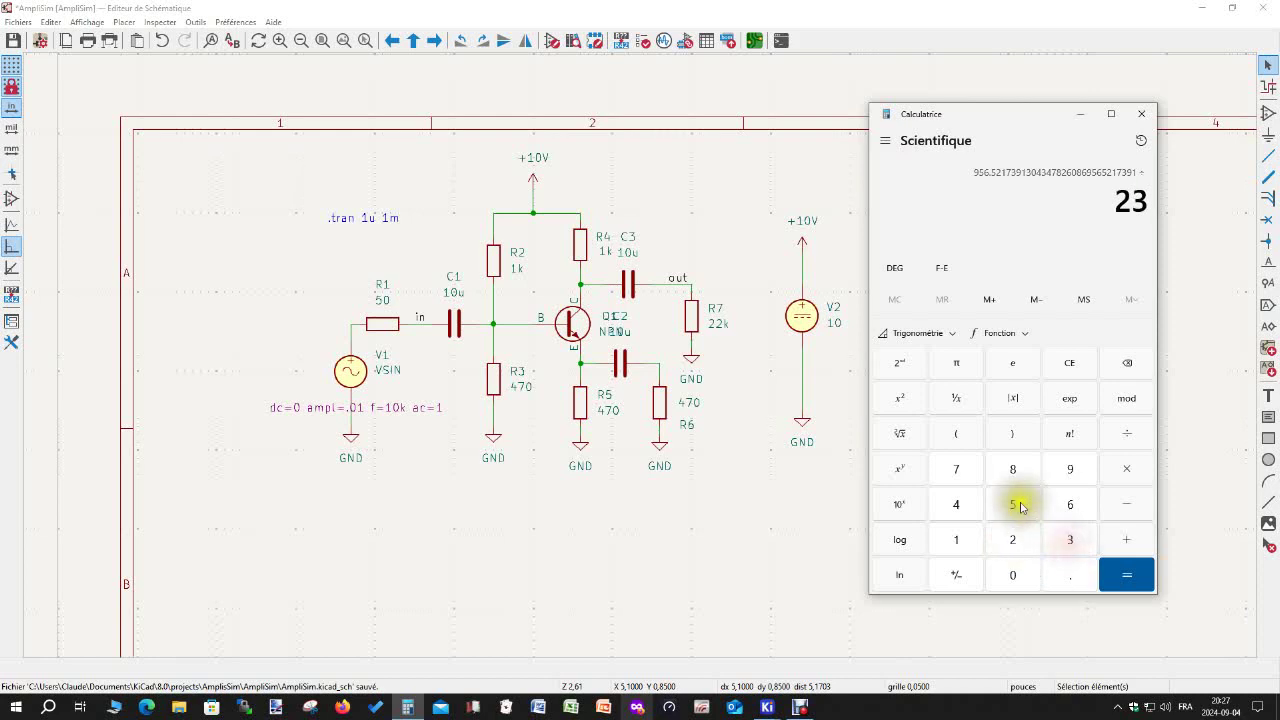
click(1126, 574)
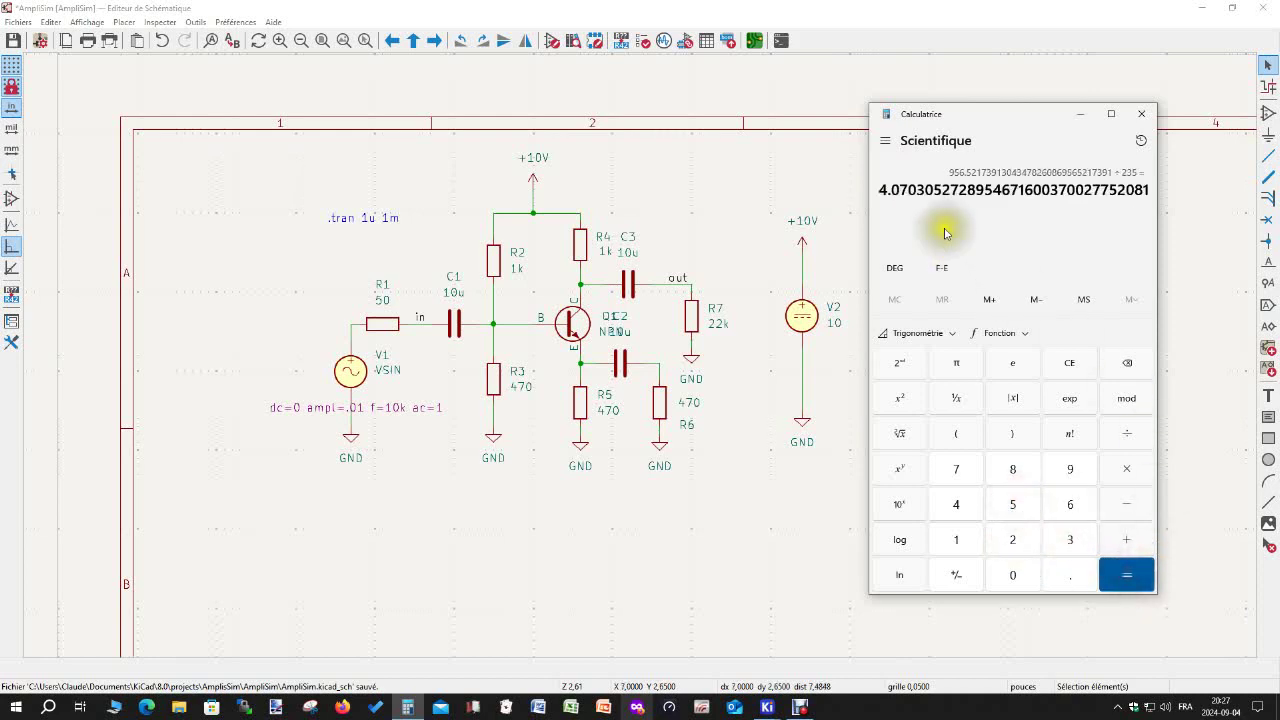
drag(986, 114, 992, 138)
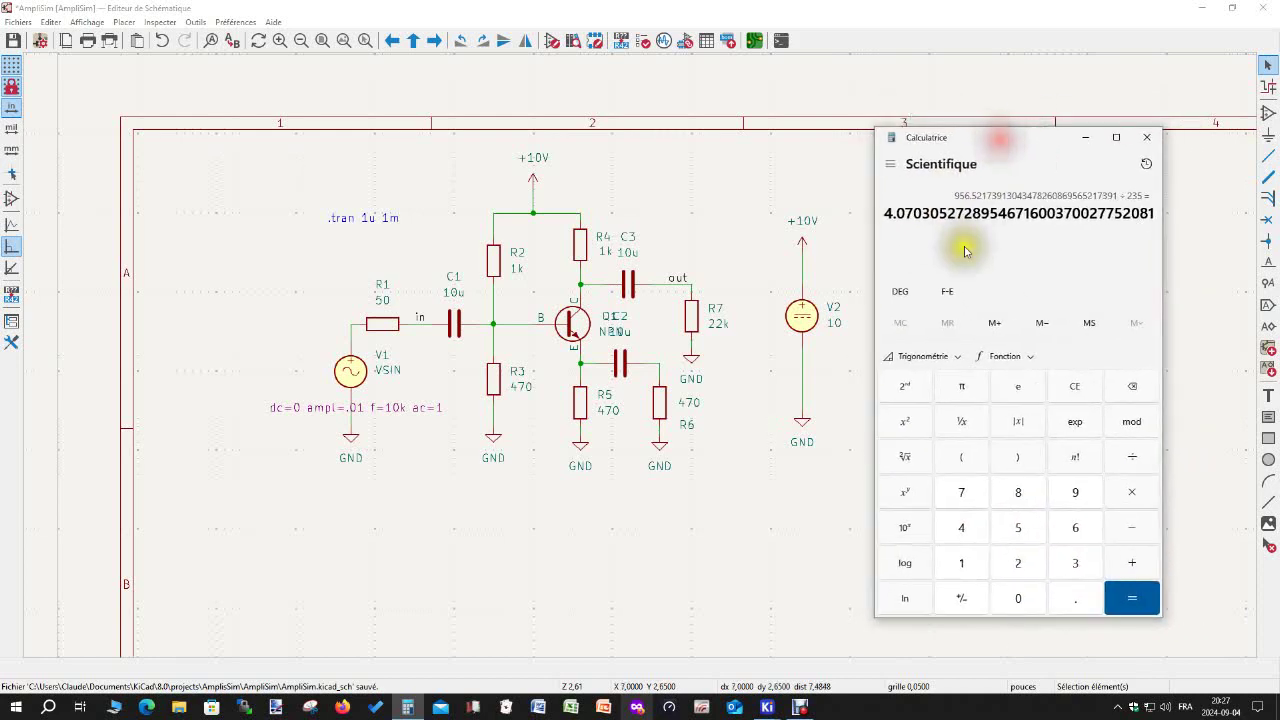
click(1149, 139)
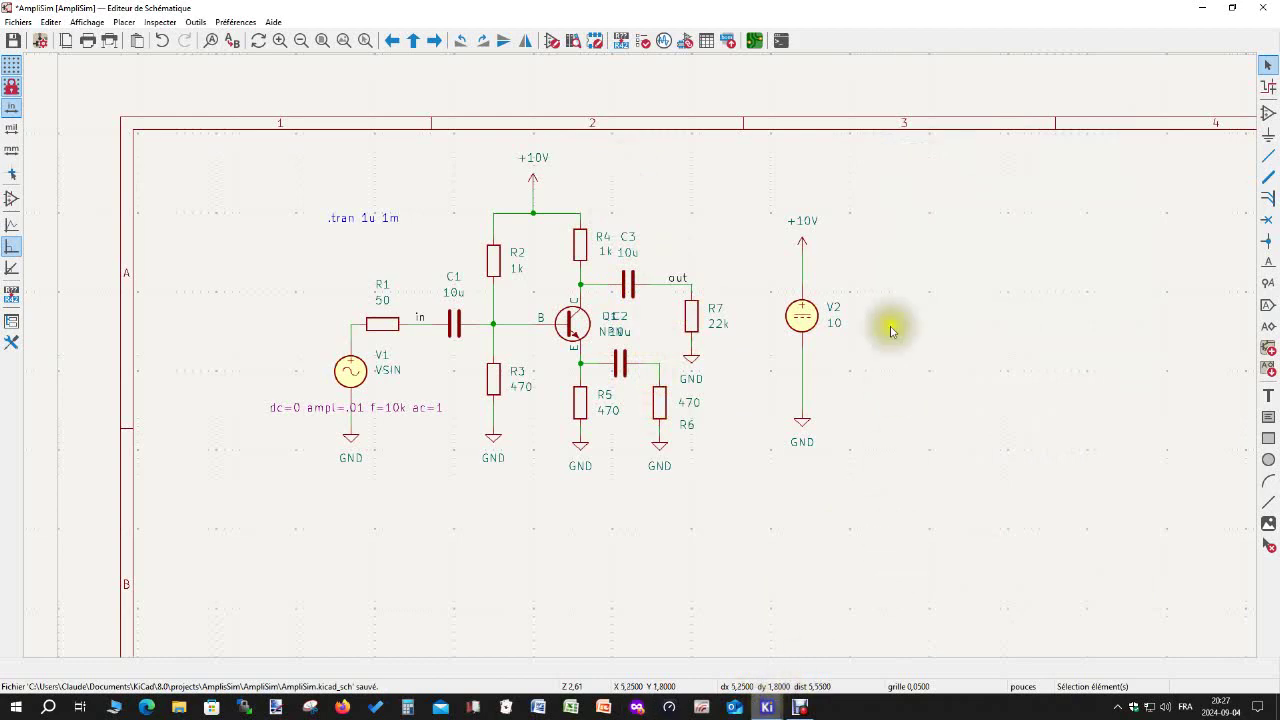
Return to the Spice simulator and enable cursor 1 on V(/in) and cursor 2 on V(/out).
click(665, 42)
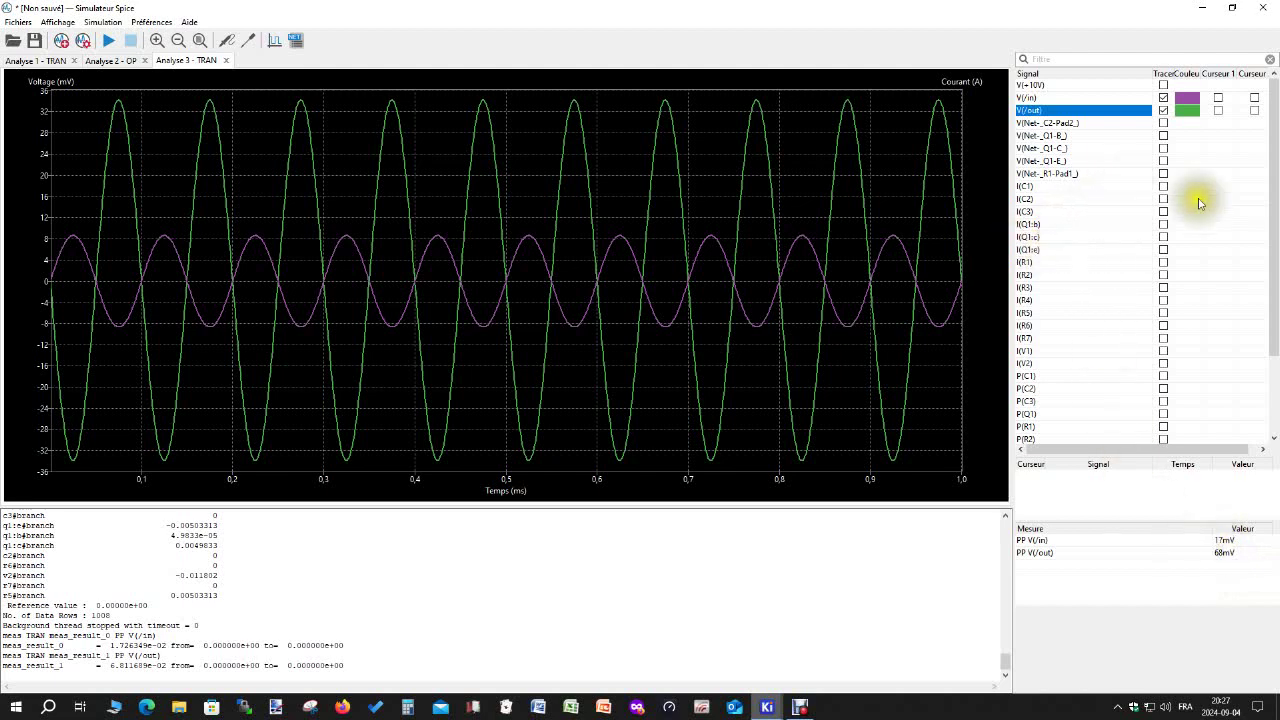
click(1218, 97)
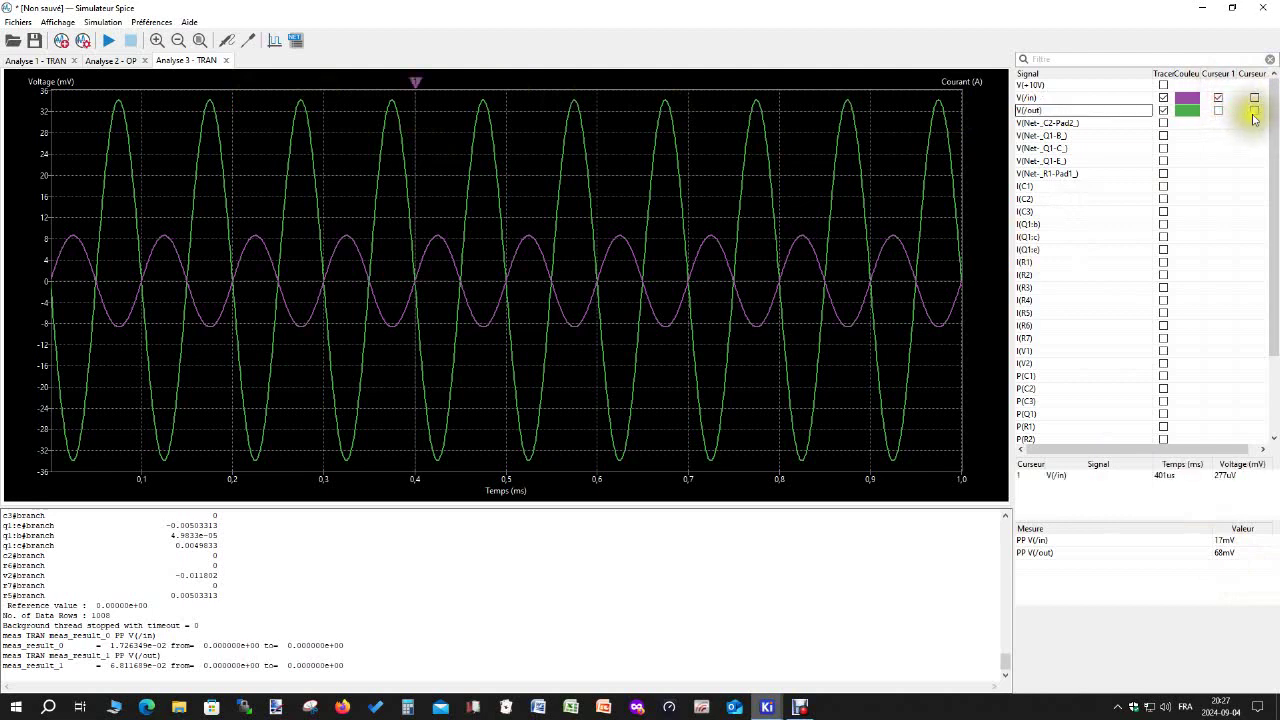
click(1254, 111)
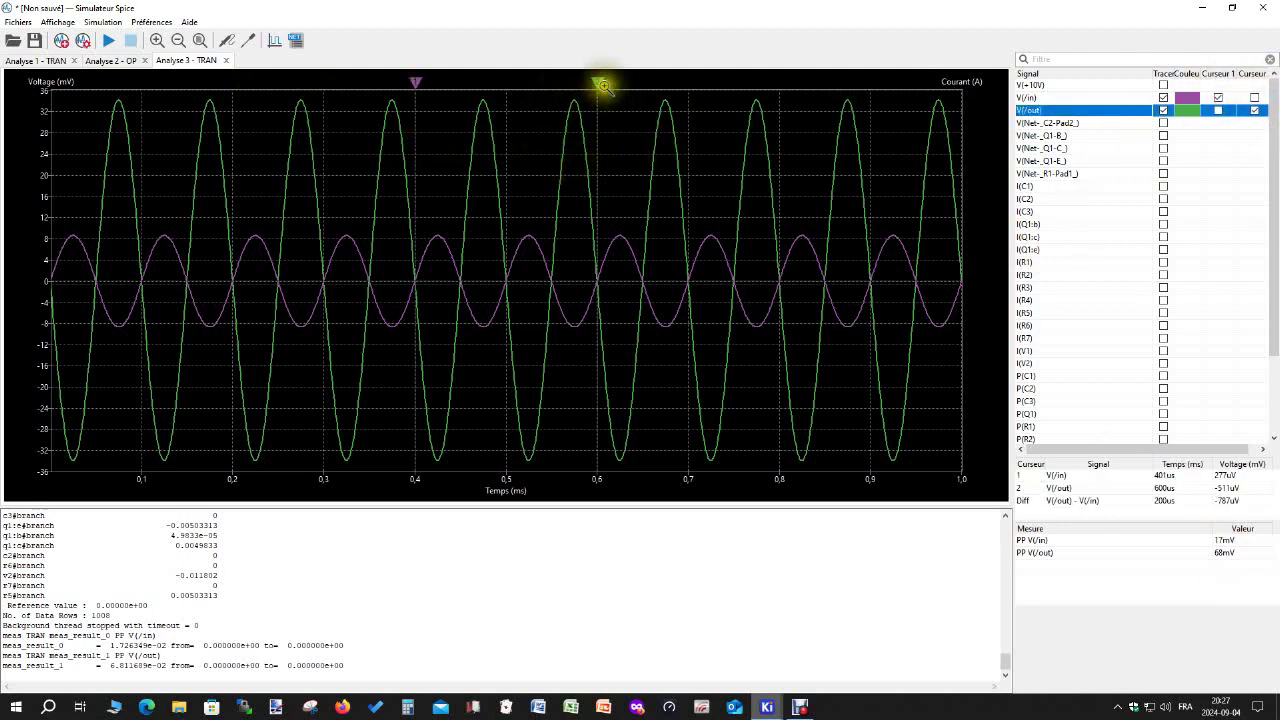
Move cursor 1 to about 458 µs and cursor 2 to about 710 µs, enlarging the cursor readout area.
mouse_move(645, 79)
mouse_down()
mouse_move(849, 86)
mouse_move(789, 106)
mouse_move(574, 108)
mouse_move(615, 106)
mouse_up()
mouse_move(416, 81)
mouse_down()
mouse_move(309, 80)
mouse_move(468, 91)
mouse_up()
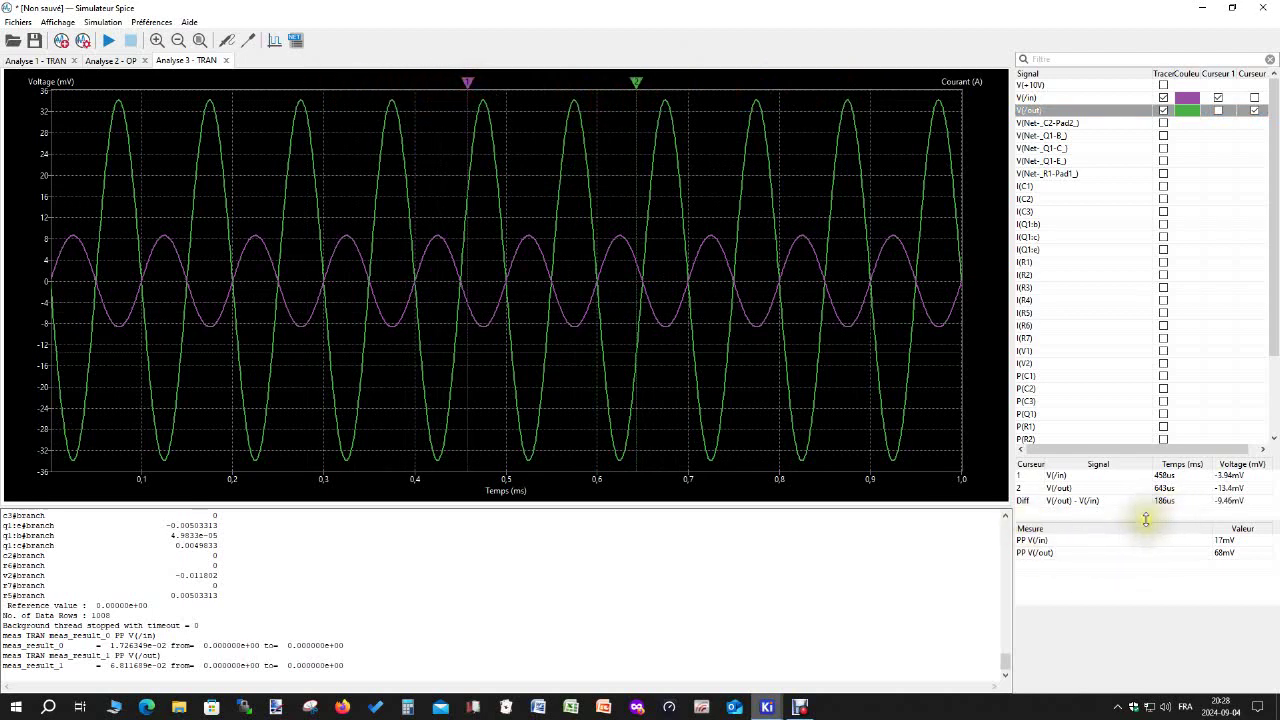
drag(1146, 520, 1146, 550)
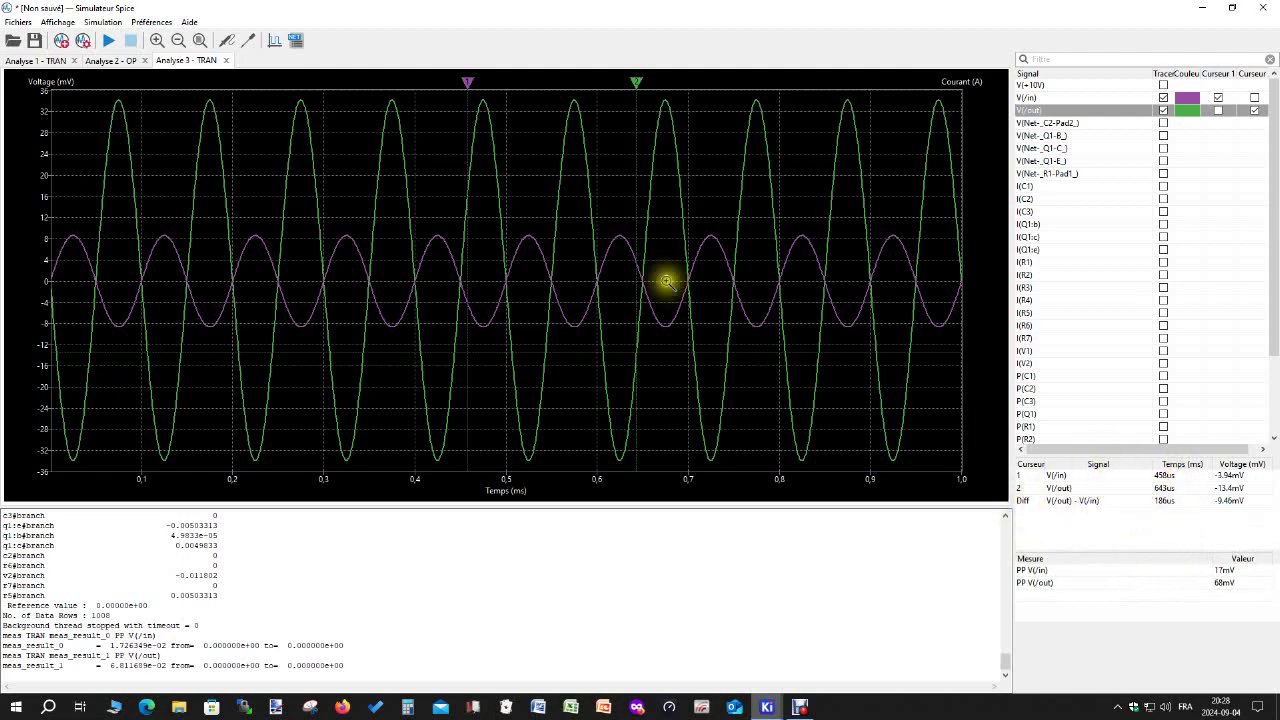
drag(637, 81, 697, 81)
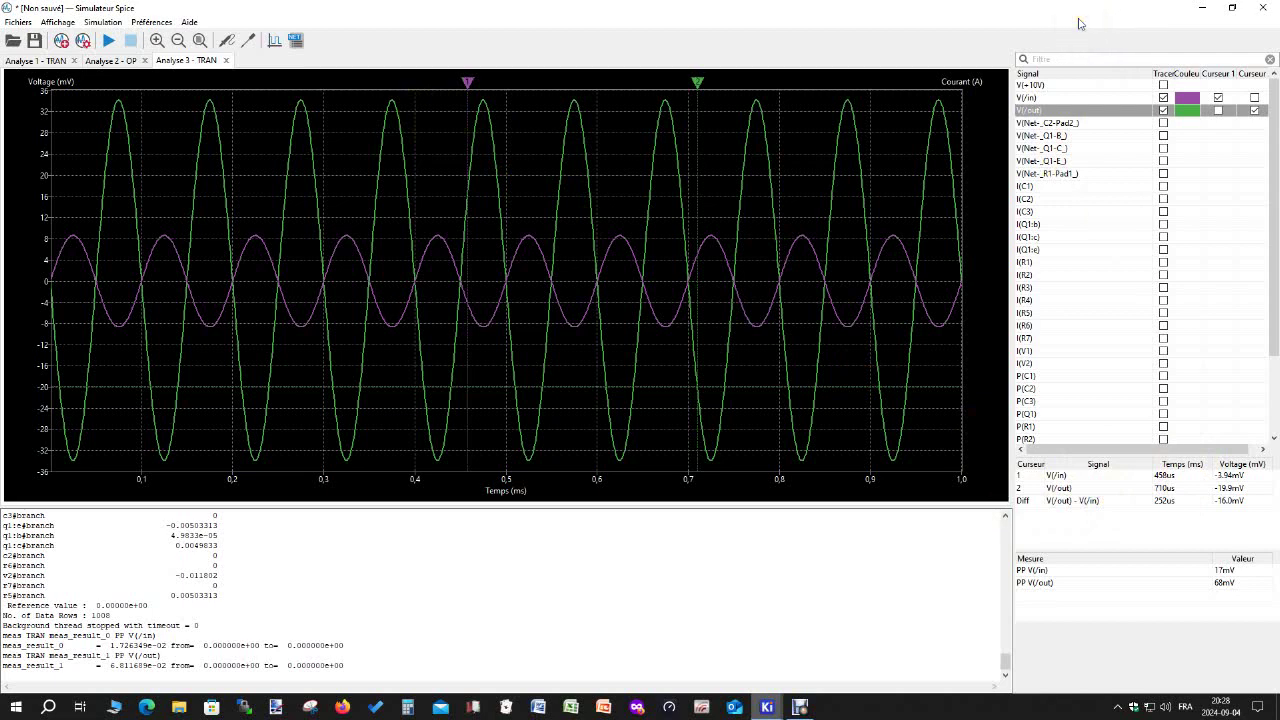
right_click(1090, 111)
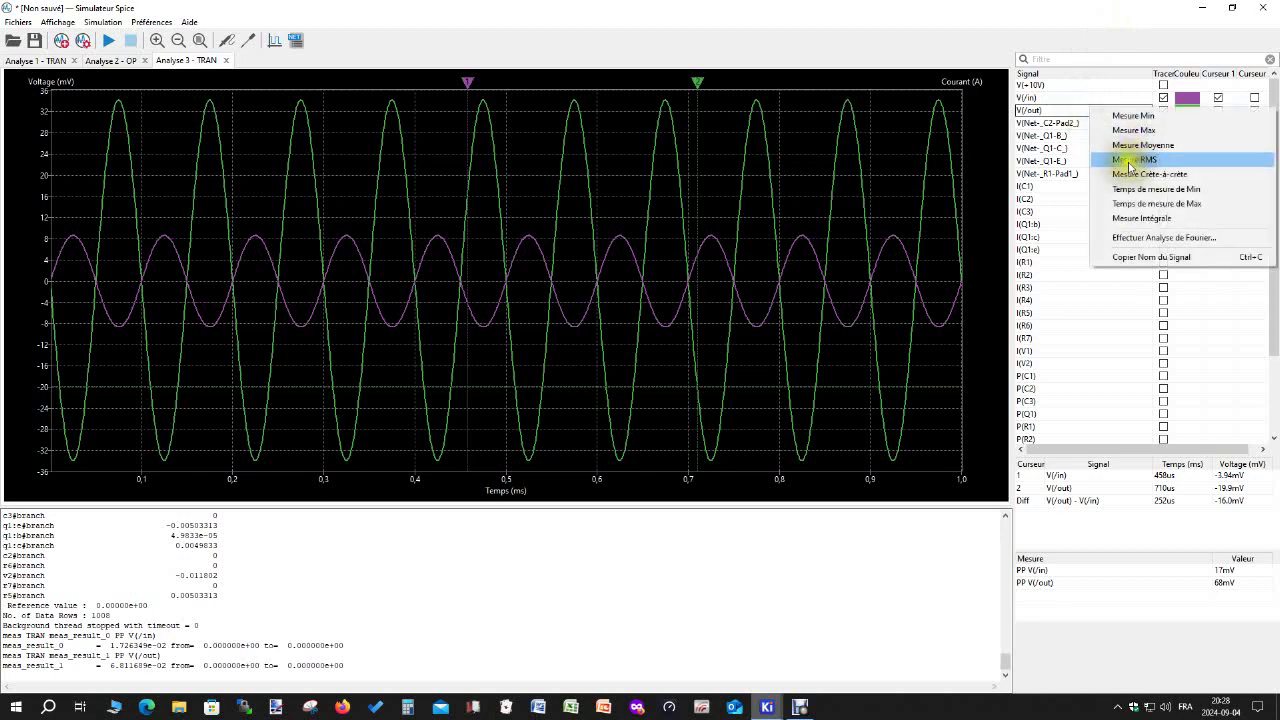
click(1077, 21)
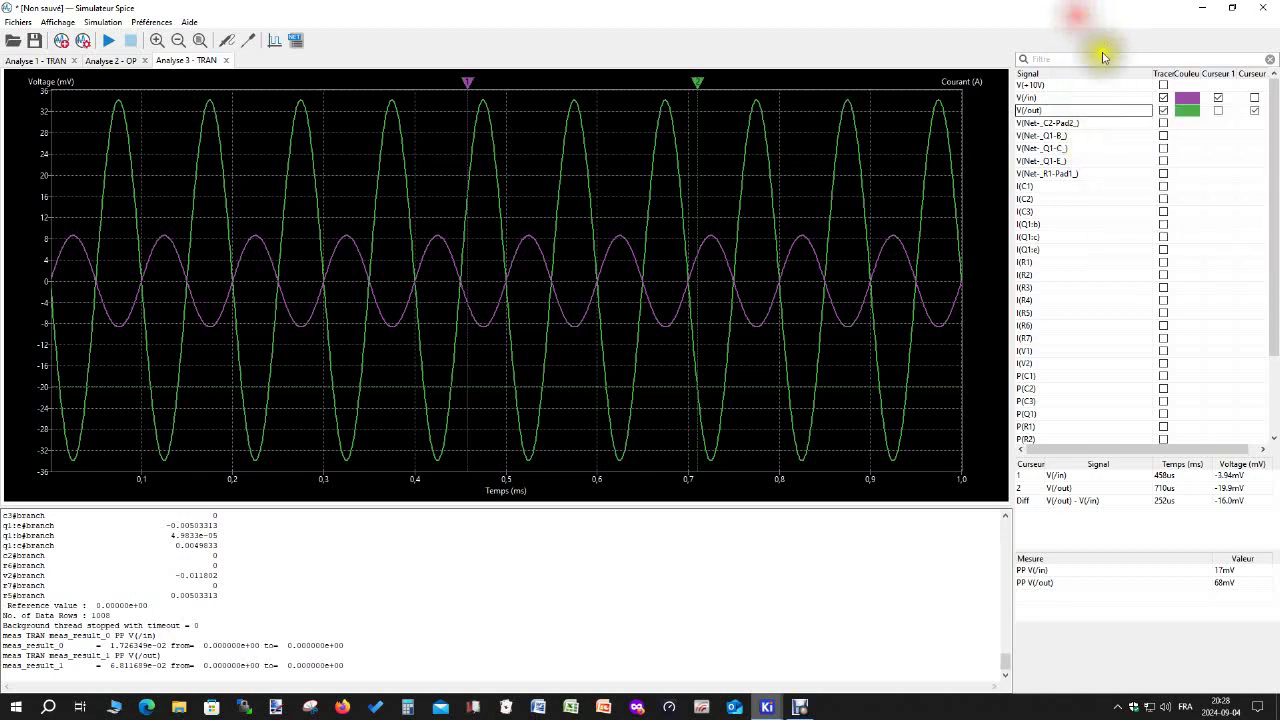
right_click(1098, 112)
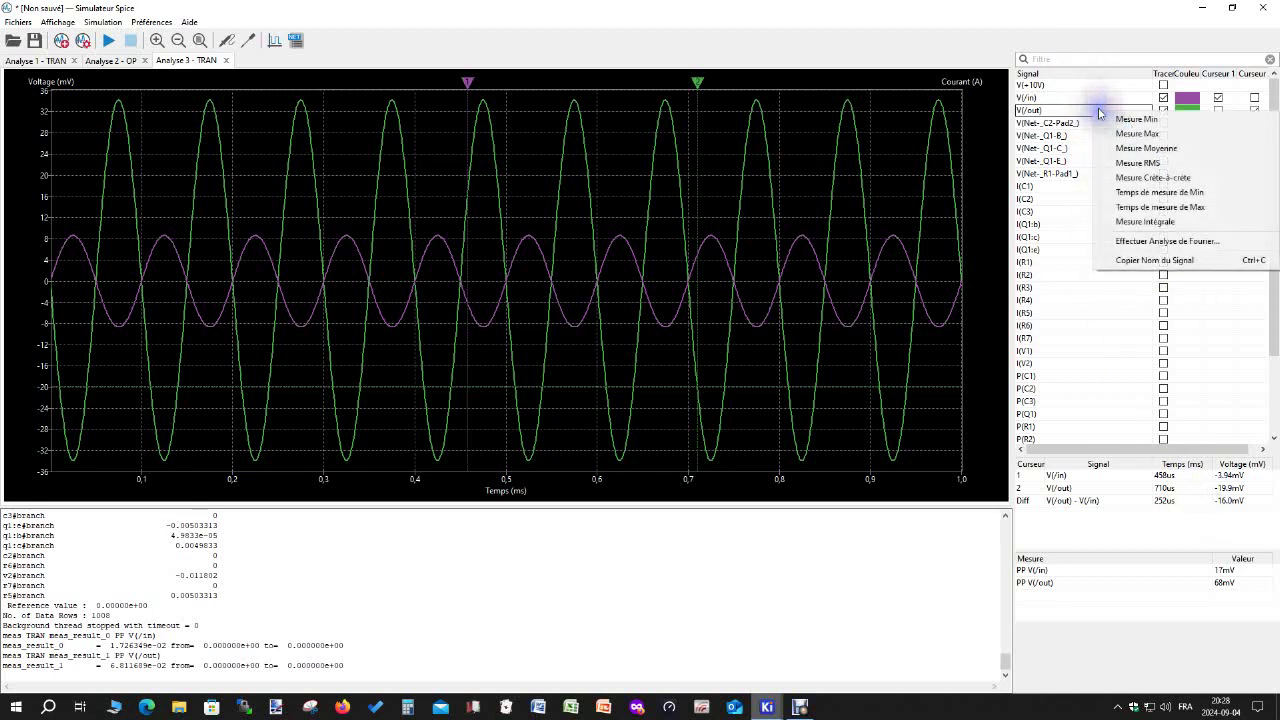
click(1142, 177)
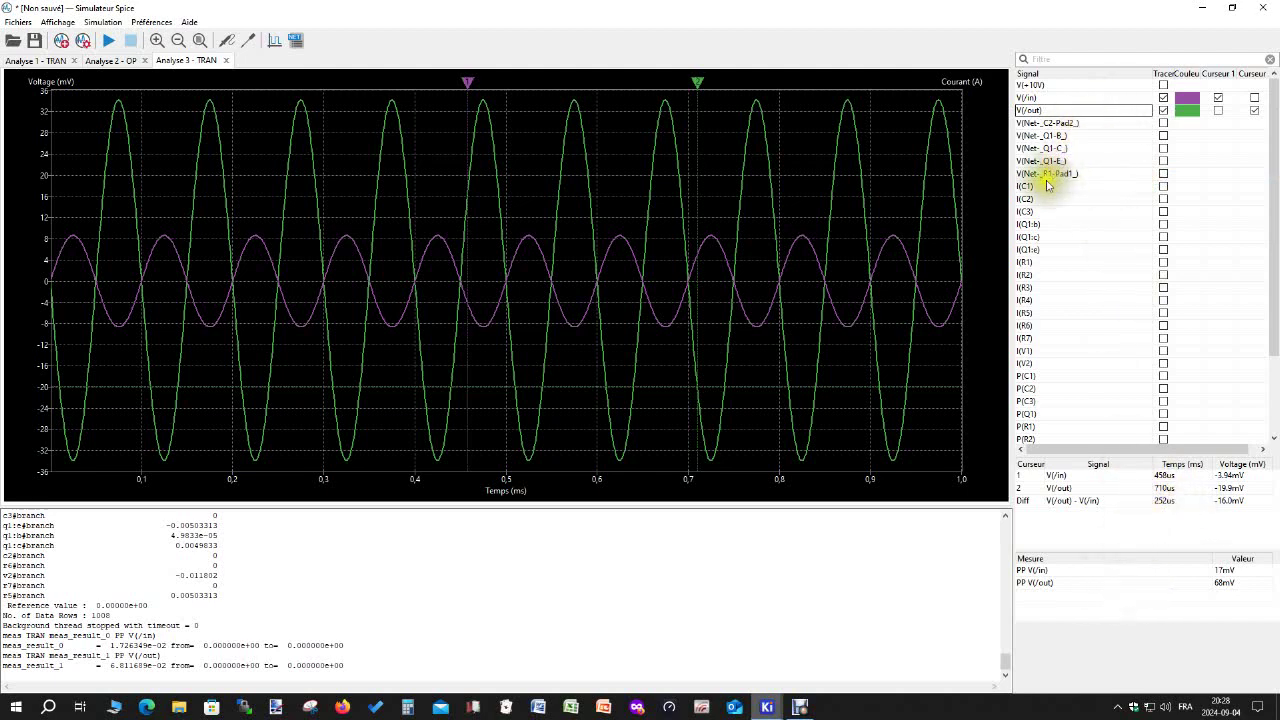
Add a peak-to-peak measurement of V(Net-_C2-Pad2_) to the transient analysis measurements.
click(1102, 121)
right_click(1102, 121)
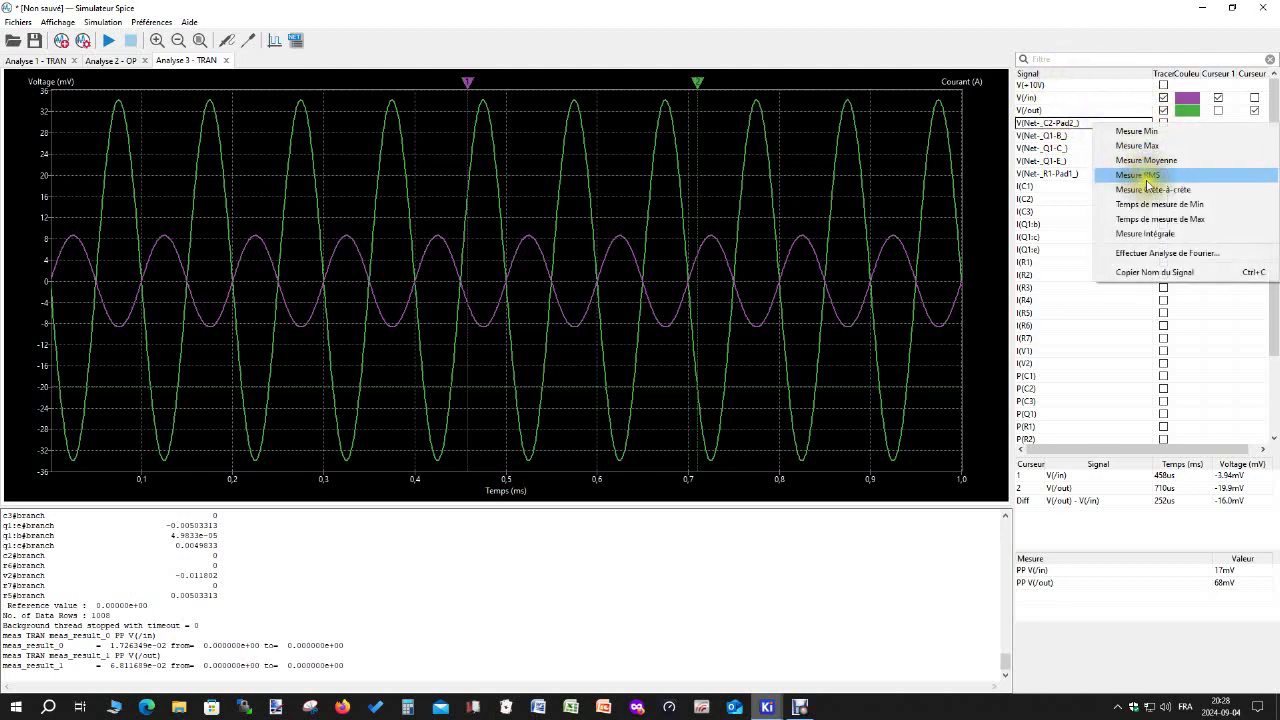
click(1148, 190)
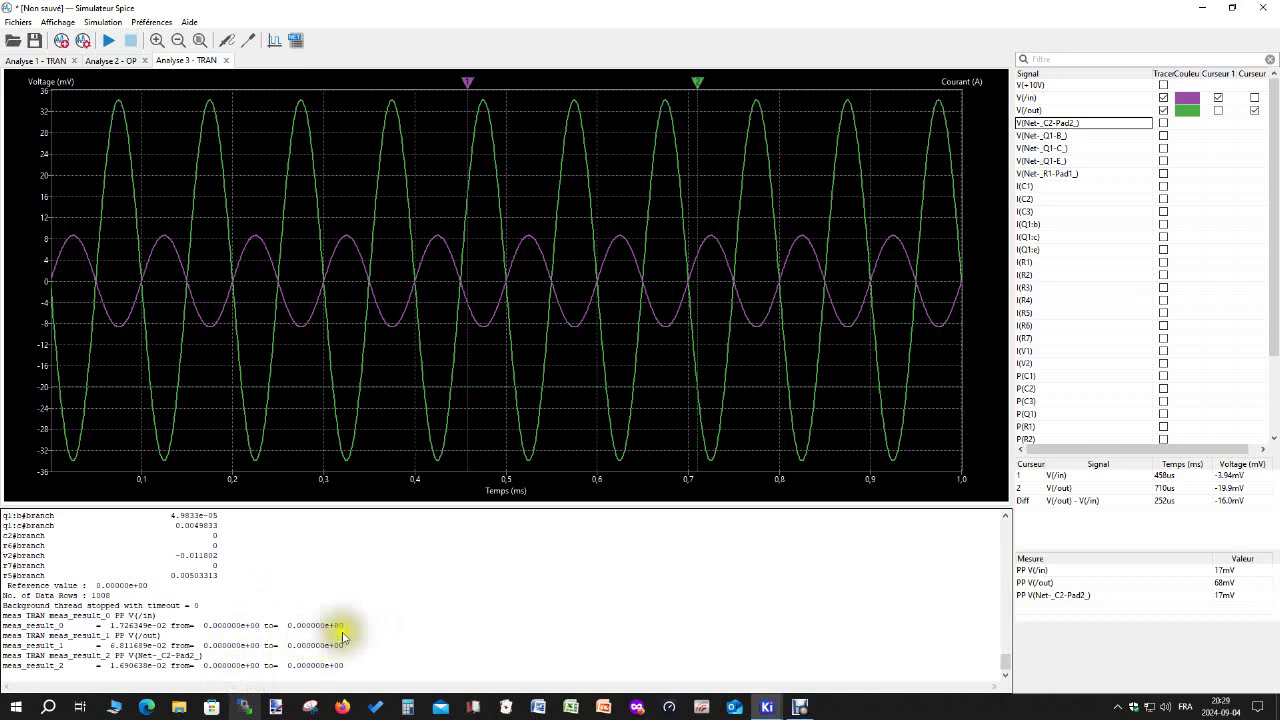
click(401, 623)
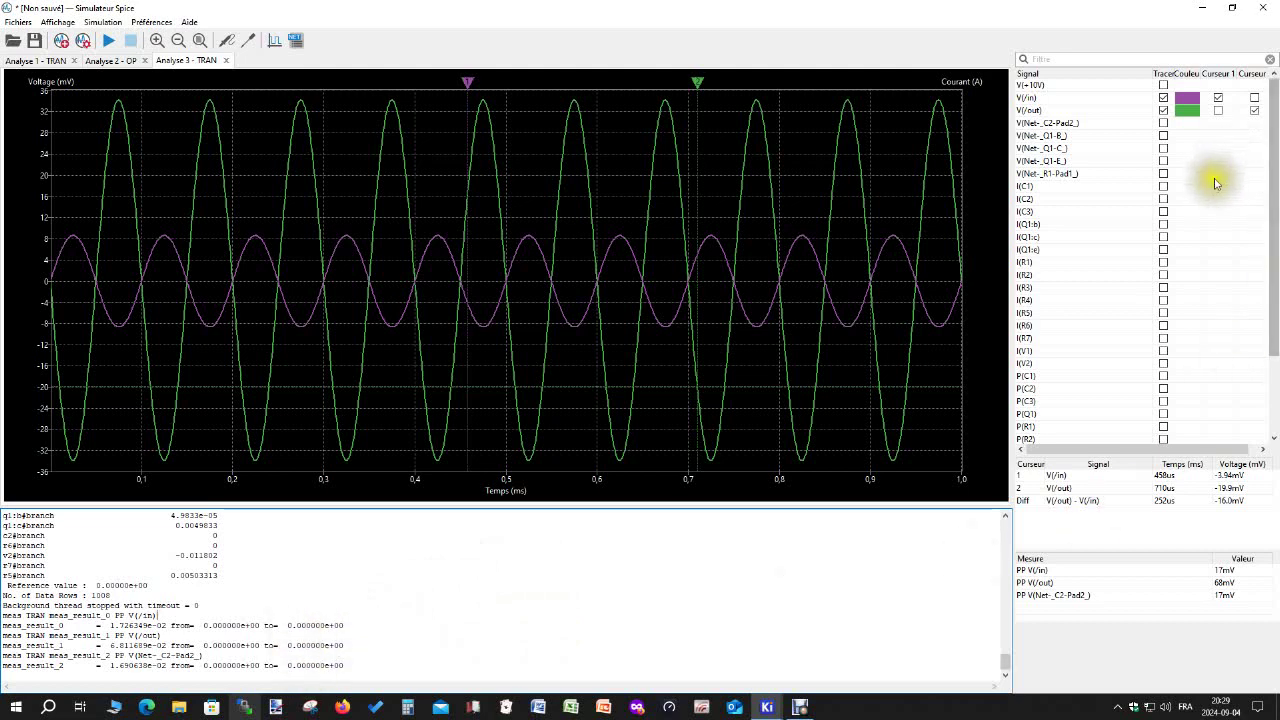
Add an RMS measurement of V(Net-_C2-Pad2_) and enlarge the measurement list to show its entry.
click(1097, 124)
right_click(1097, 124)
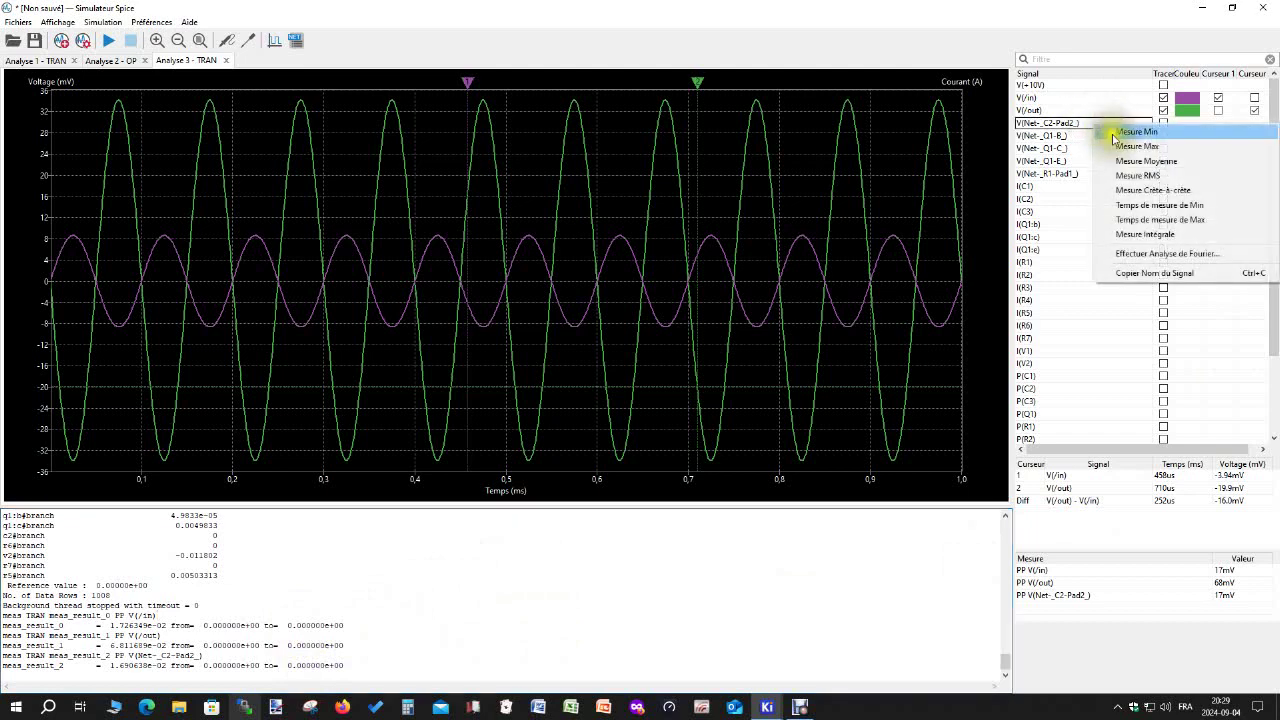
click(1138, 176)
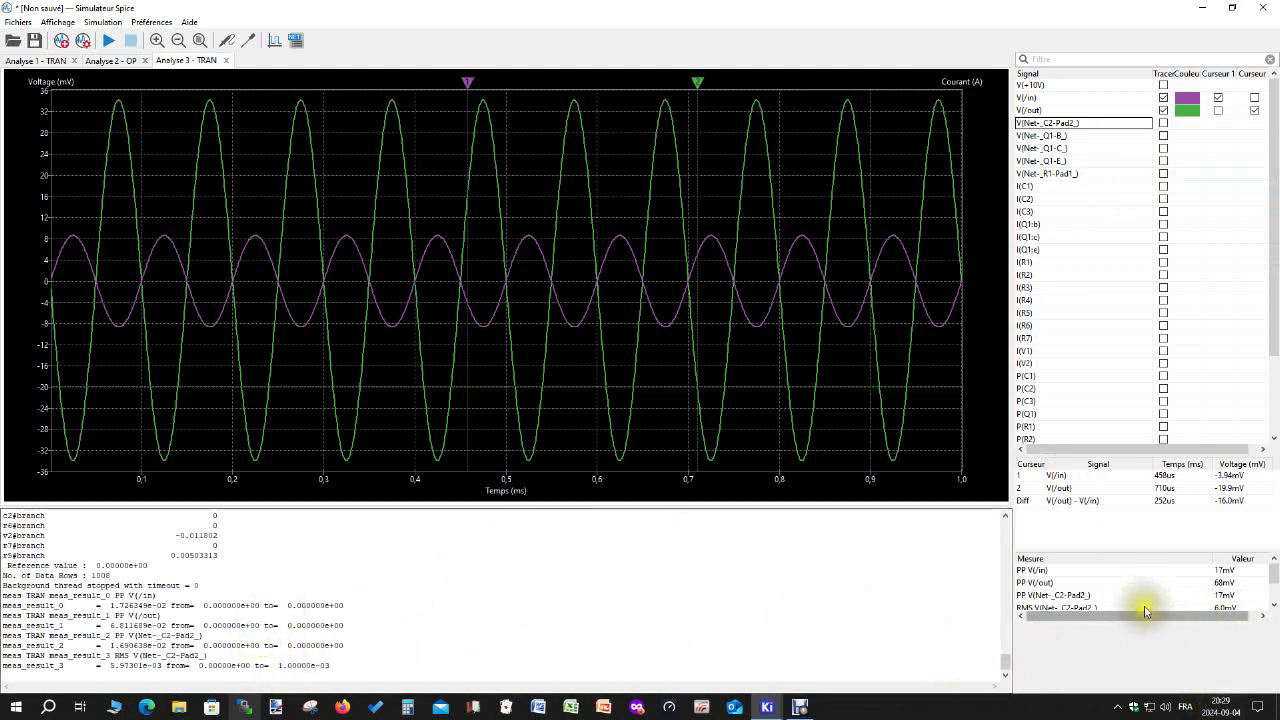
mouse_move(1148, 621)
mouse_down()
mouse_move(1145, 696)
mouse_move(1150, 643)
mouse_up()
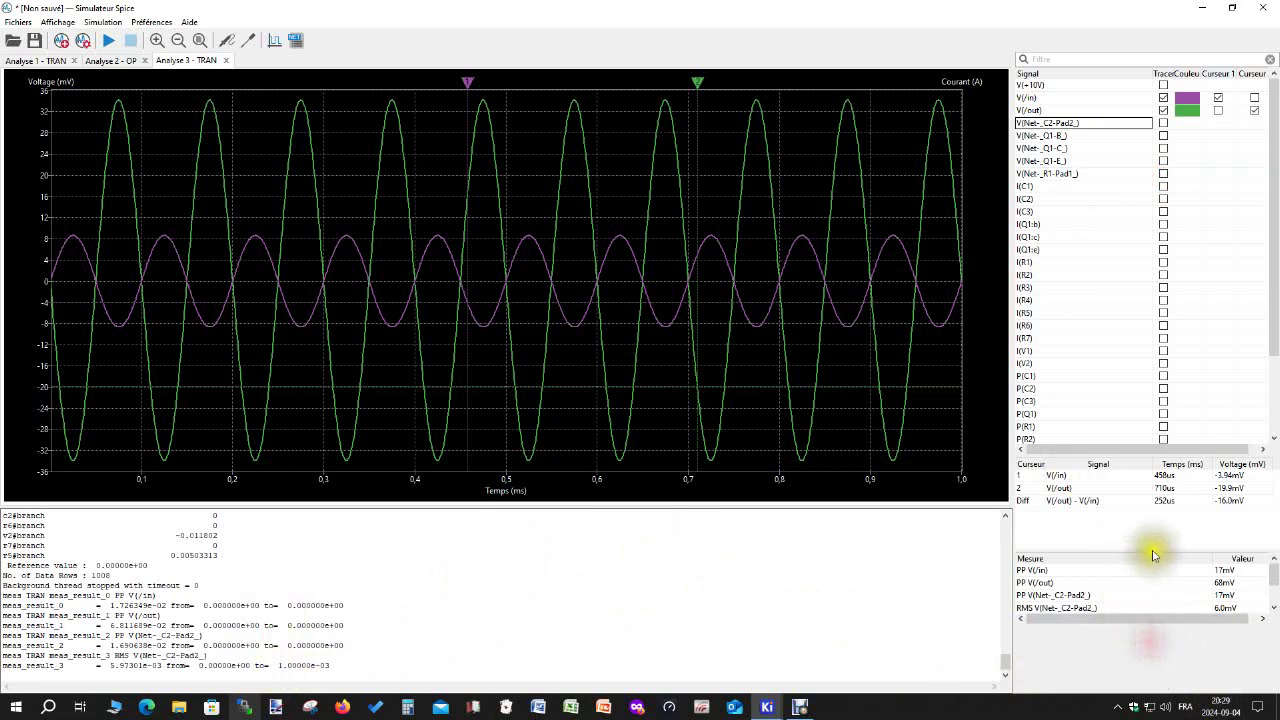
drag(1148, 549, 1149, 544)
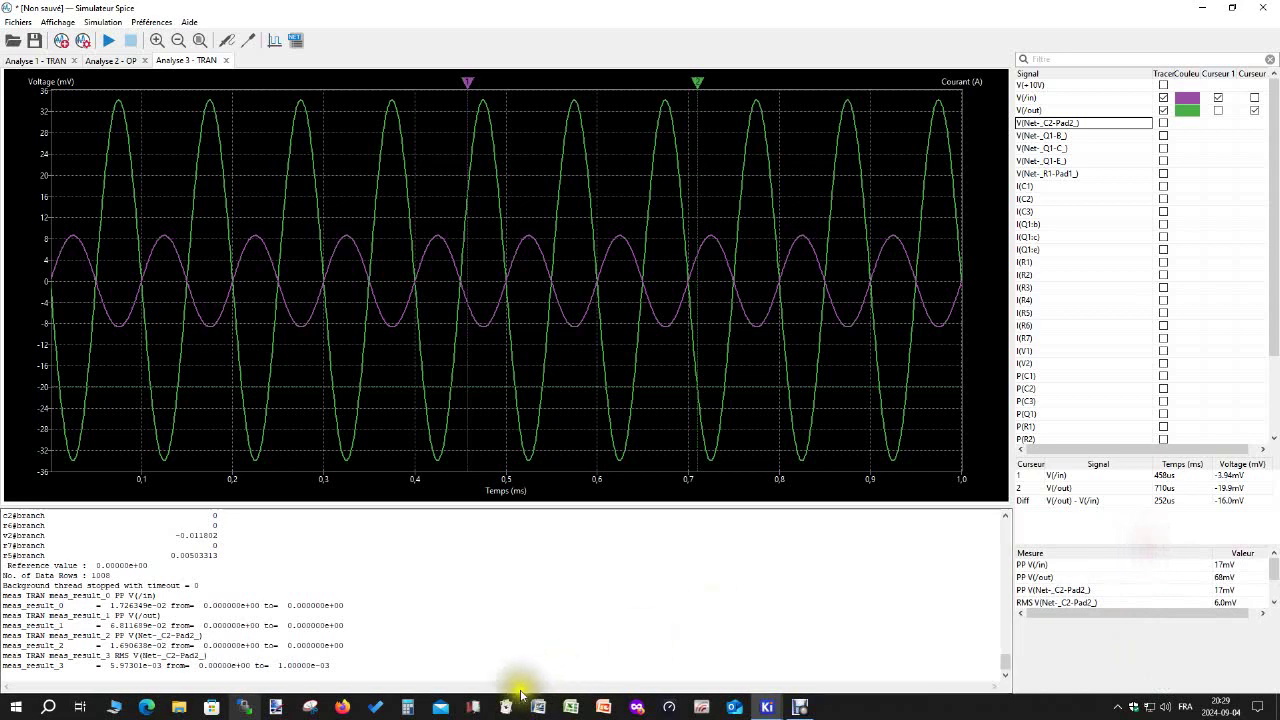
click(231, 671)
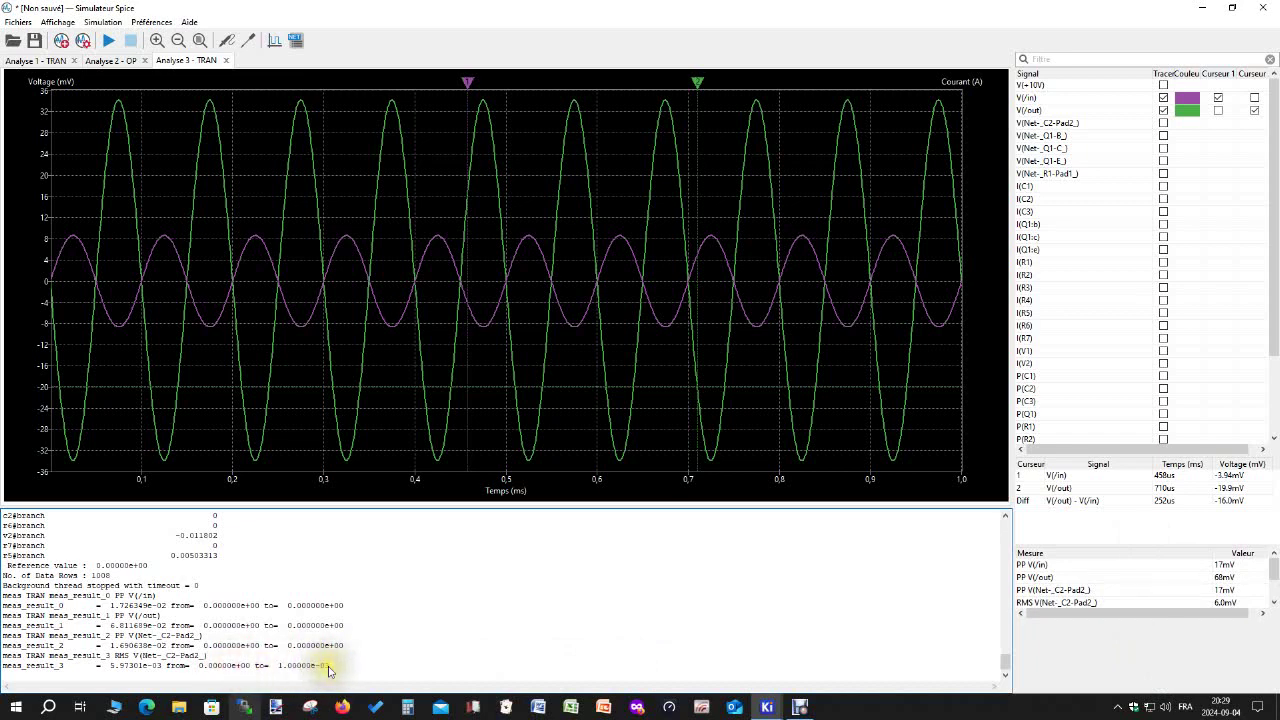
click(451, 671)
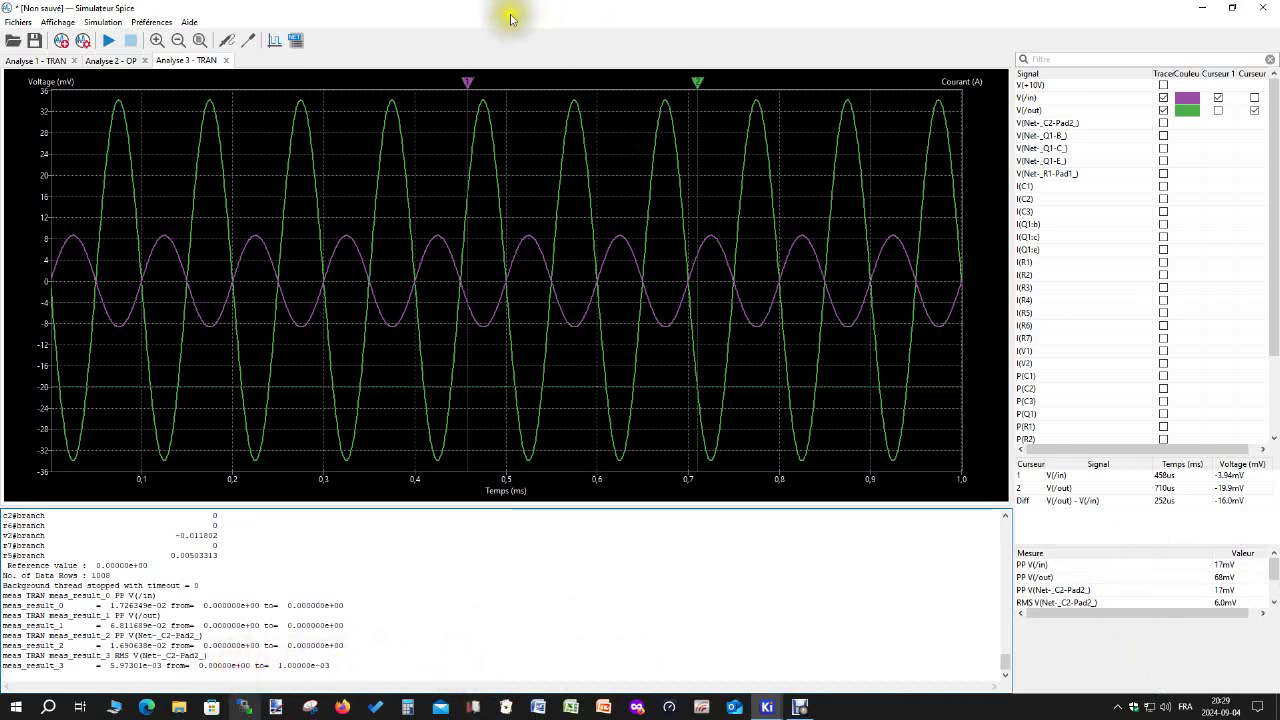
Move cursor 1 on V(/in) to about 409 µs and cursor 2 on V(/out) to about 676 µs.
mouse_move(465, 82)
mouse_down()
mouse_move(386, 94)
mouse_move(487, 118)
mouse_up()
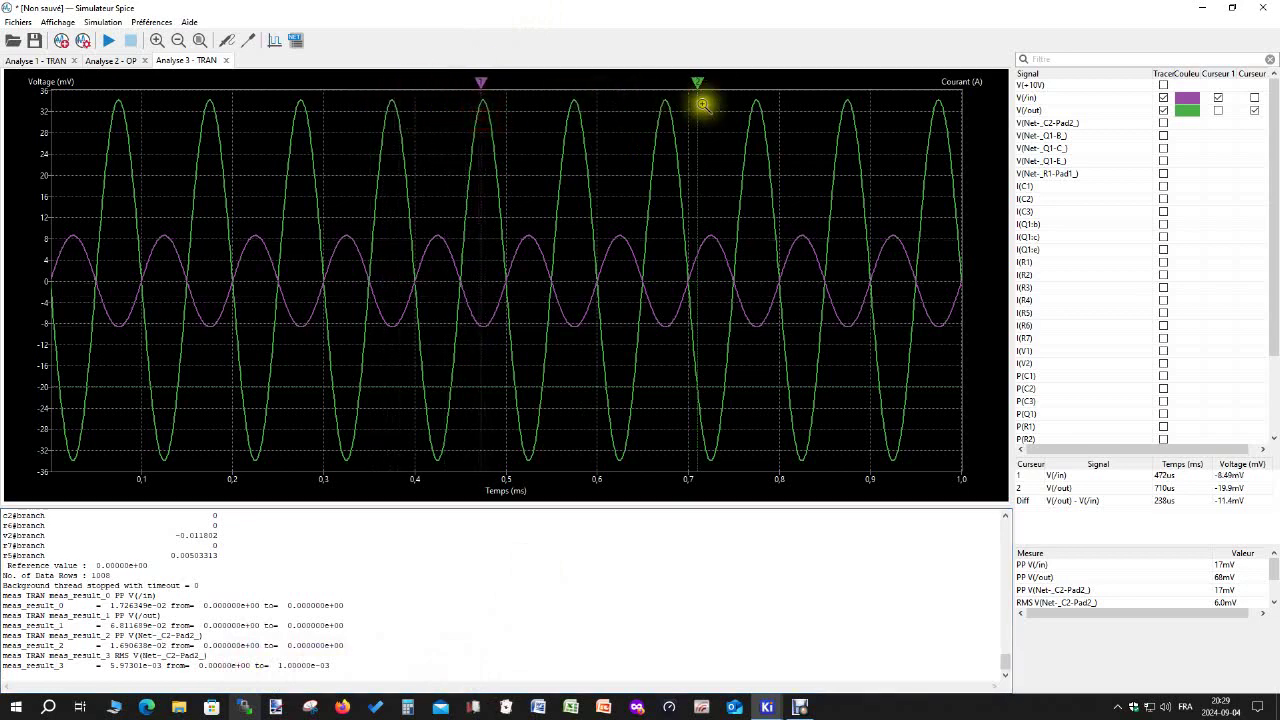
mouse_move(697, 82)
mouse_down()
mouse_move(640, 105)
mouse_move(664, 108)
mouse_up()
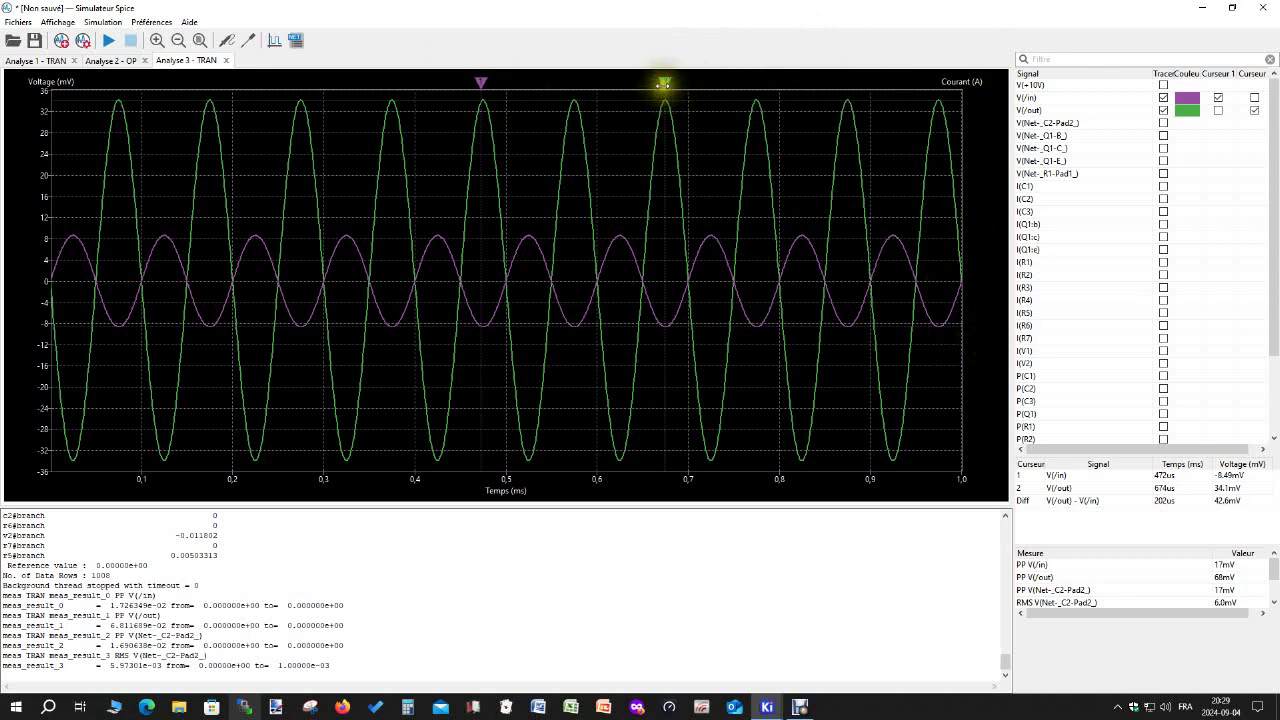
mouse_move(664, 83)
mouse_down()
mouse_move(754, 106)
mouse_move(663, 112)
mouse_up()
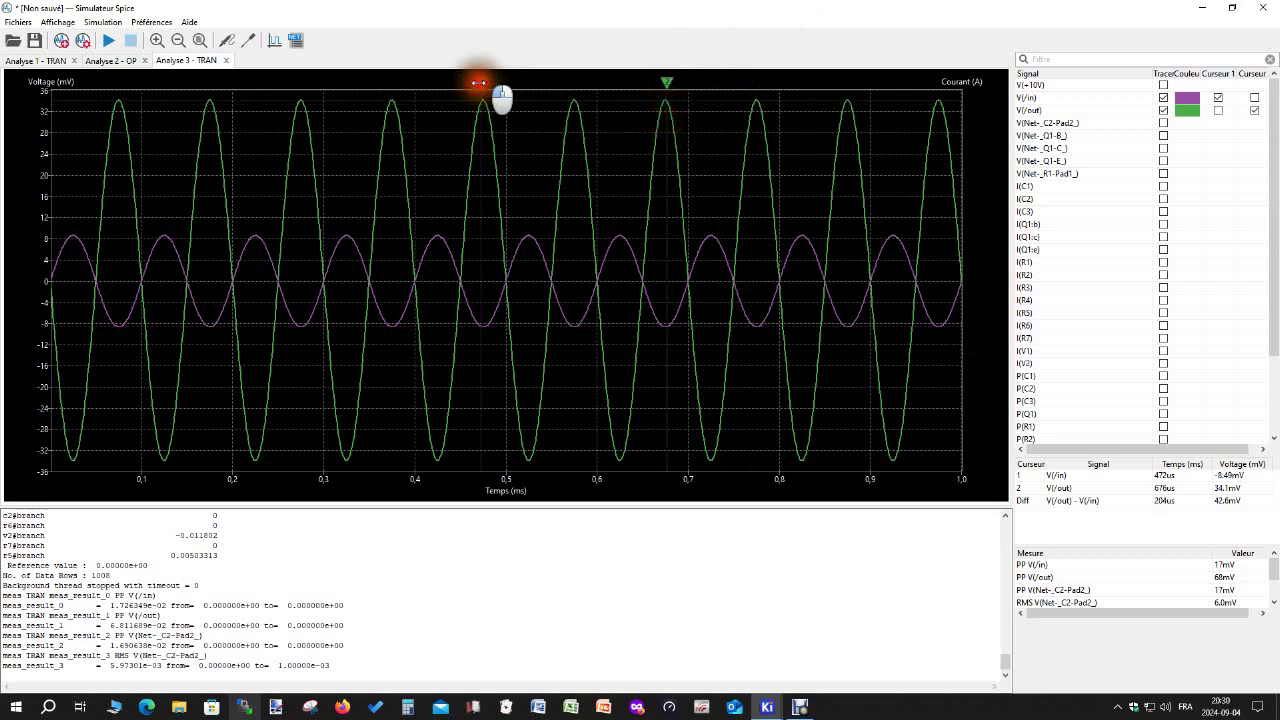
drag(479, 82, 421, 121)
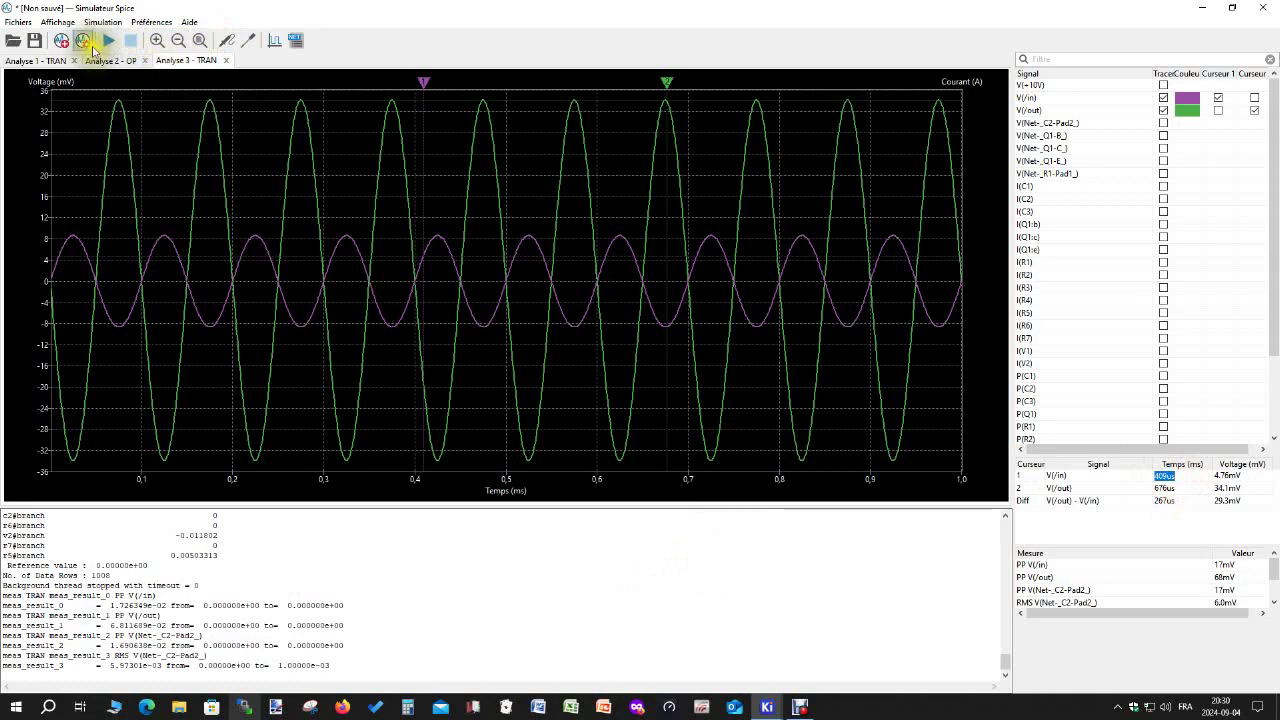
Set the transient analysis final time to 676u and initial time to 409u, and rerun the simulation.
click(84, 40)
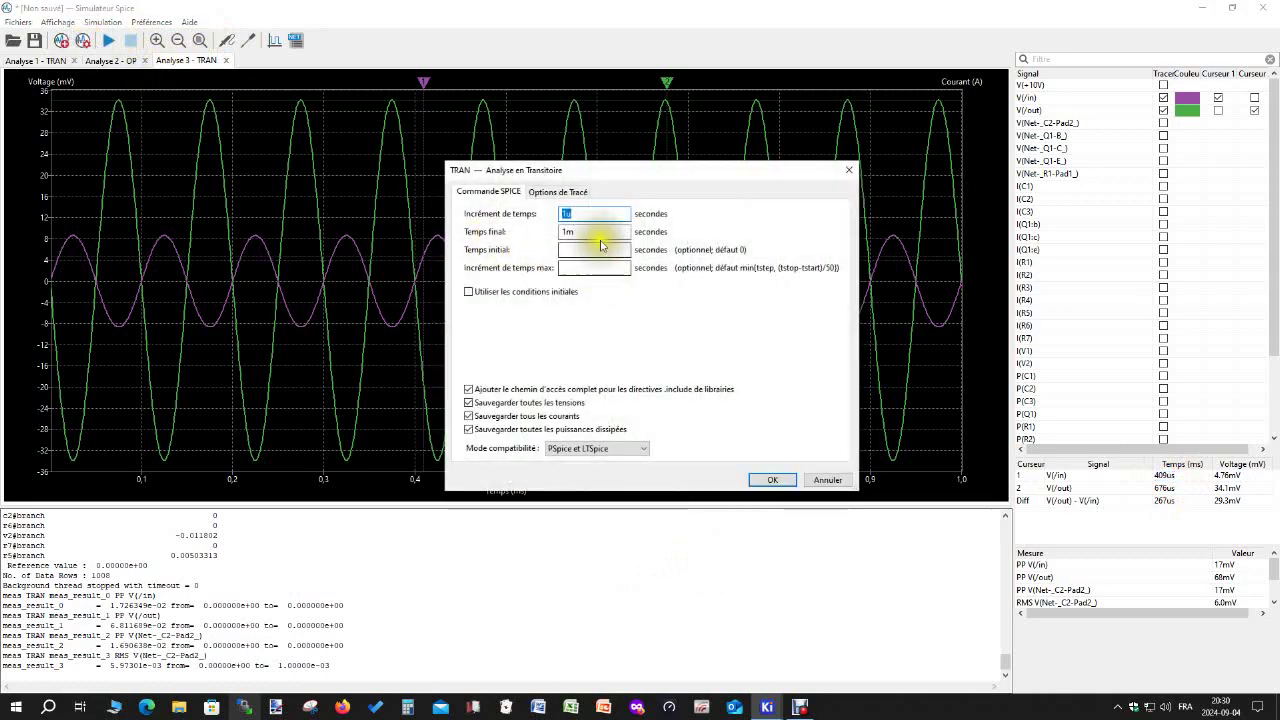
drag(603, 183, 622, 253)
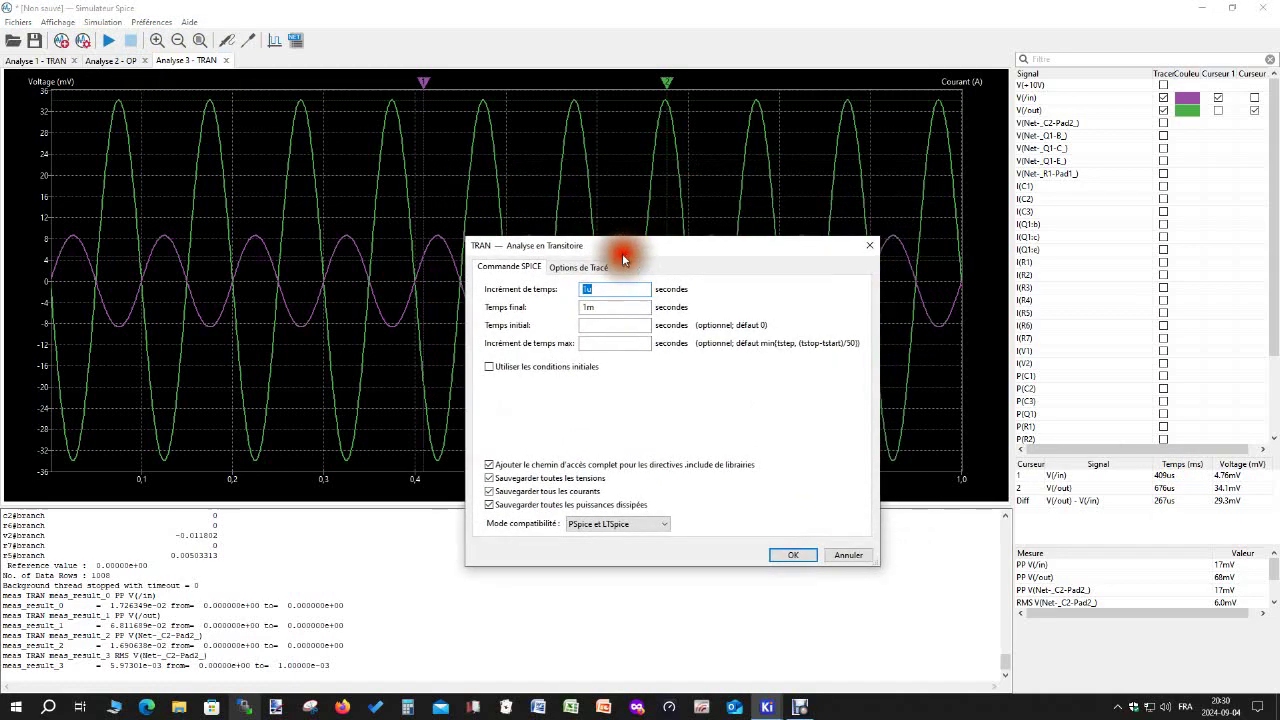
double_click(588, 307)
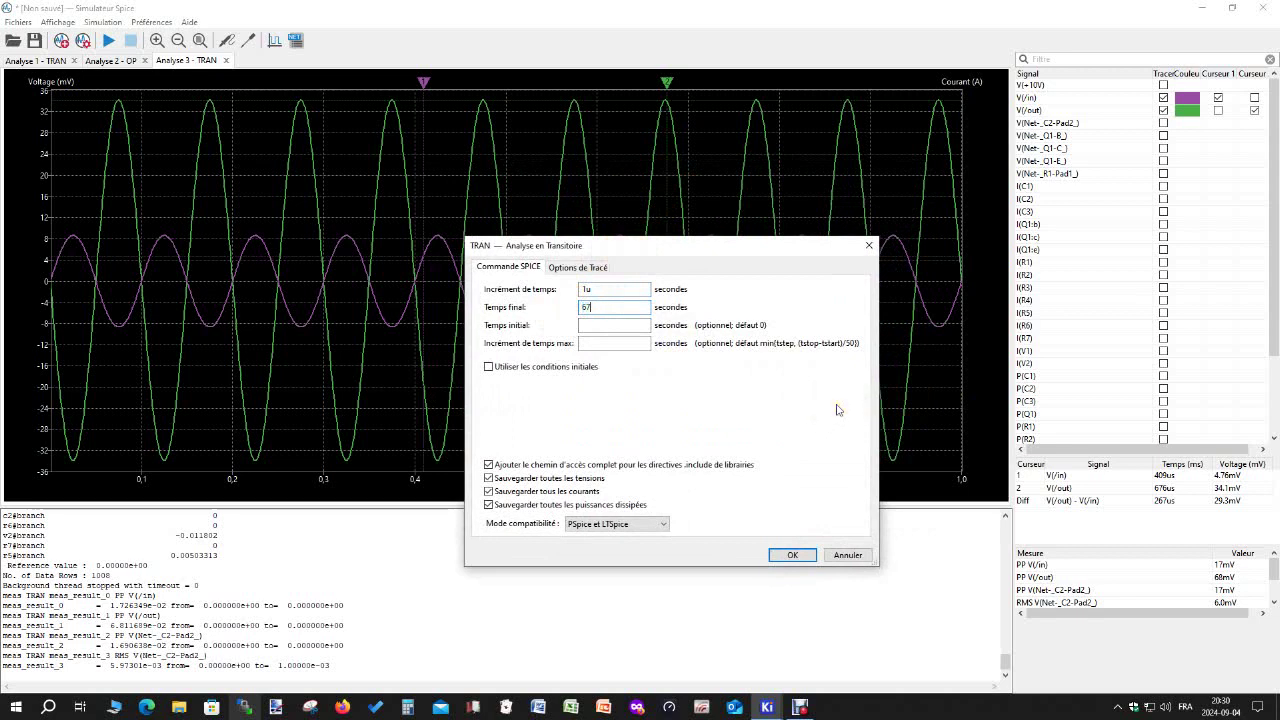
text(676)
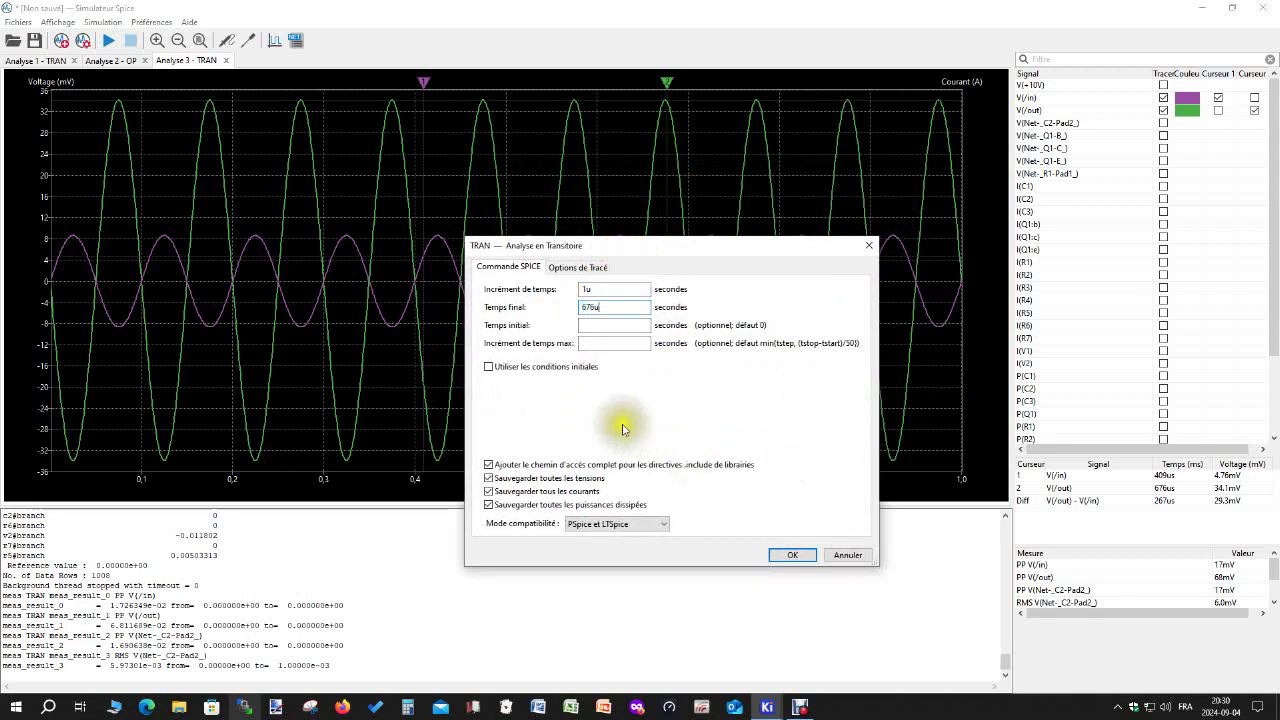
text(u)
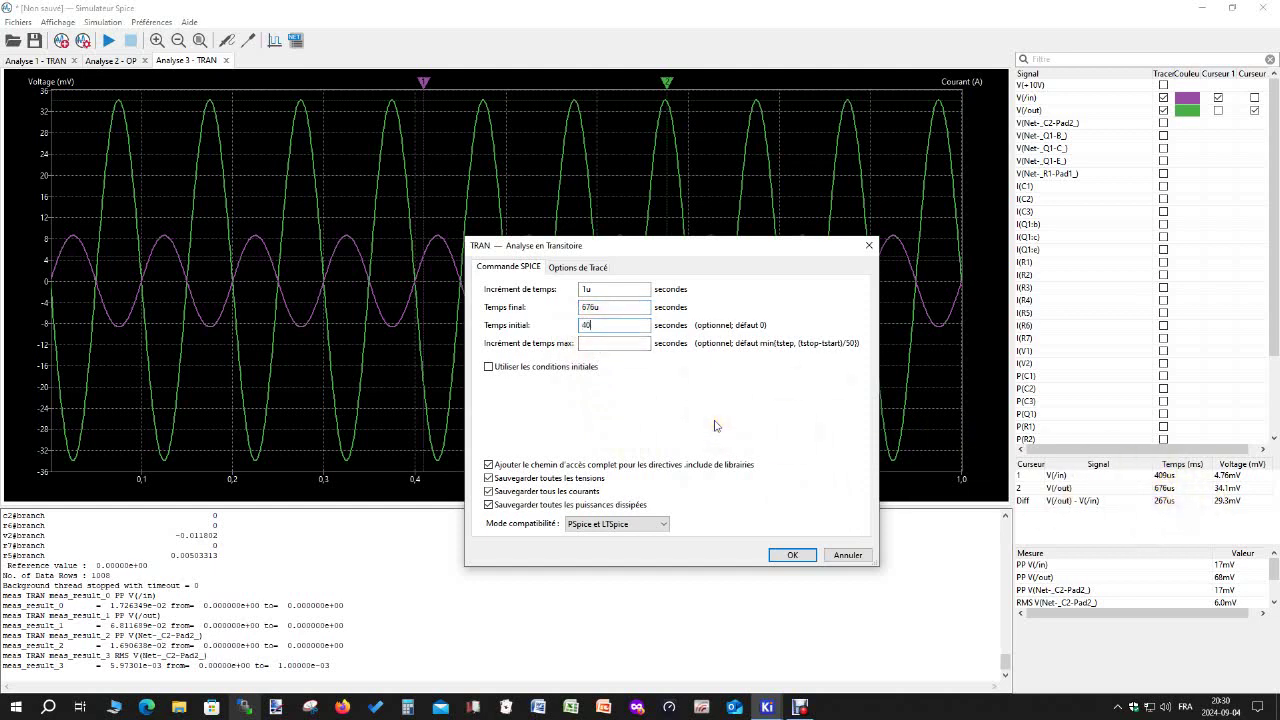
text(409u)
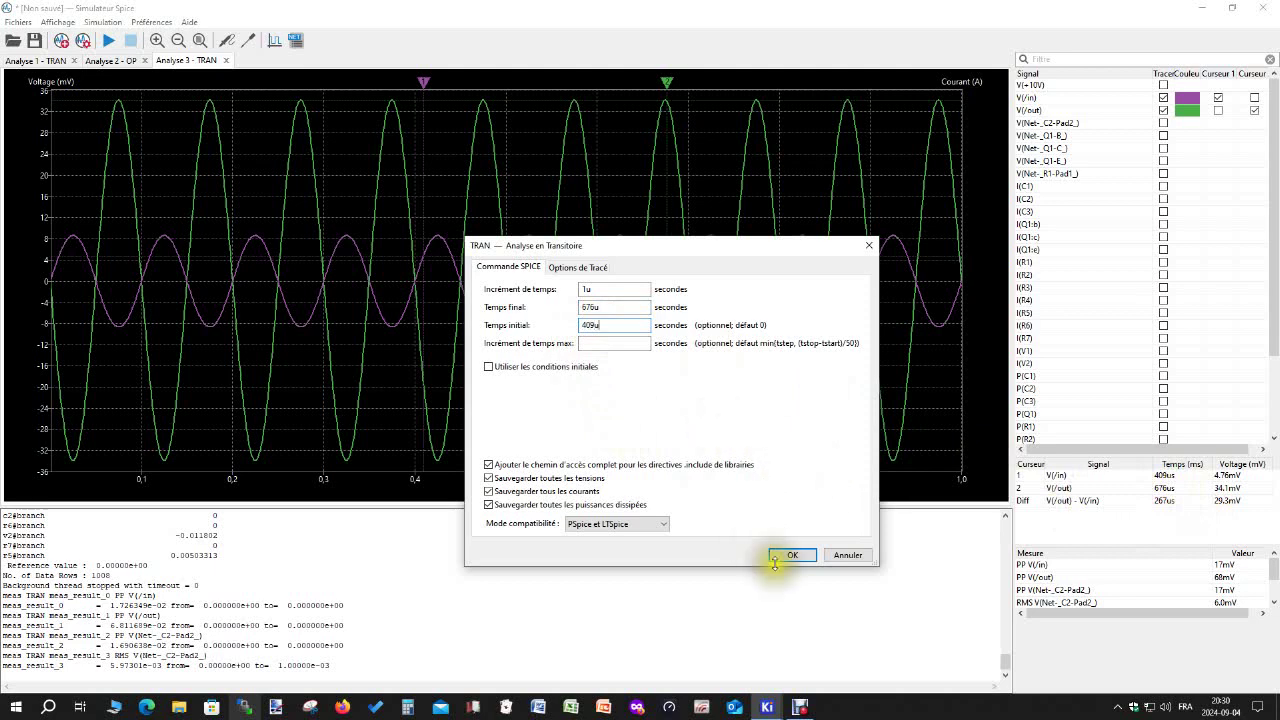
click(810, 554)
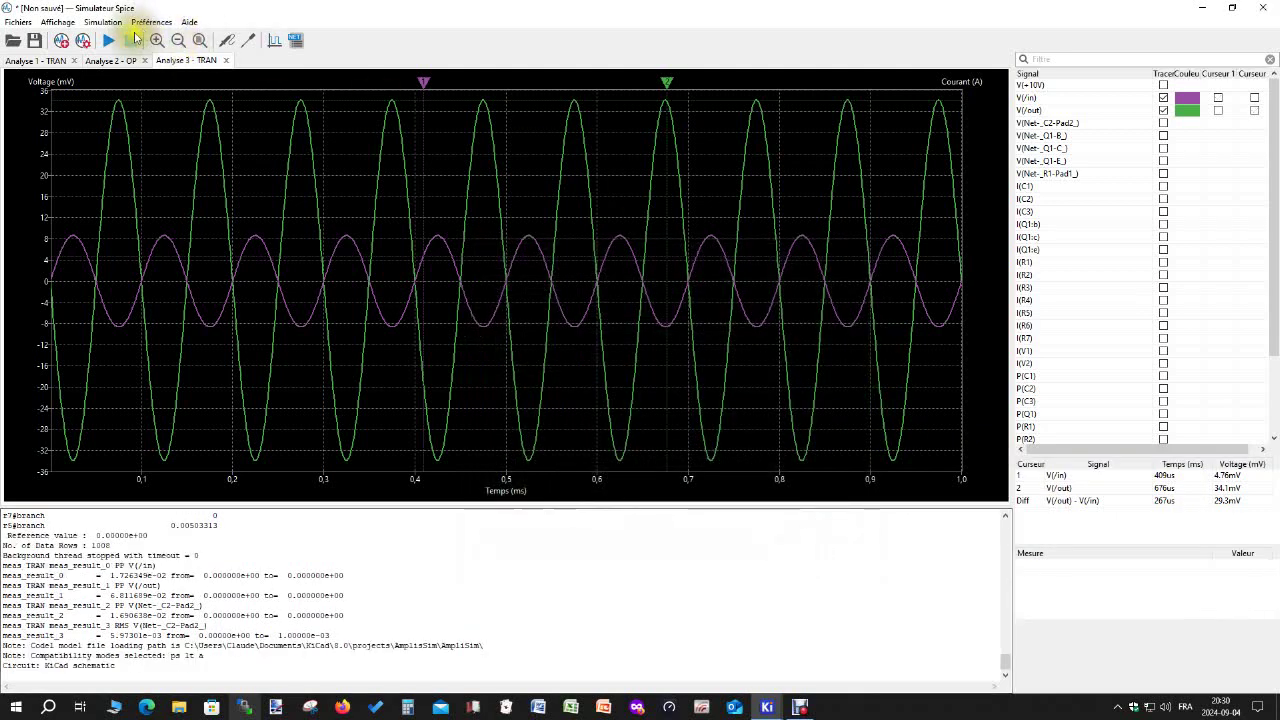
click(108, 41)
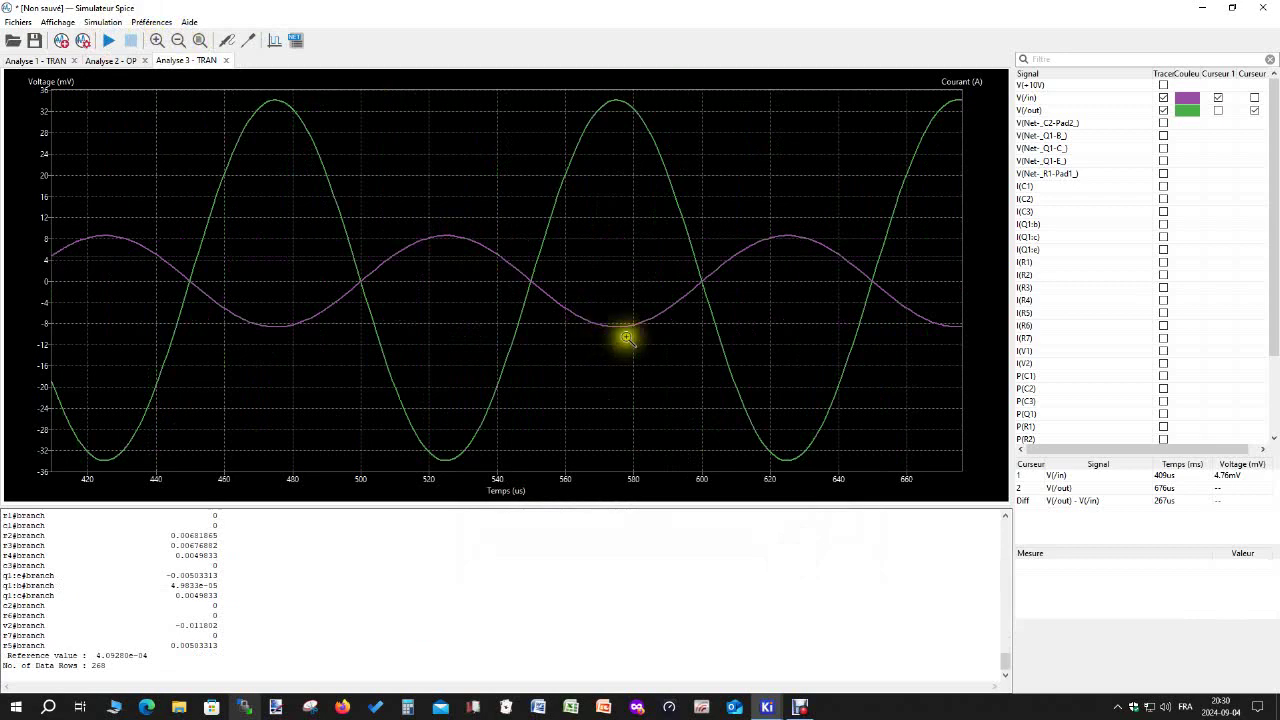
Add an RMS measurement of the collector voltage V(Net-_Q1-C_) over the restricted time window.
click(1100, 150)
right_click(1095, 149)
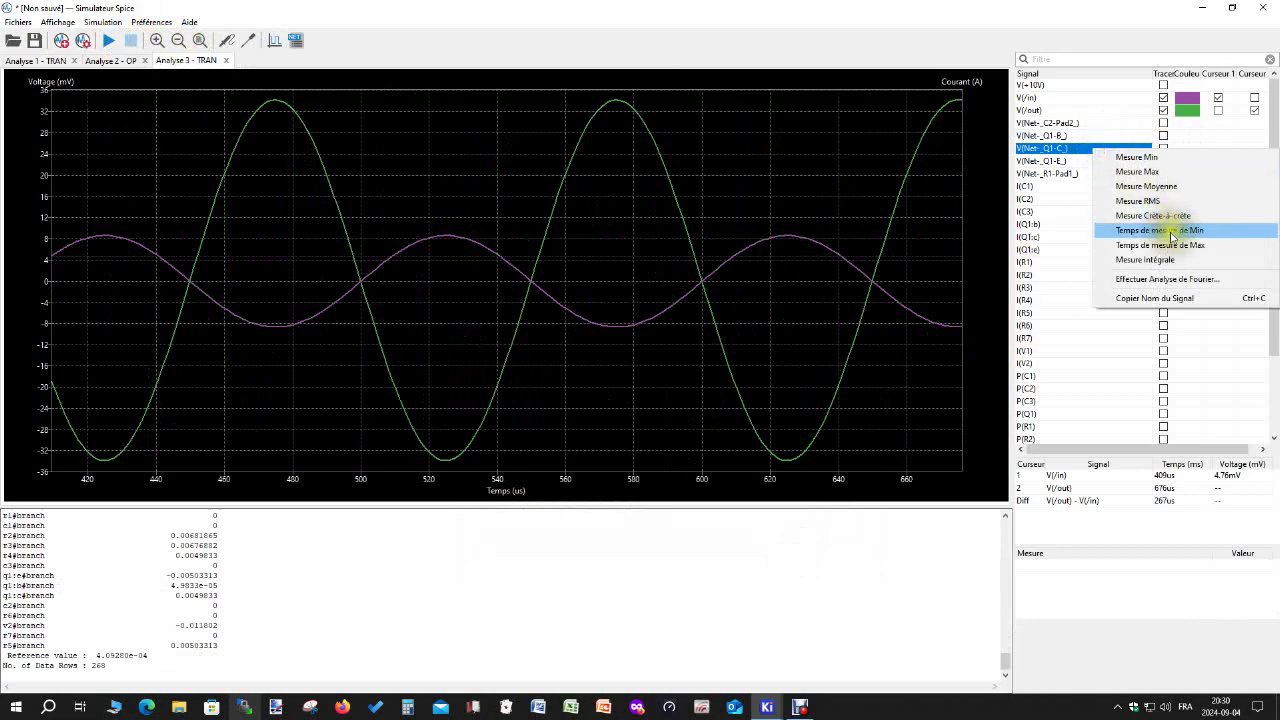
click(1145, 202)
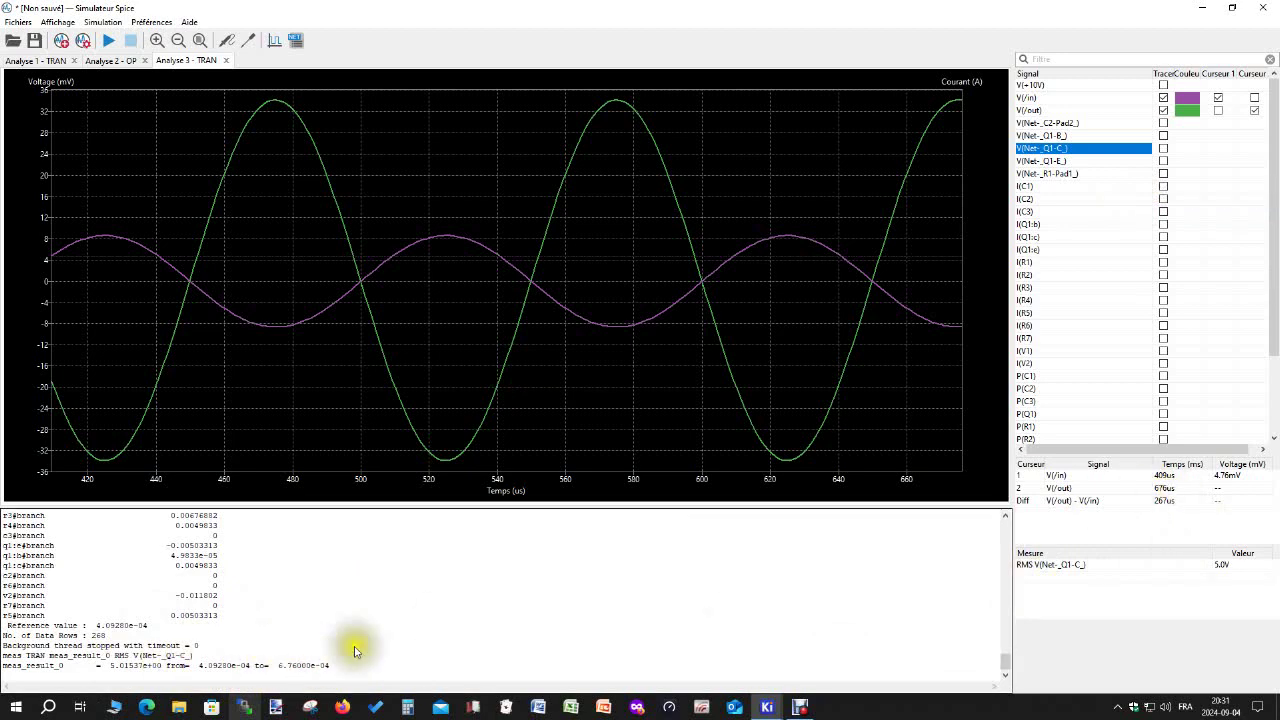
click(497, 618)
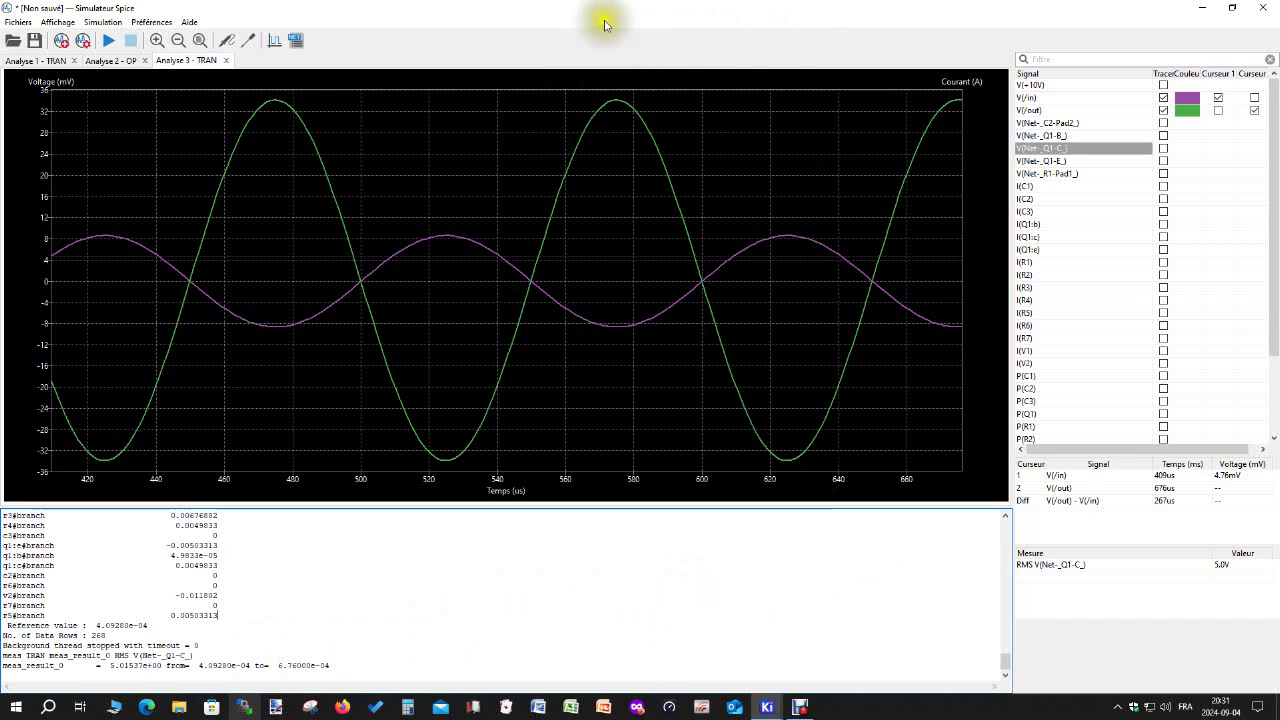
click(480, 18)
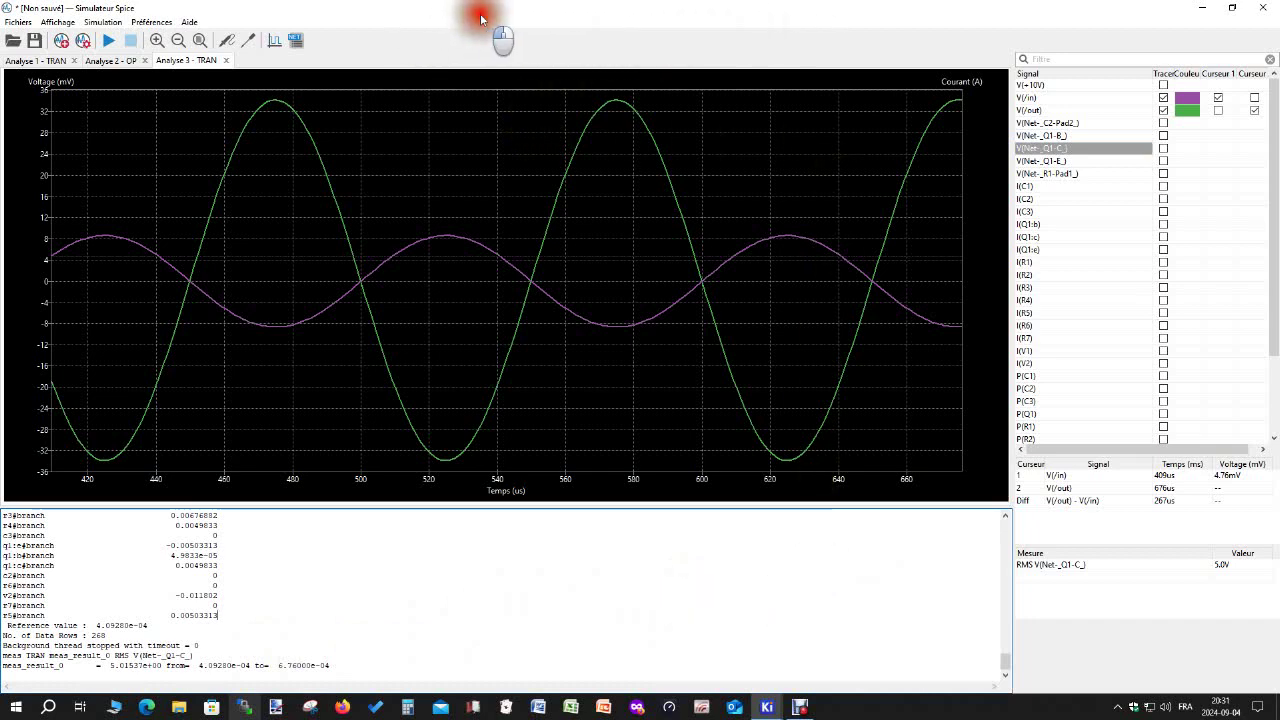
Pick resistor R4 in the schematic as the component to tune and return to the Spice simulator.
click(249, 40)
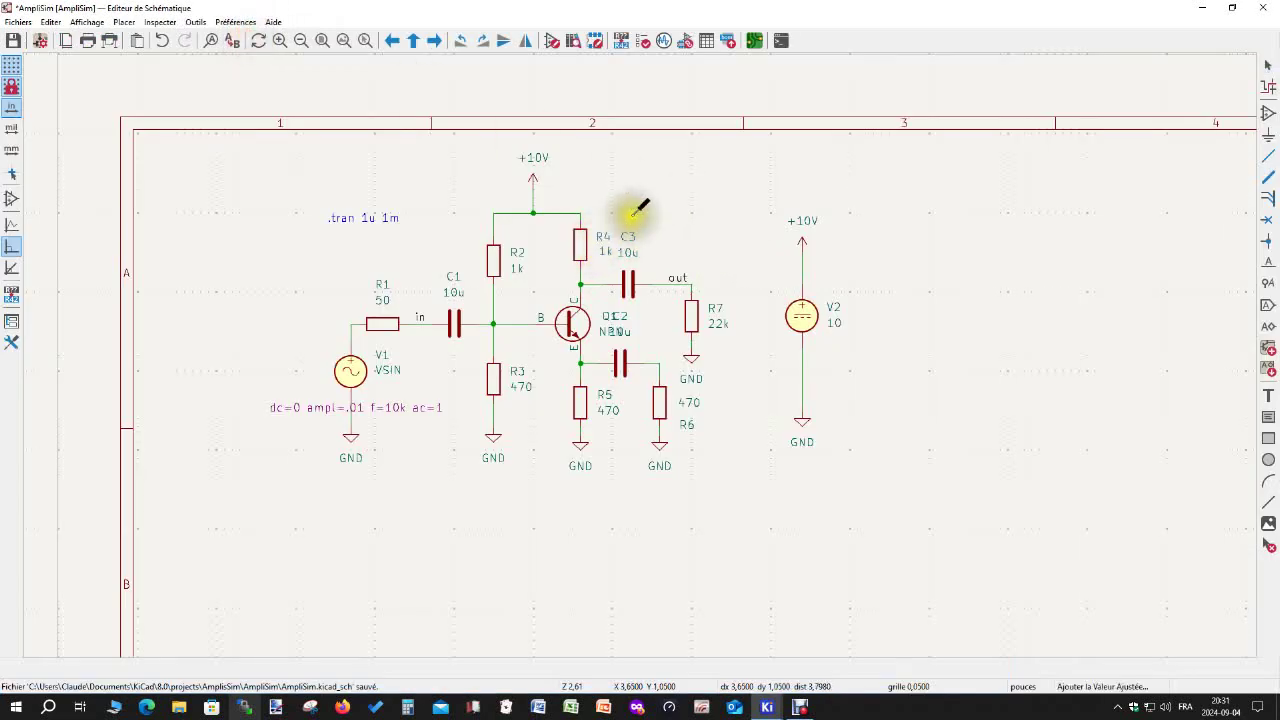
click(581, 243)
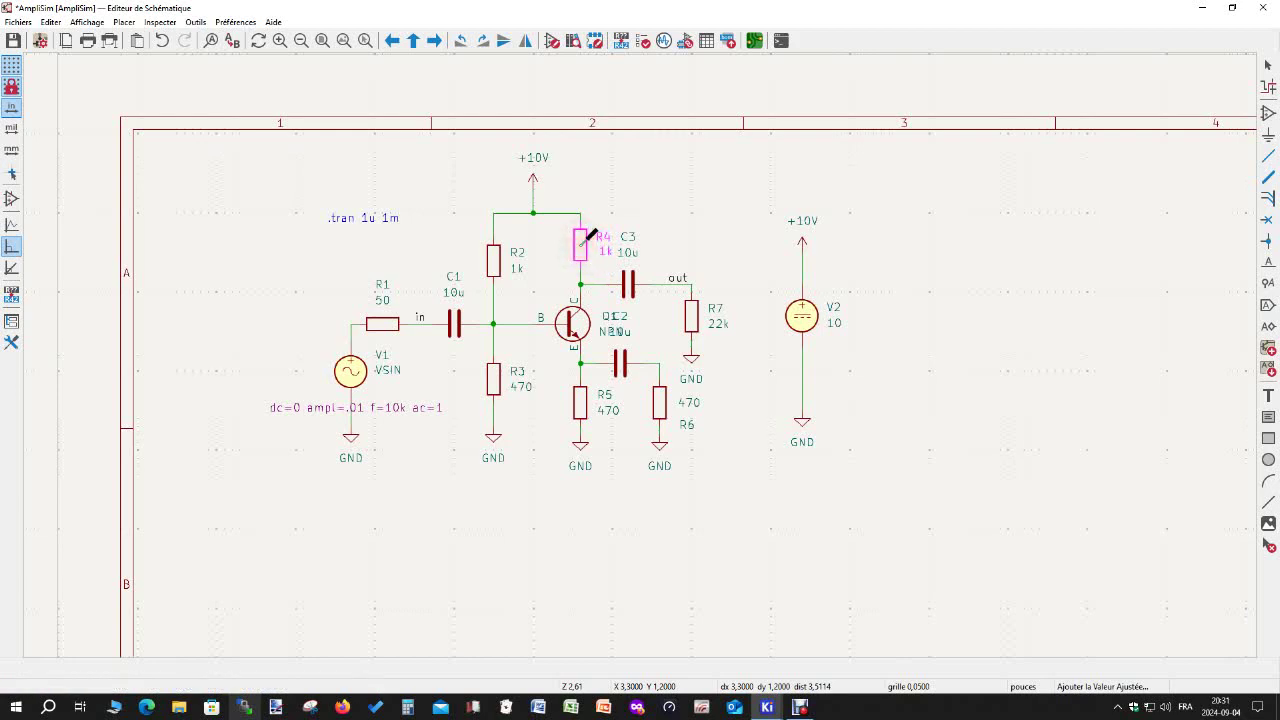
click(663, 41)
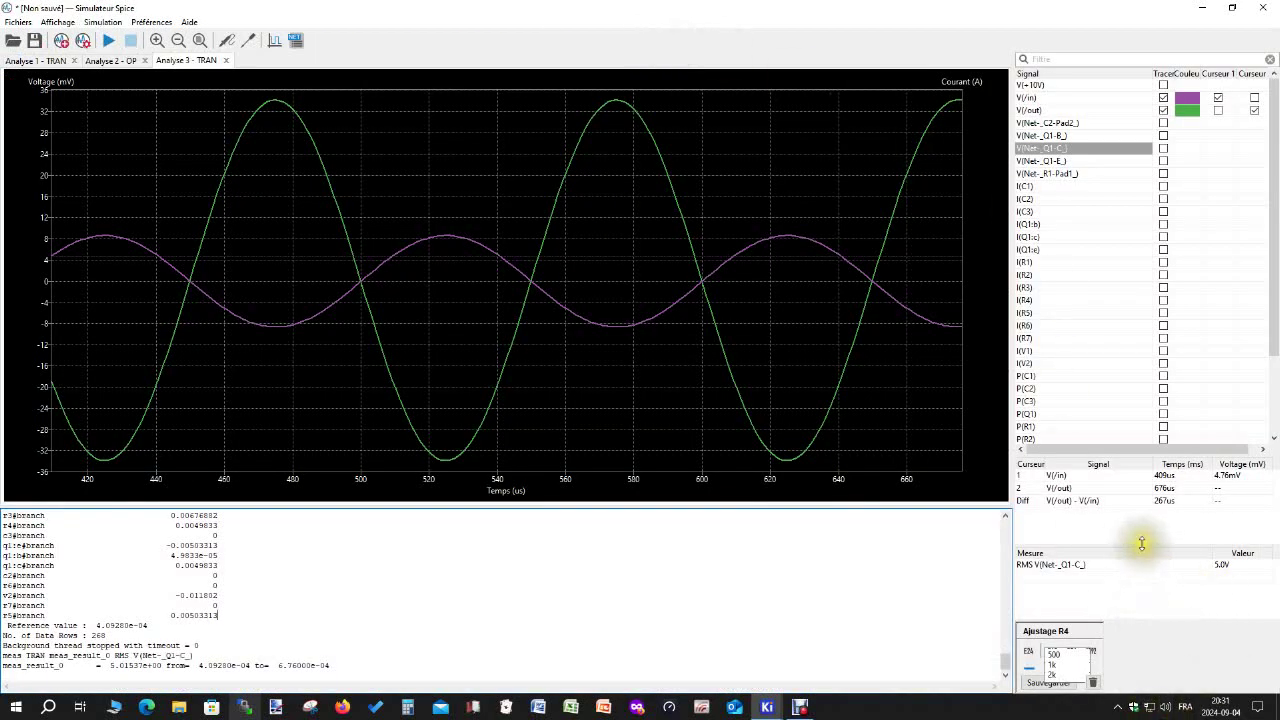
Enlarge the R4 adjustment area and limit its values to the E24 series.
drag(1143, 545, 1150, 529)
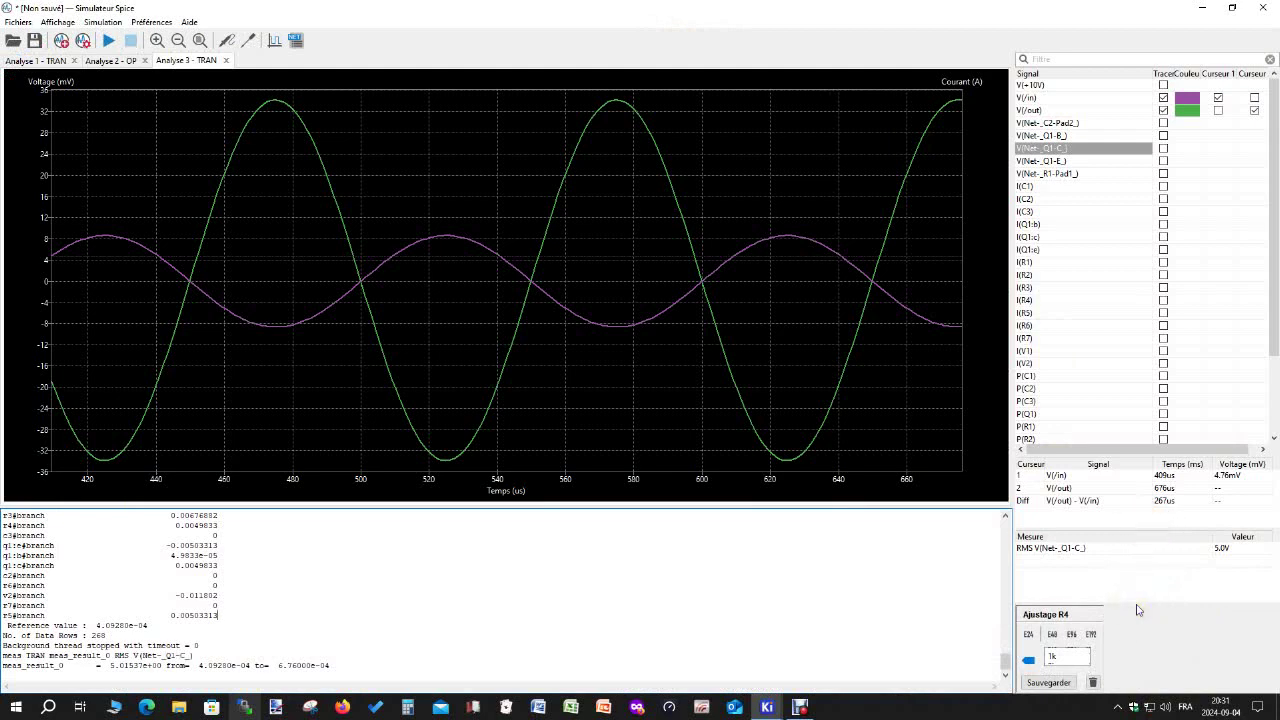
drag(1137, 610, 1154, 571)
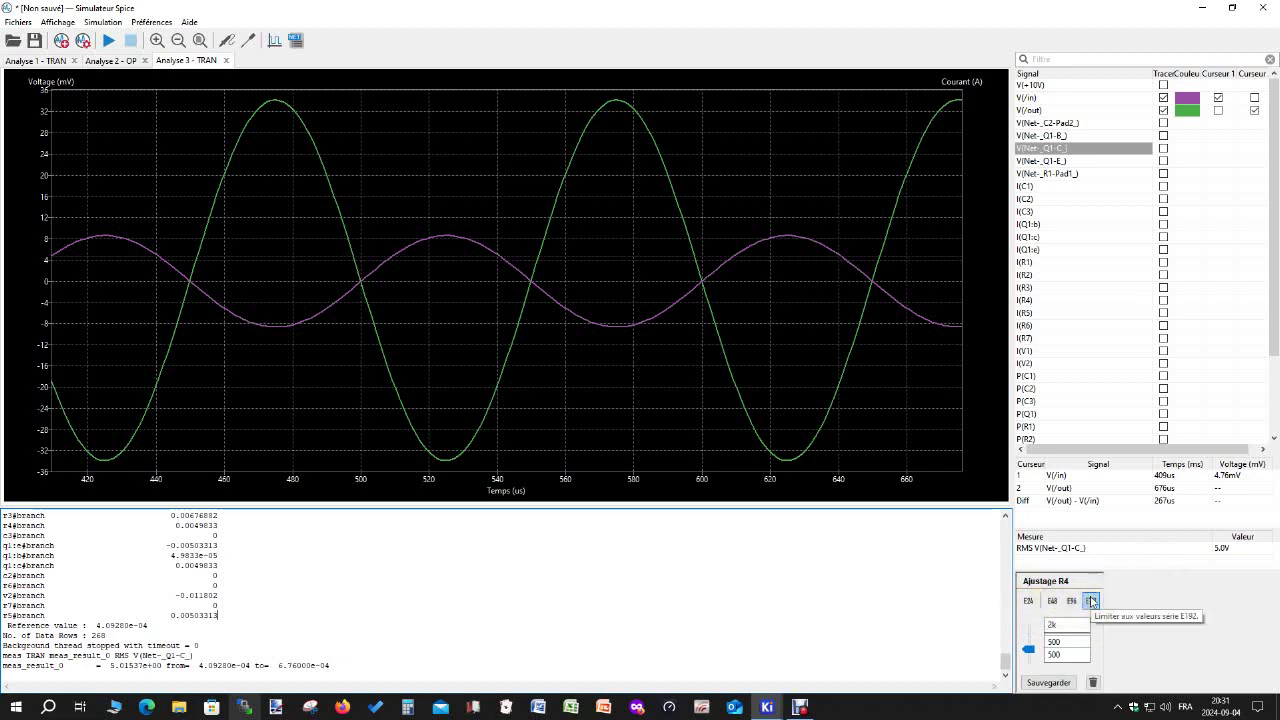
click(1029, 601)
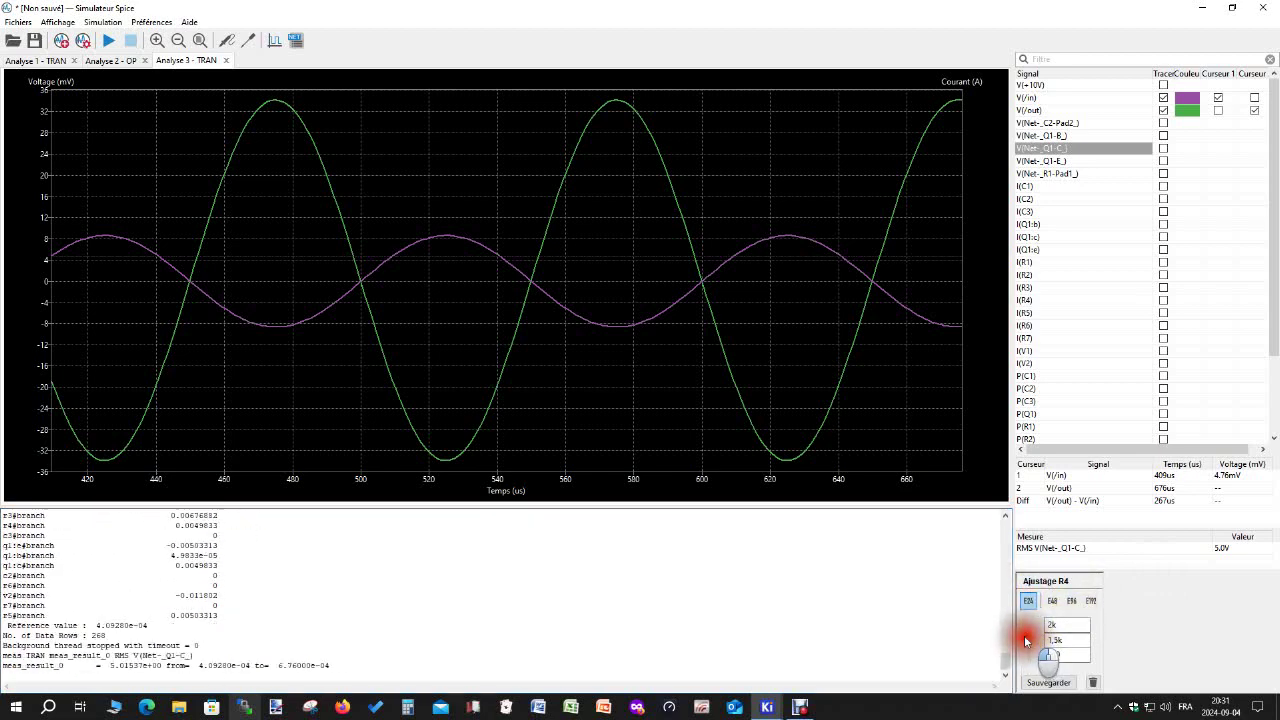
Try R4 at the E24 values 1.6k, 2.0k and 1.1k to compare the amplifier's response.
drag(1030, 638, 1031, 637)
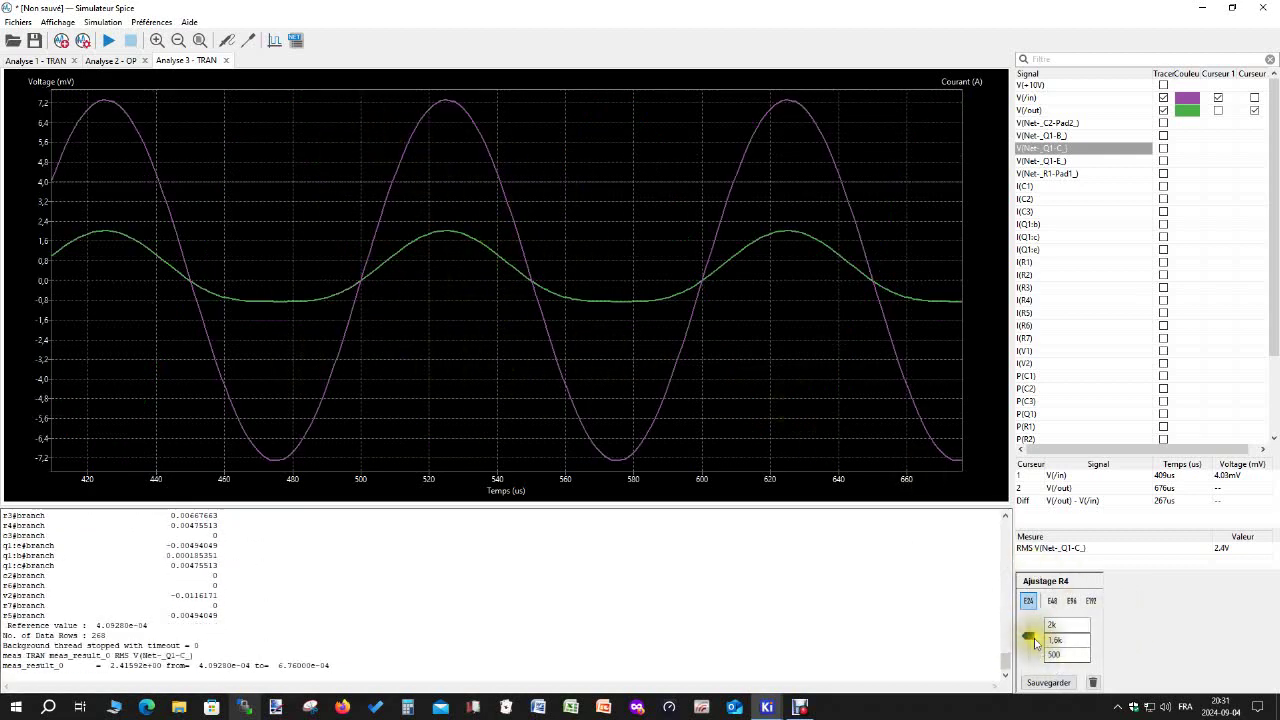
drag(1031, 632, 1029, 625)
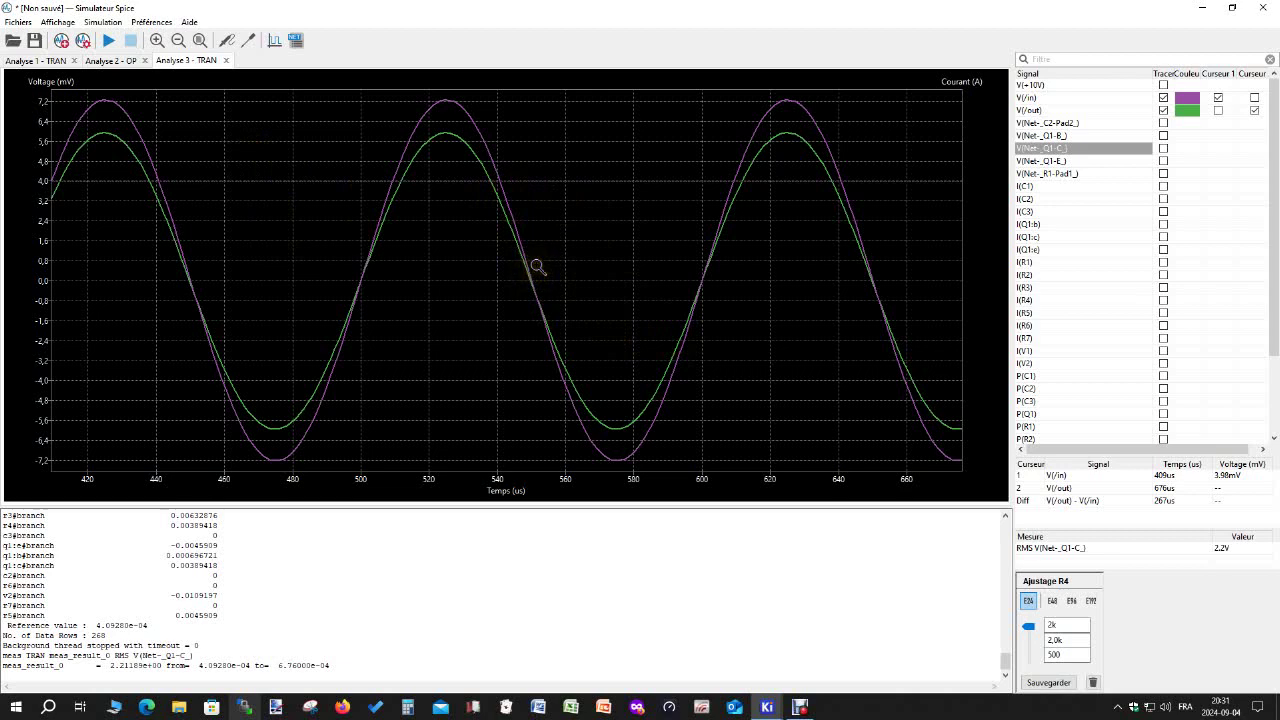
click(1030, 632)
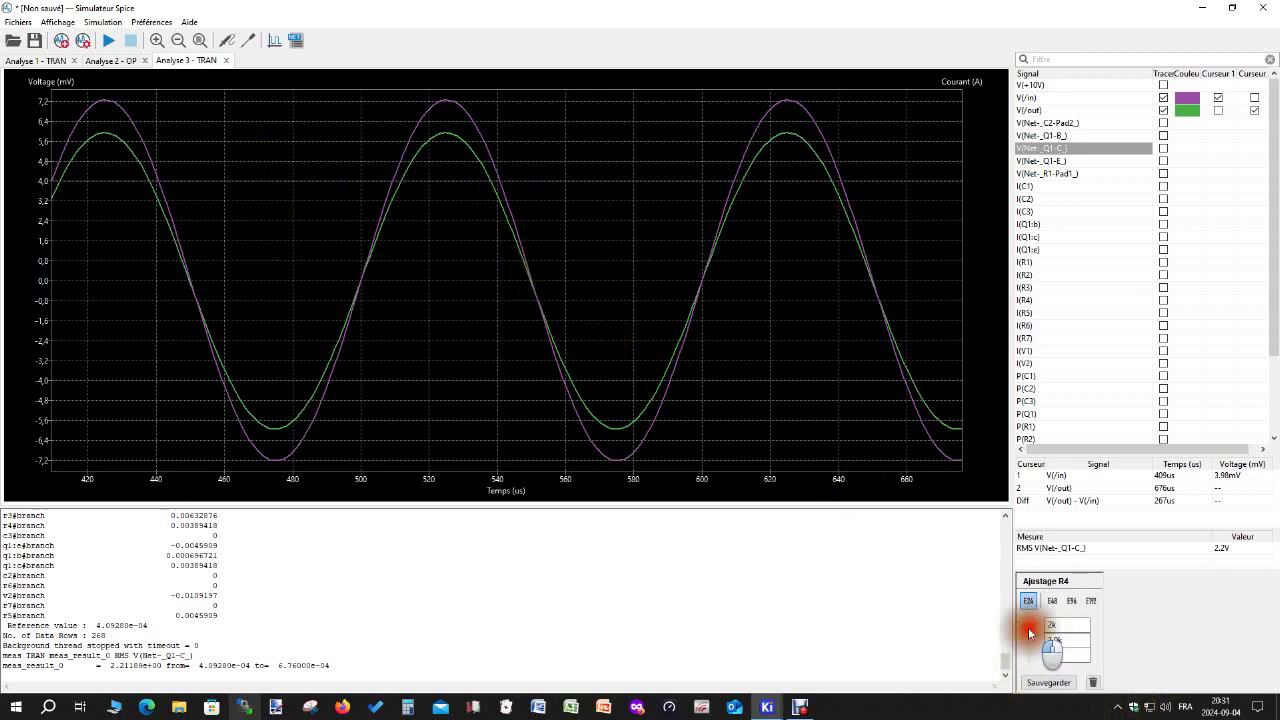
drag(1030, 632, 1029, 651)
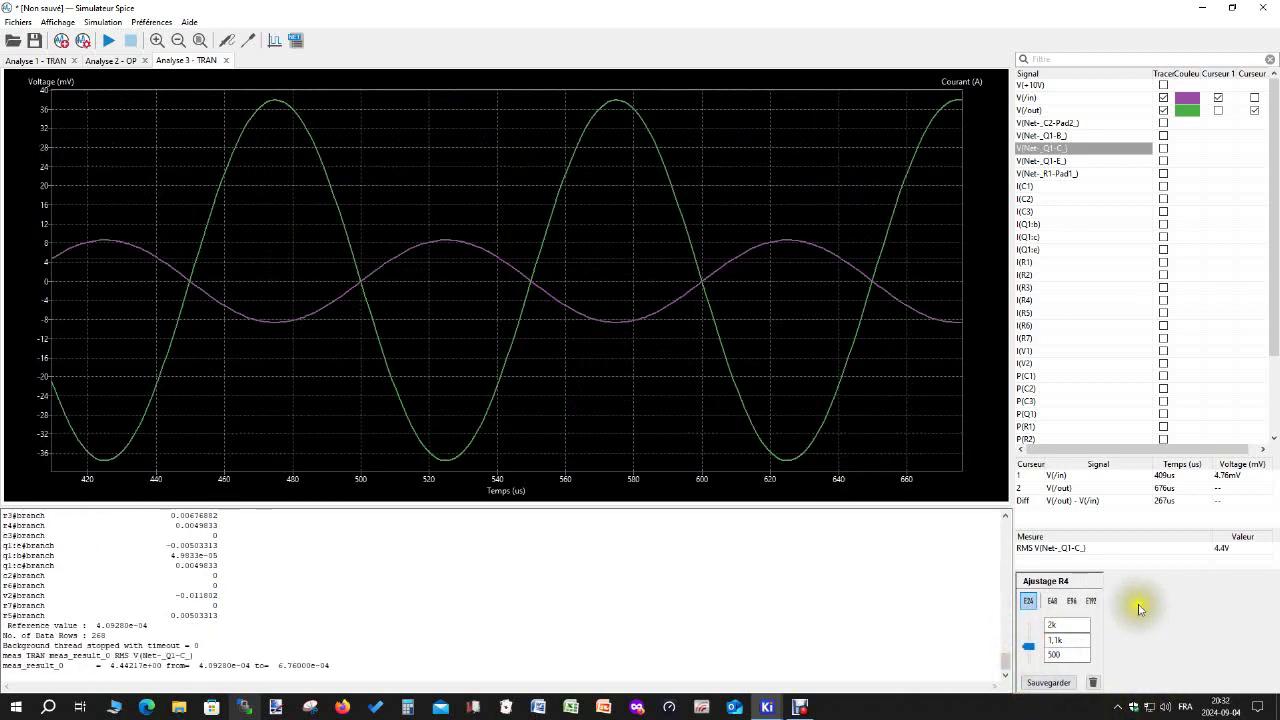
Remove the R4 adjustment and rerun the transient simulation with the schematic's own component values.
click(1094, 684)
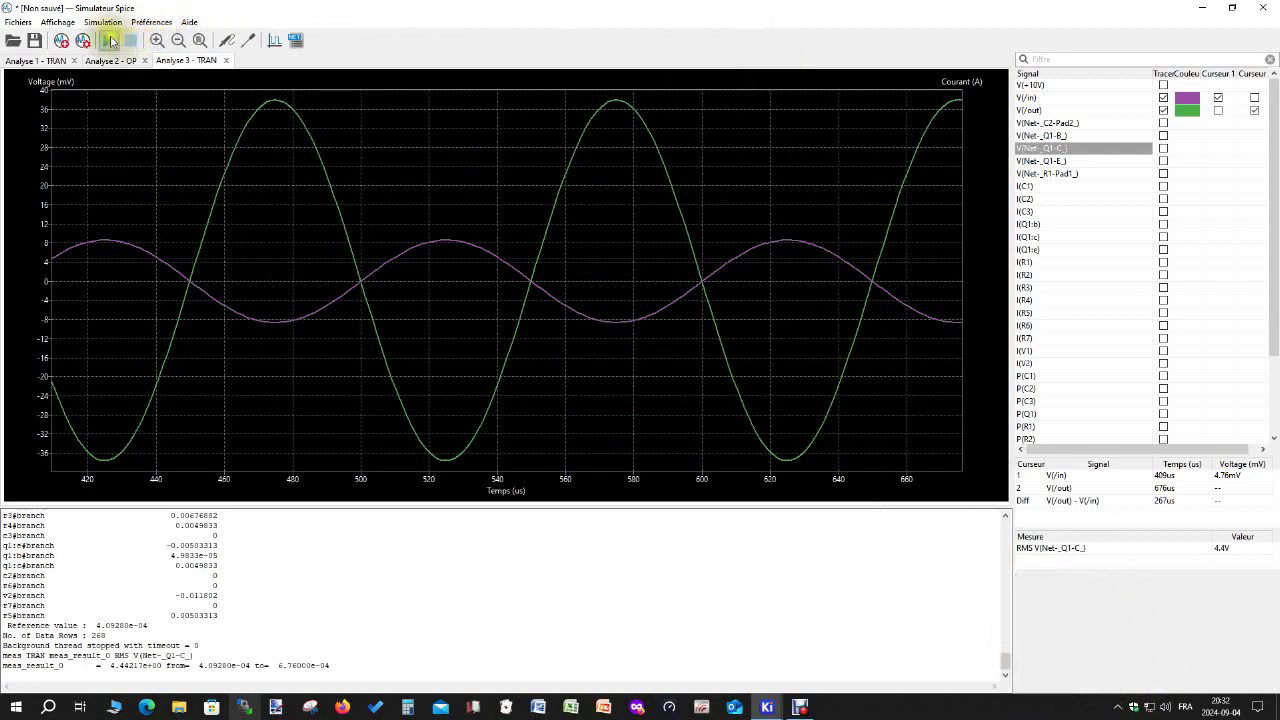
click(108, 40)
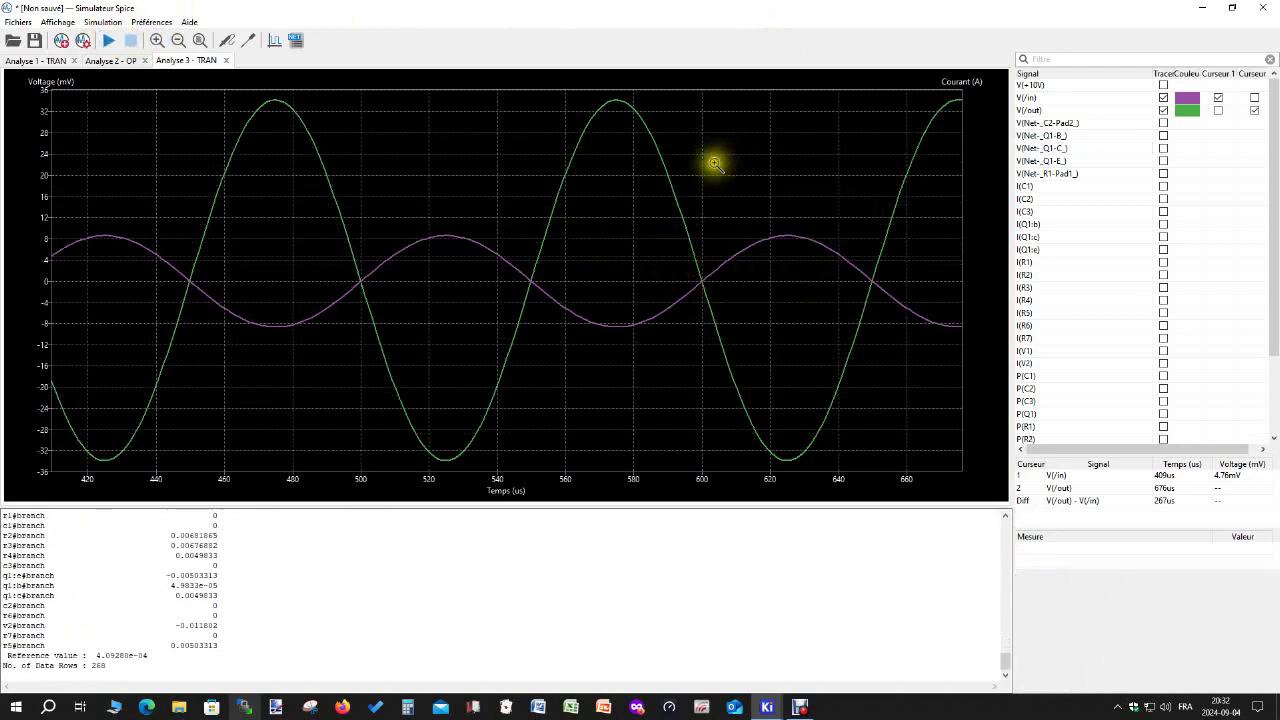
Examine the SPICE function list in the syntax help for user-defined signals, and leave without adding a signal.
click(273, 41)
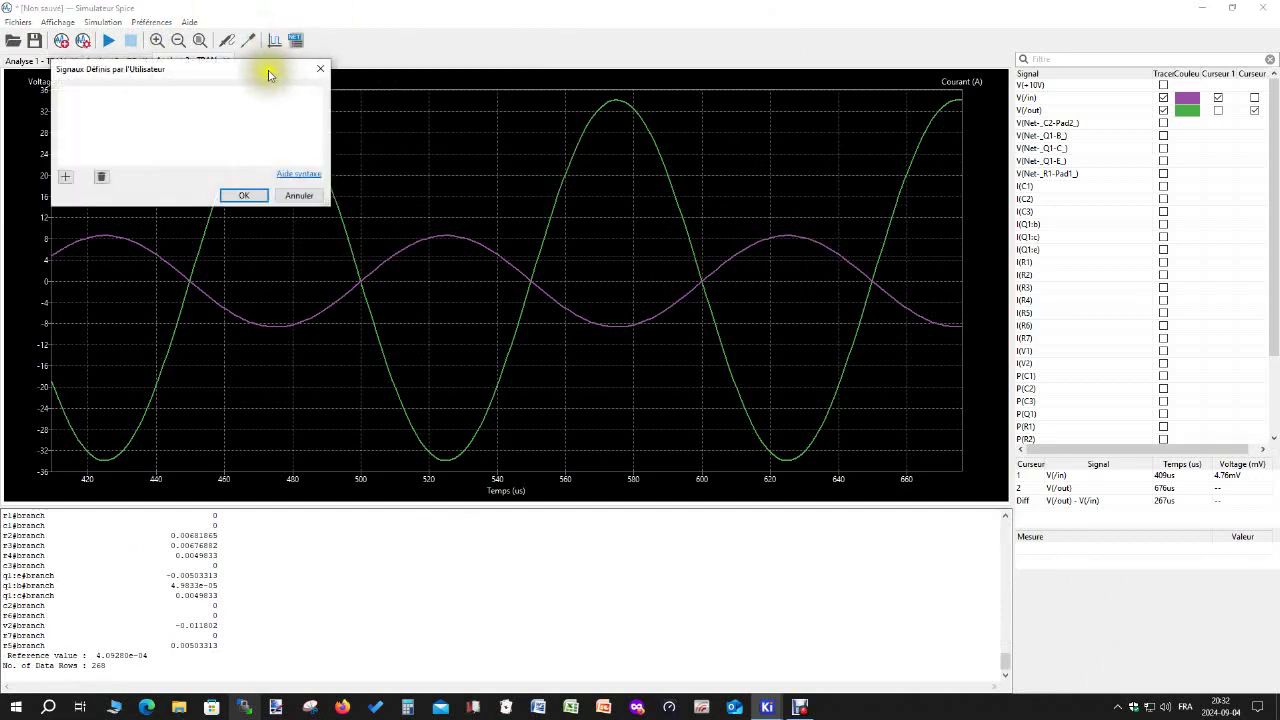
drag(244, 74, 516, 191)
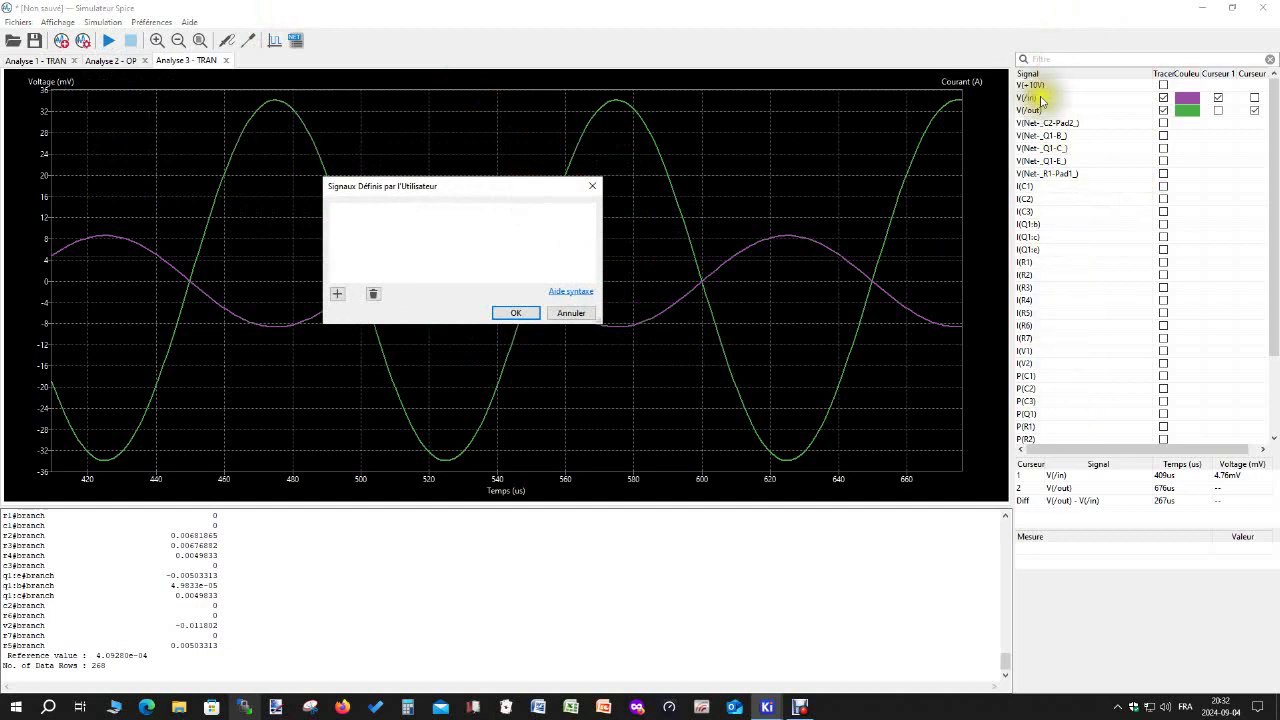
click(575, 296)
drag(790, 165, 643, 205)
drag(825, 320, 811, 385)
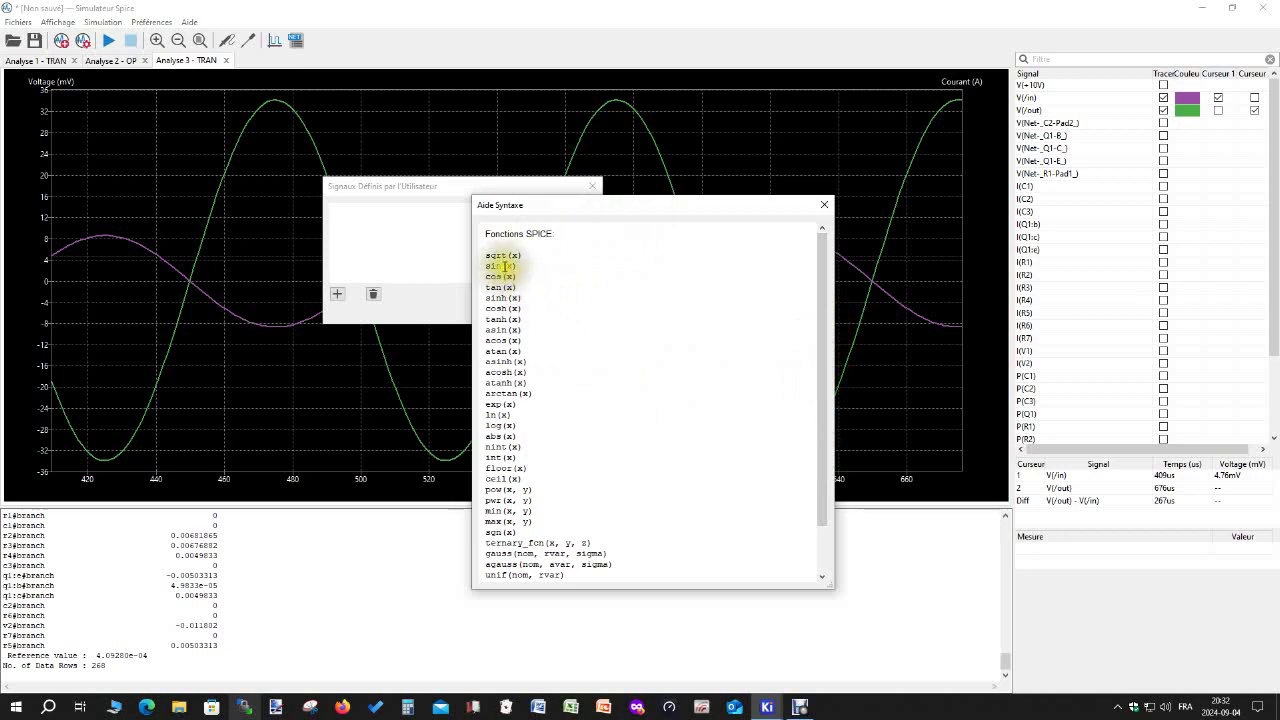
scroll(571, 436, down, 1)
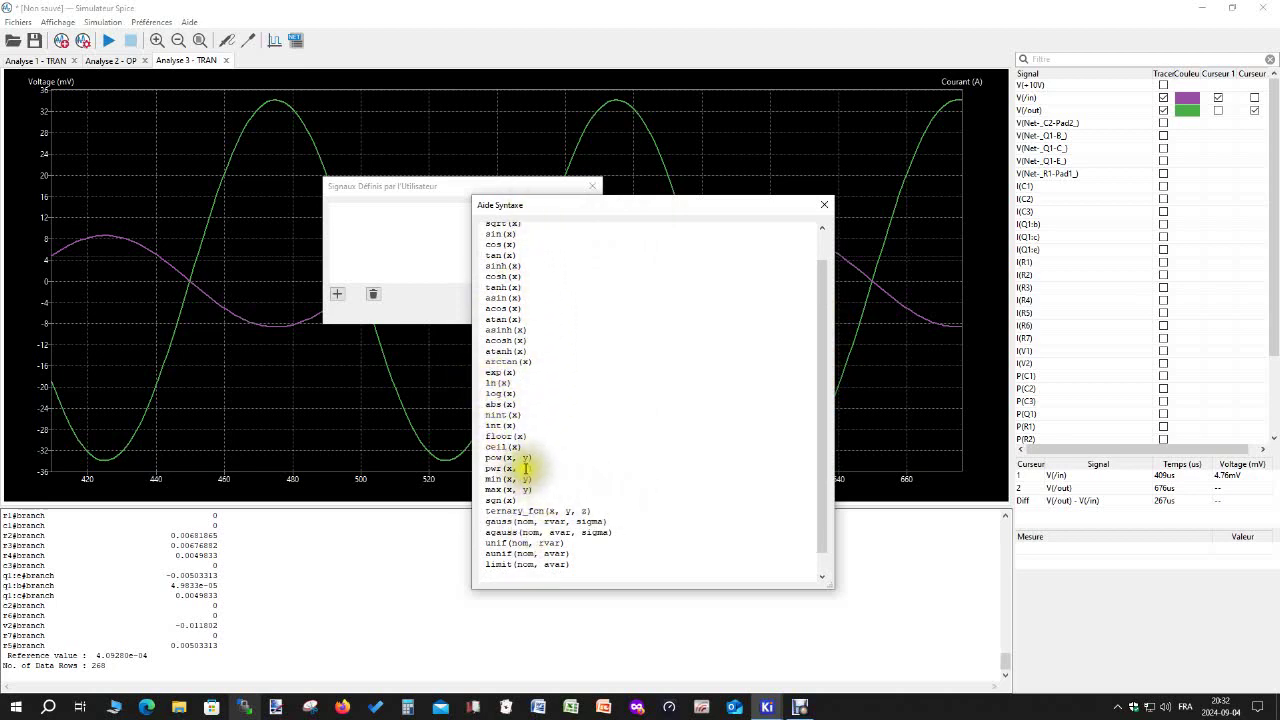
drag(820, 429, 817, 509)
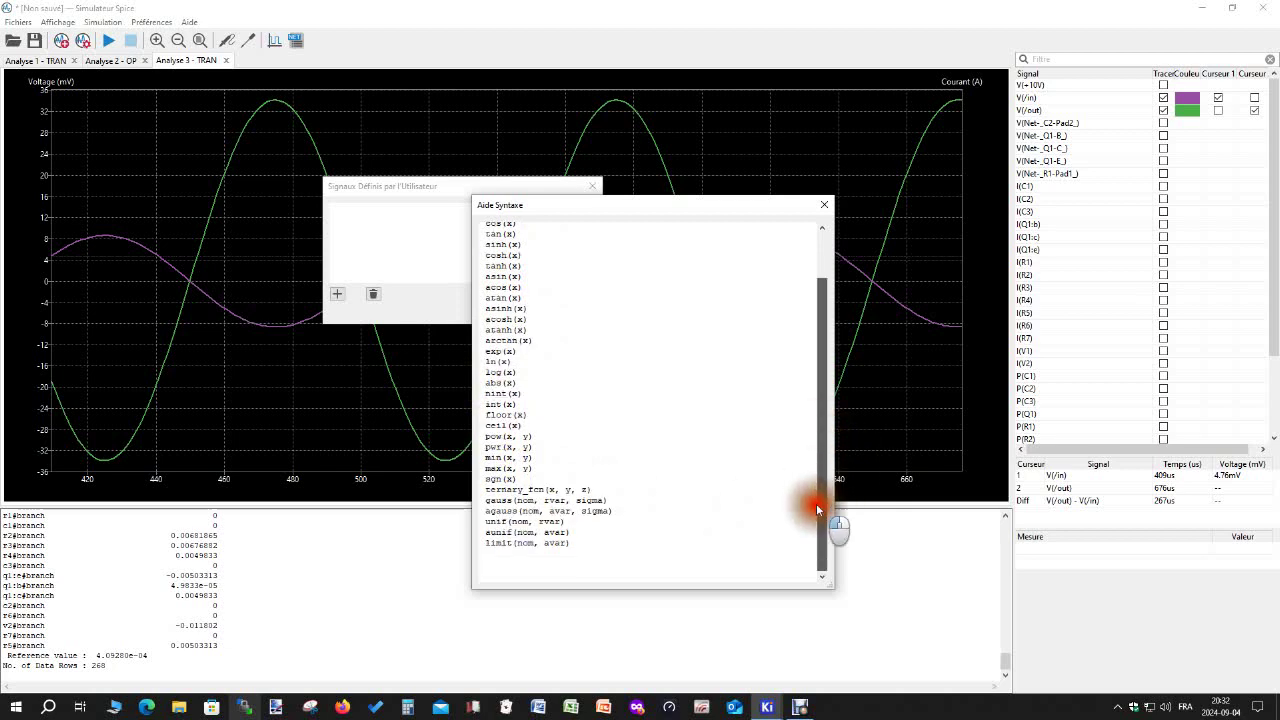
click(825, 203)
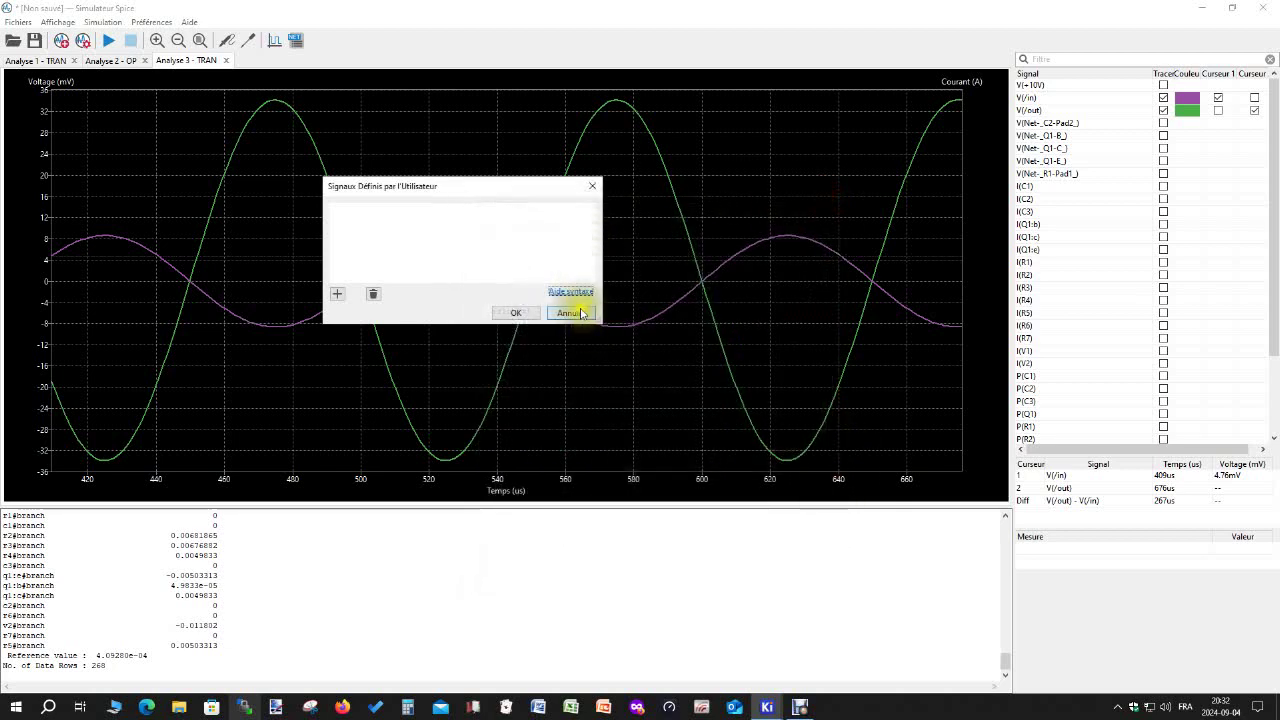
click(570, 313)
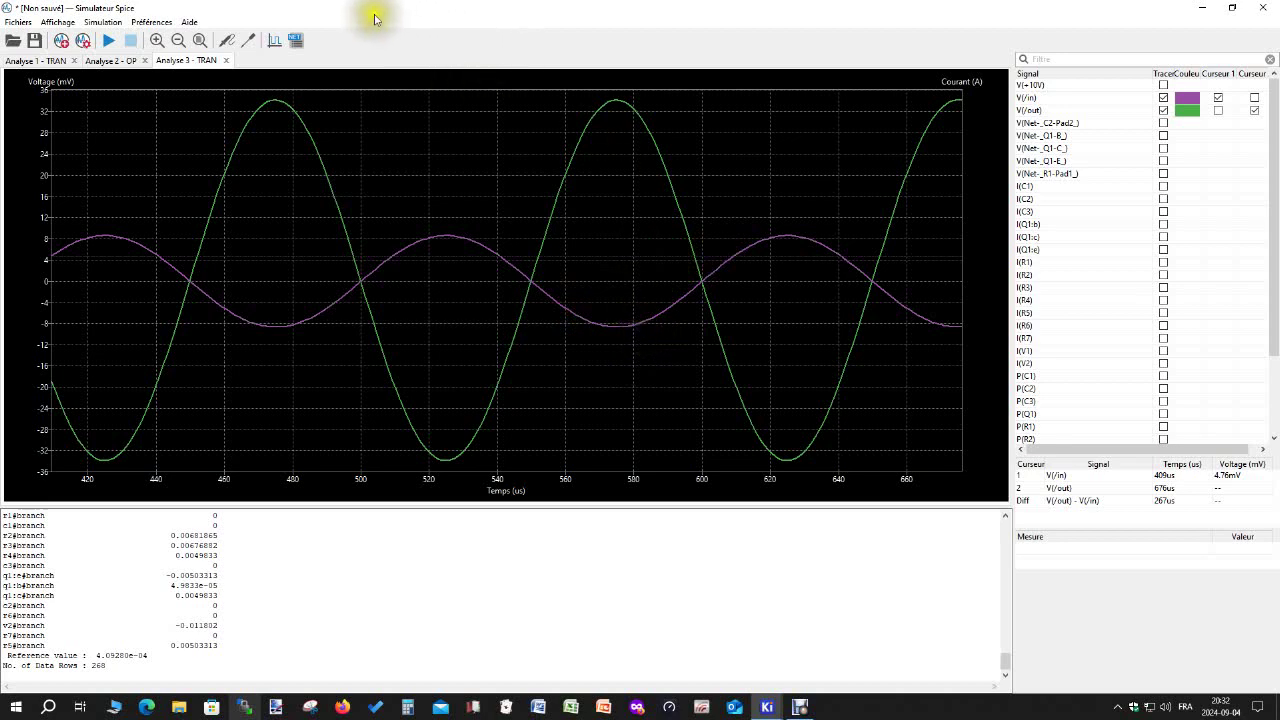
Close the Spice simulator, discarding the workbook changes, and select the .tran 1u 1m directive in the schematic.
mouse_move(384, 17)
mouse_down()
mouse_move(398, 25)
mouse_move(387, 20)
mouse_up()
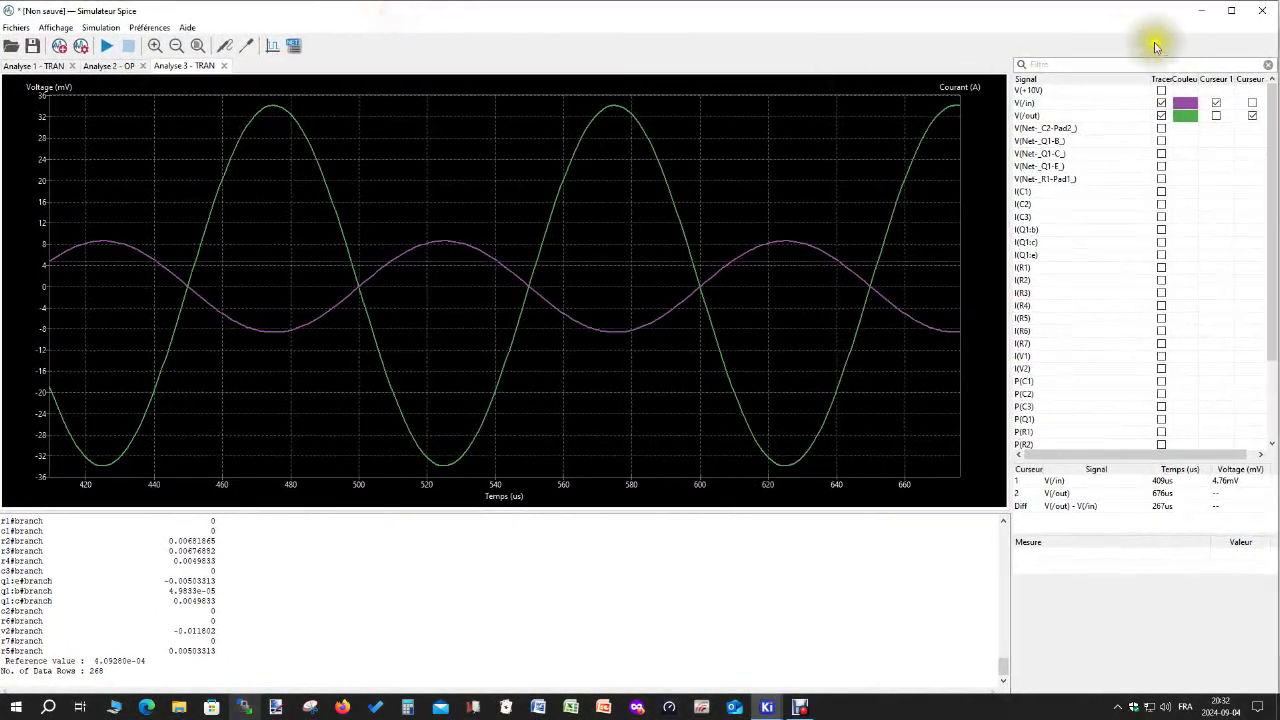
click(1270, 10)
click(707, 366)
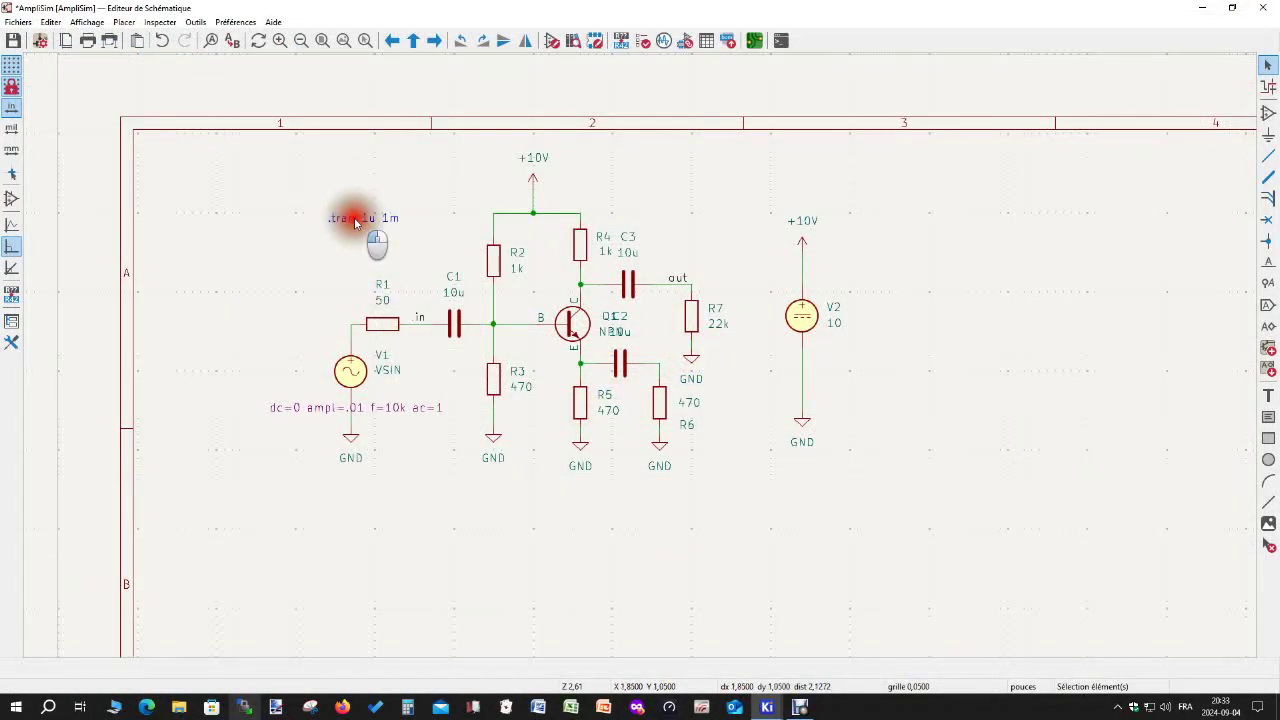
click(355, 222)
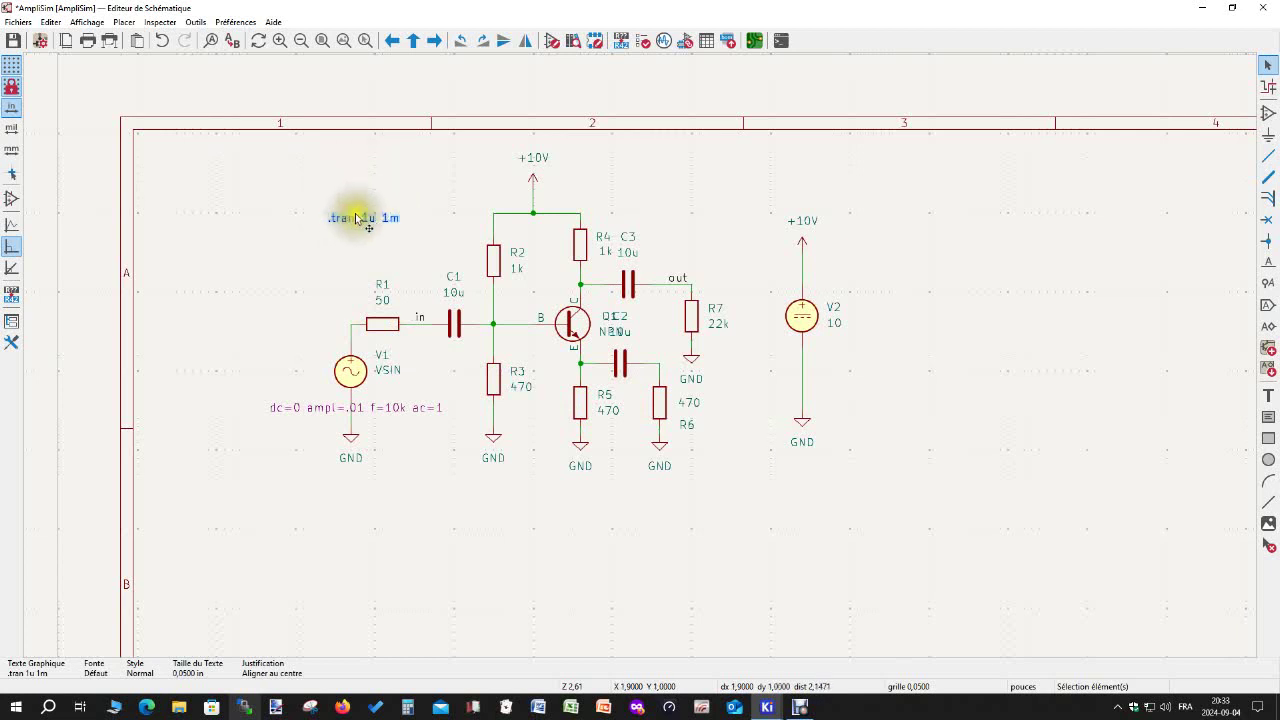
click(365, 200)
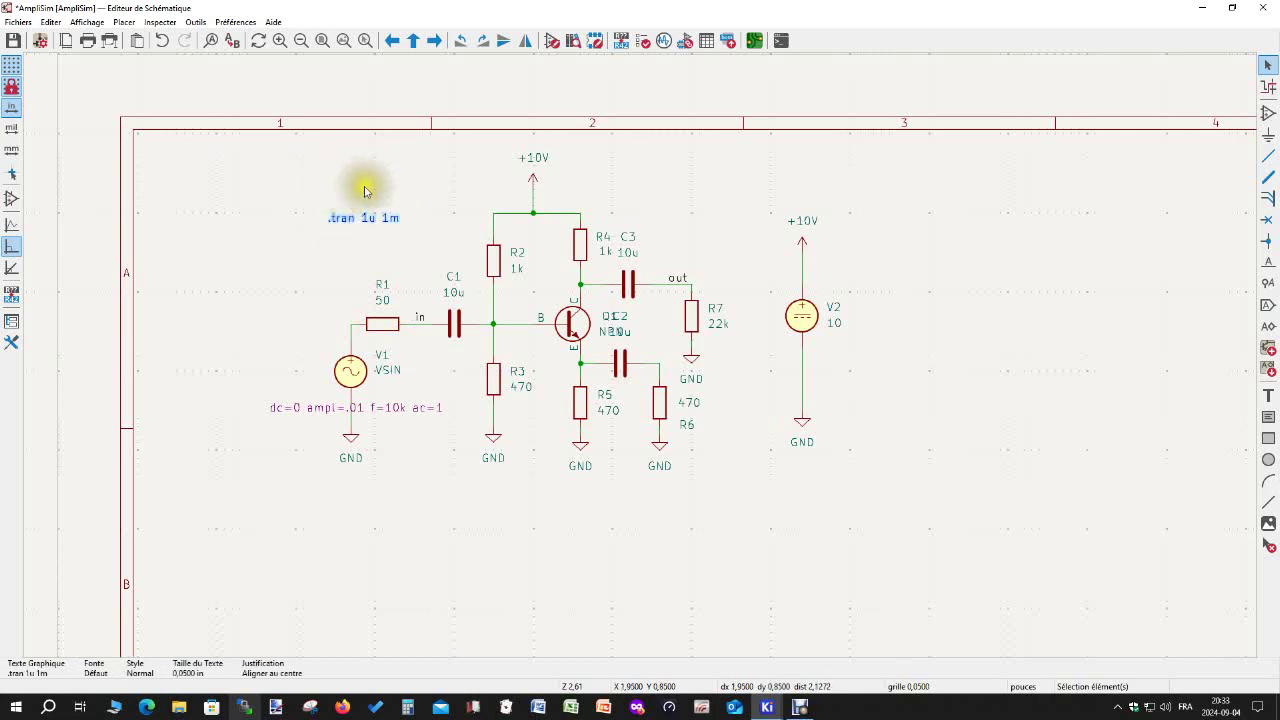
click(345, 182)
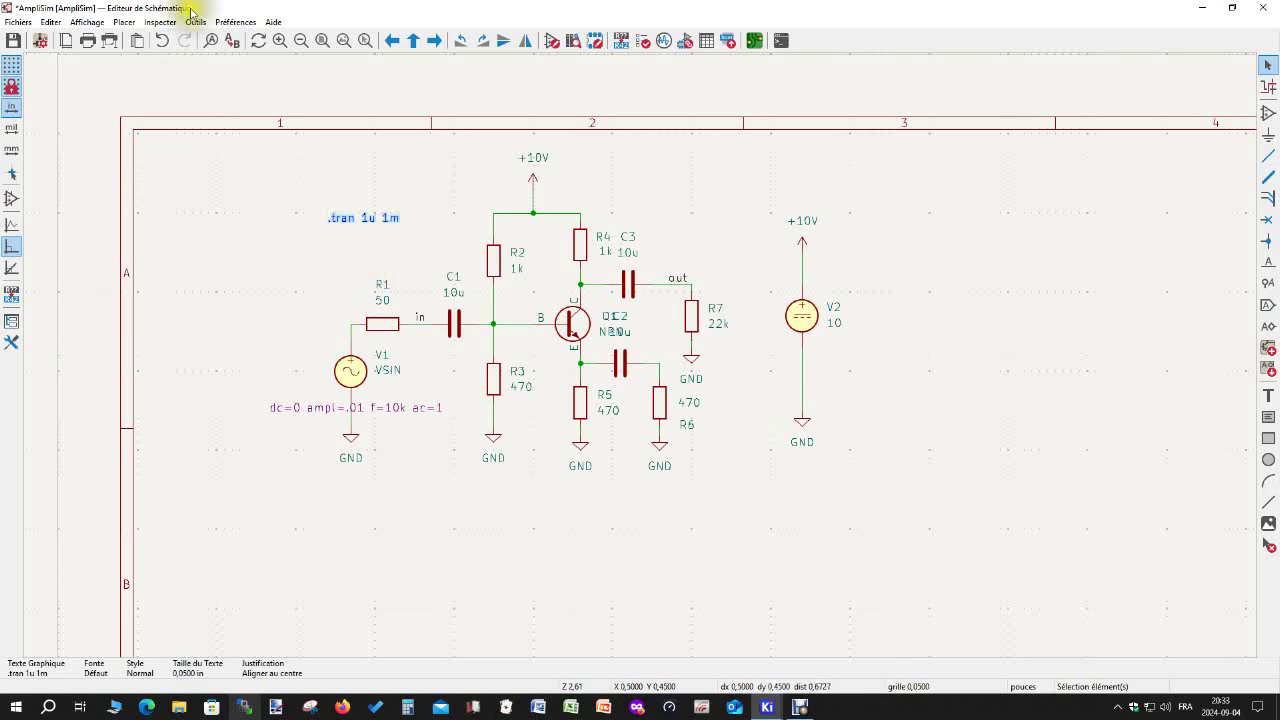
click(372, 222)
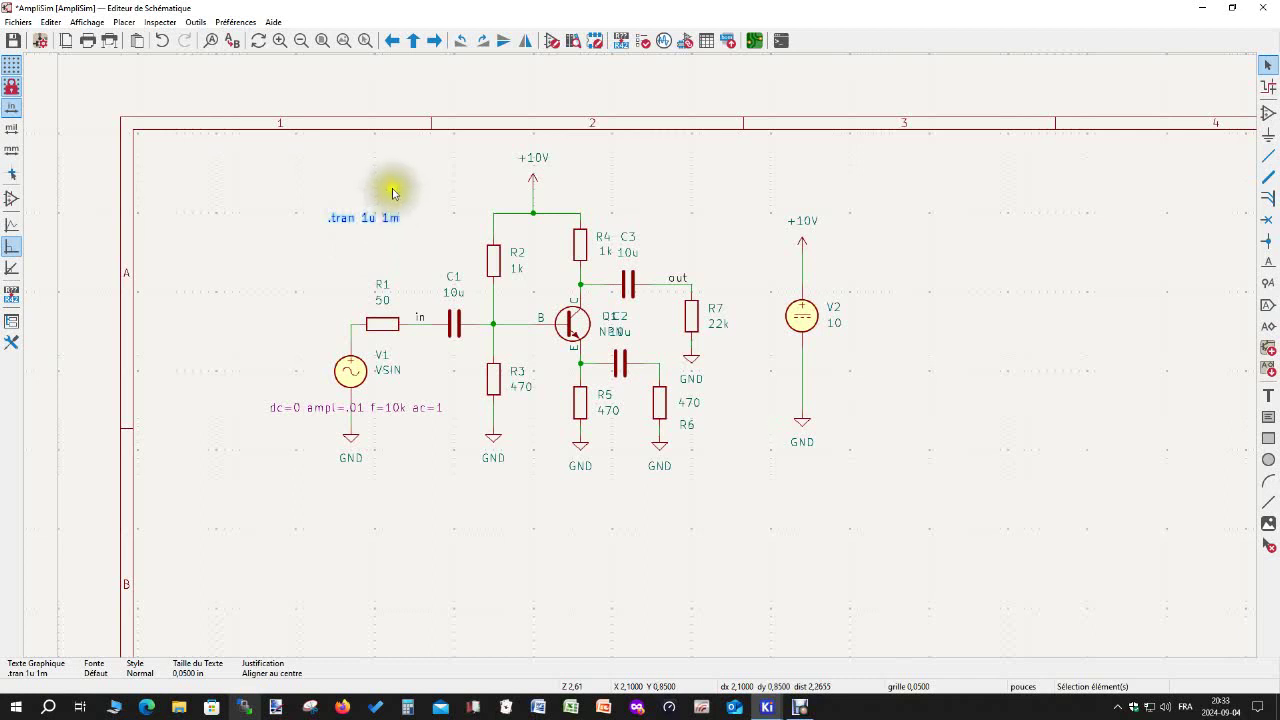
Reopen the Spice simulator, run the transient analysis, and plot V(/out) and V(/in).
click(664, 42)
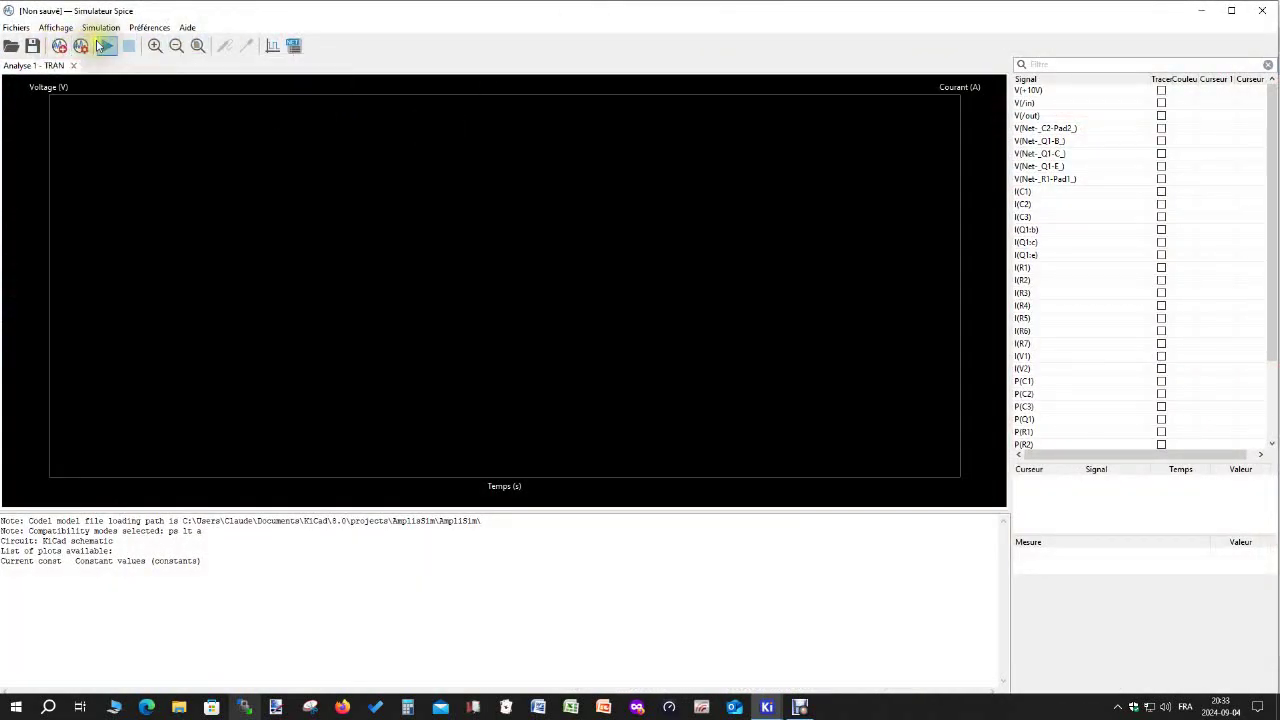
click(103, 46)
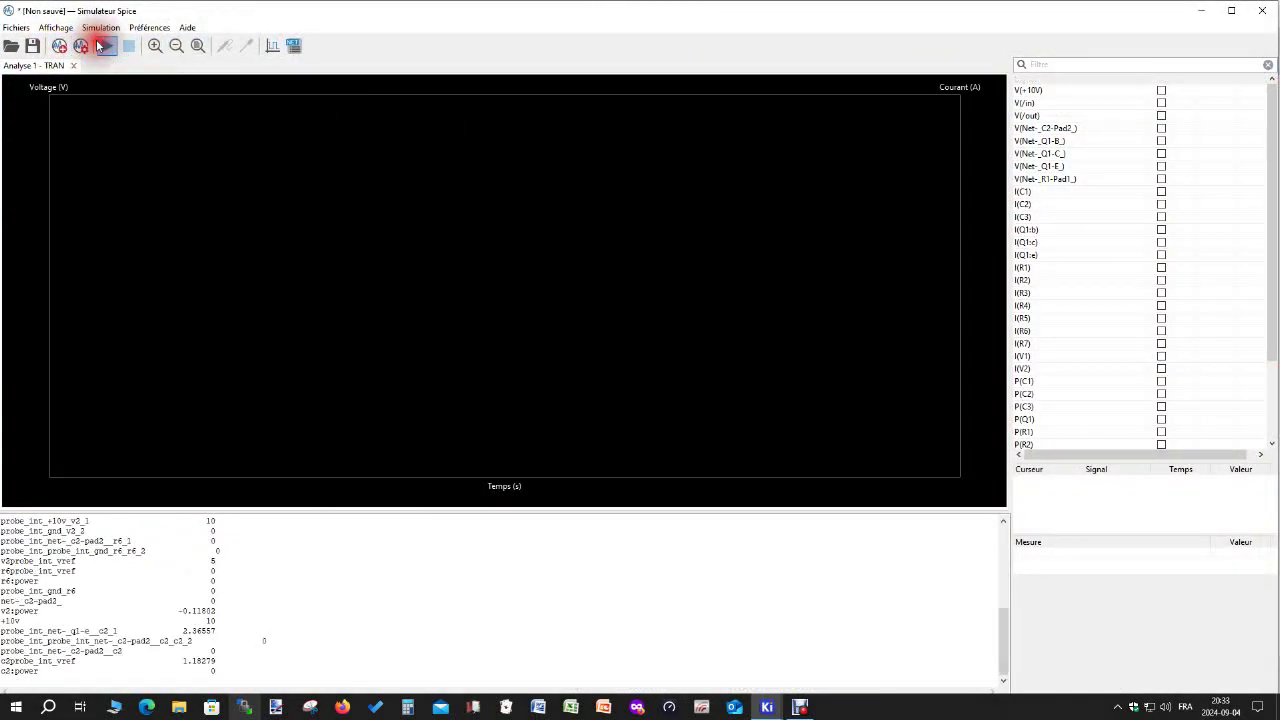
click(1160, 116)
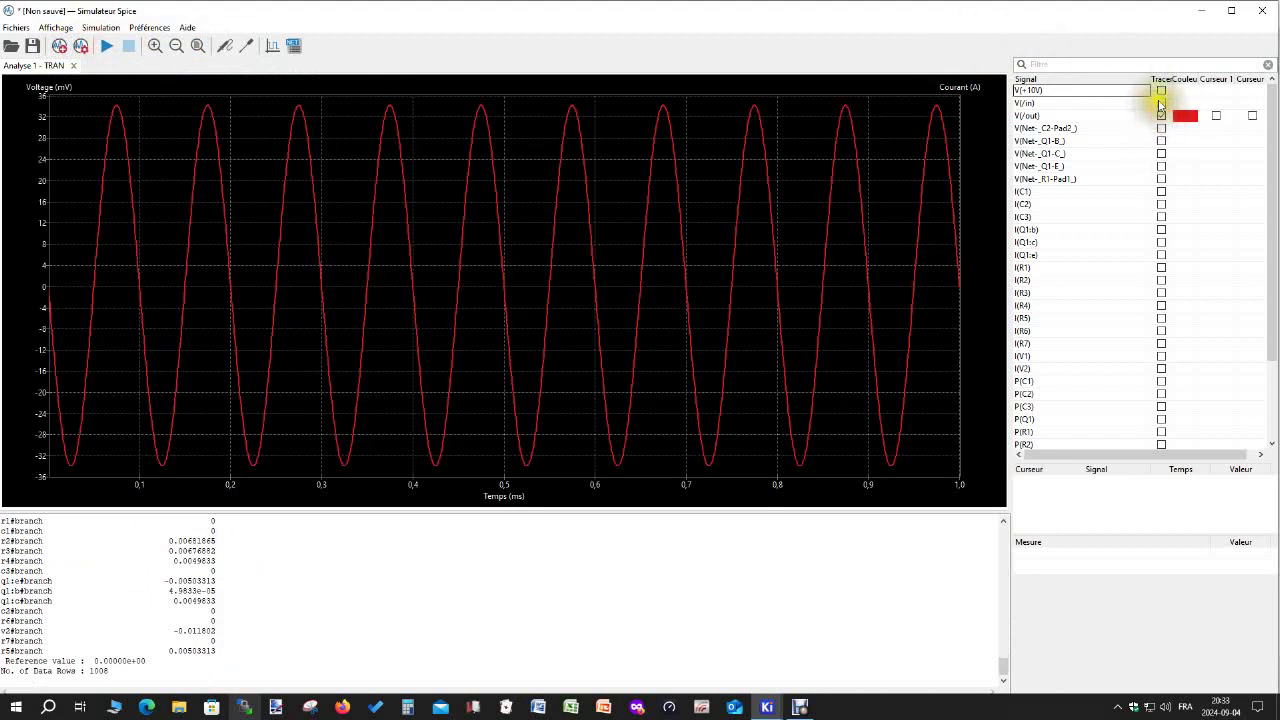
click(1160, 103)
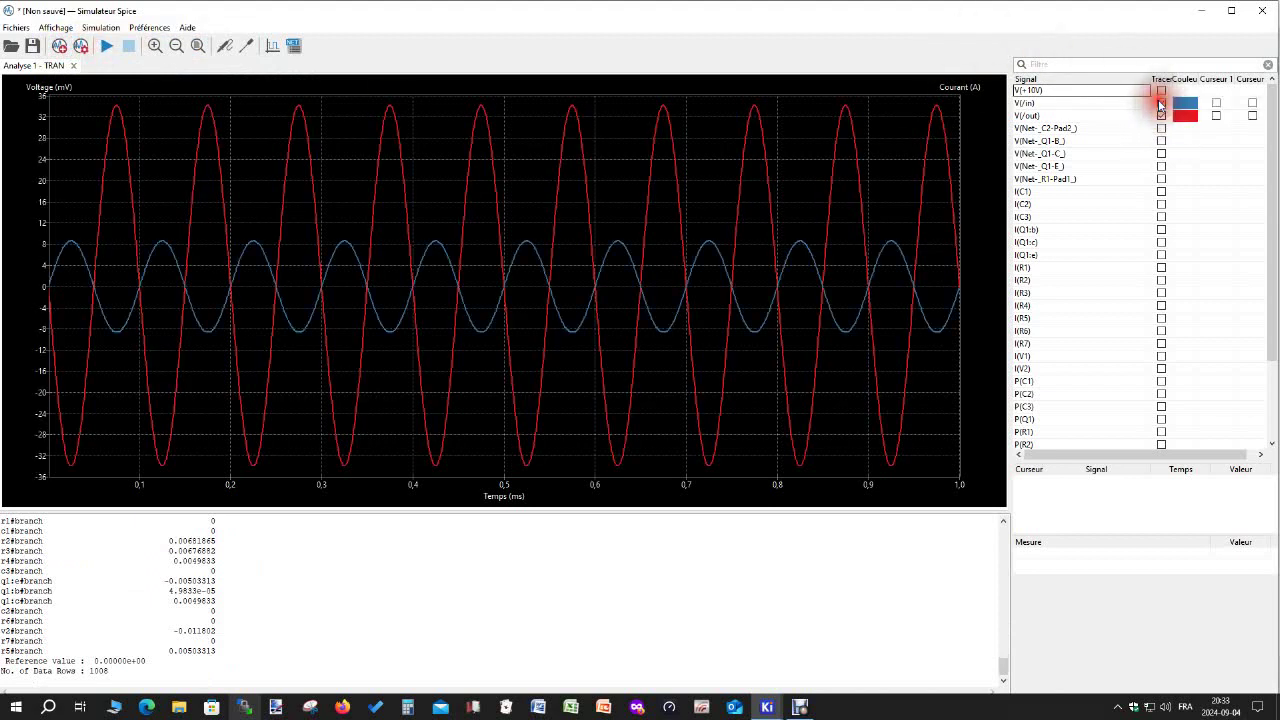
Close the simulator without saving the workbook, and delete the .tran 1u 1m directive from the schematic.
click(1260, 17)
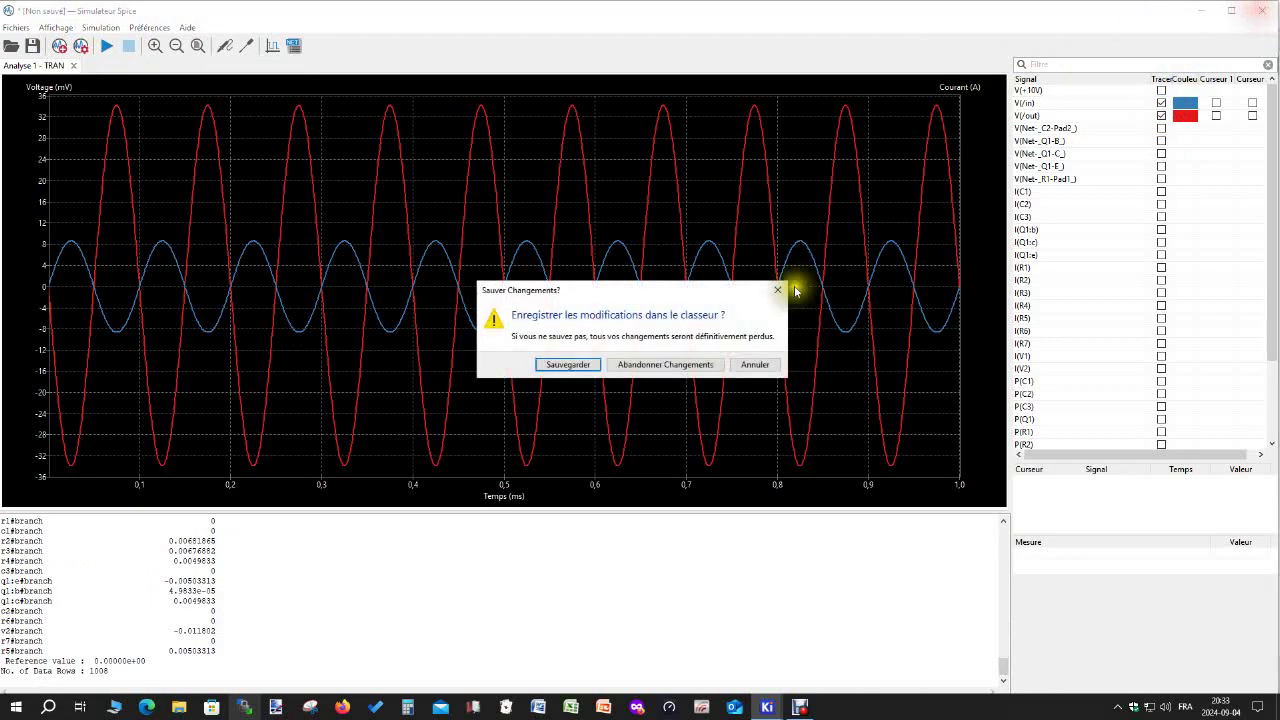
click(686, 364)
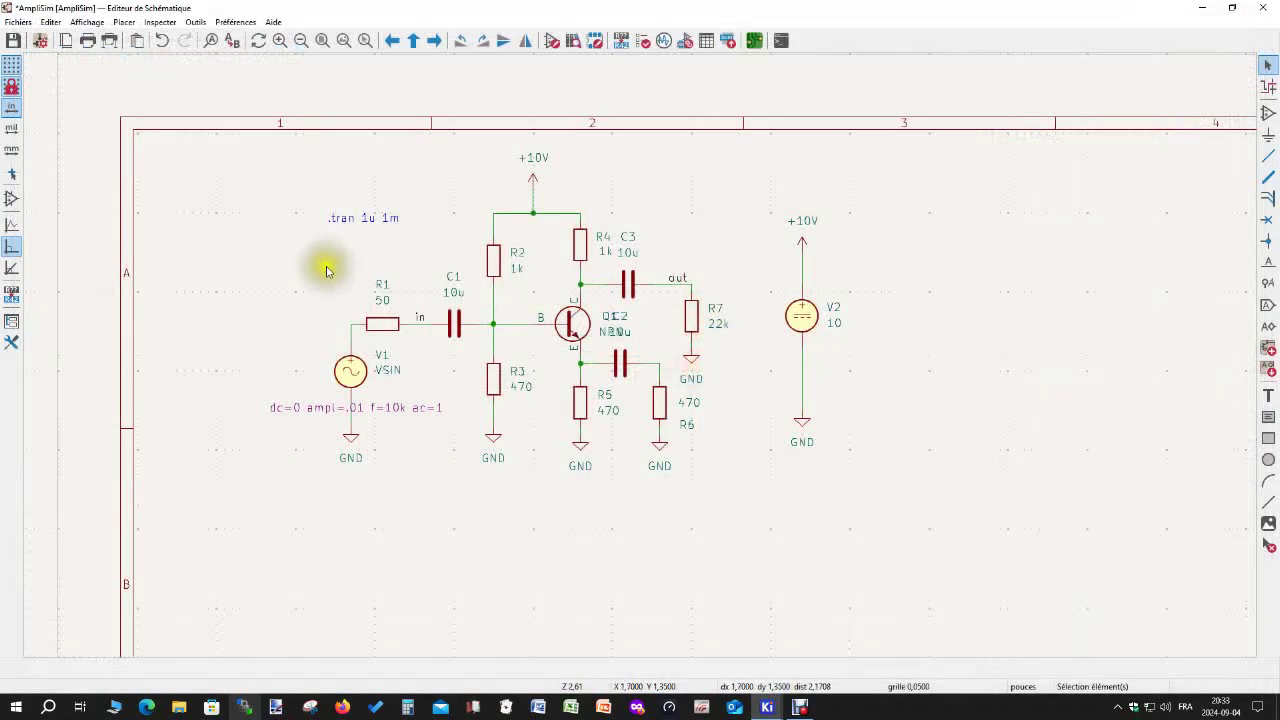
click(352, 218)
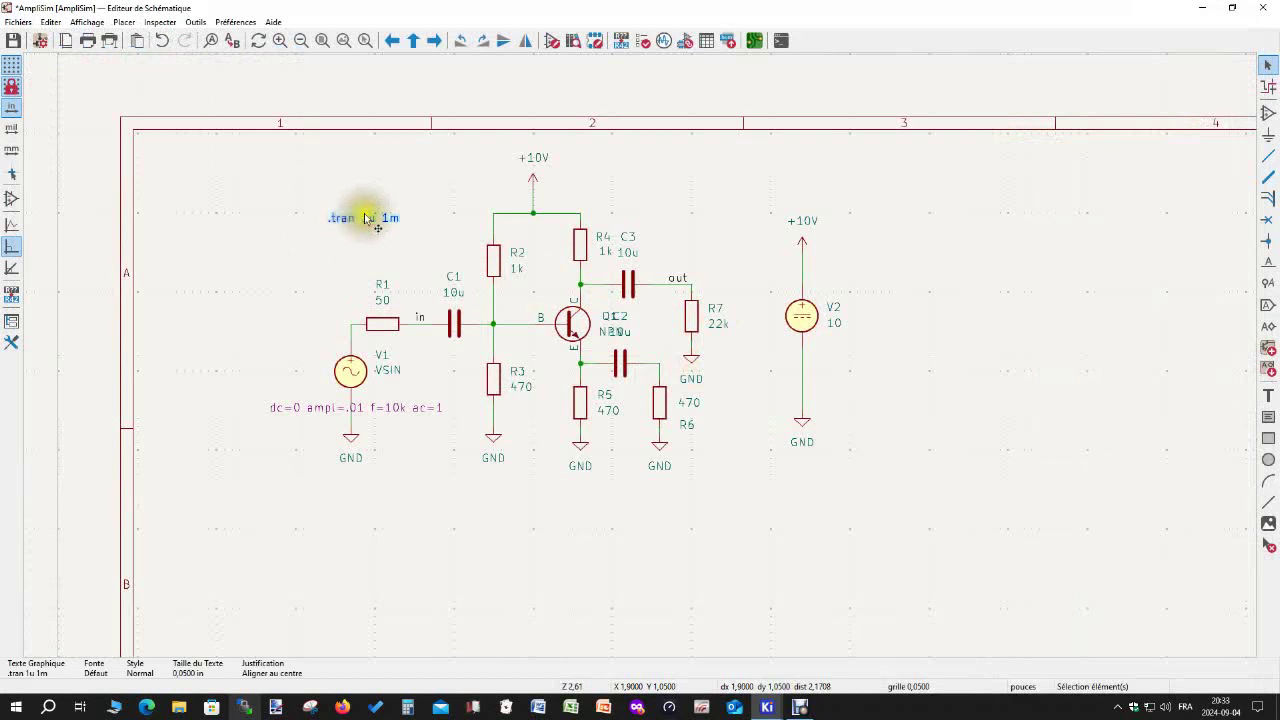
key(Delete)
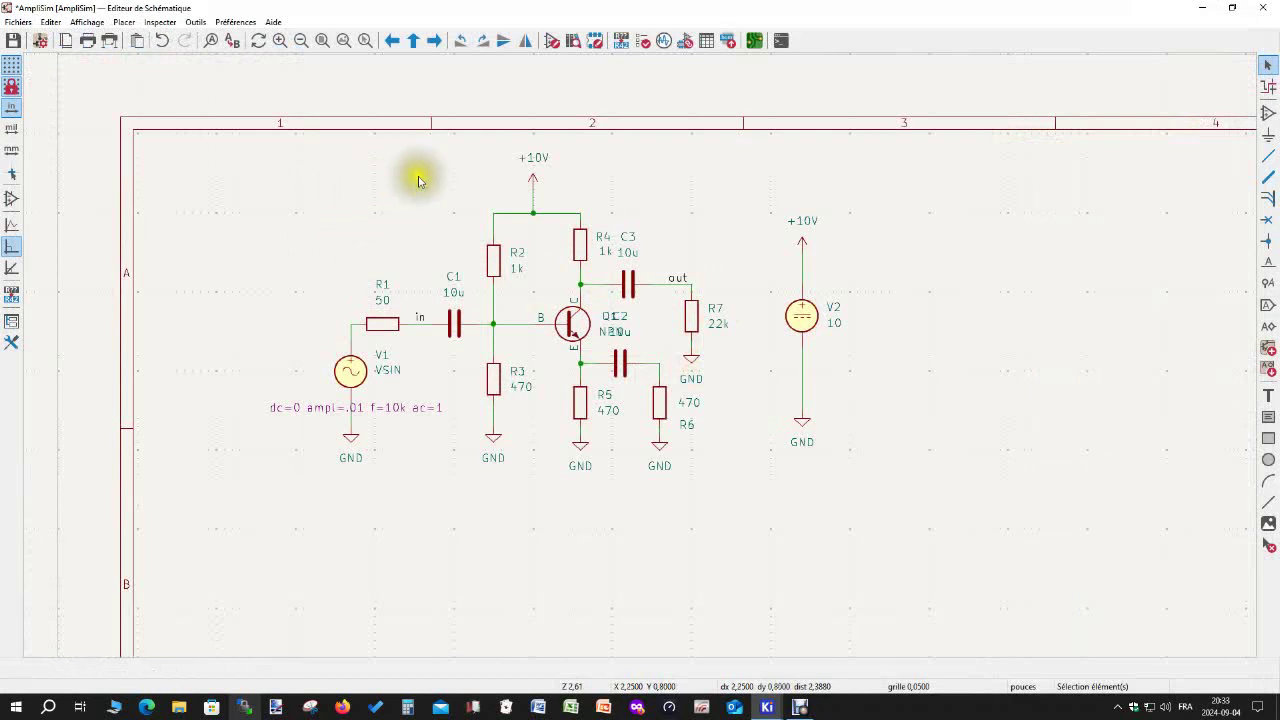
Reopen the Spice simulator and review the analysis types offered for a new simulation tab, without creating one.
click(664, 40)
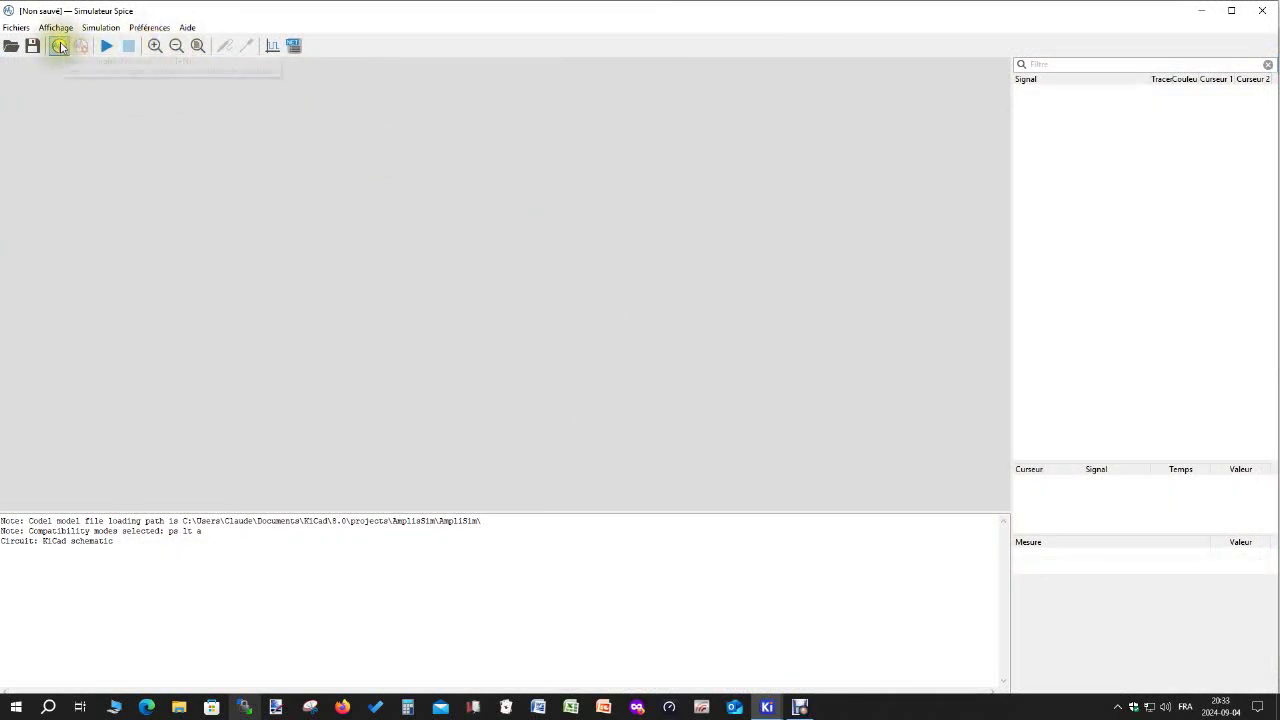
click(58, 45)
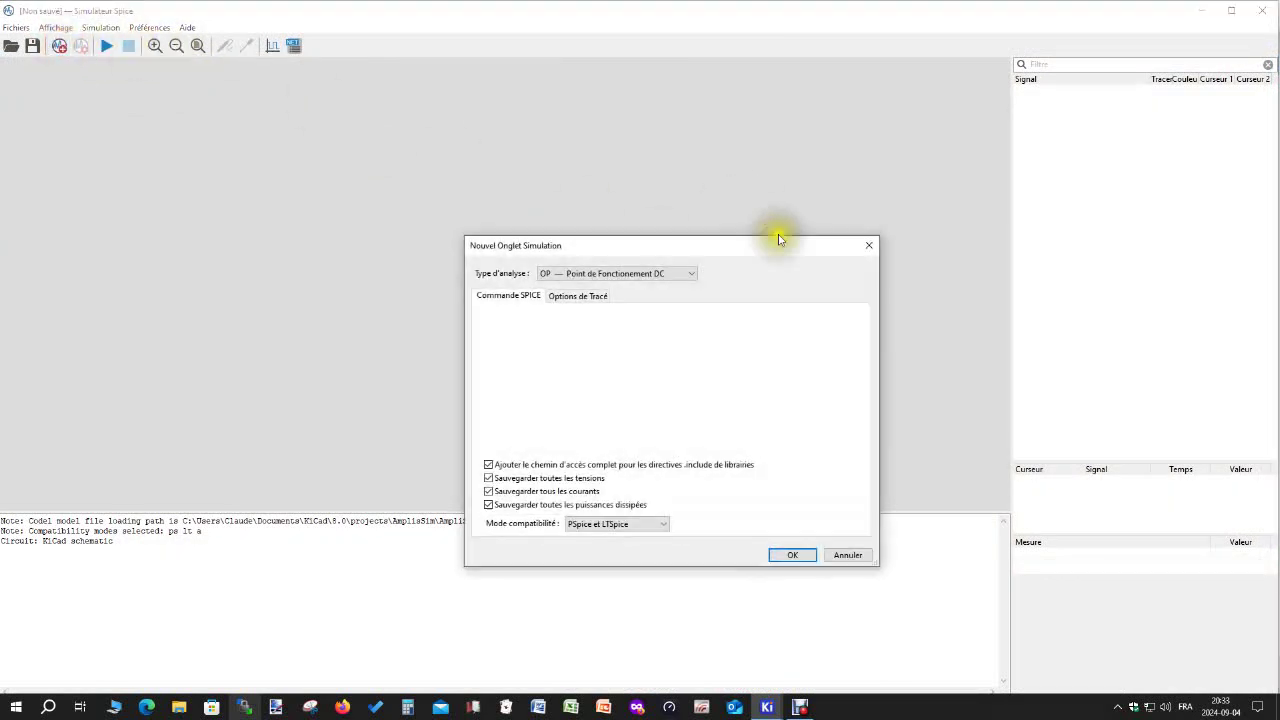
click(690, 273)
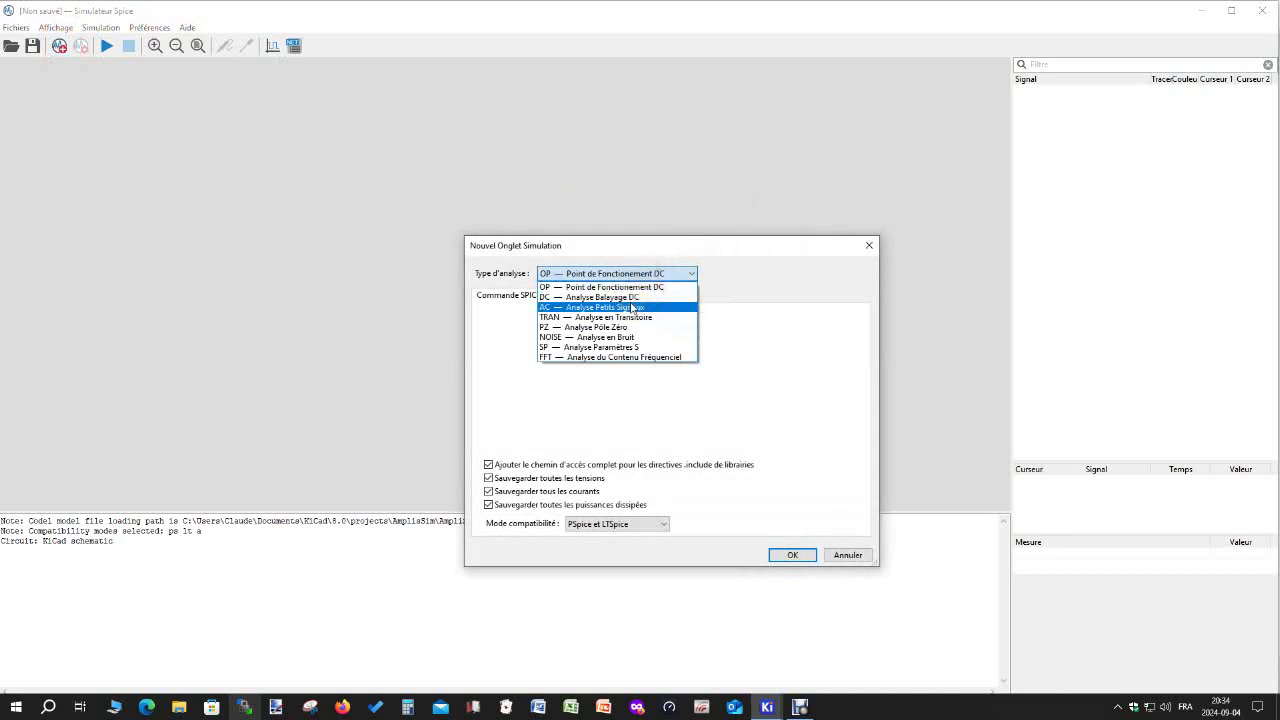
click(630, 318)
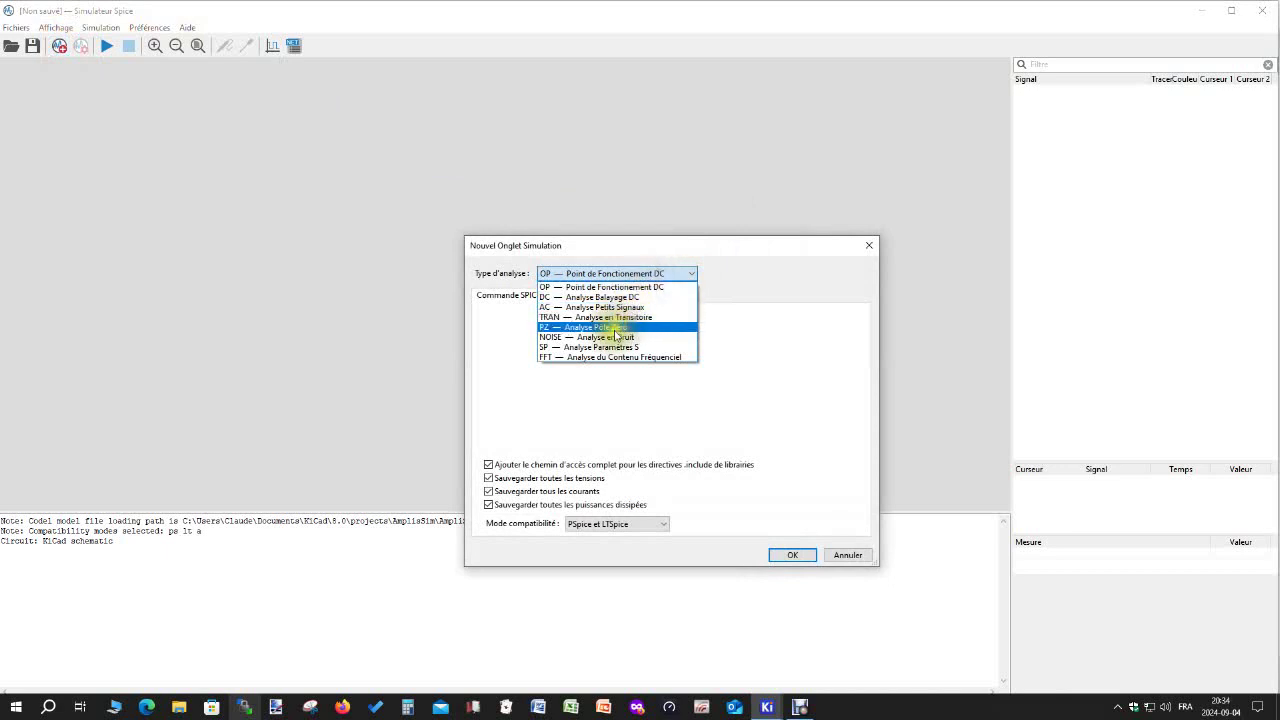
click(813, 355)
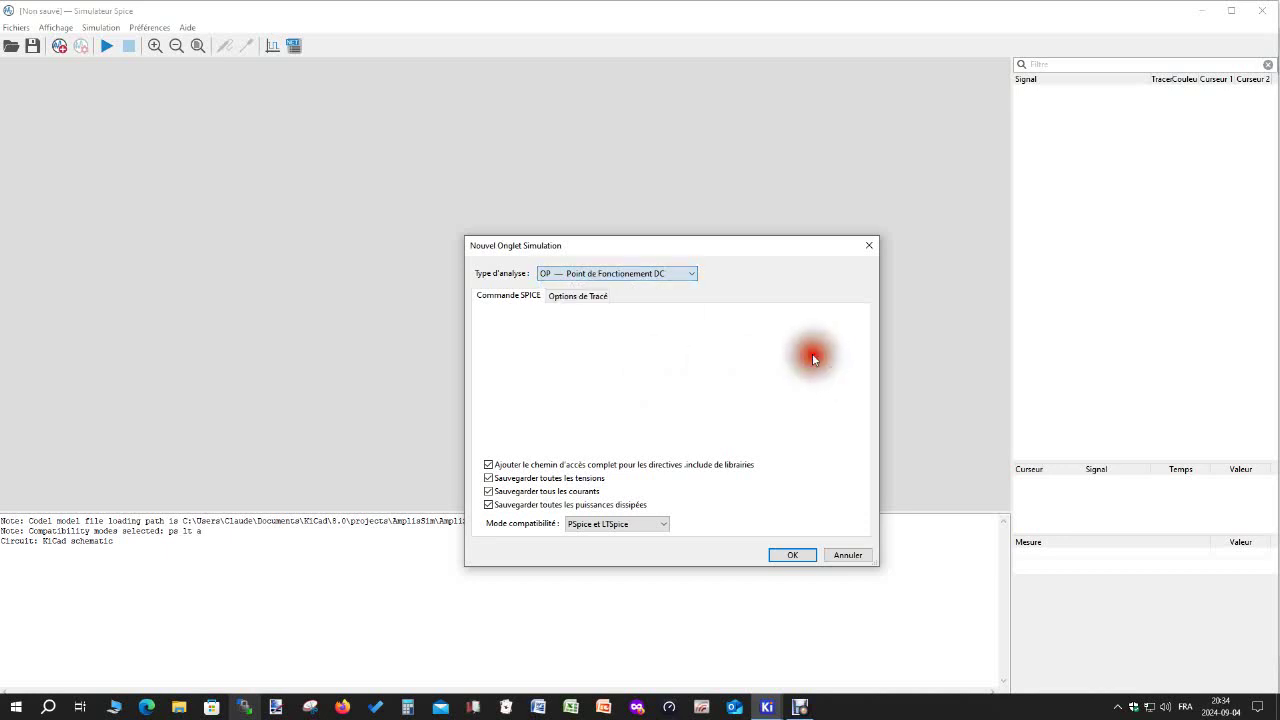
click(847, 556)
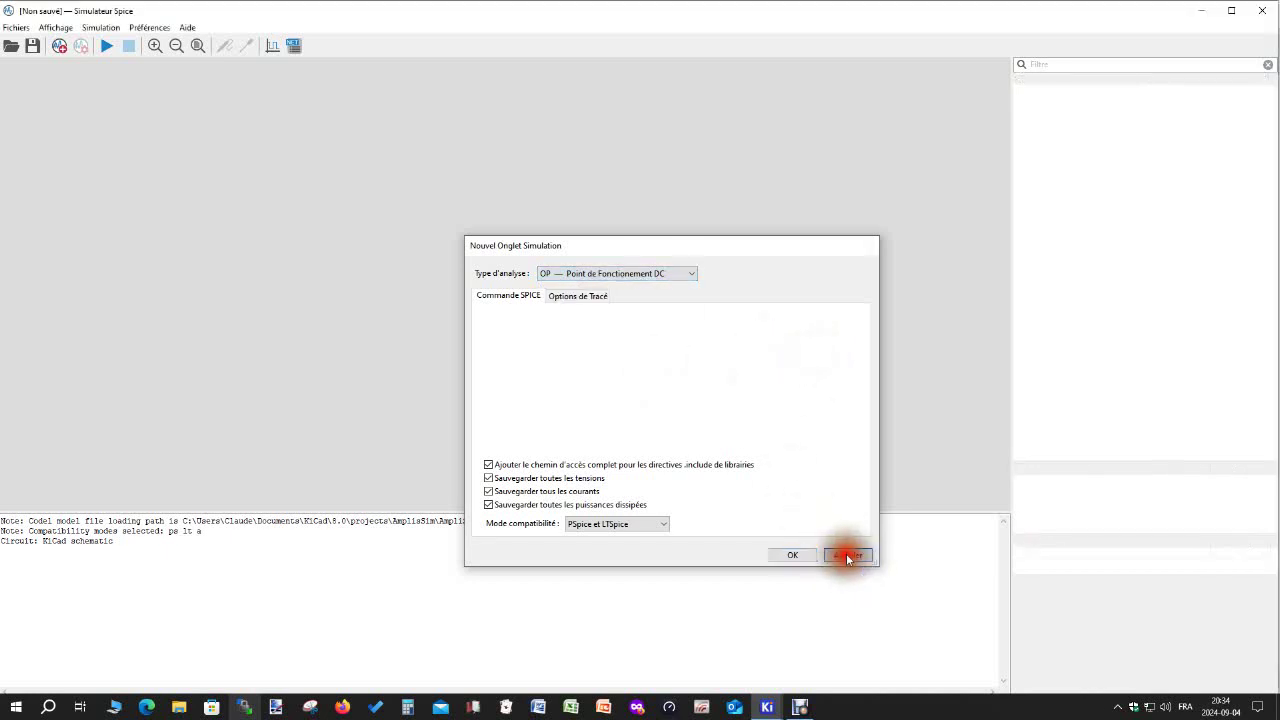
View the circuit's SPICE netlist and examine its directives, probes and component lines.
click(293, 48)
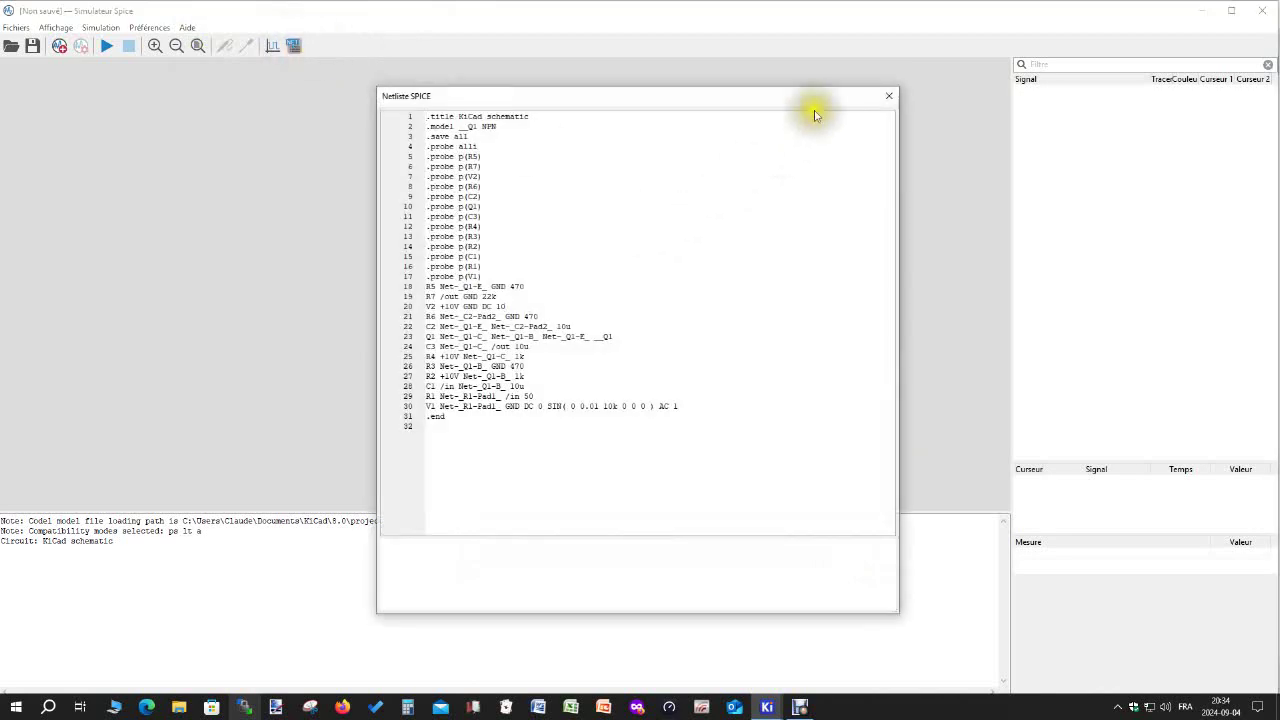
mouse_move(746, 104)
mouse_down()
mouse_move(762, 105)
mouse_move(745, 100)
mouse_up()
drag(668, 92, 668, 94)
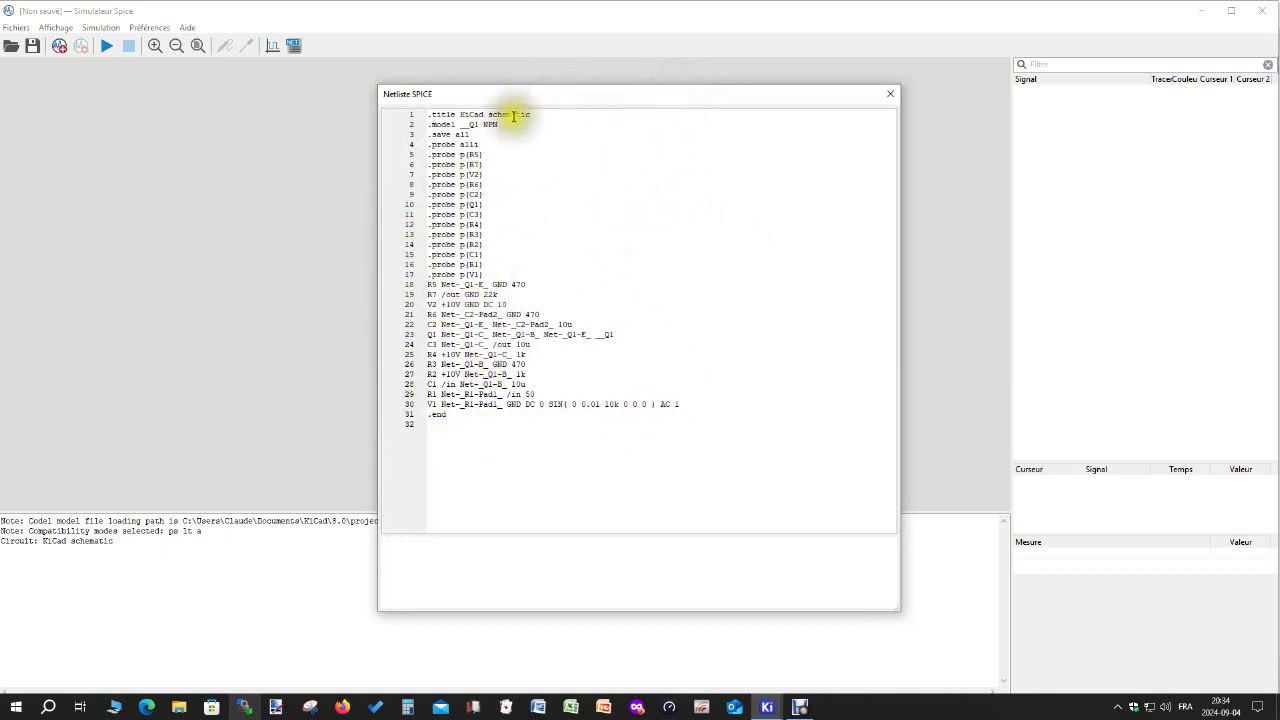
Close the netlist and set up a transient analysis with a 1u second time step and a 1m second final time.
click(889, 96)
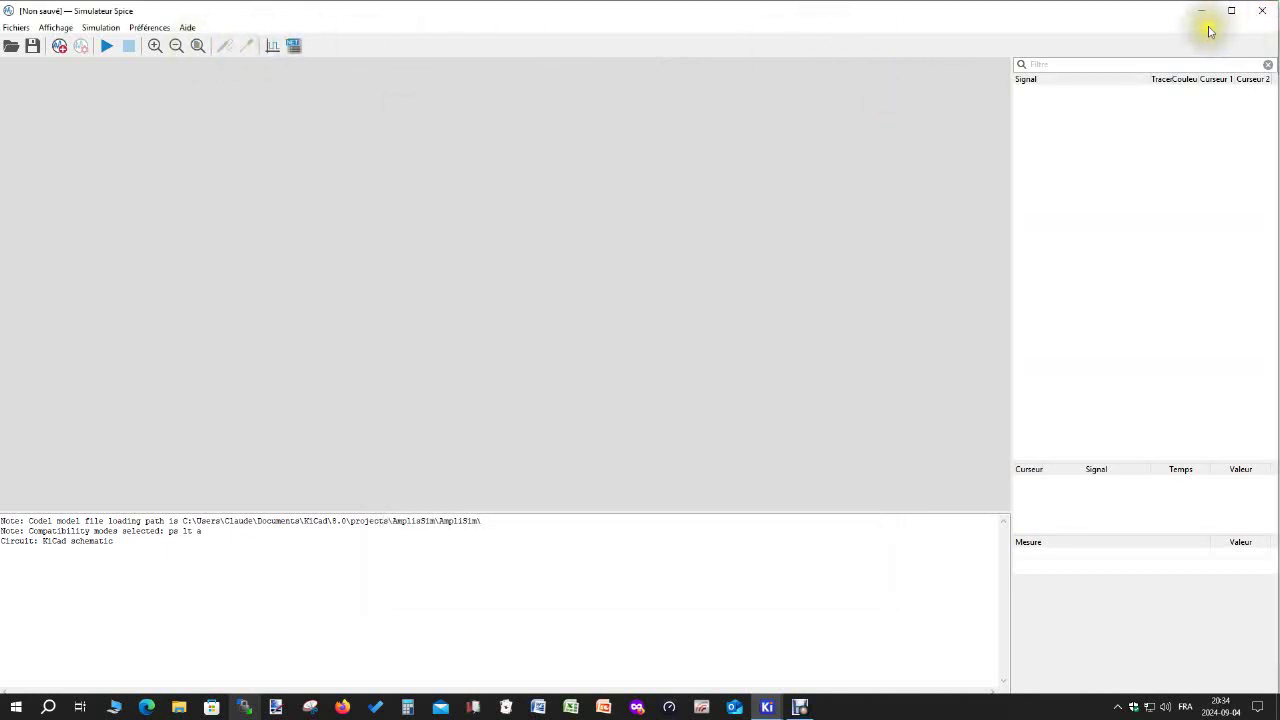
click(109, 50)
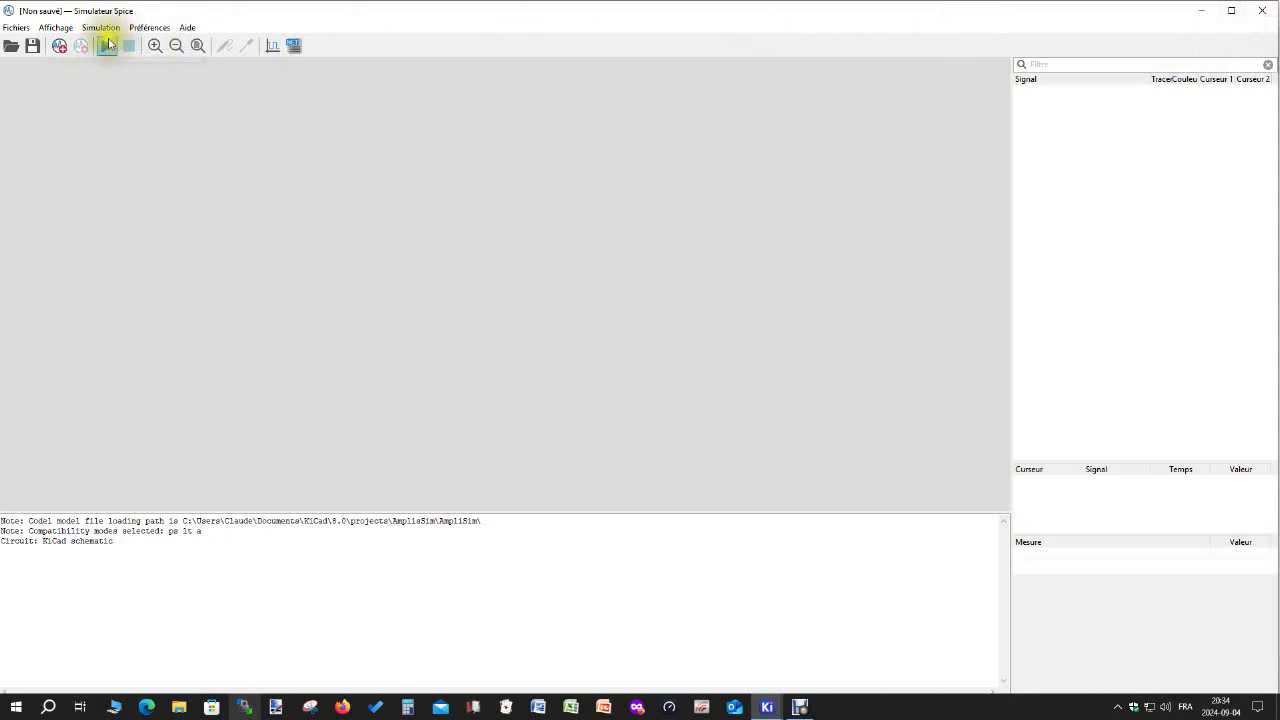
click(108, 45)
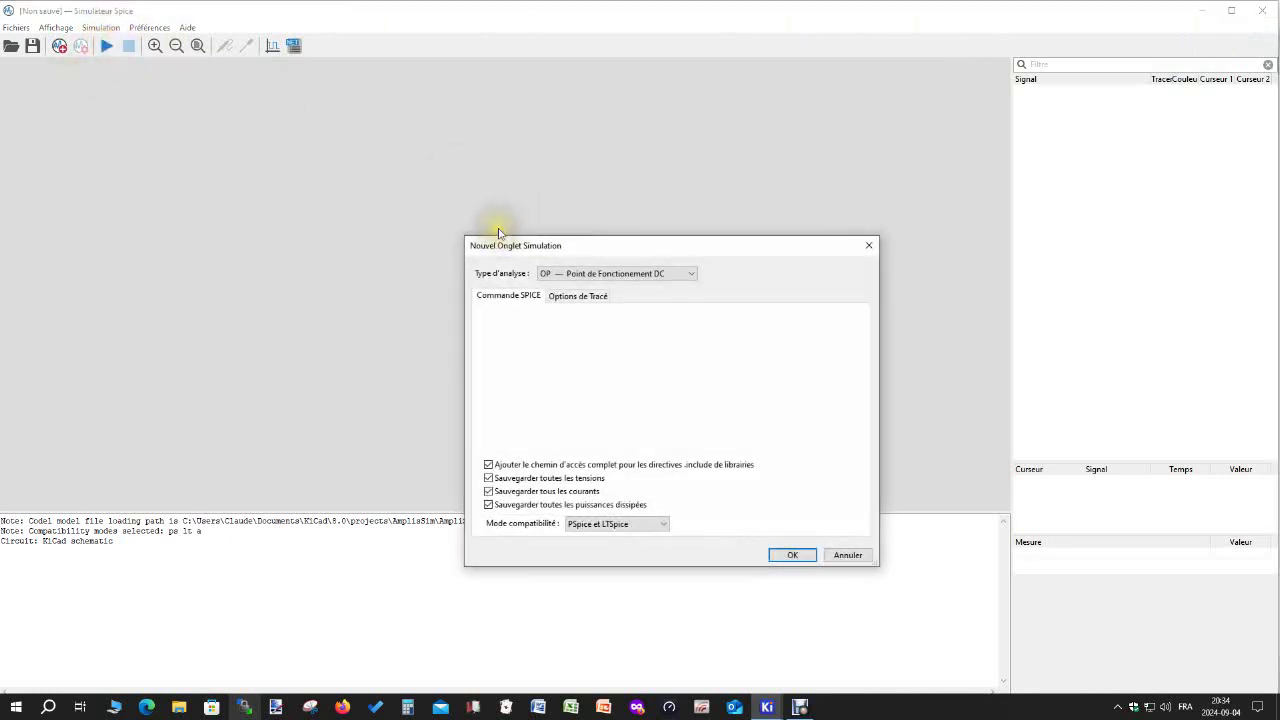
click(690, 272)
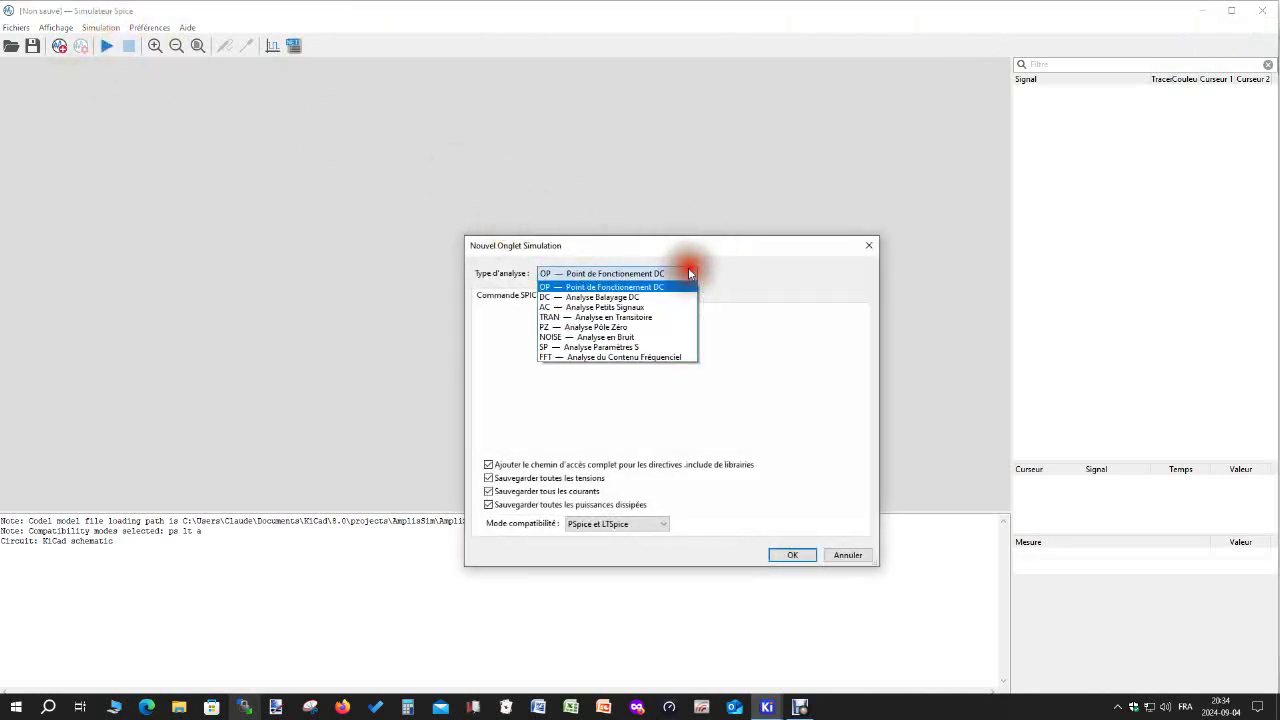
click(632, 316)
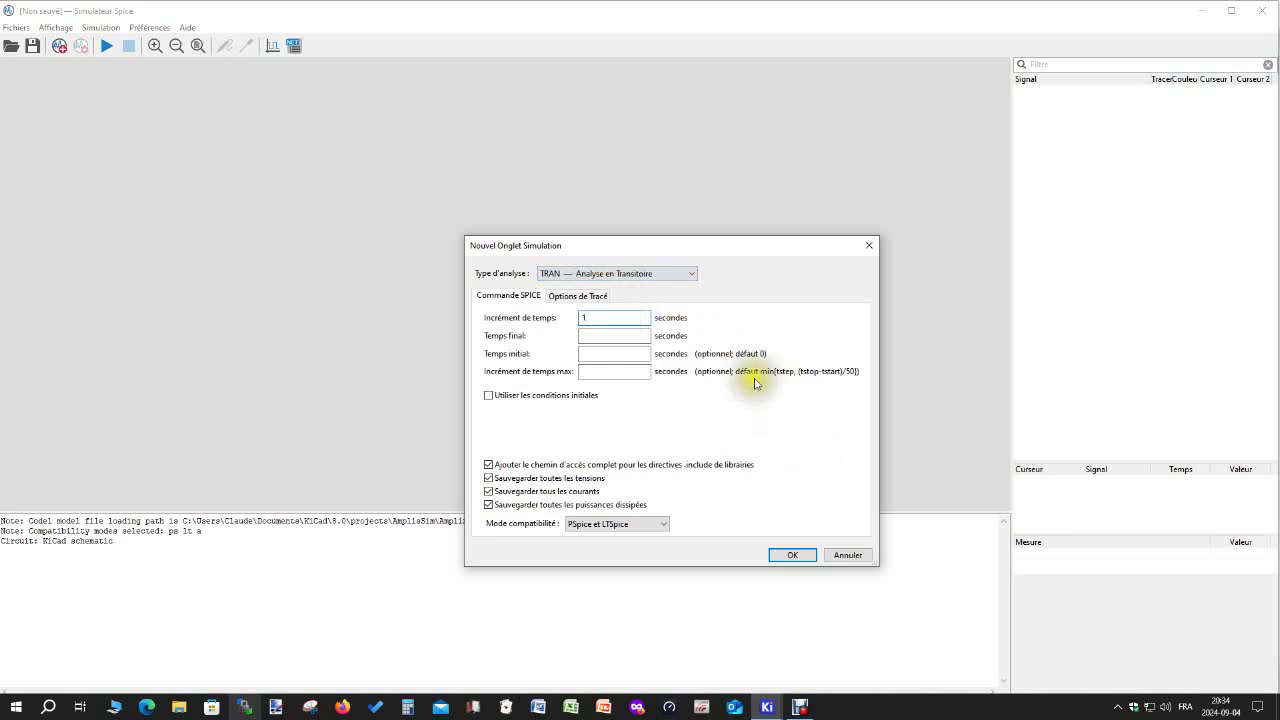
click(618, 334)
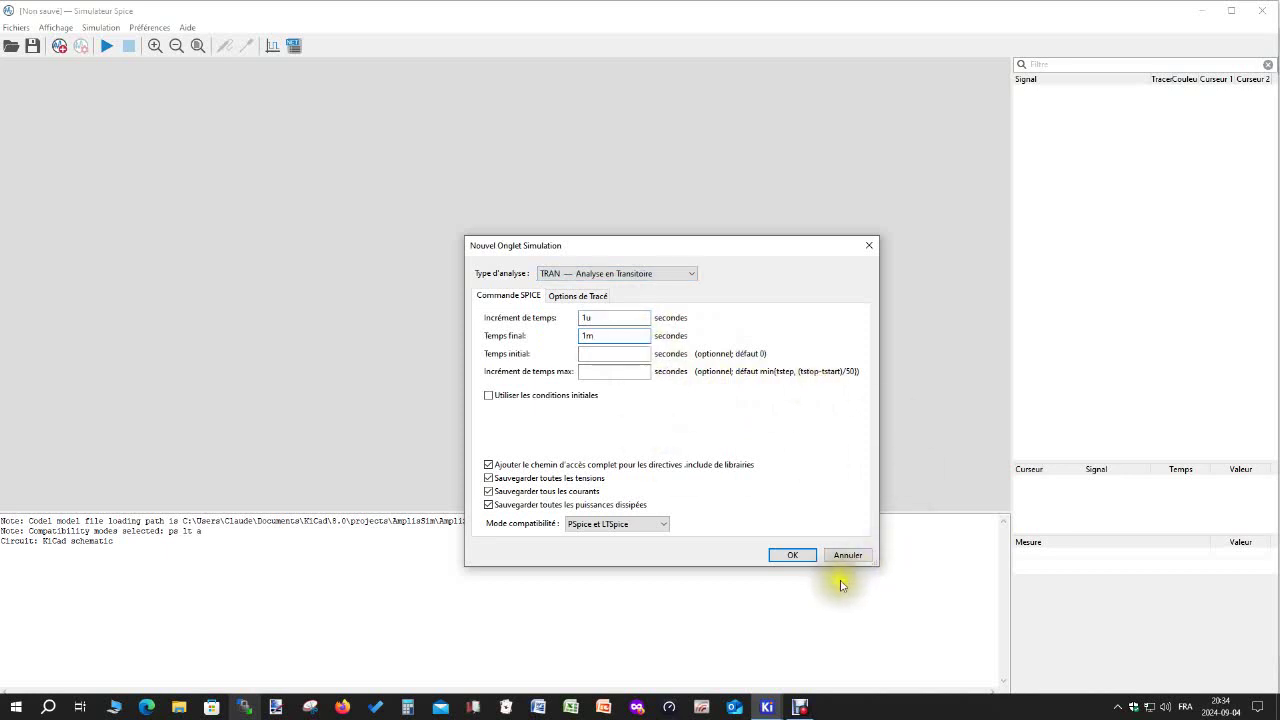
click(800, 556)
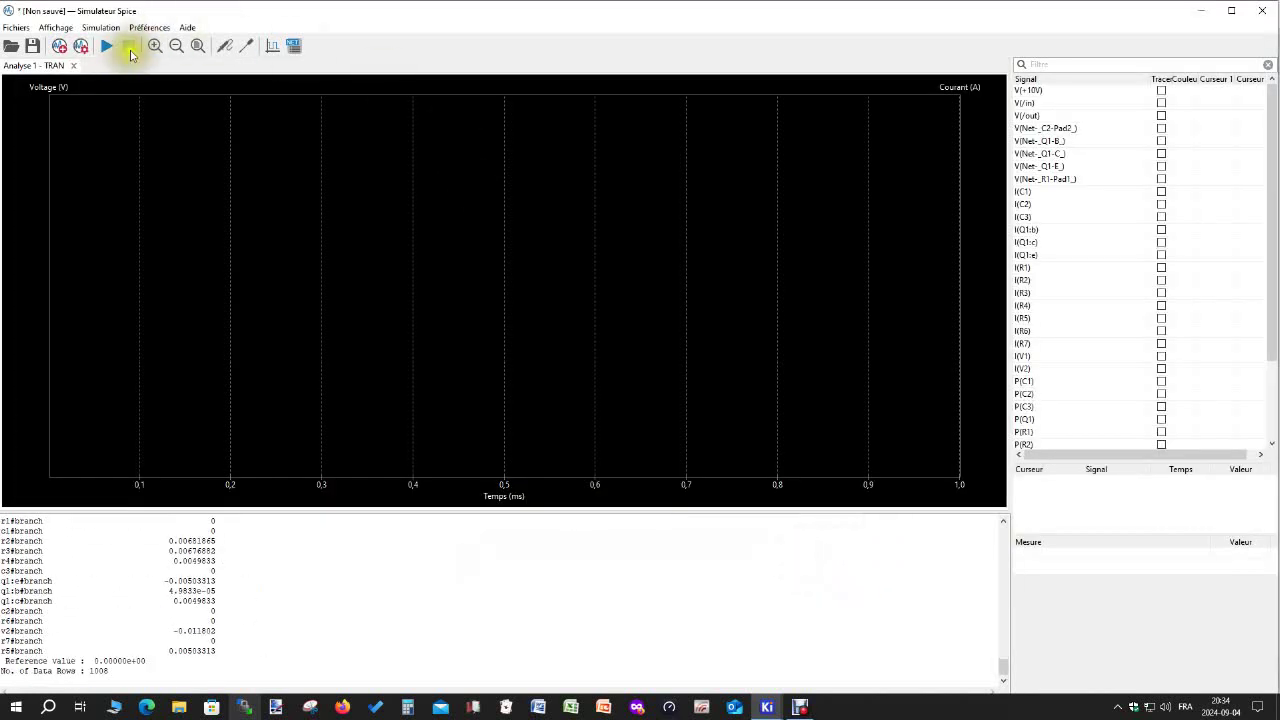
Run the transient simulation and plot the V(/in) and V(/out) signals.
click(106, 45)
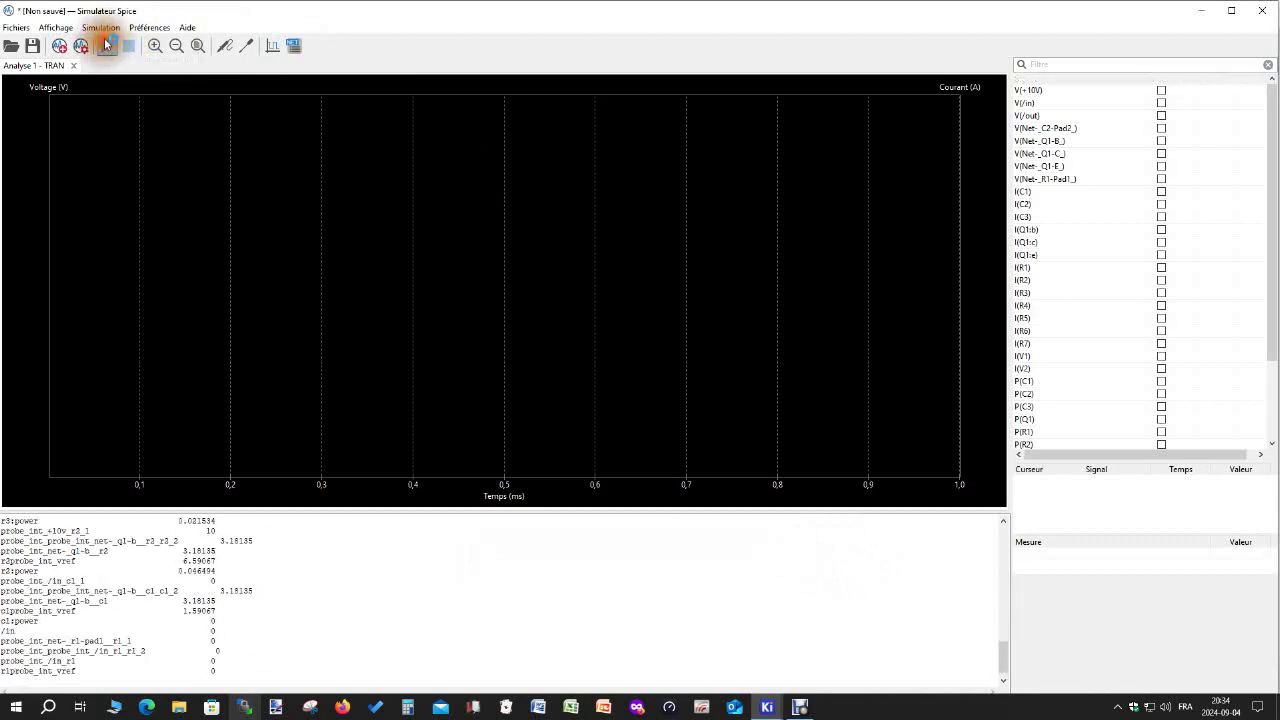
click(1161, 104)
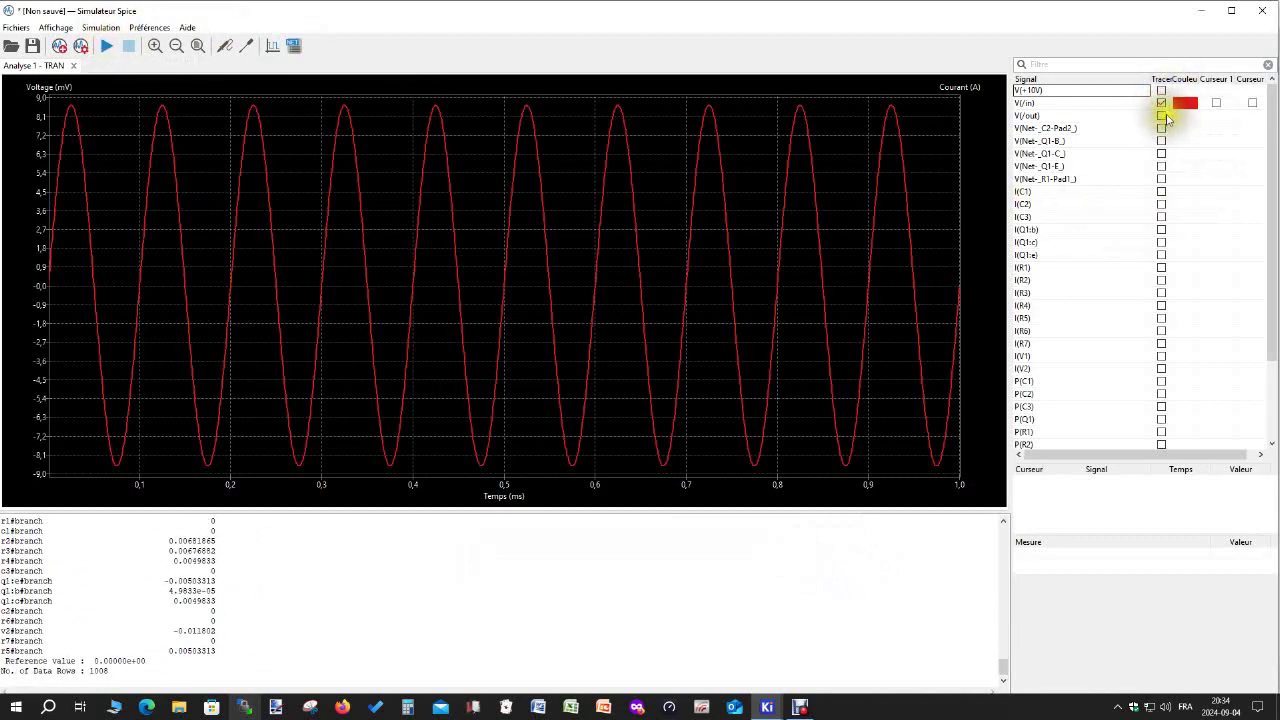
click(1161, 116)
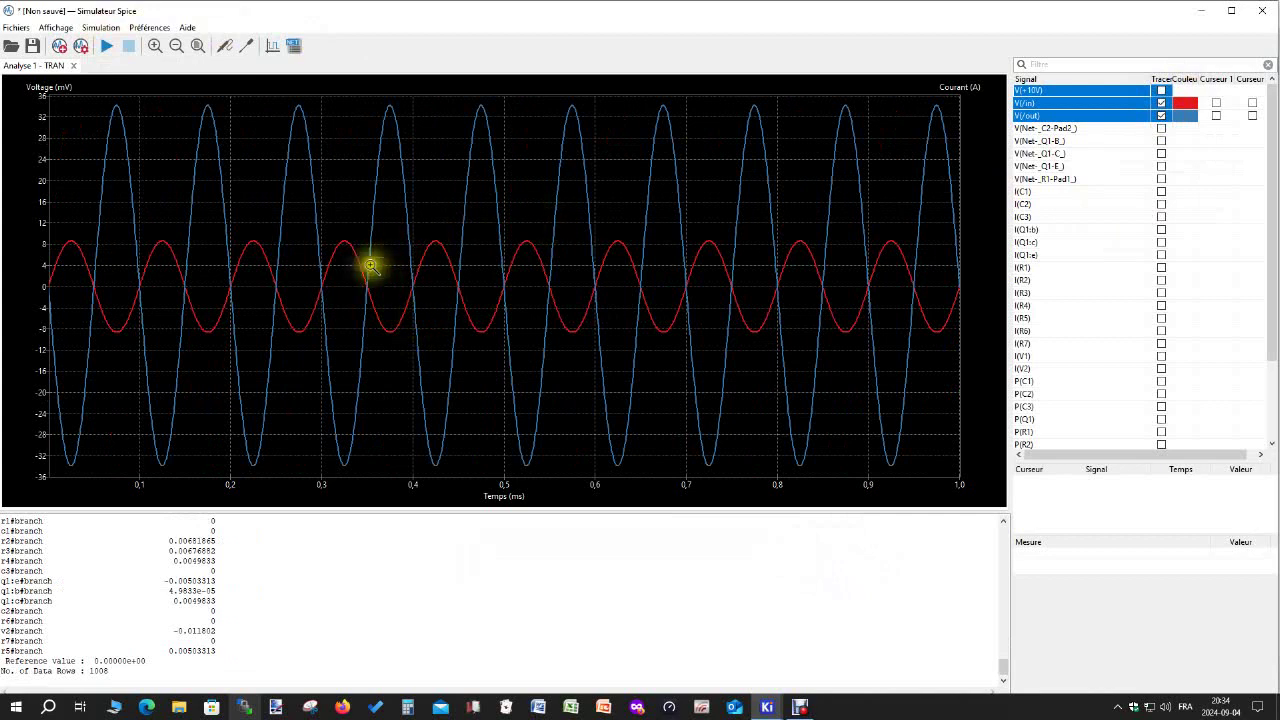
Enable cursors 1 and 2 on V(/in) and place cursor 2 at about 523 us, near a V(/in) peak.
drag(343, 195, 650, 411)
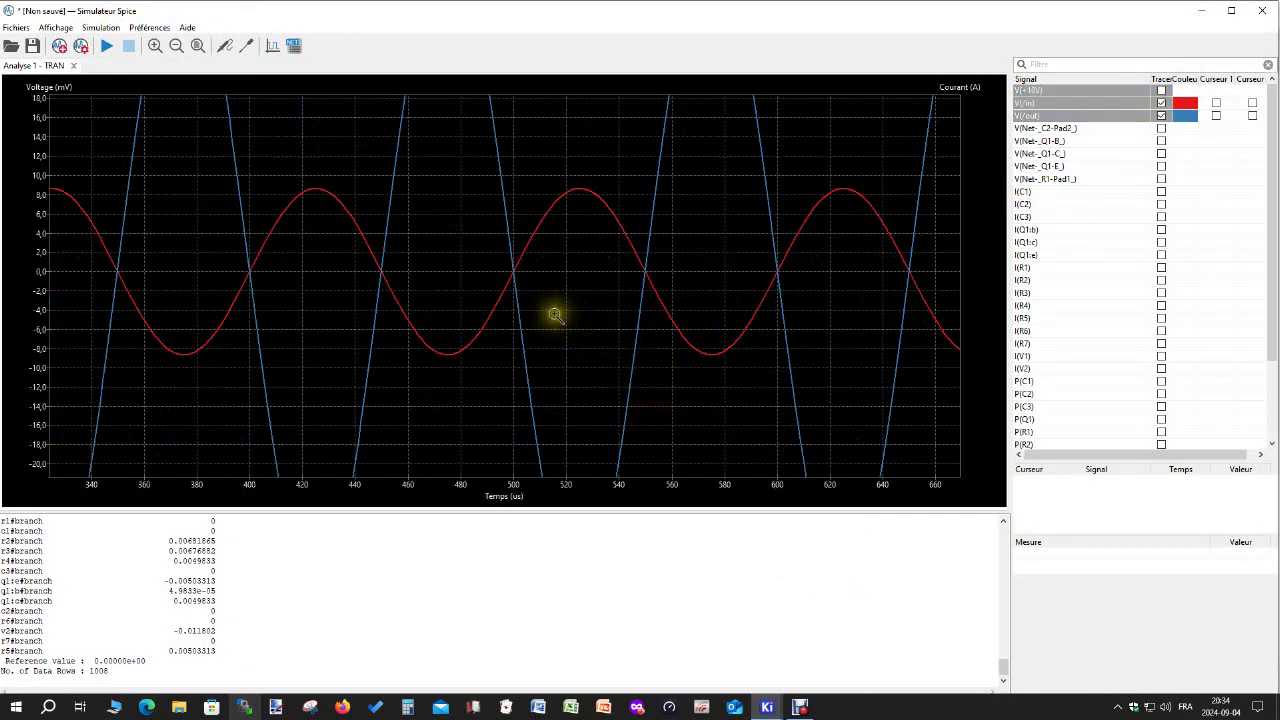
click(1216, 103)
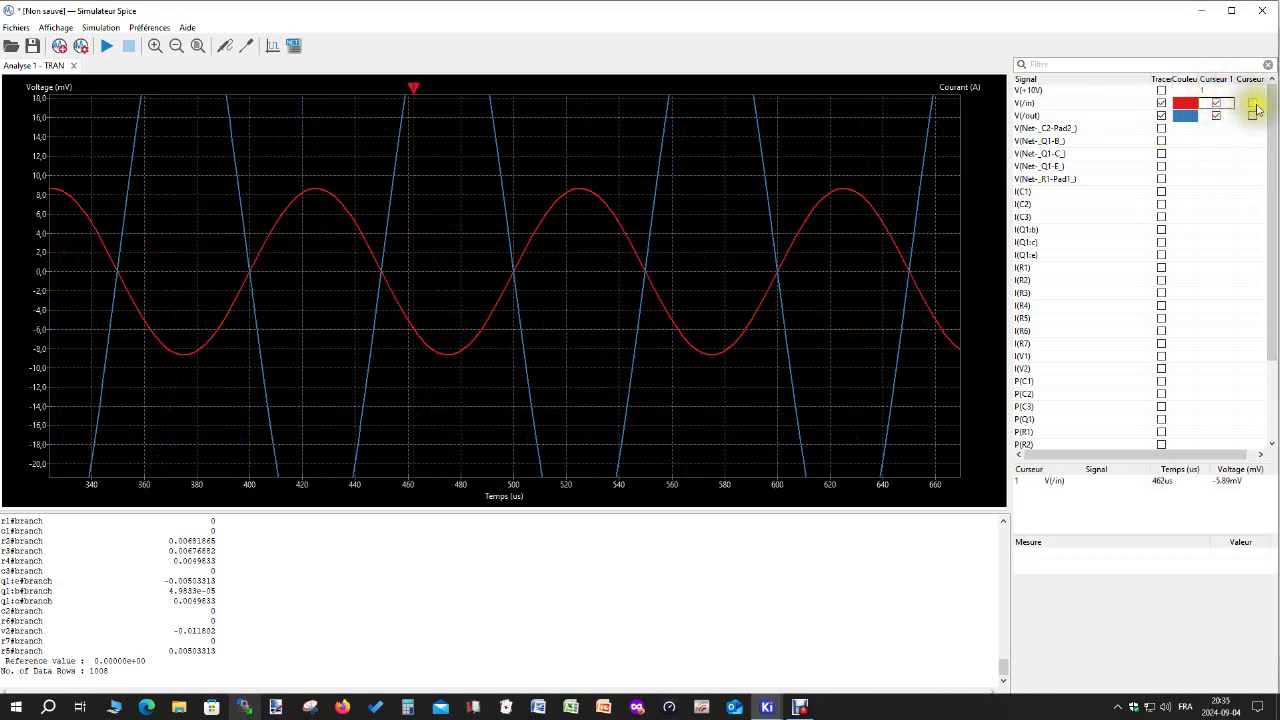
click(1252, 104)
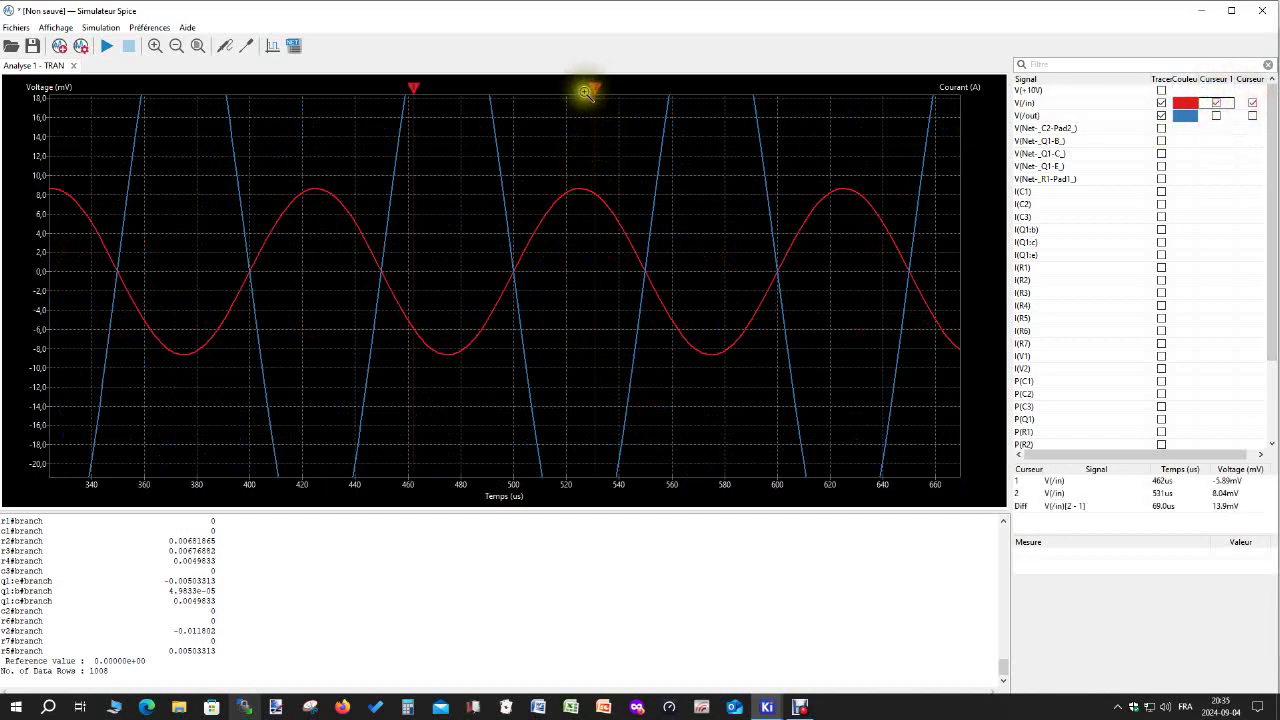
mouse_move(594, 88)
mouse_down()
mouse_move(737, 108)
mouse_move(573, 120)
mouse_up()
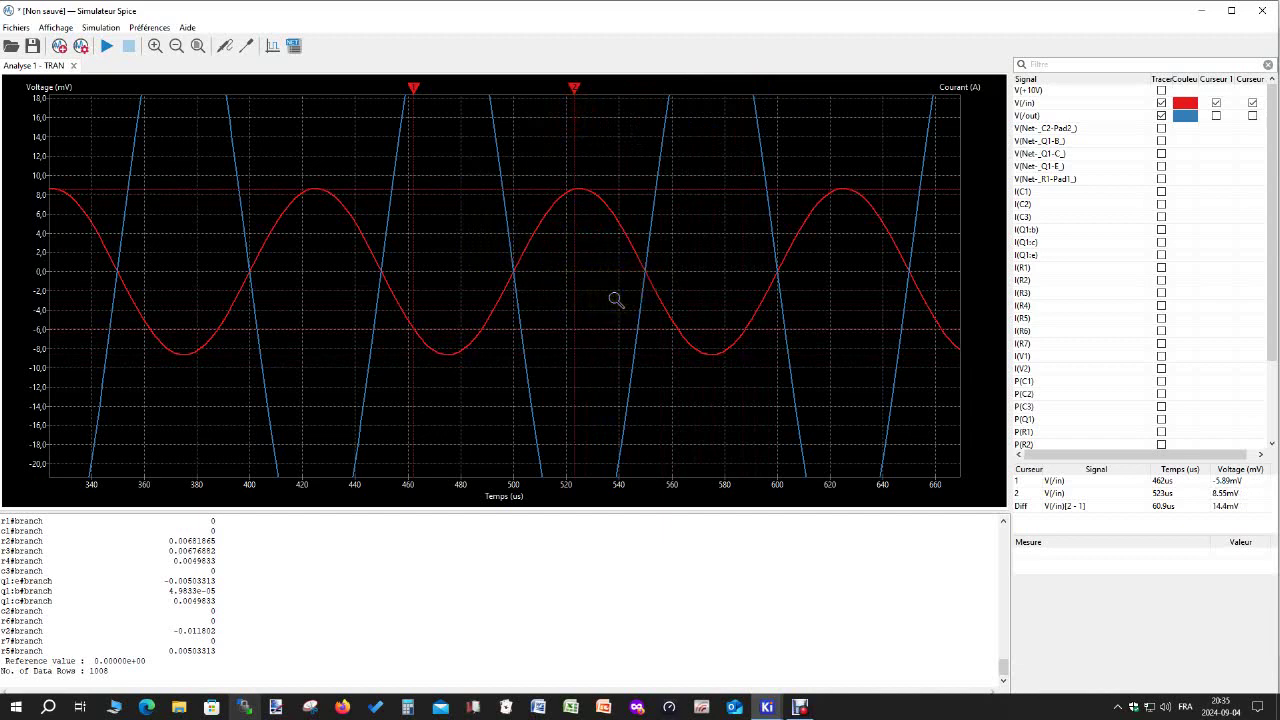
Examine the upper and lower peaks of V(/in) and V(/out) across the magnified plot's voltage range.
scroll(645, 235, down, 3)
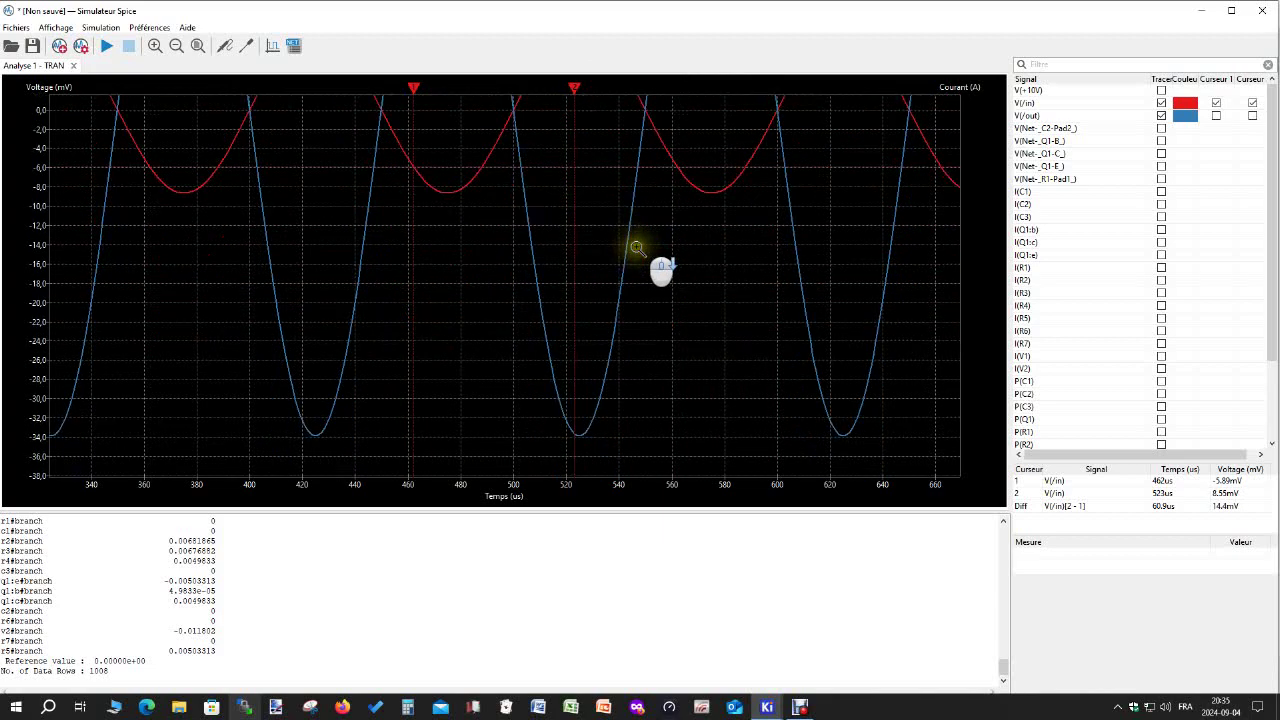
scroll(648, 256, up, 6)
scroll(620, 251, down, 6)
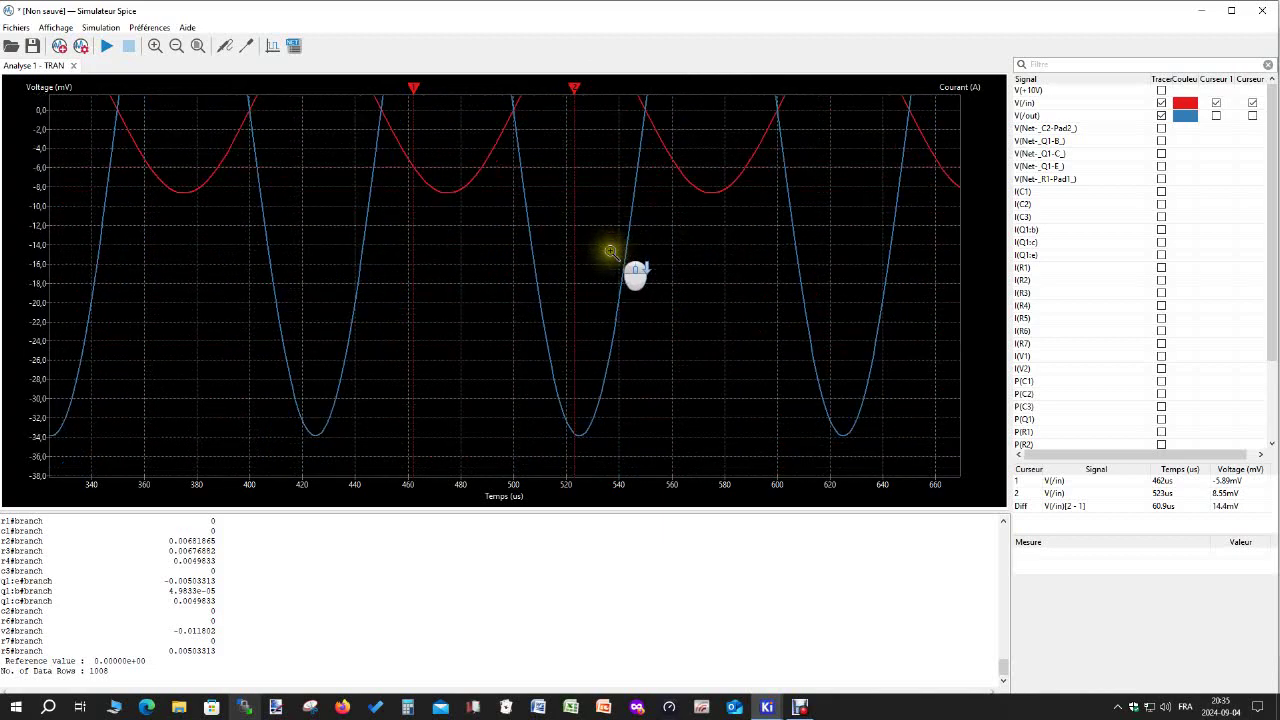
scroll(540, 247, up, 6)
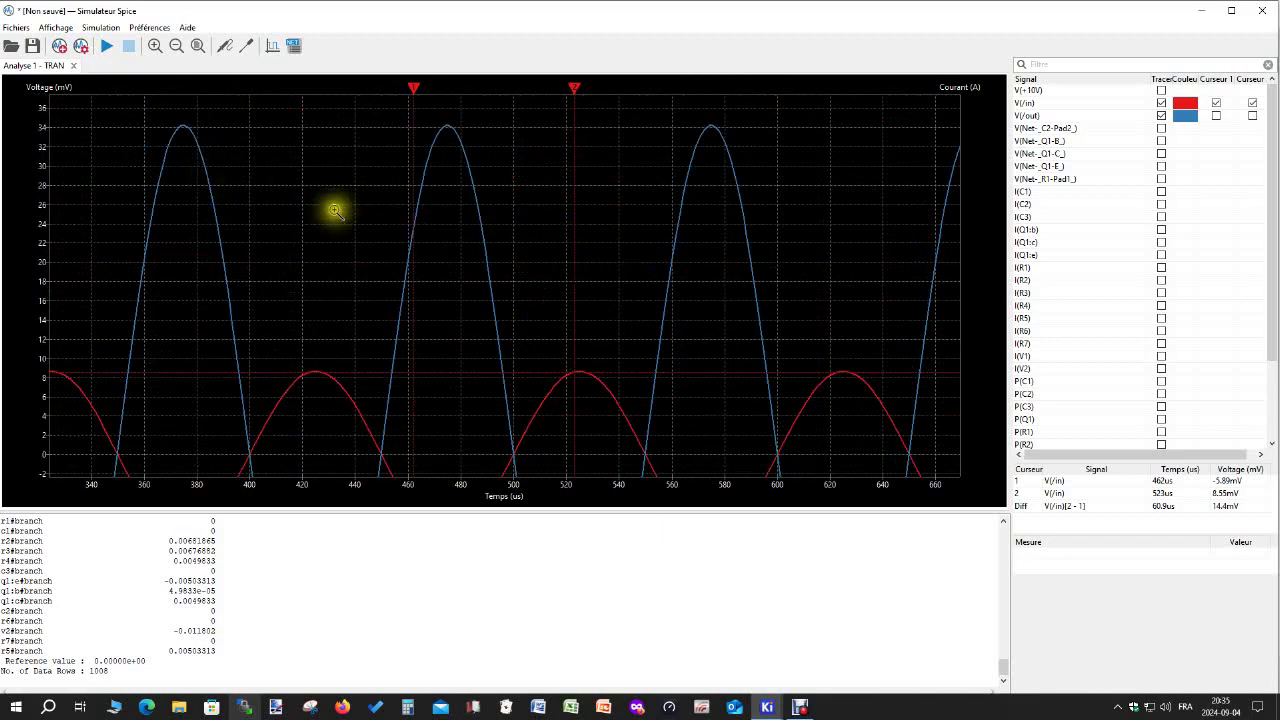
scroll(462, 233, down, 4)
scroll(462, 233, down, 2)
scroll(471, 234, up, 6)
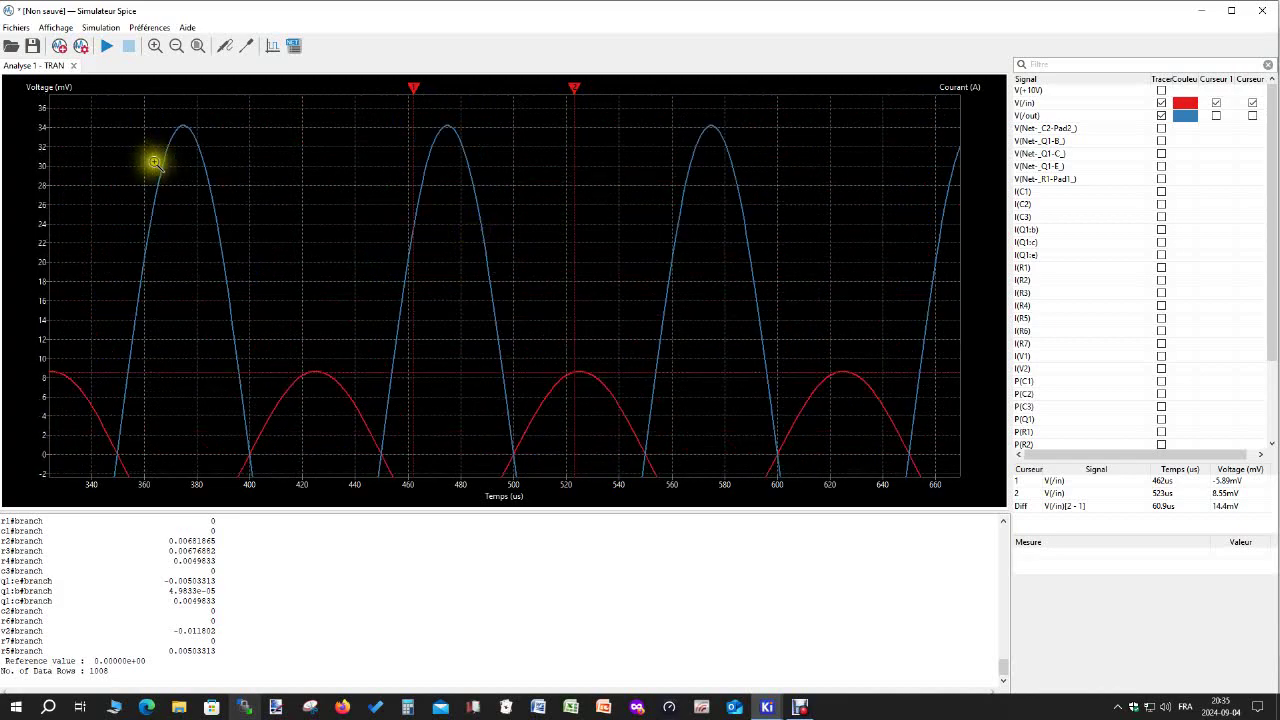
scroll(443, 202, down, 5)
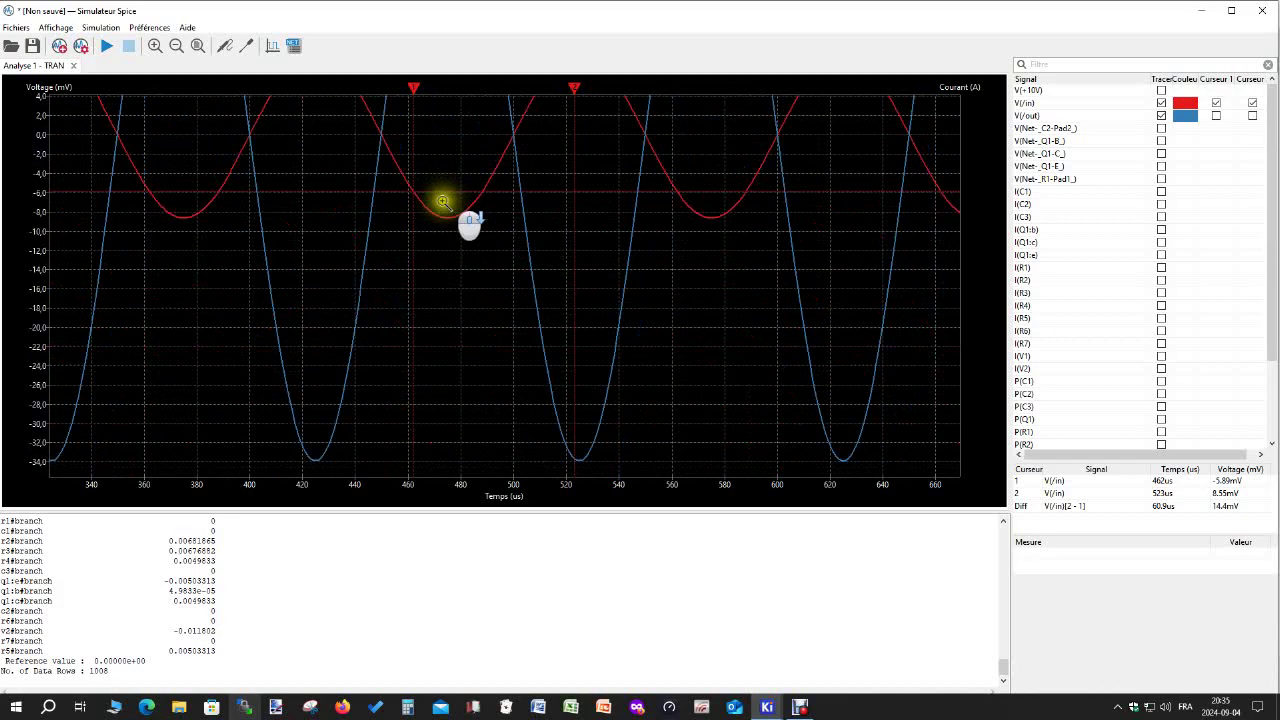
scroll(443, 202, down, 1)
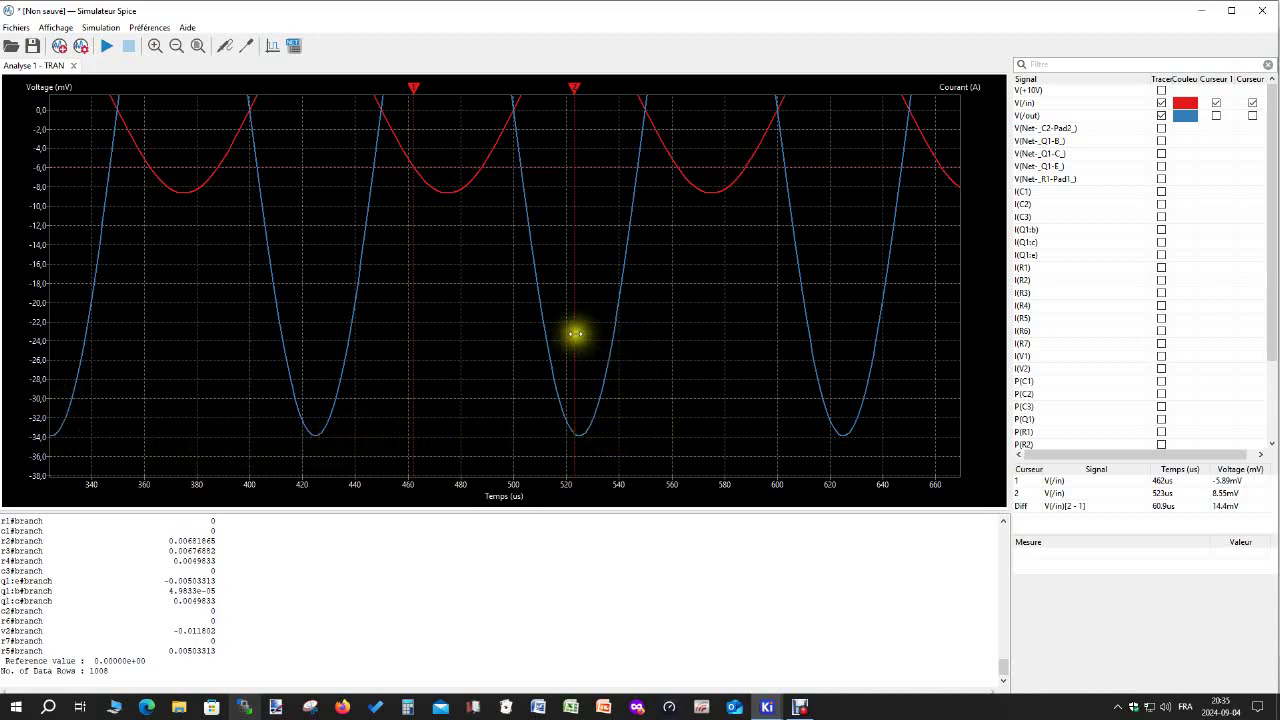
scroll(571, 335, up, 3)
scroll(571, 337, up, 6)
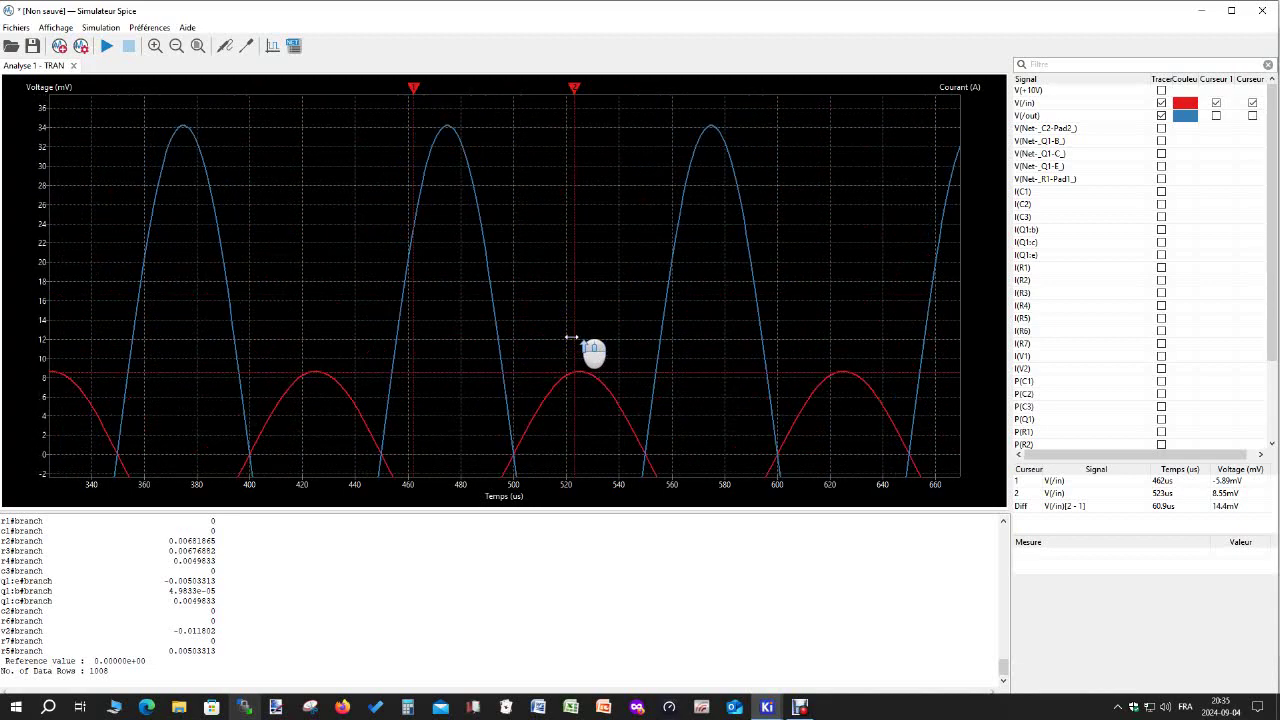
Position cursor 2 at about 575 us and cursor 1 at about 474 us, on two consecutive V(/out) peaks.
drag(573, 88, 715, 87)
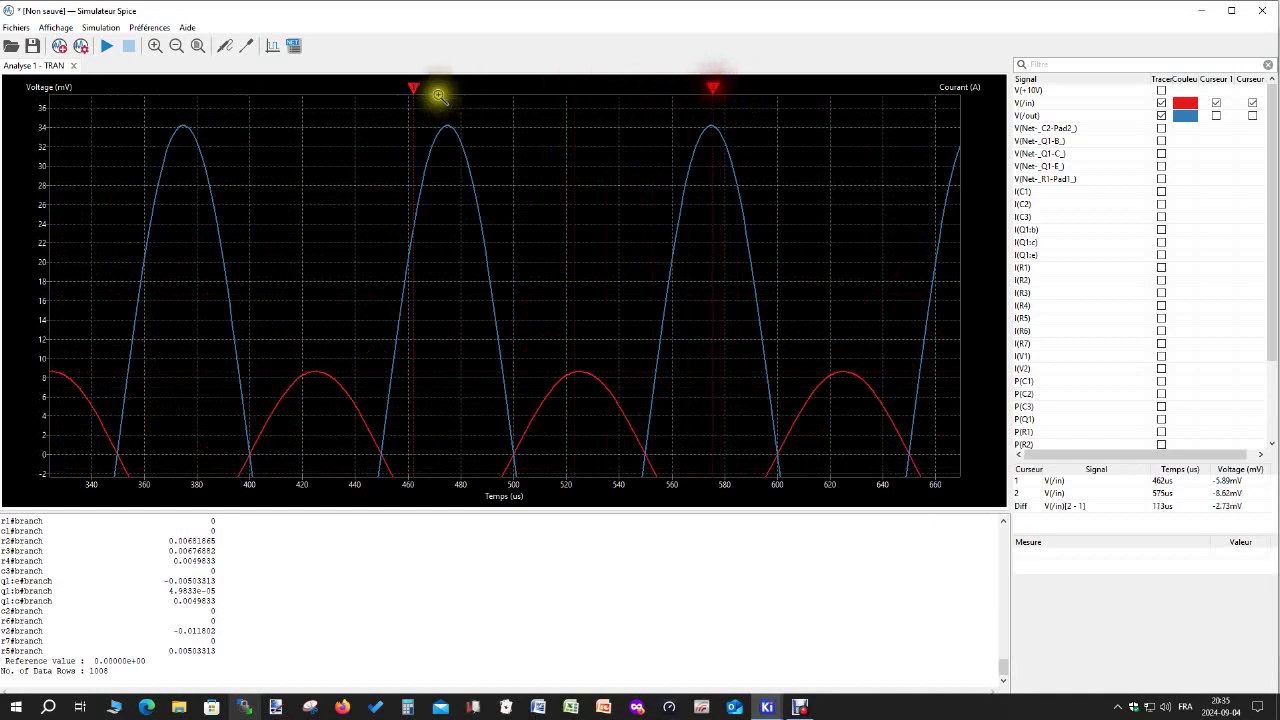
mouse_move(411, 87)
mouse_down()
mouse_move(455, 87)
mouse_move(445, 93)
mouse_up()
scroll(535, 293, down, 2)
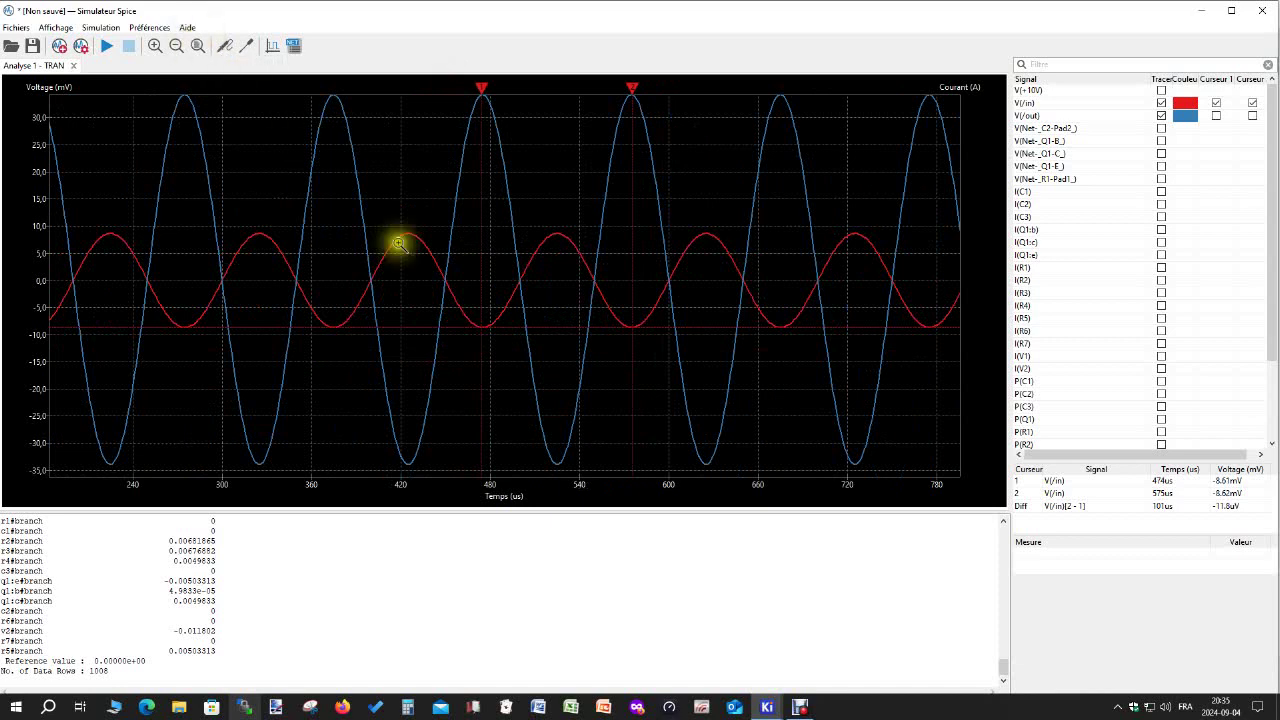
Fit the waveform plot to the screen, magnify it, and fit it to the screen again.
right_click(458, 268)
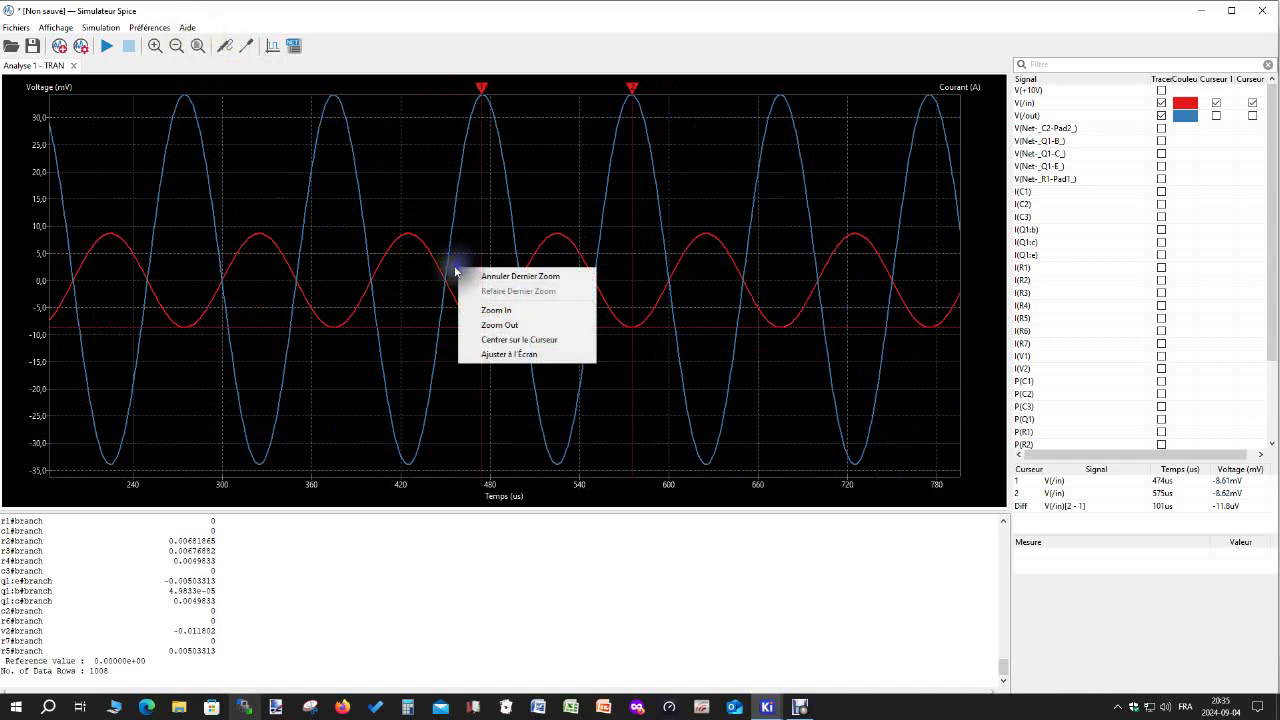
click(518, 355)
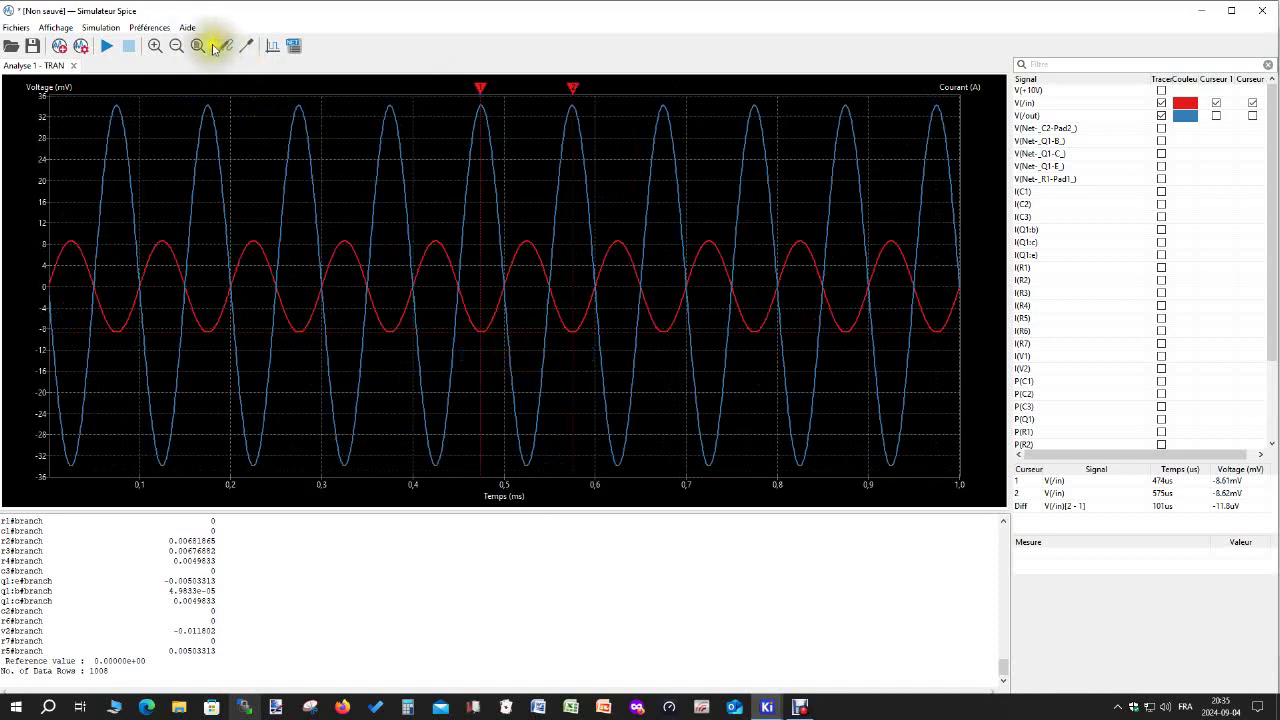
scroll(452, 260, up, 2)
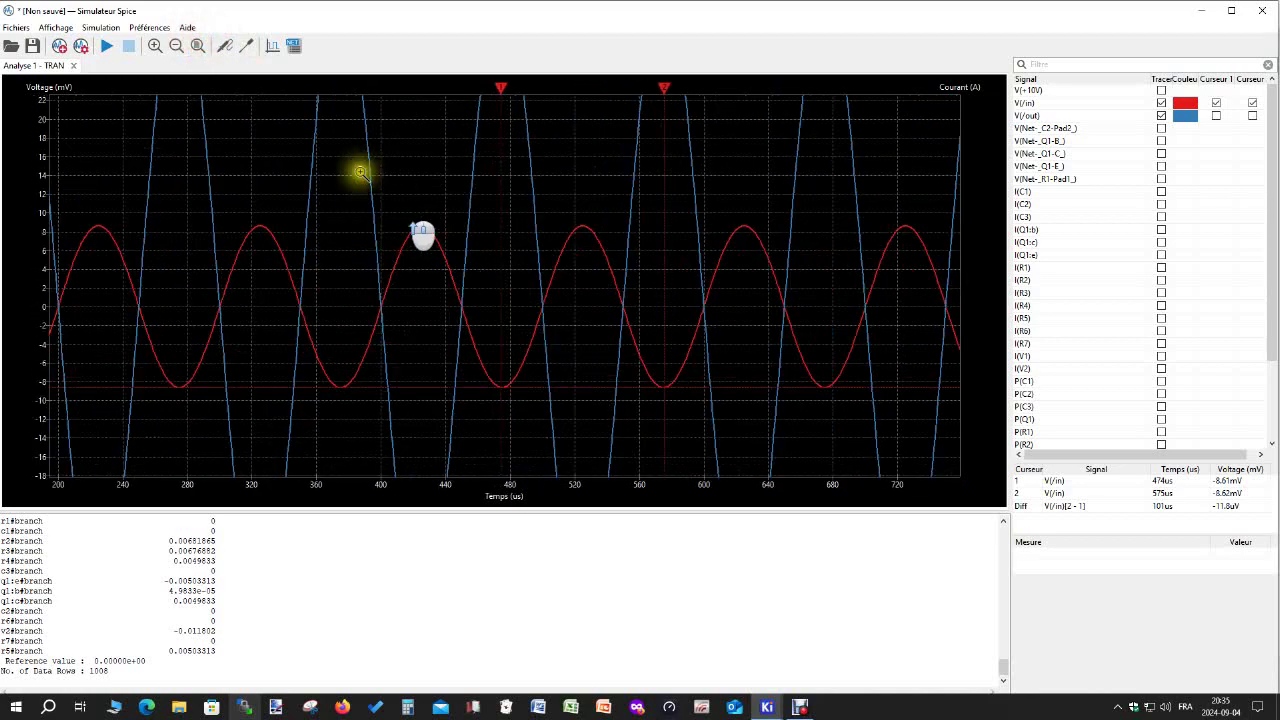
click(198, 46)
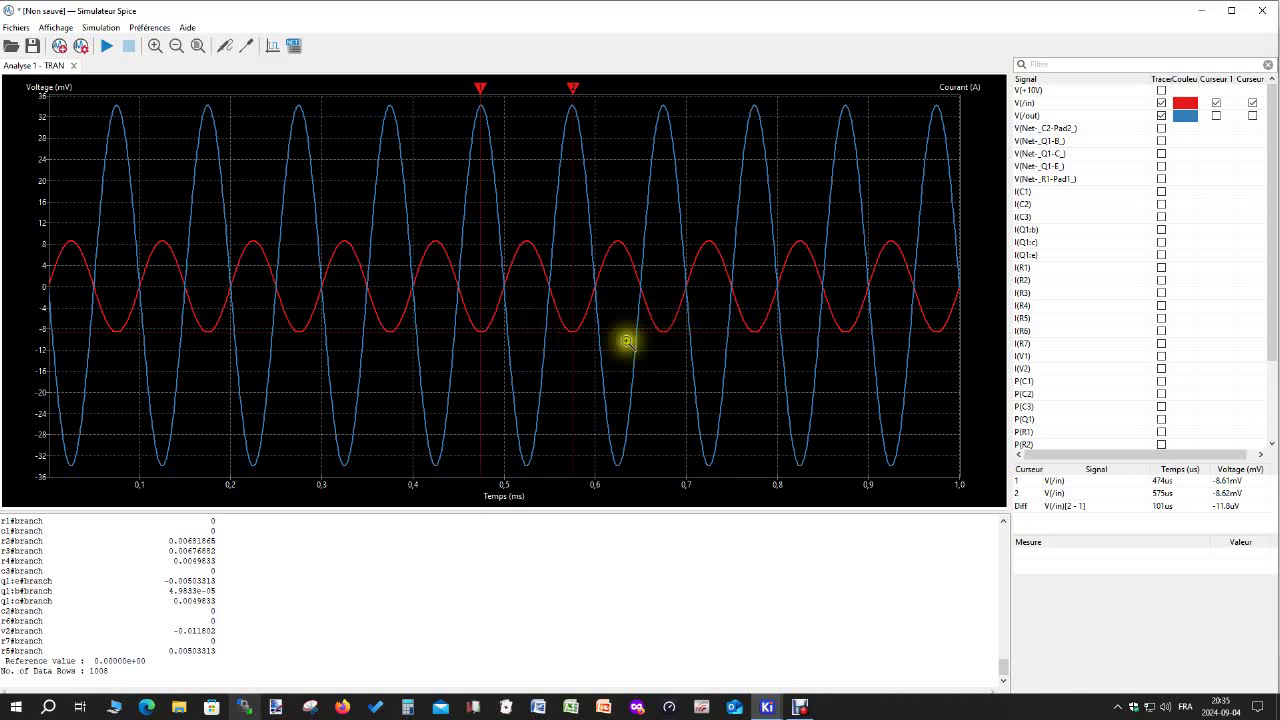
Inspect both traces along the time axis at full and magnified scale, and restore the full plot view.
ctrl+scroll(608, 323, down, 1)
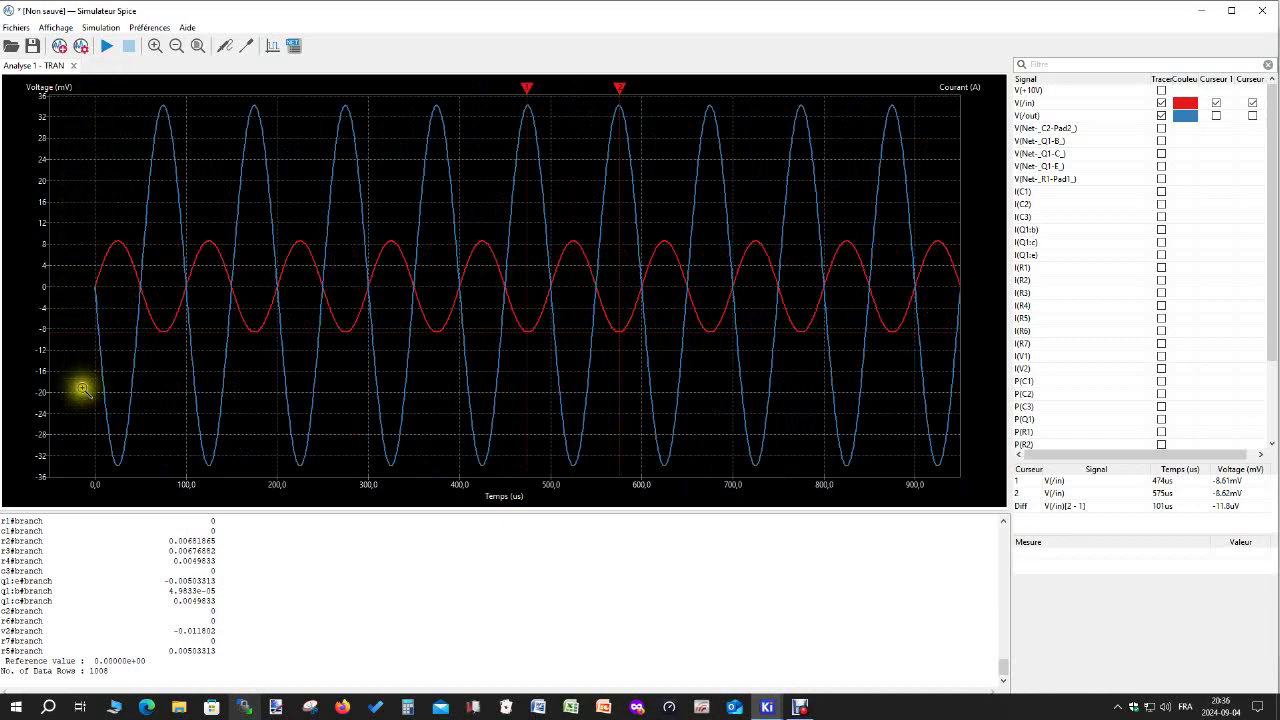
ctrl+scroll(707, 343, up, 2)
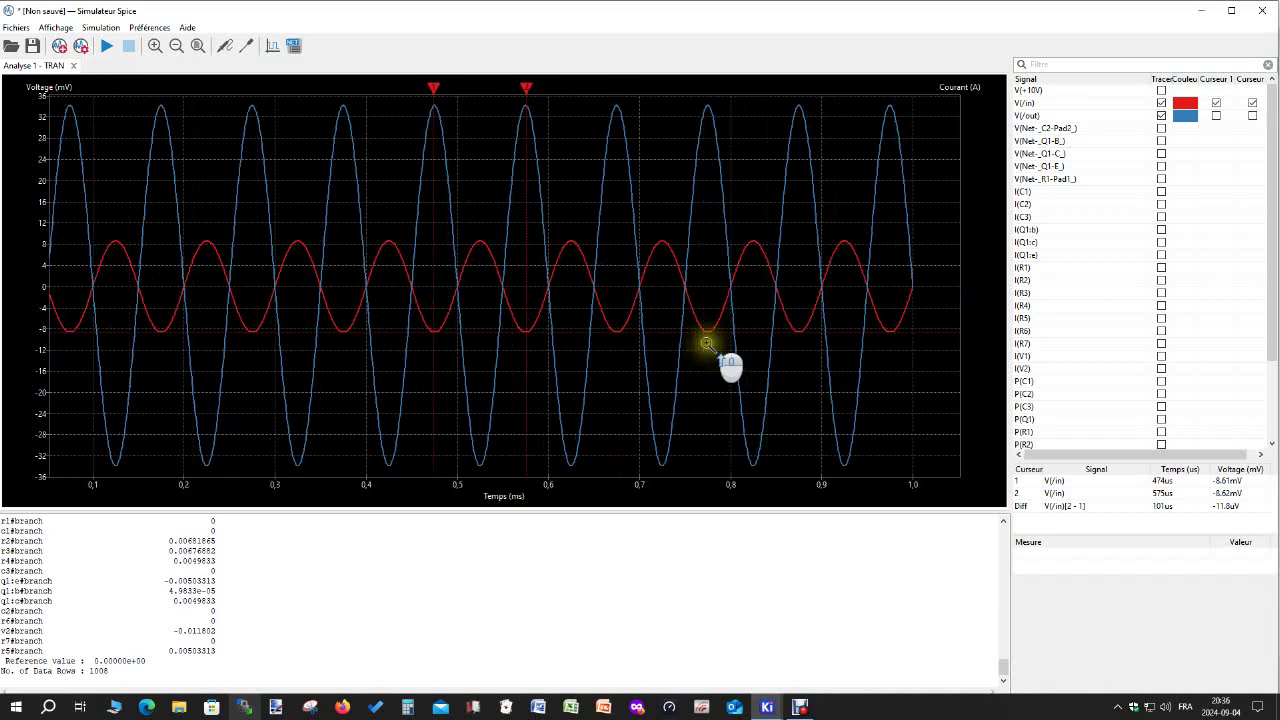
ctrl+scroll(707, 343, up, 2)
ctrl+scroll(707, 343, up, 1)
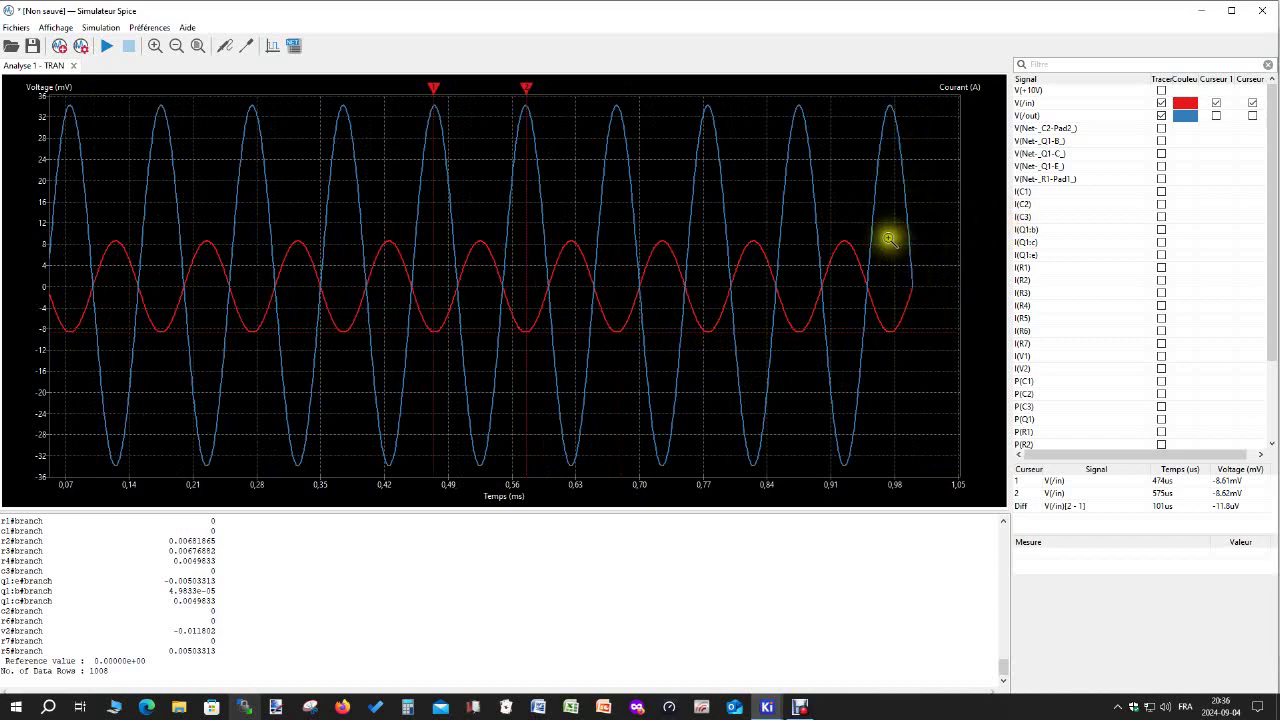
ctrl+scroll(720, 260, down, 1)
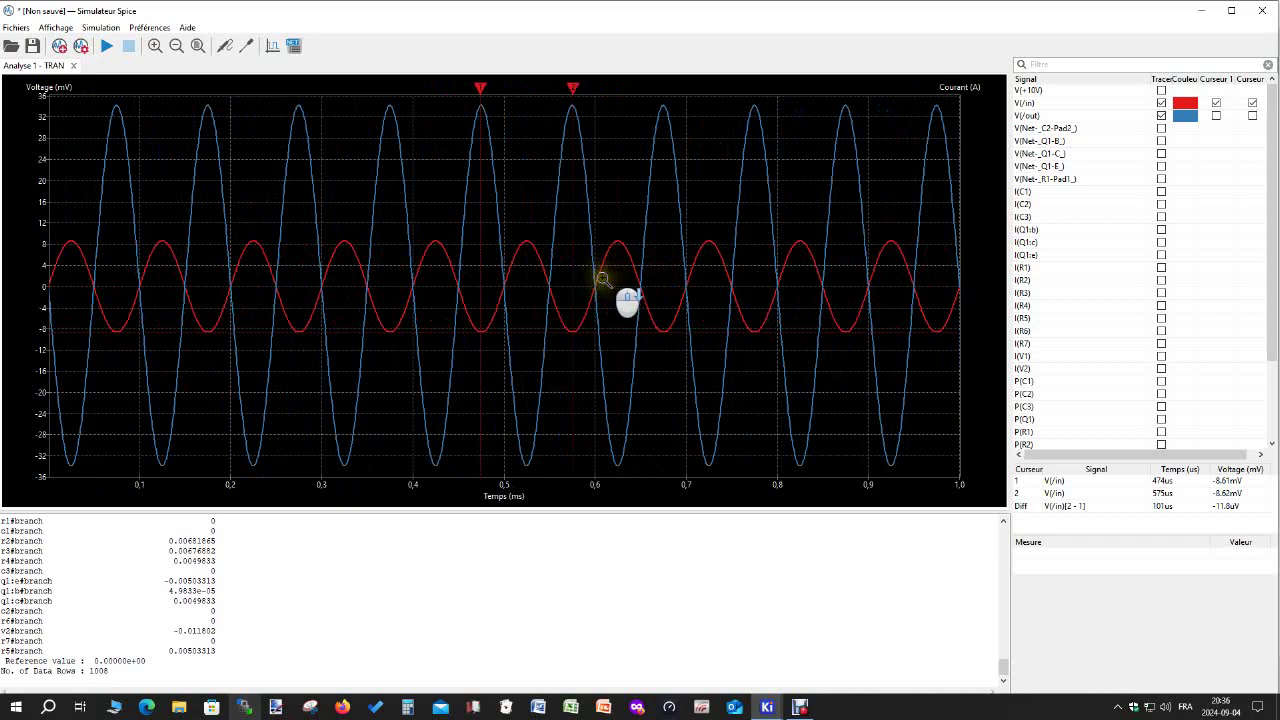
scroll(603, 279, up, 2)
scroll(605, 270, up, 1)
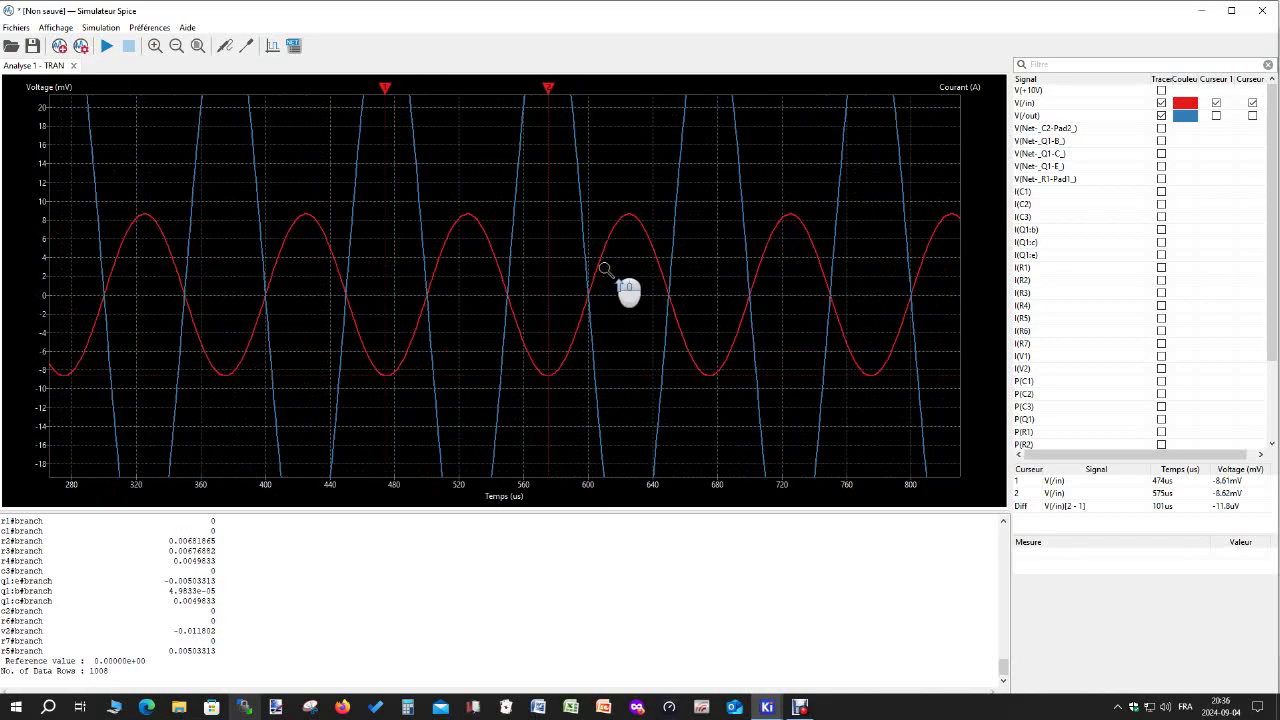
ctrl+scroll(610, 270, down, 6)
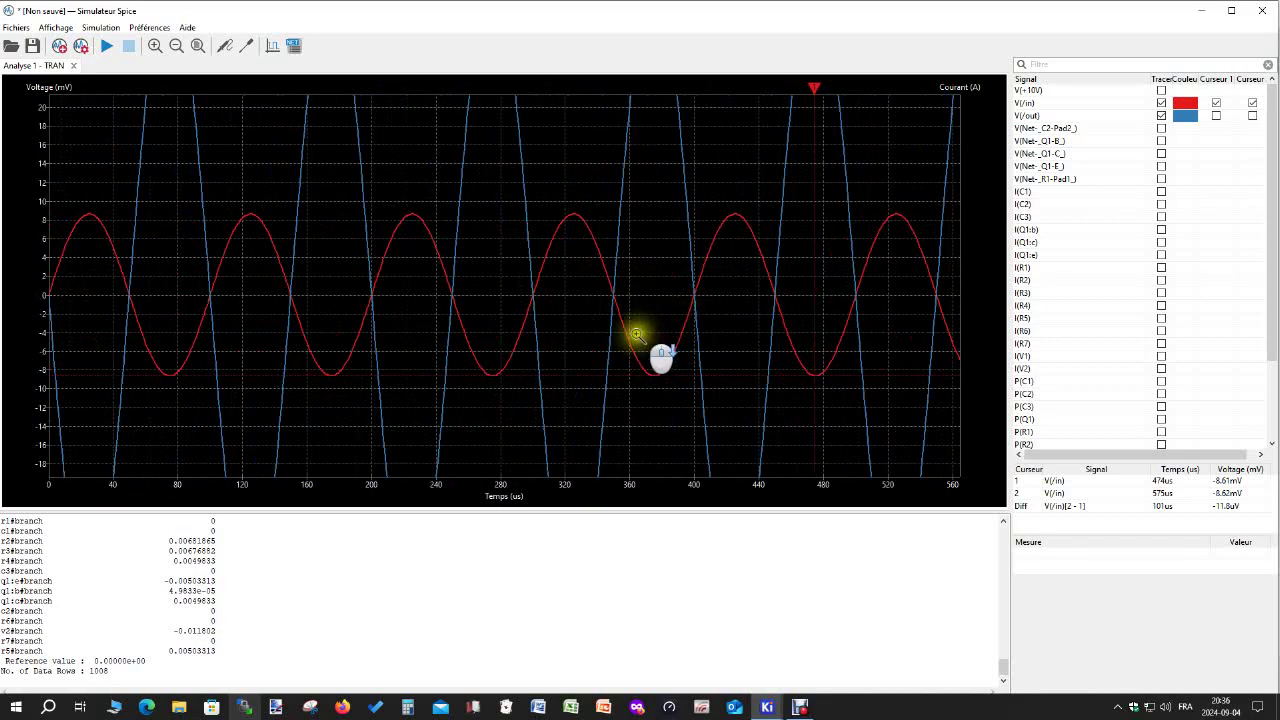
ctrl+scroll(635, 335, up, 9)
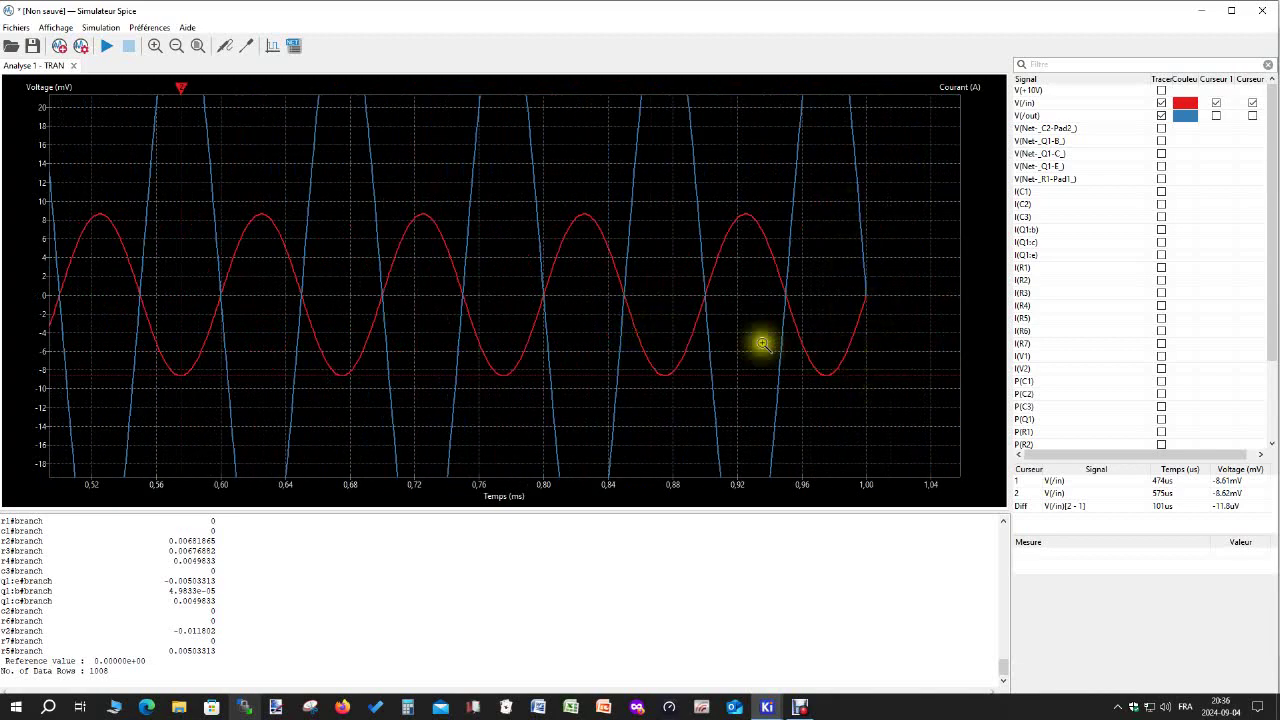
scroll(638, 307, down, 3)
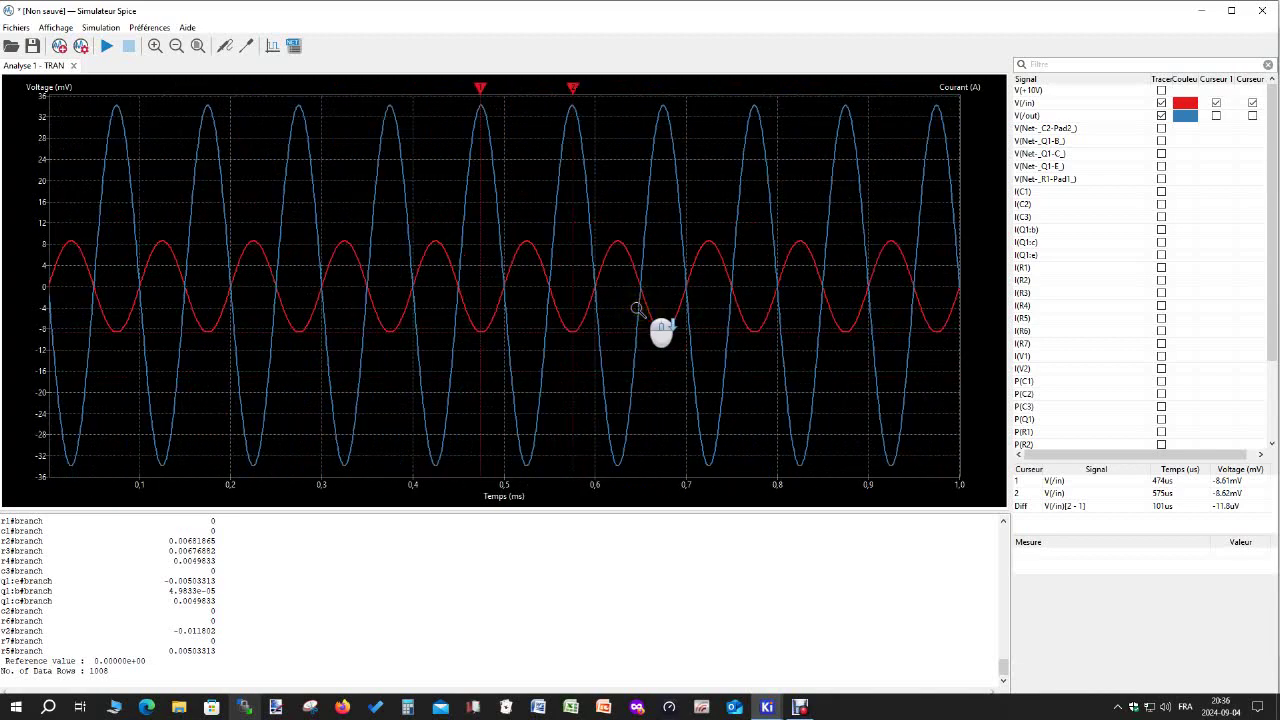
right_click(516, 312)
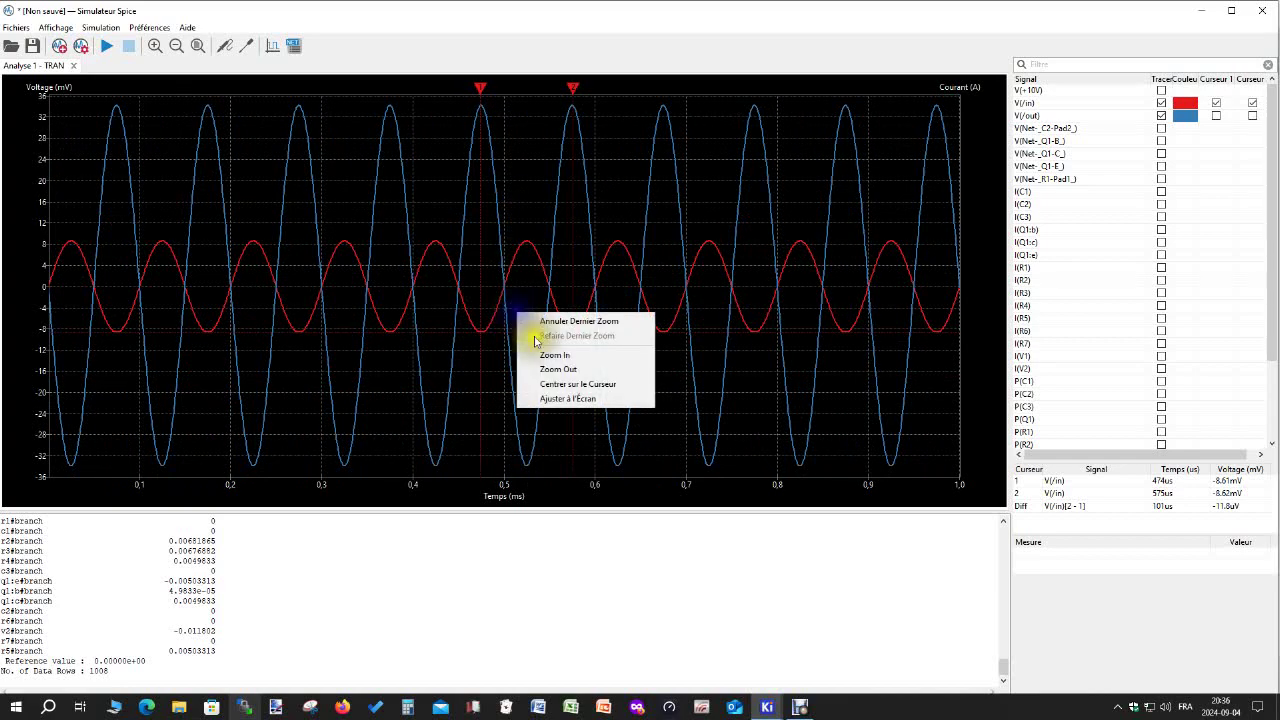
click(571, 399)
scroll(597, 230, up, 2)
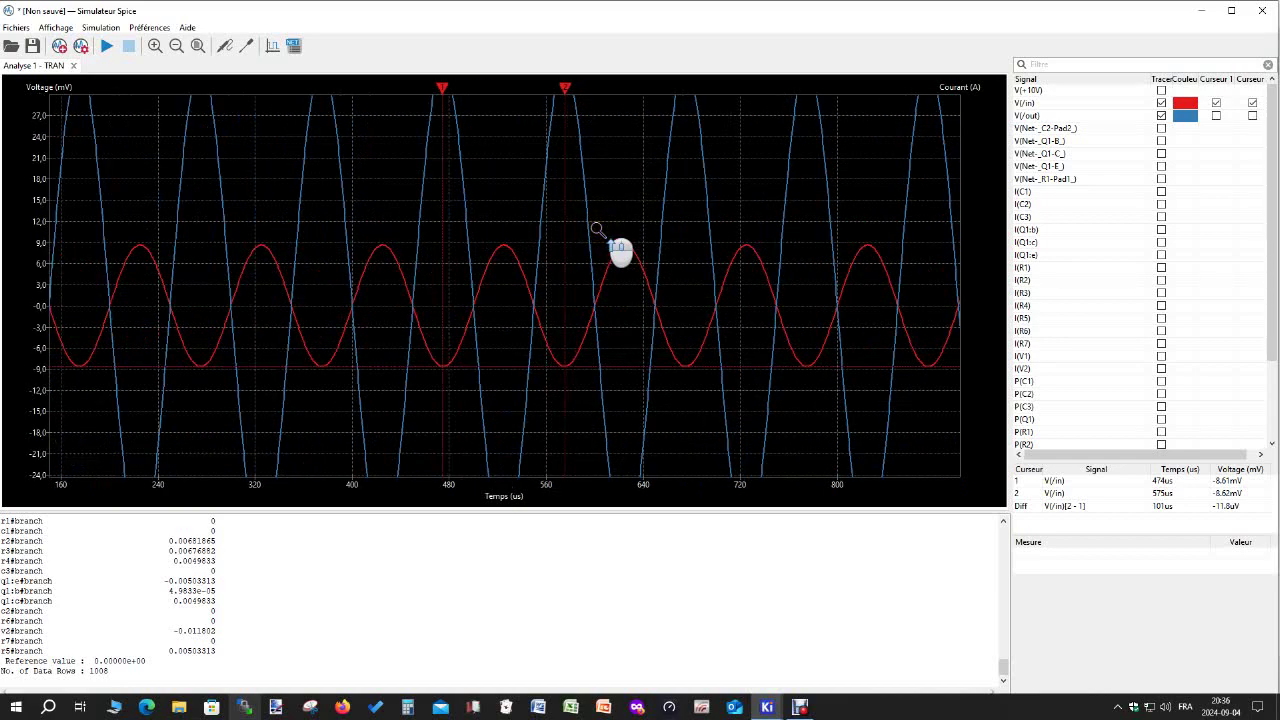
scroll(597, 230, down, 2)
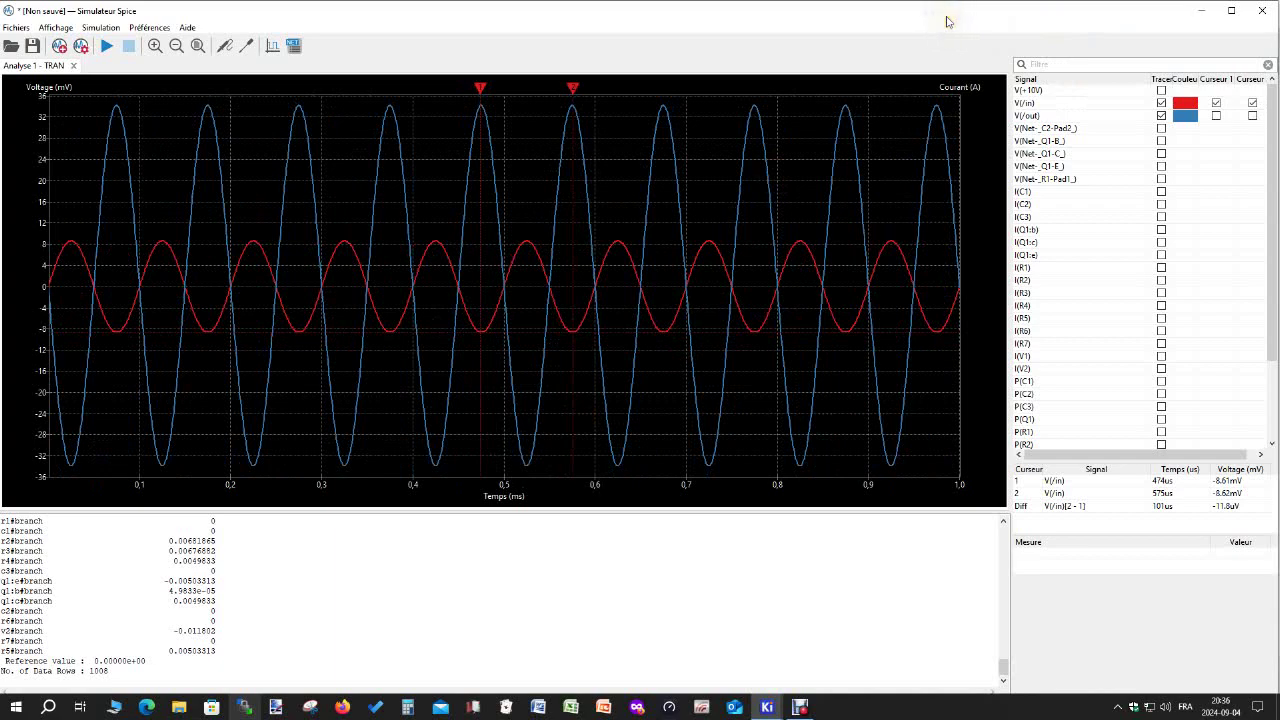
Close the Spice simulator and discard the workbook changes.
click(1266, 12)
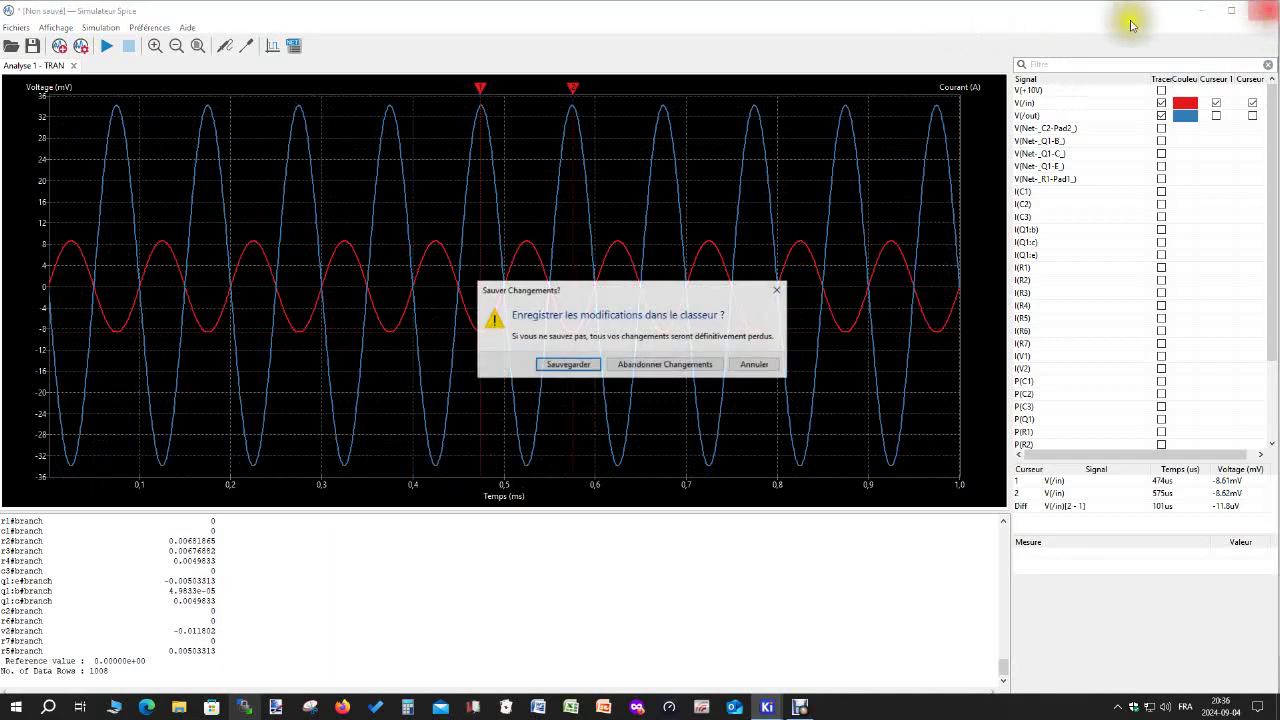
click(666, 364)
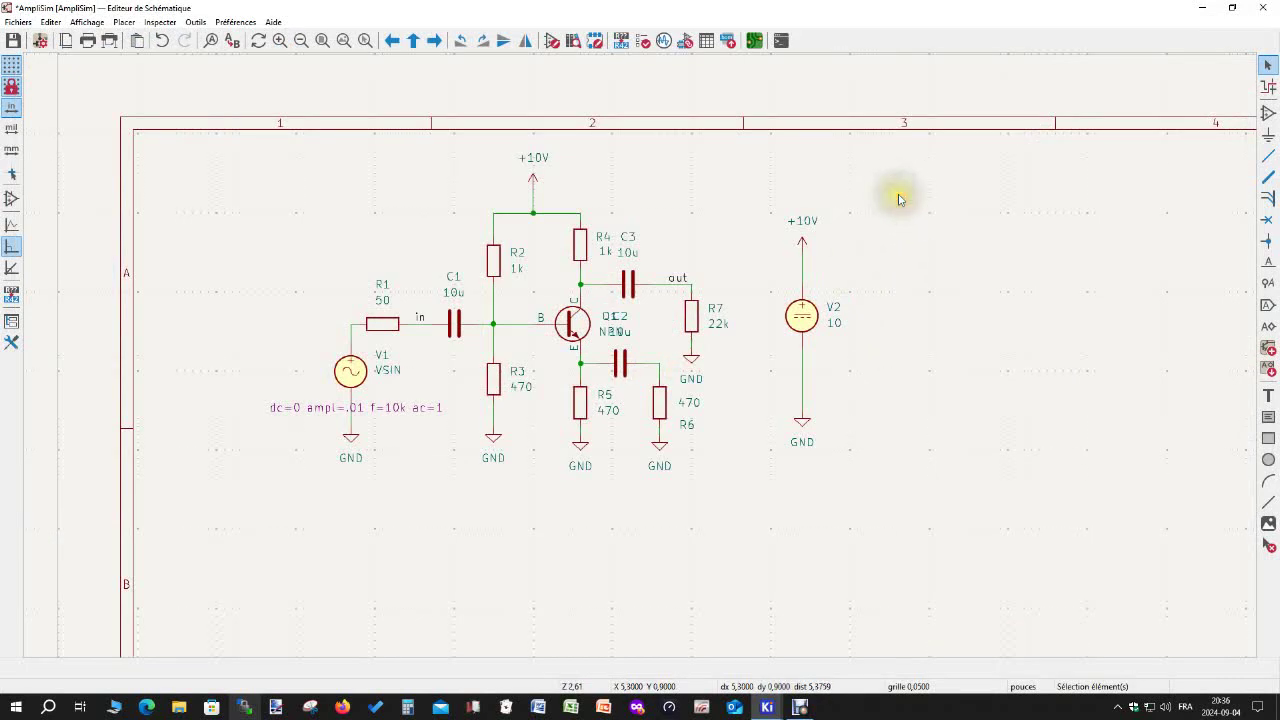